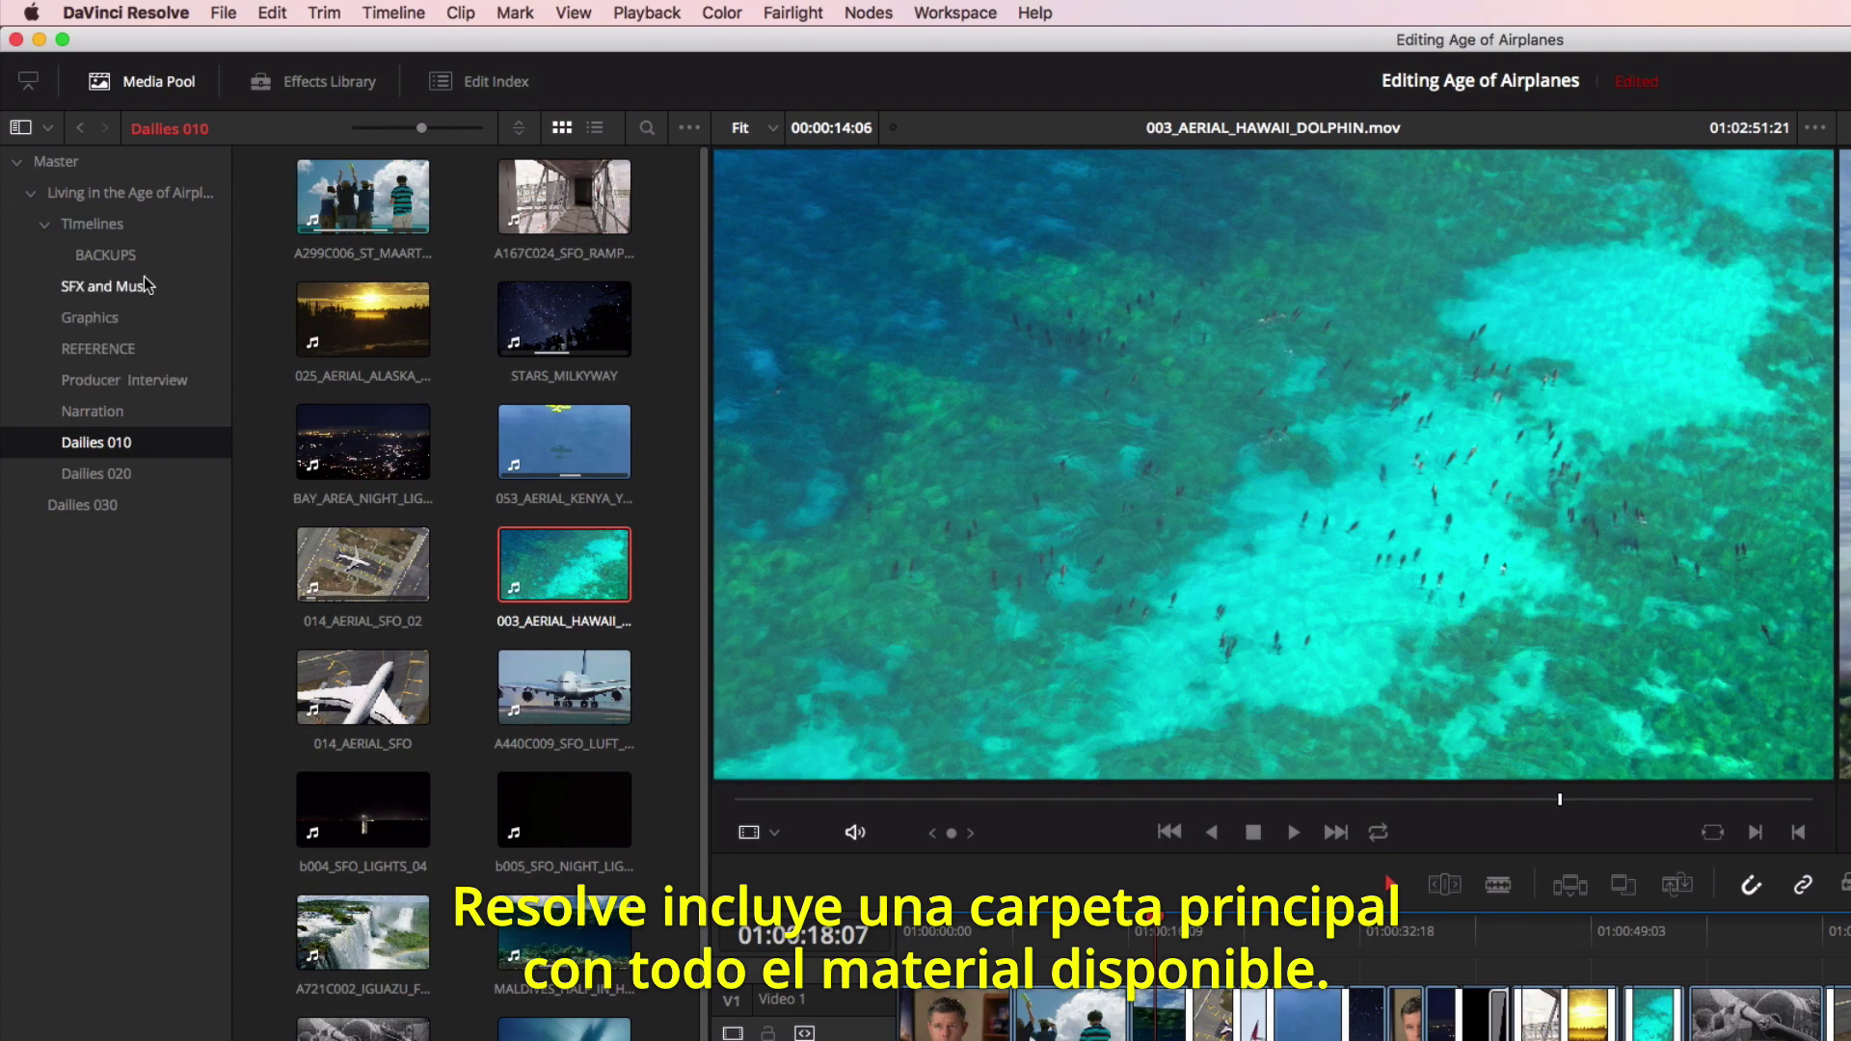
# Step: Create a bin named Dailies 030 and import all files from the CAPTURE_DATE_09012016 folder into it
pyautogui.click(56, 162)
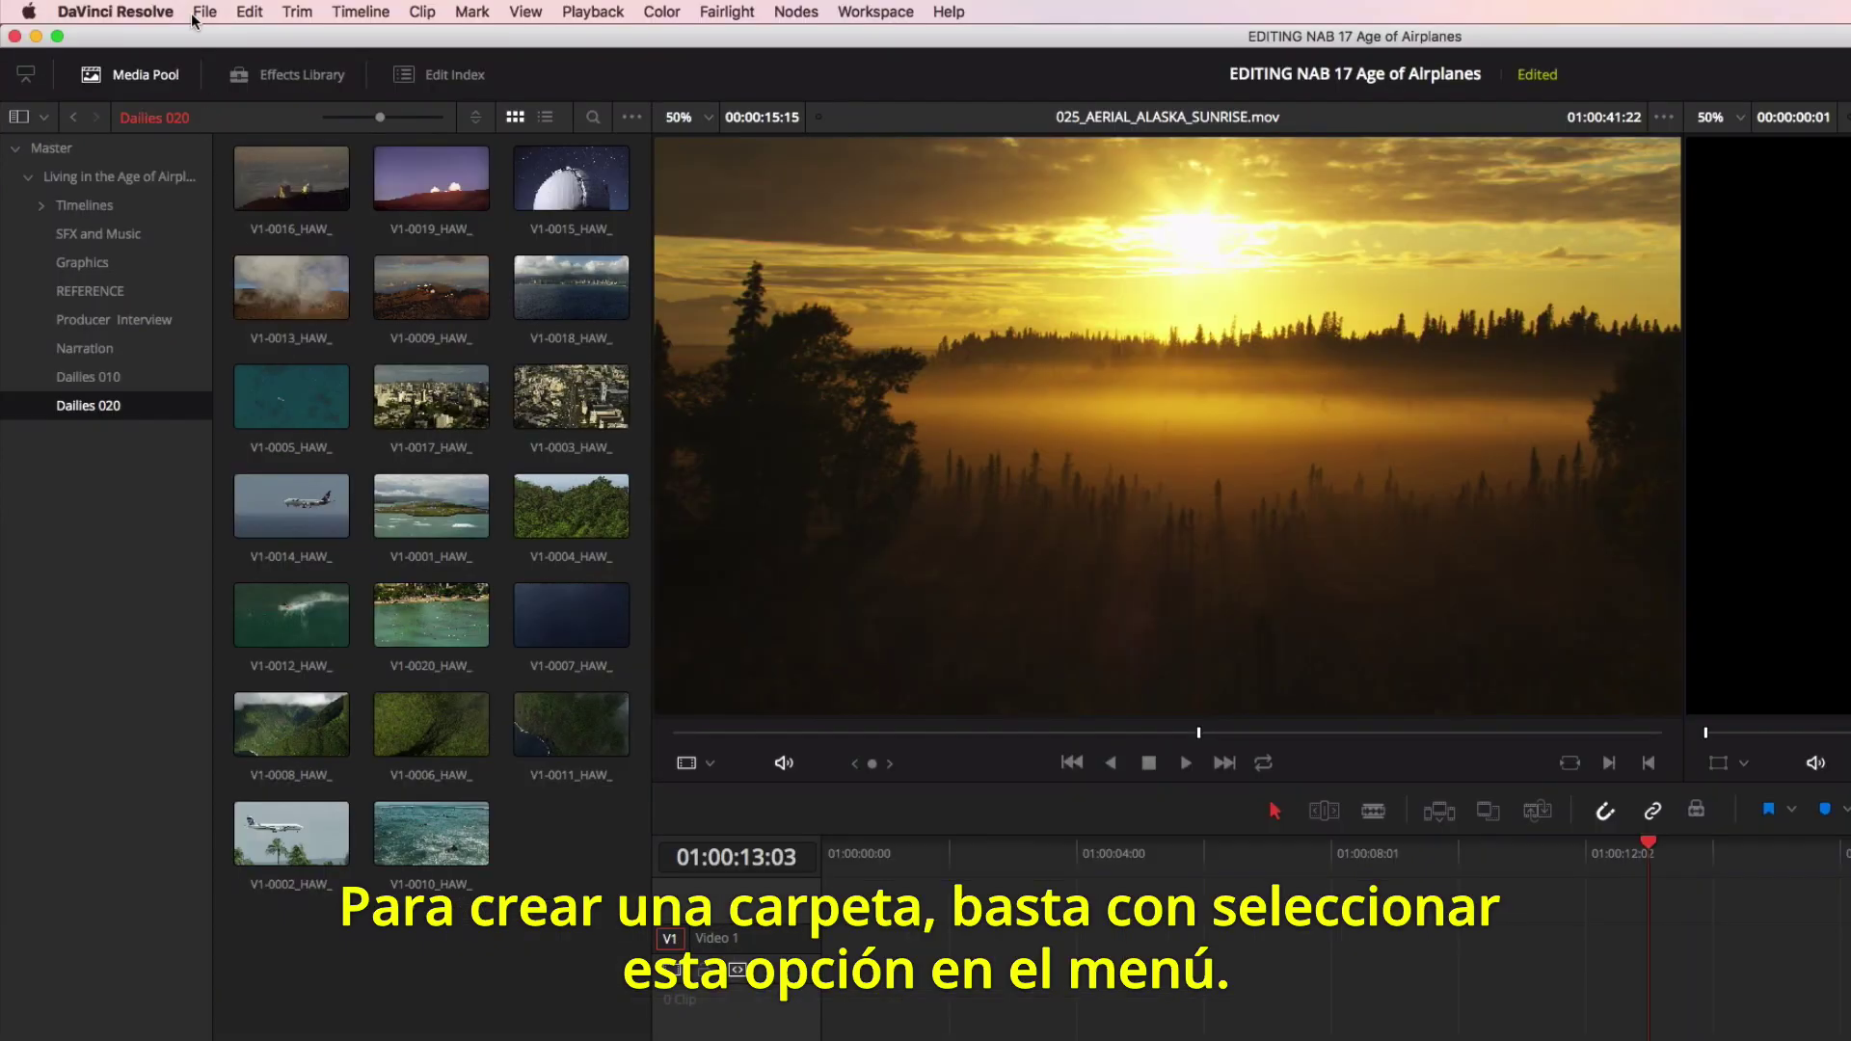
pyautogui.click(140, 8)
pyautogui.click(231, 56)
pyautogui.write('Dallies 030')
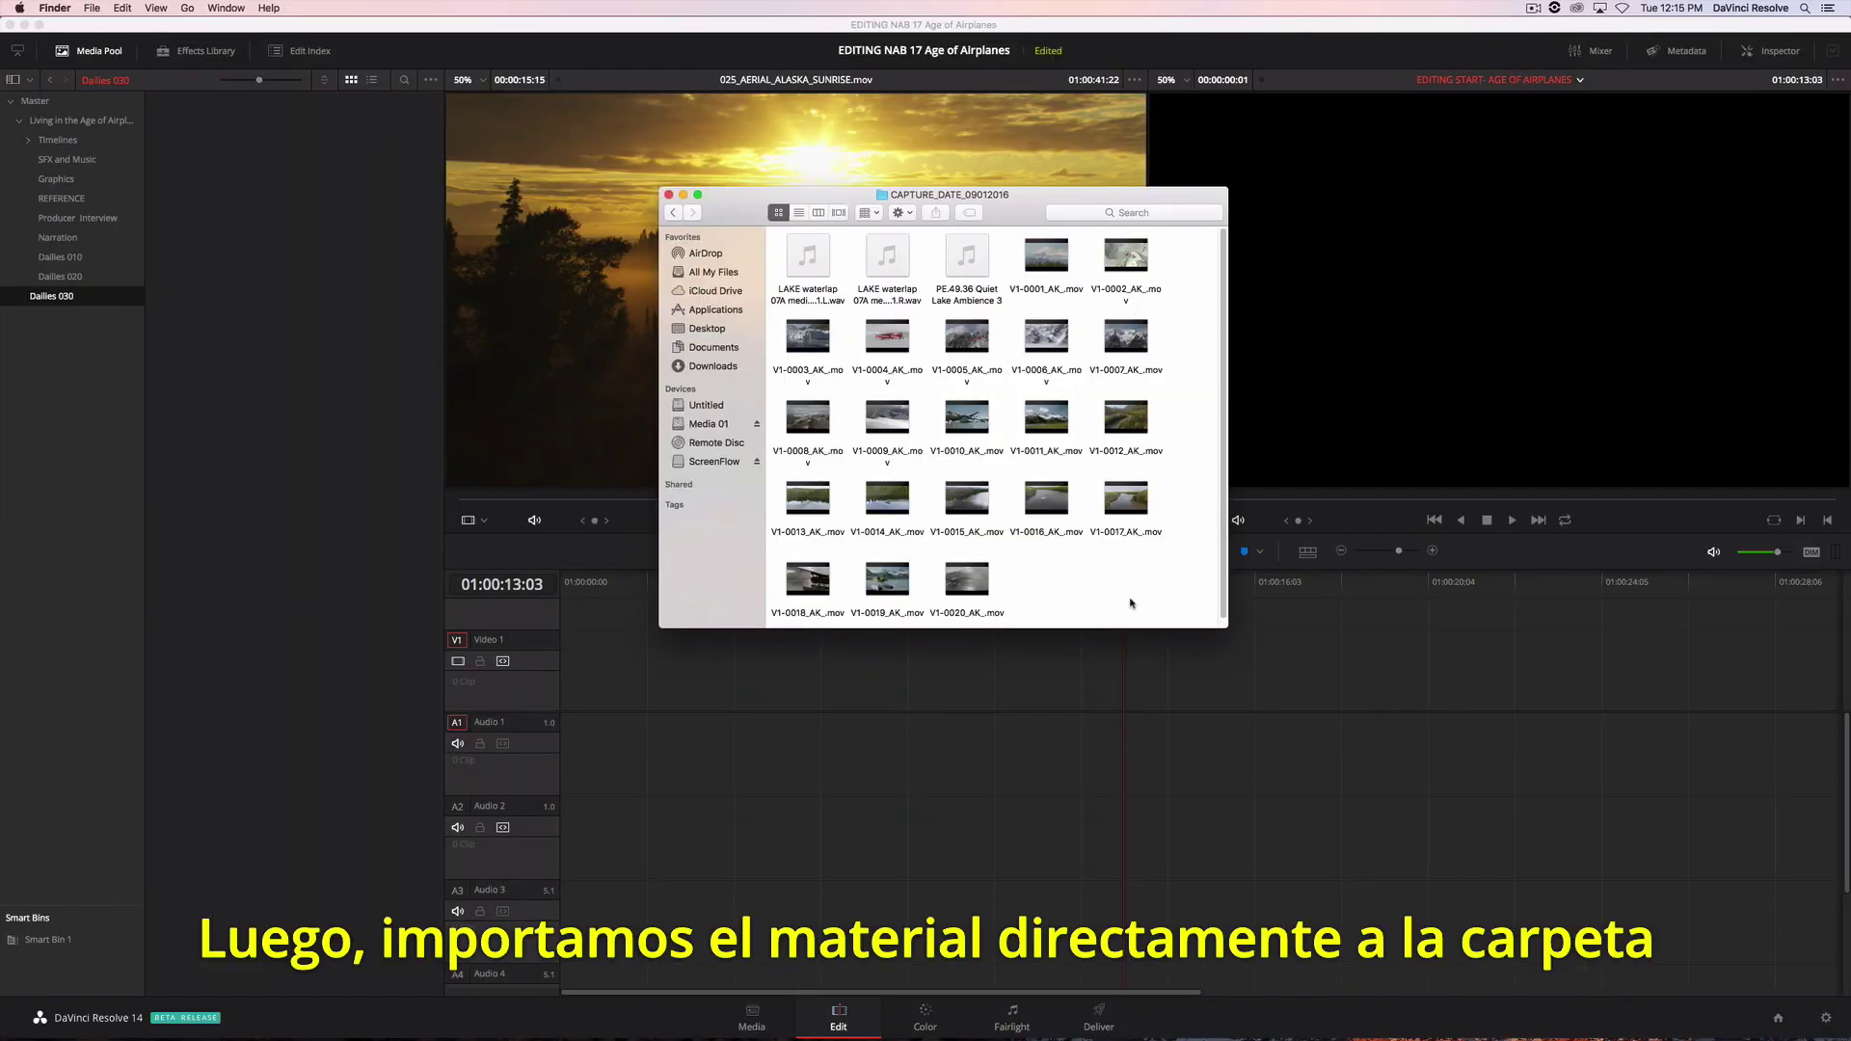
pyautogui.moveTo(1131, 603); pyautogui.dragTo(222, 326)
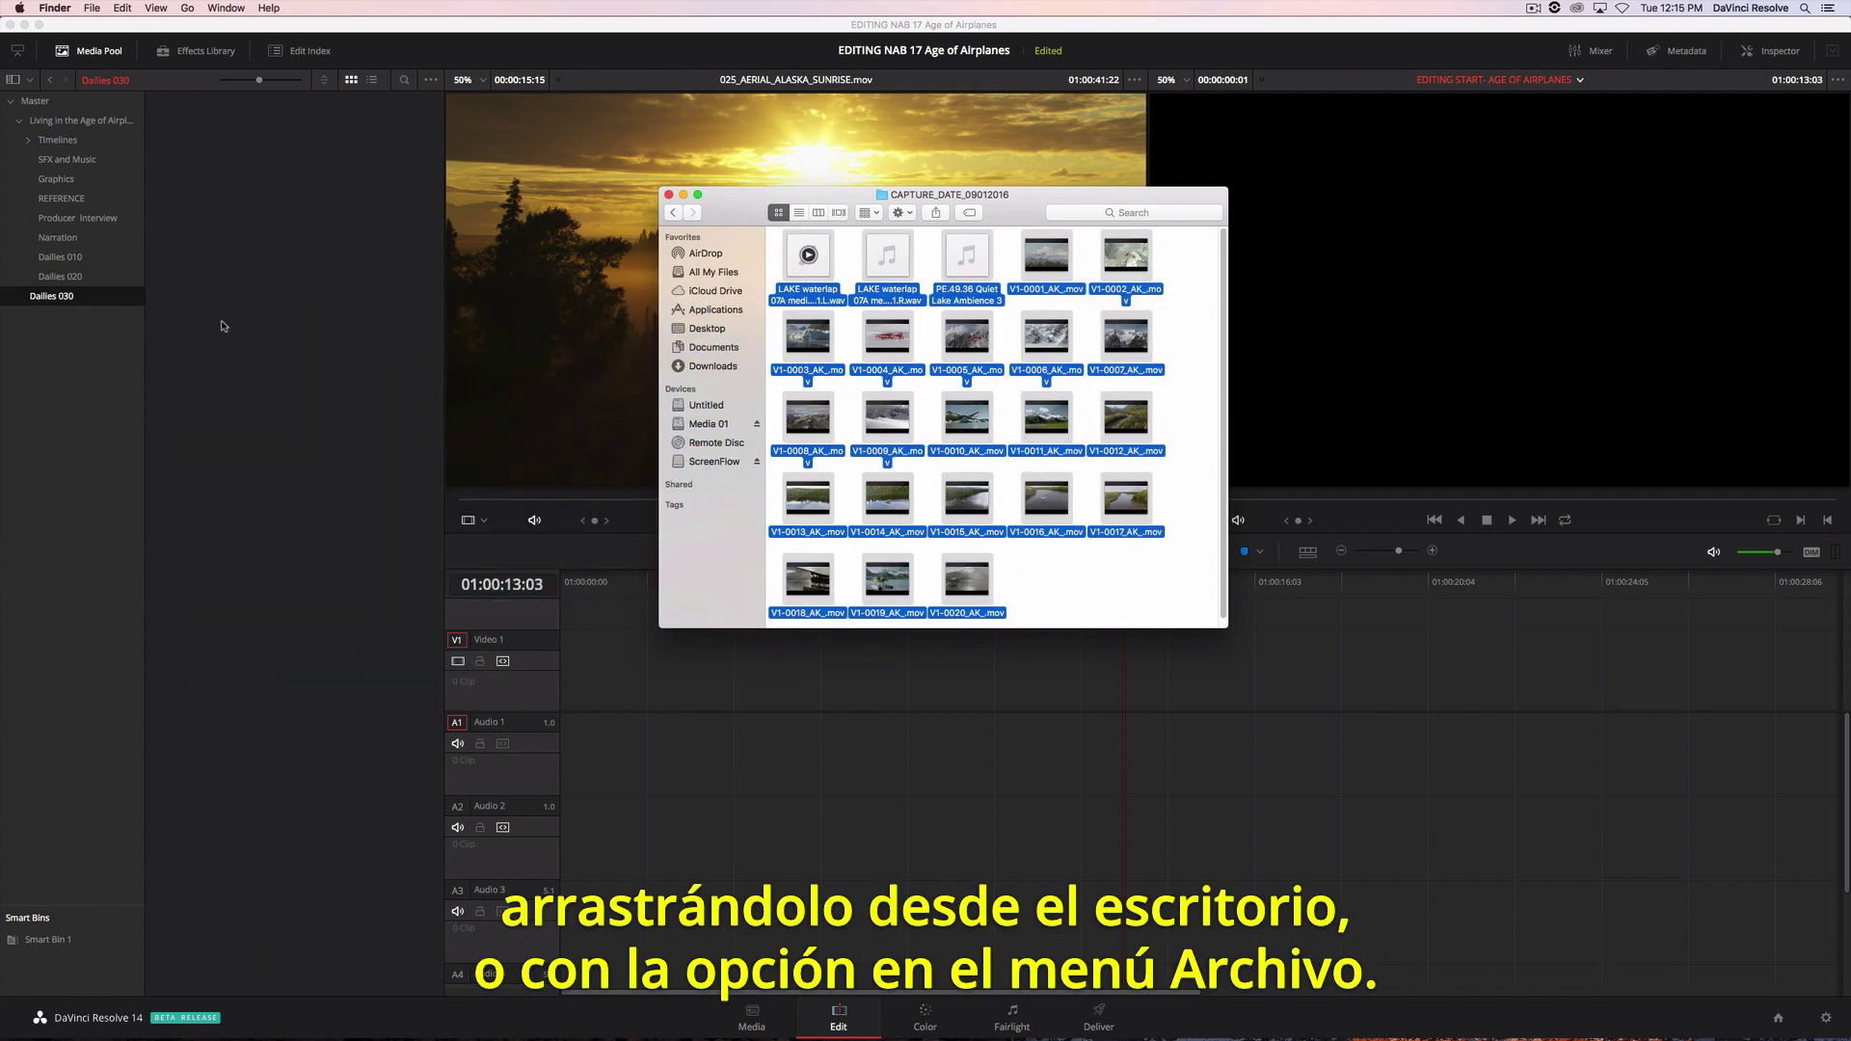
pyautogui.click(106, 329)
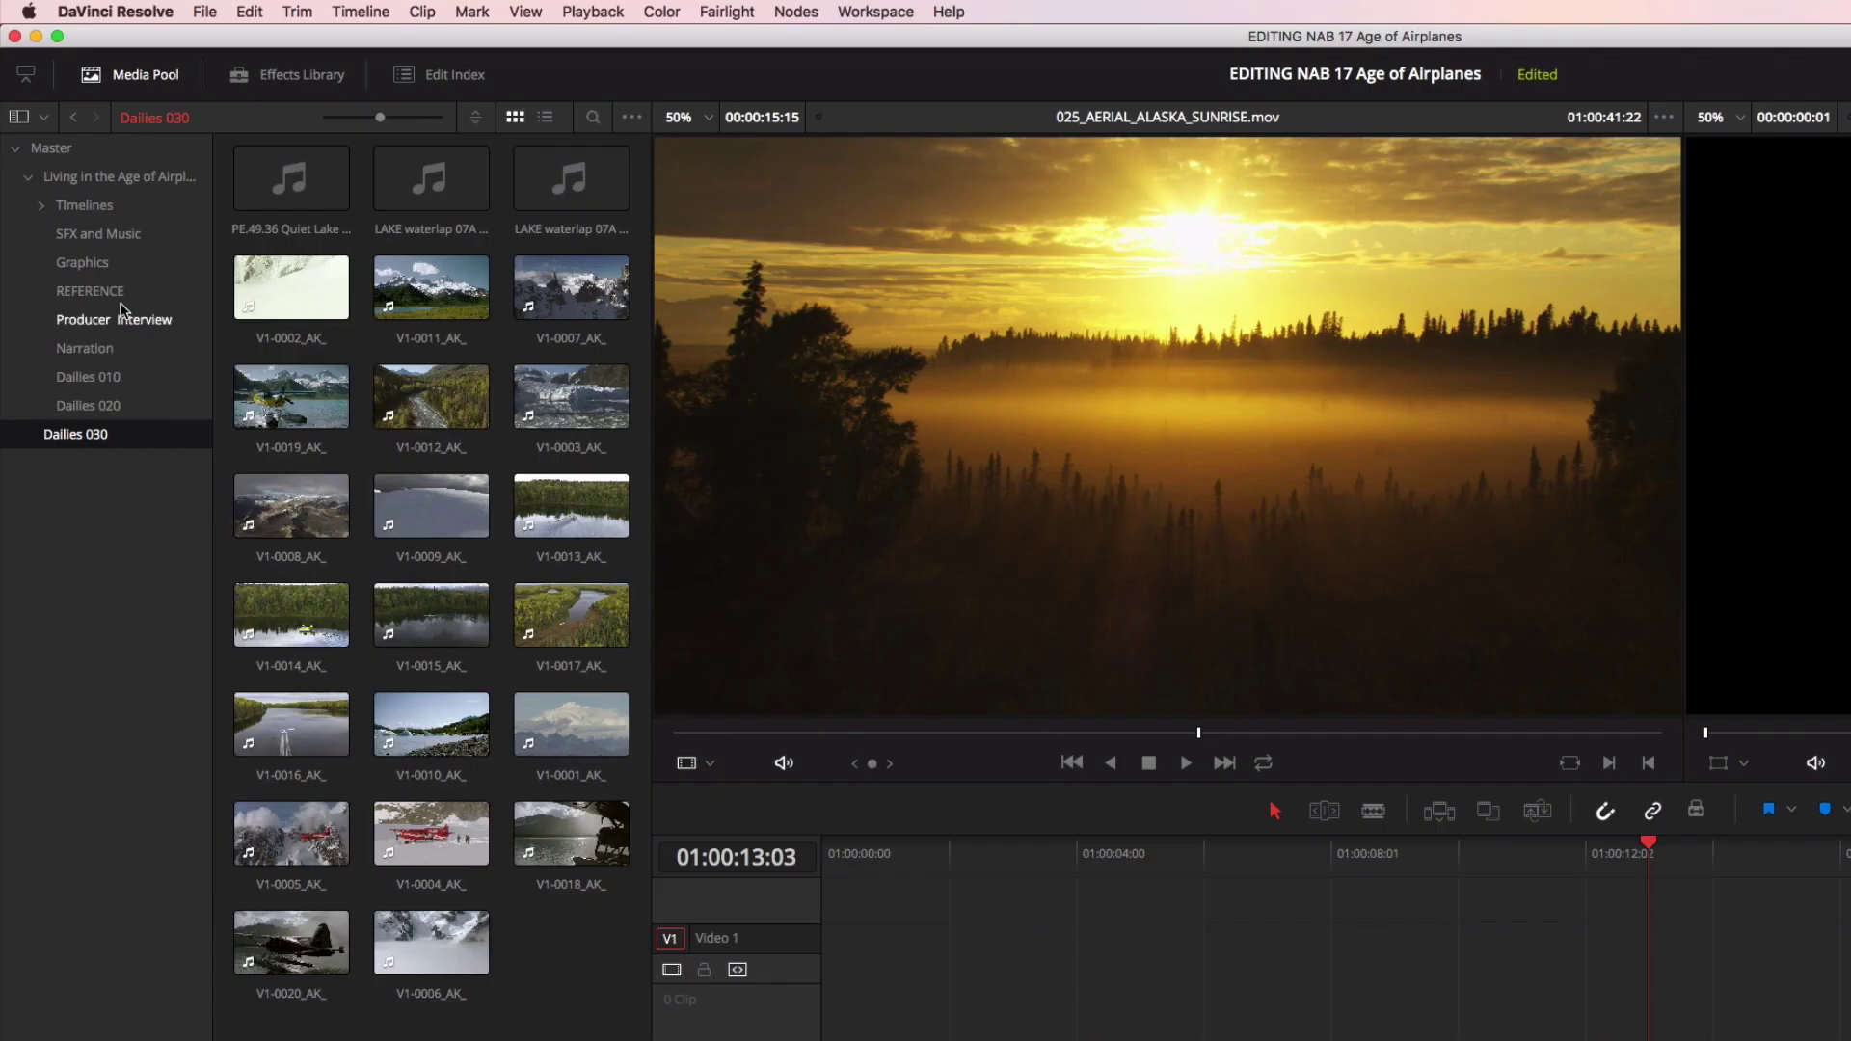
# Step: Move the three lake audio clips from Dailies 030 into the SFX and Music bin opened in its own window
pyautogui.rightClick(70, 161)
pyautogui.click(173, 316)
pyautogui.click(75, 434)
pyautogui.moveTo(230, 193); pyautogui.dragTo(1668, 950)
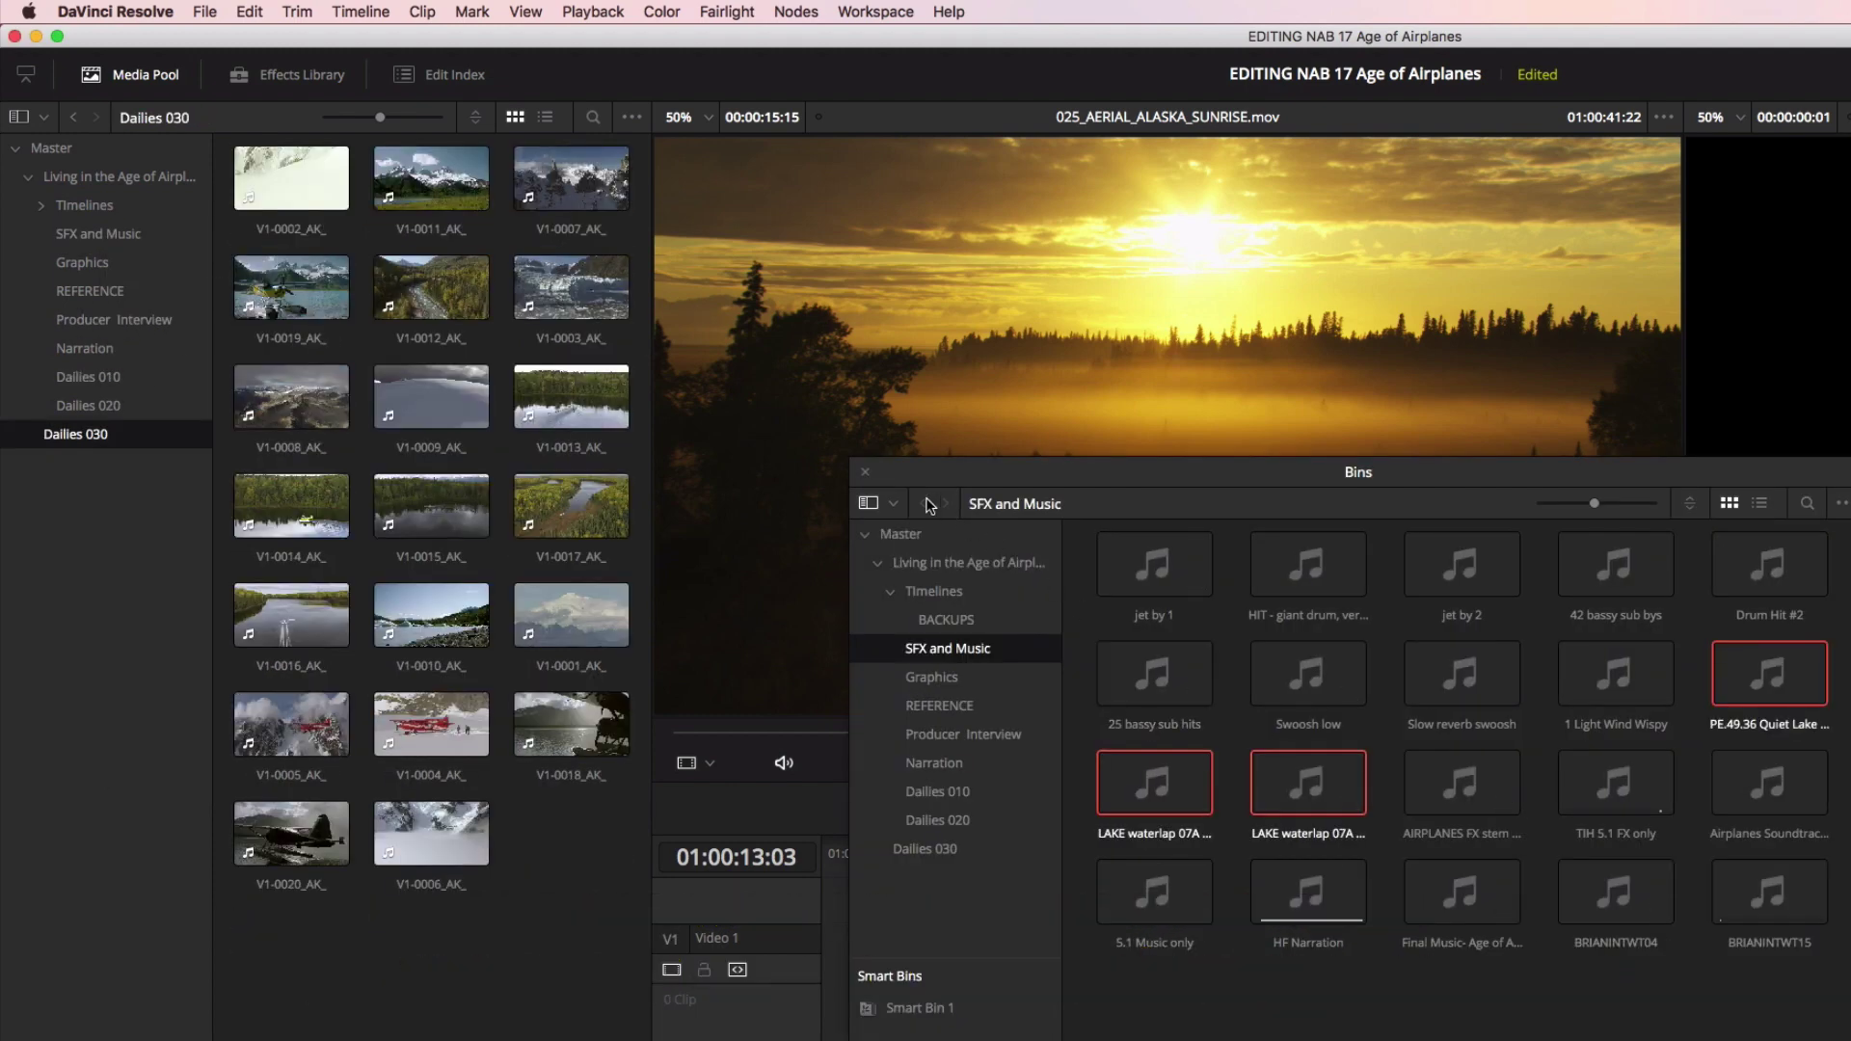
pyautogui.click(864, 471)
# Step: Show the Dailies 030 clips as a list and apply the Basic Layout to its columns
pyautogui.moveTo(380, 116)
pyautogui.mouseDown()
pyautogui.moveTo(424, 115)
pyautogui.moveTo(387, 118)
pyautogui.mouseUp()
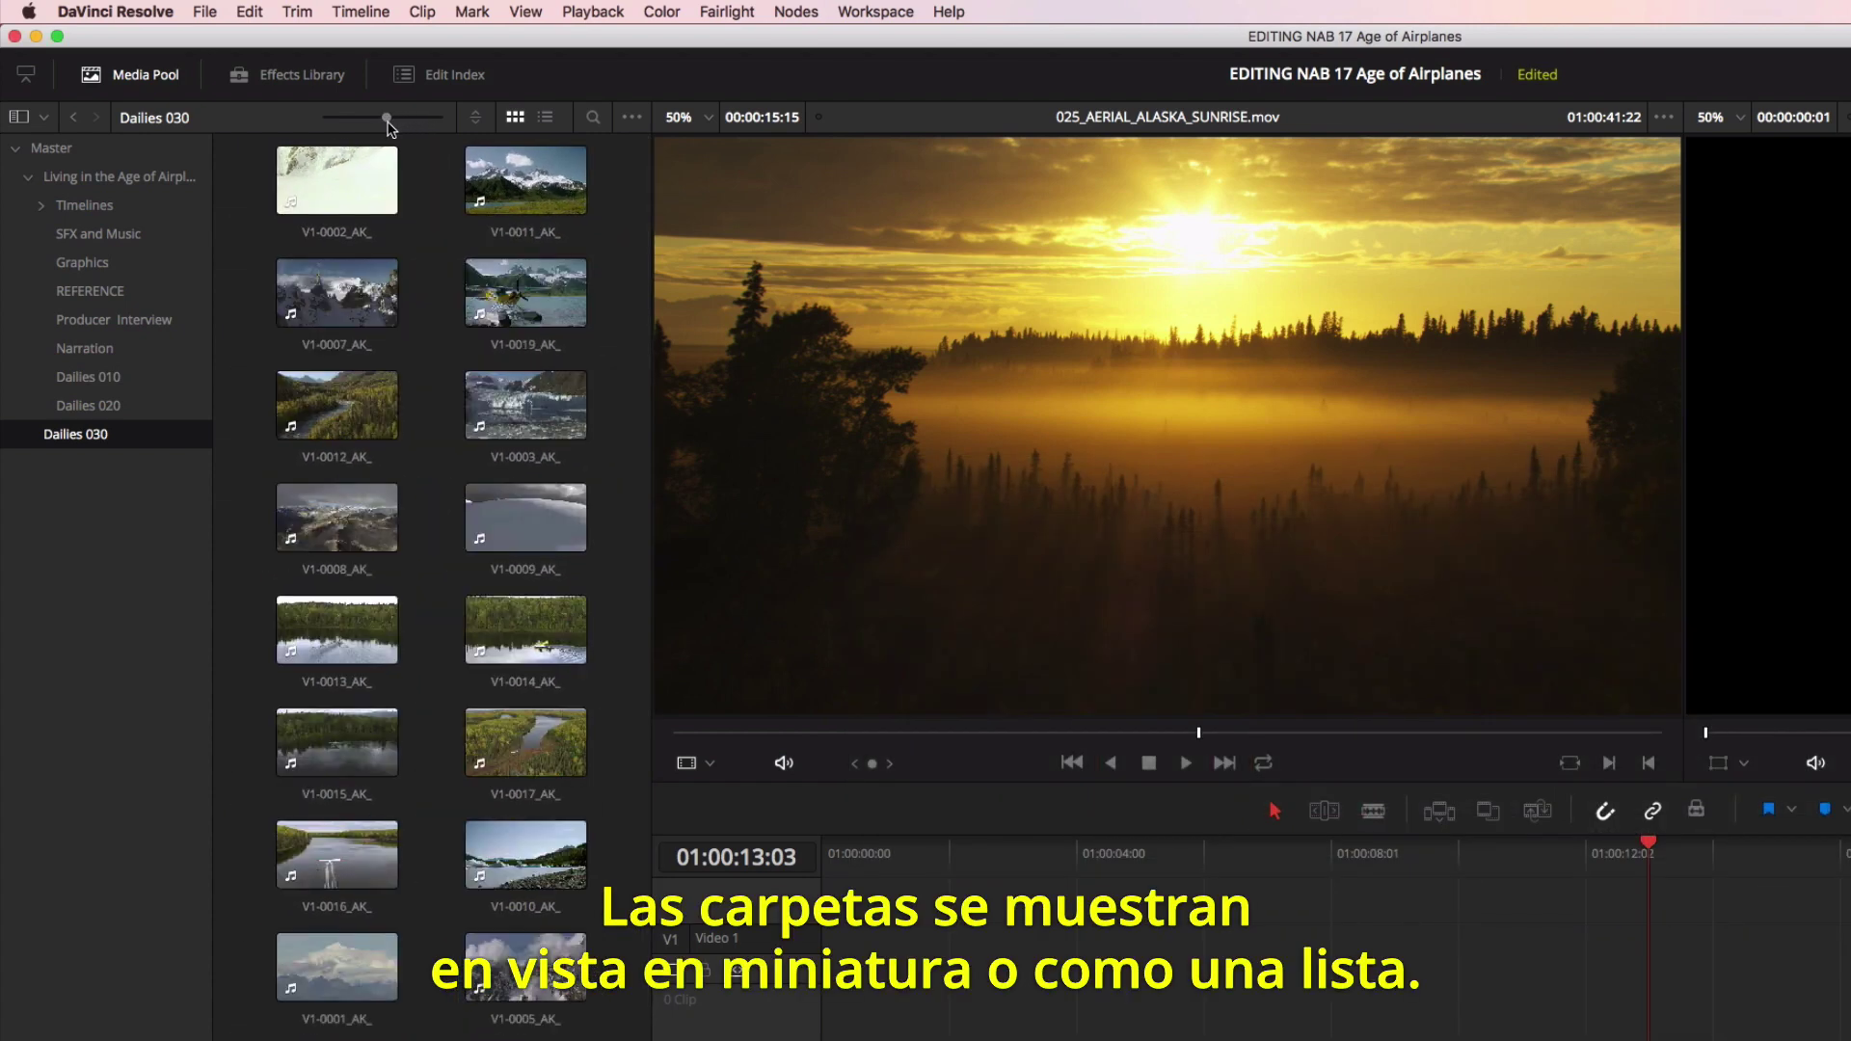
pyautogui.click(544, 117)
pyautogui.rightClick(472, 254)
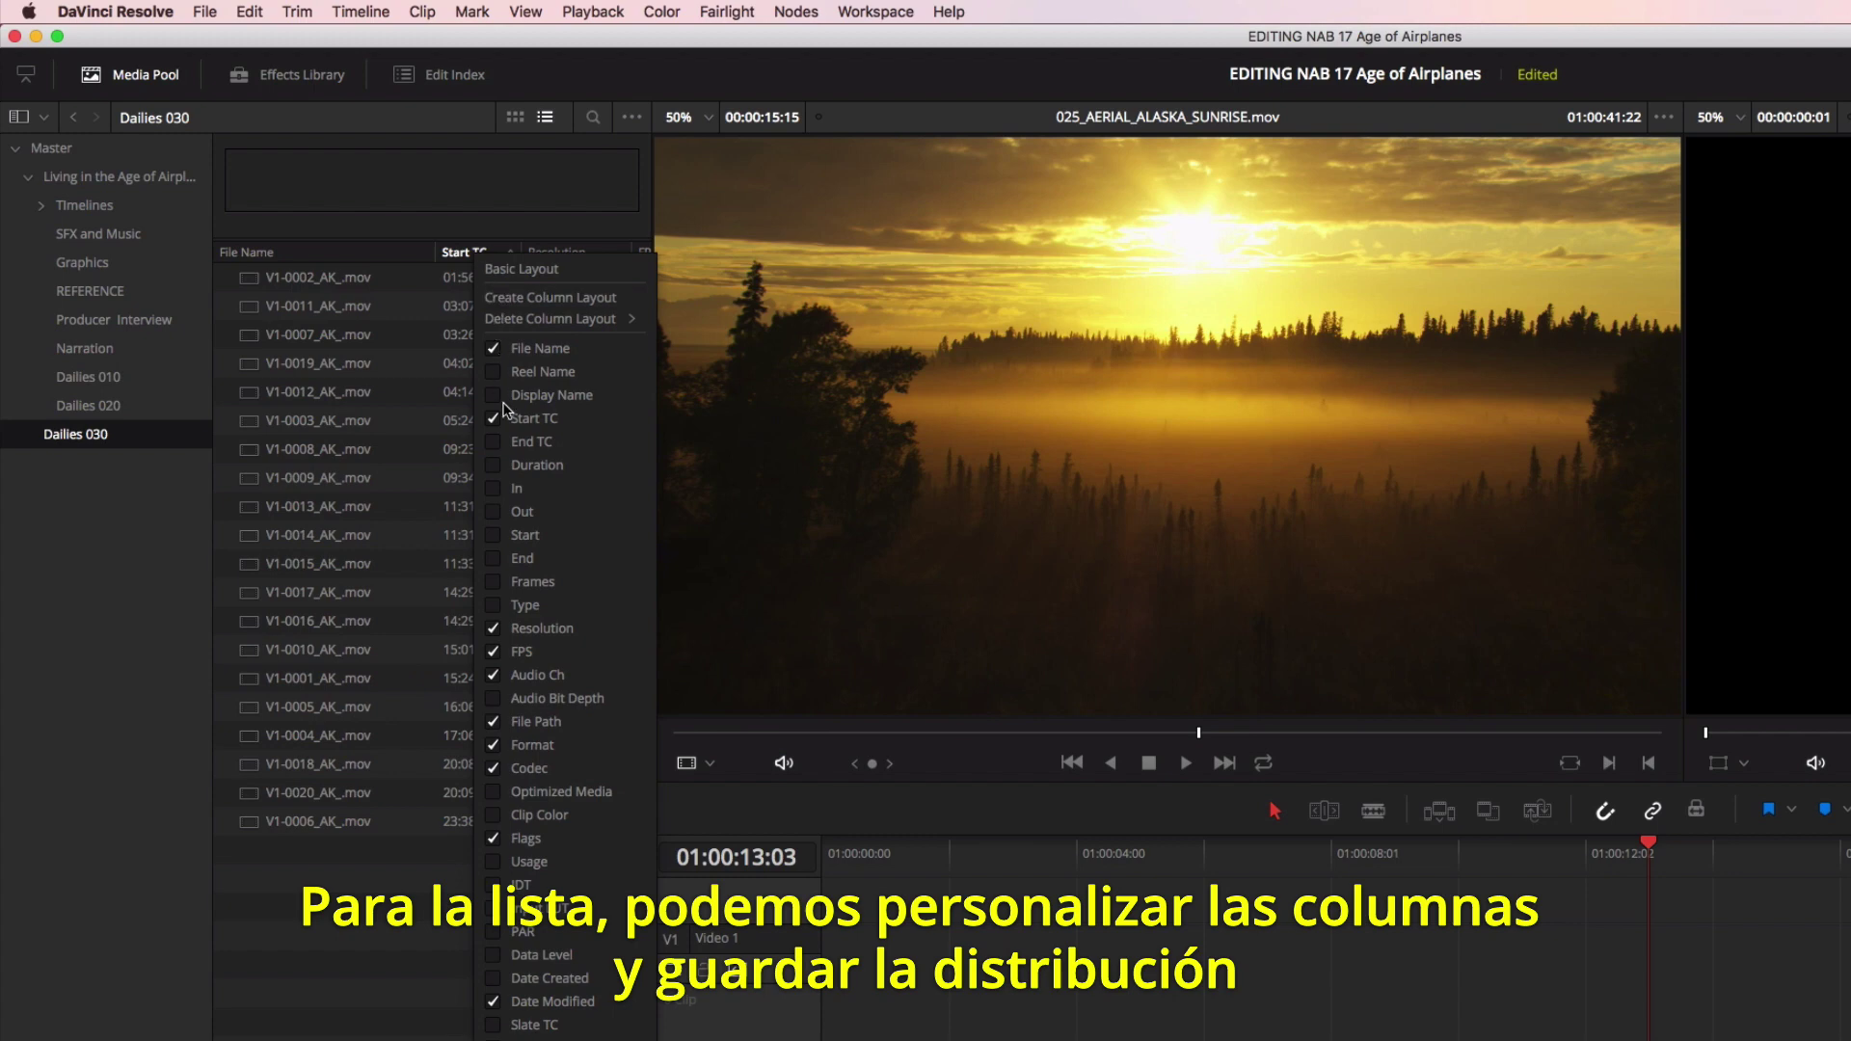
pyautogui.click(495, 466)
pyautogui.click(524, 271)
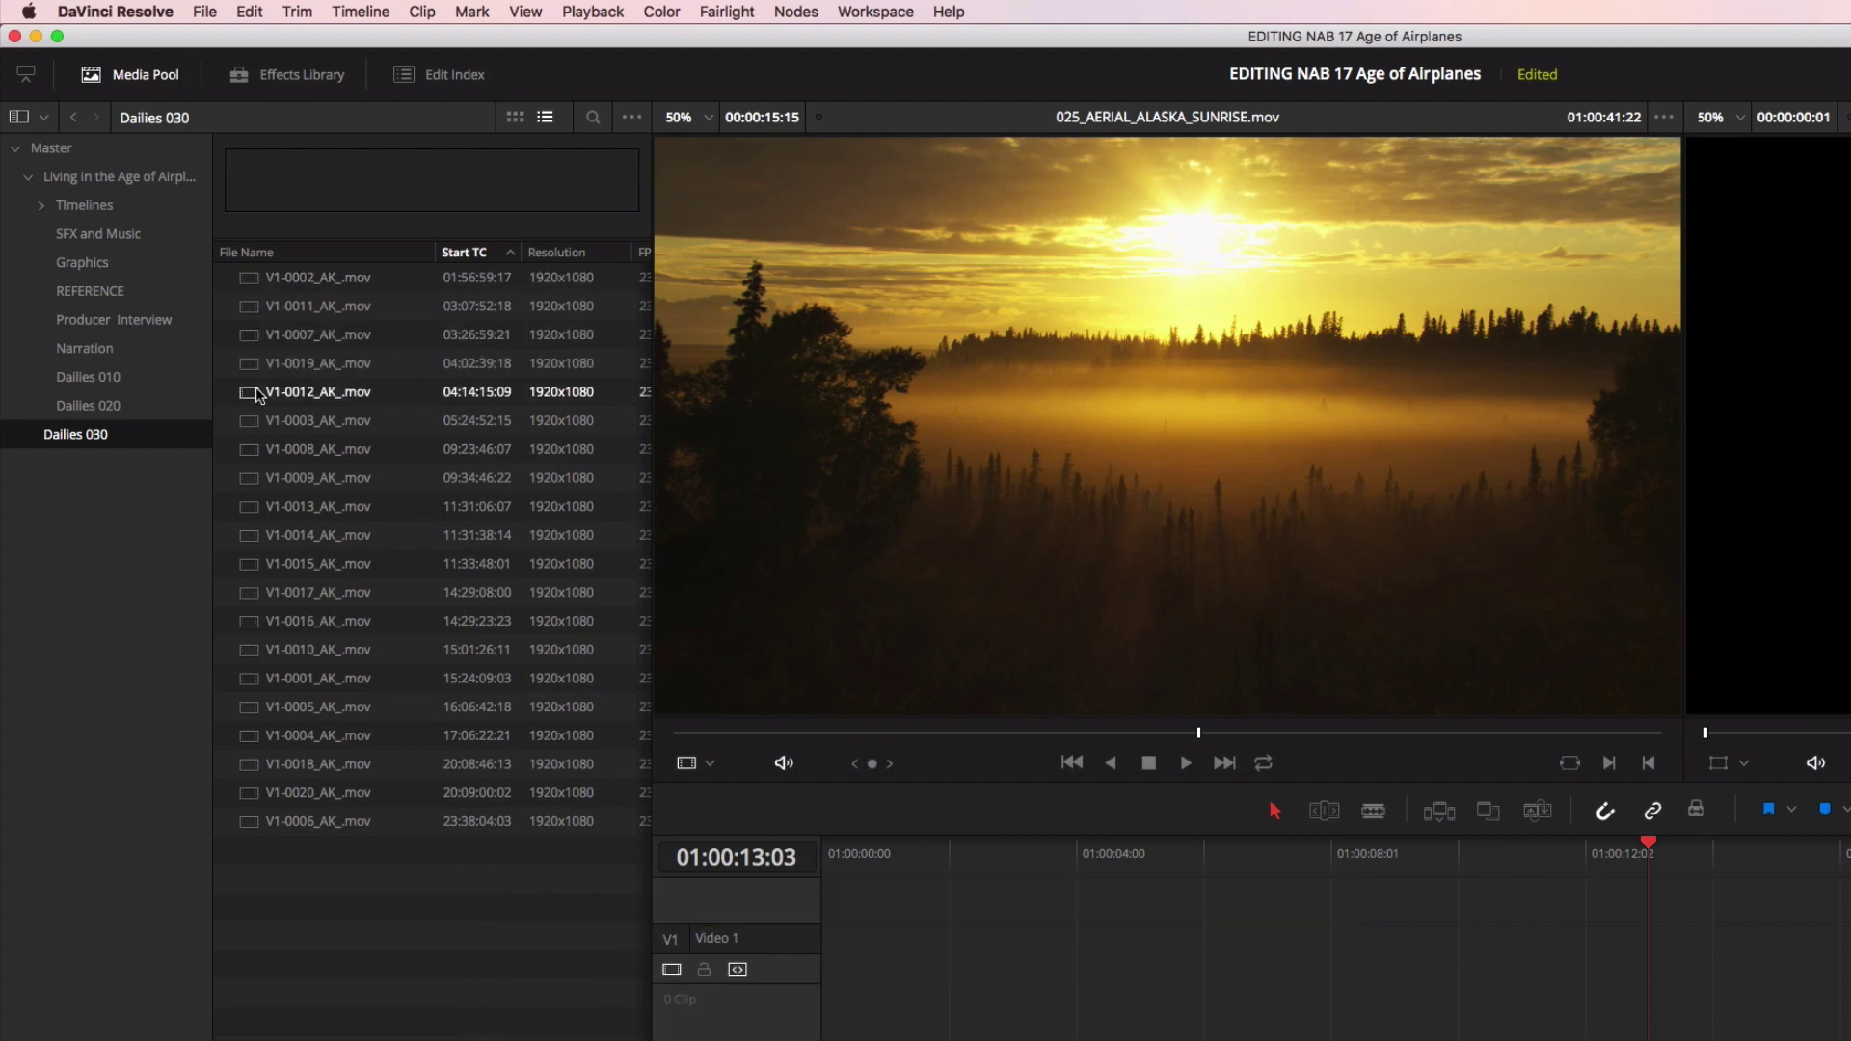
# Step: Show the clips of the Dailies 010 bin as thumbnails
pyautogui.click(144, 384)
pyautogui.click(517, 119)
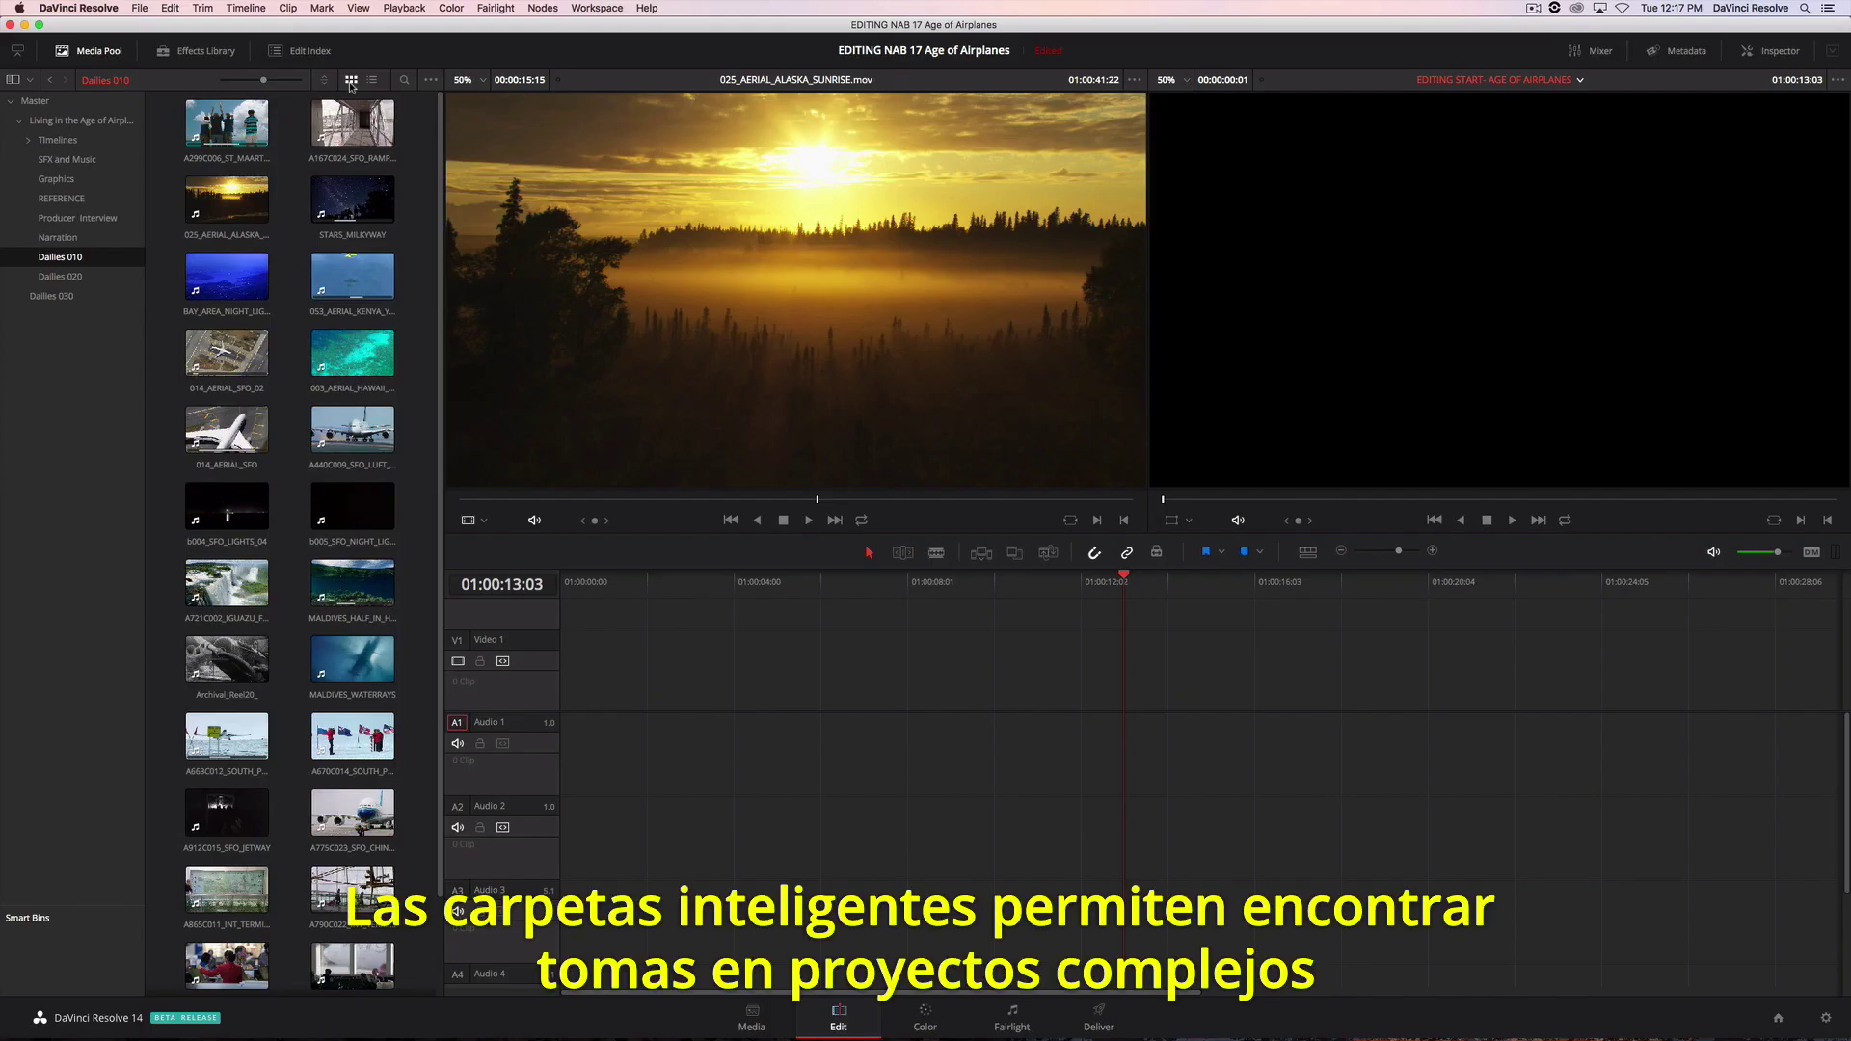
# Step: Start a new smart bin with a MediaPool Properties rule that Keywords contains "aerial"
pyautogui.rightClick(78, 947)
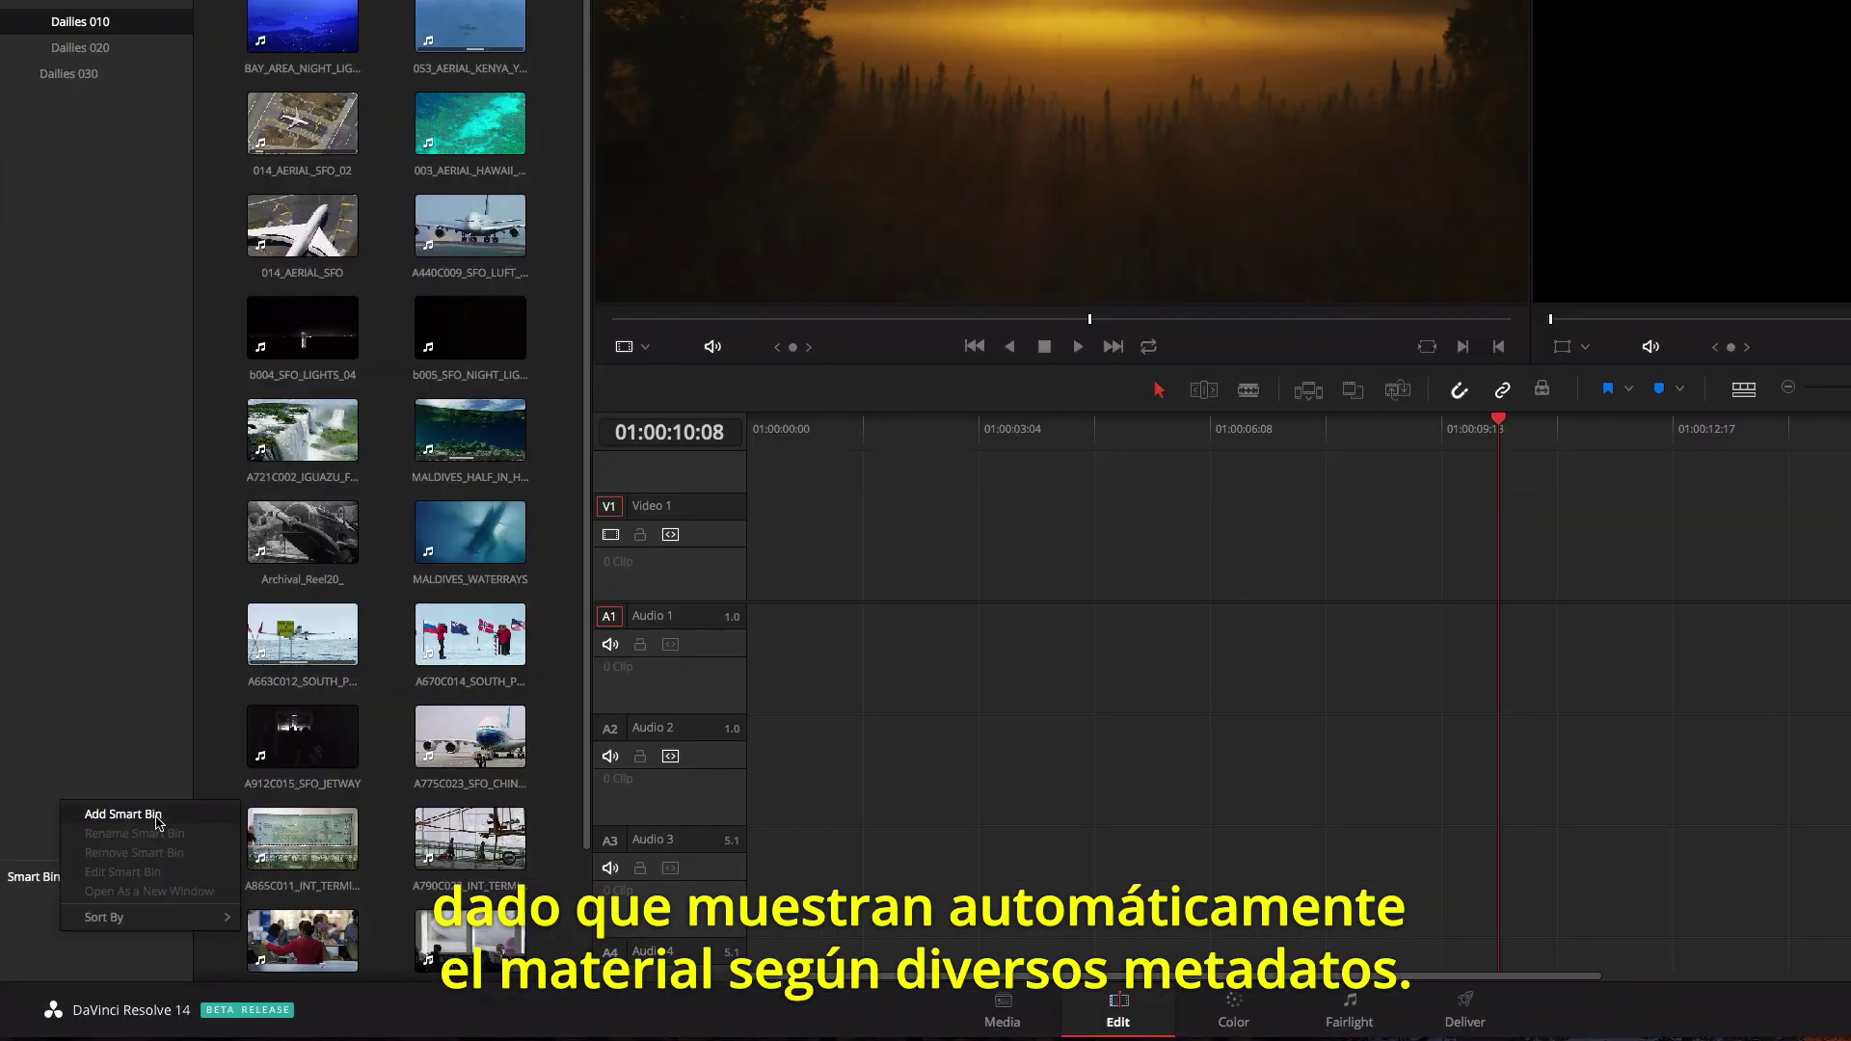
pyautogui.click(123, 815)
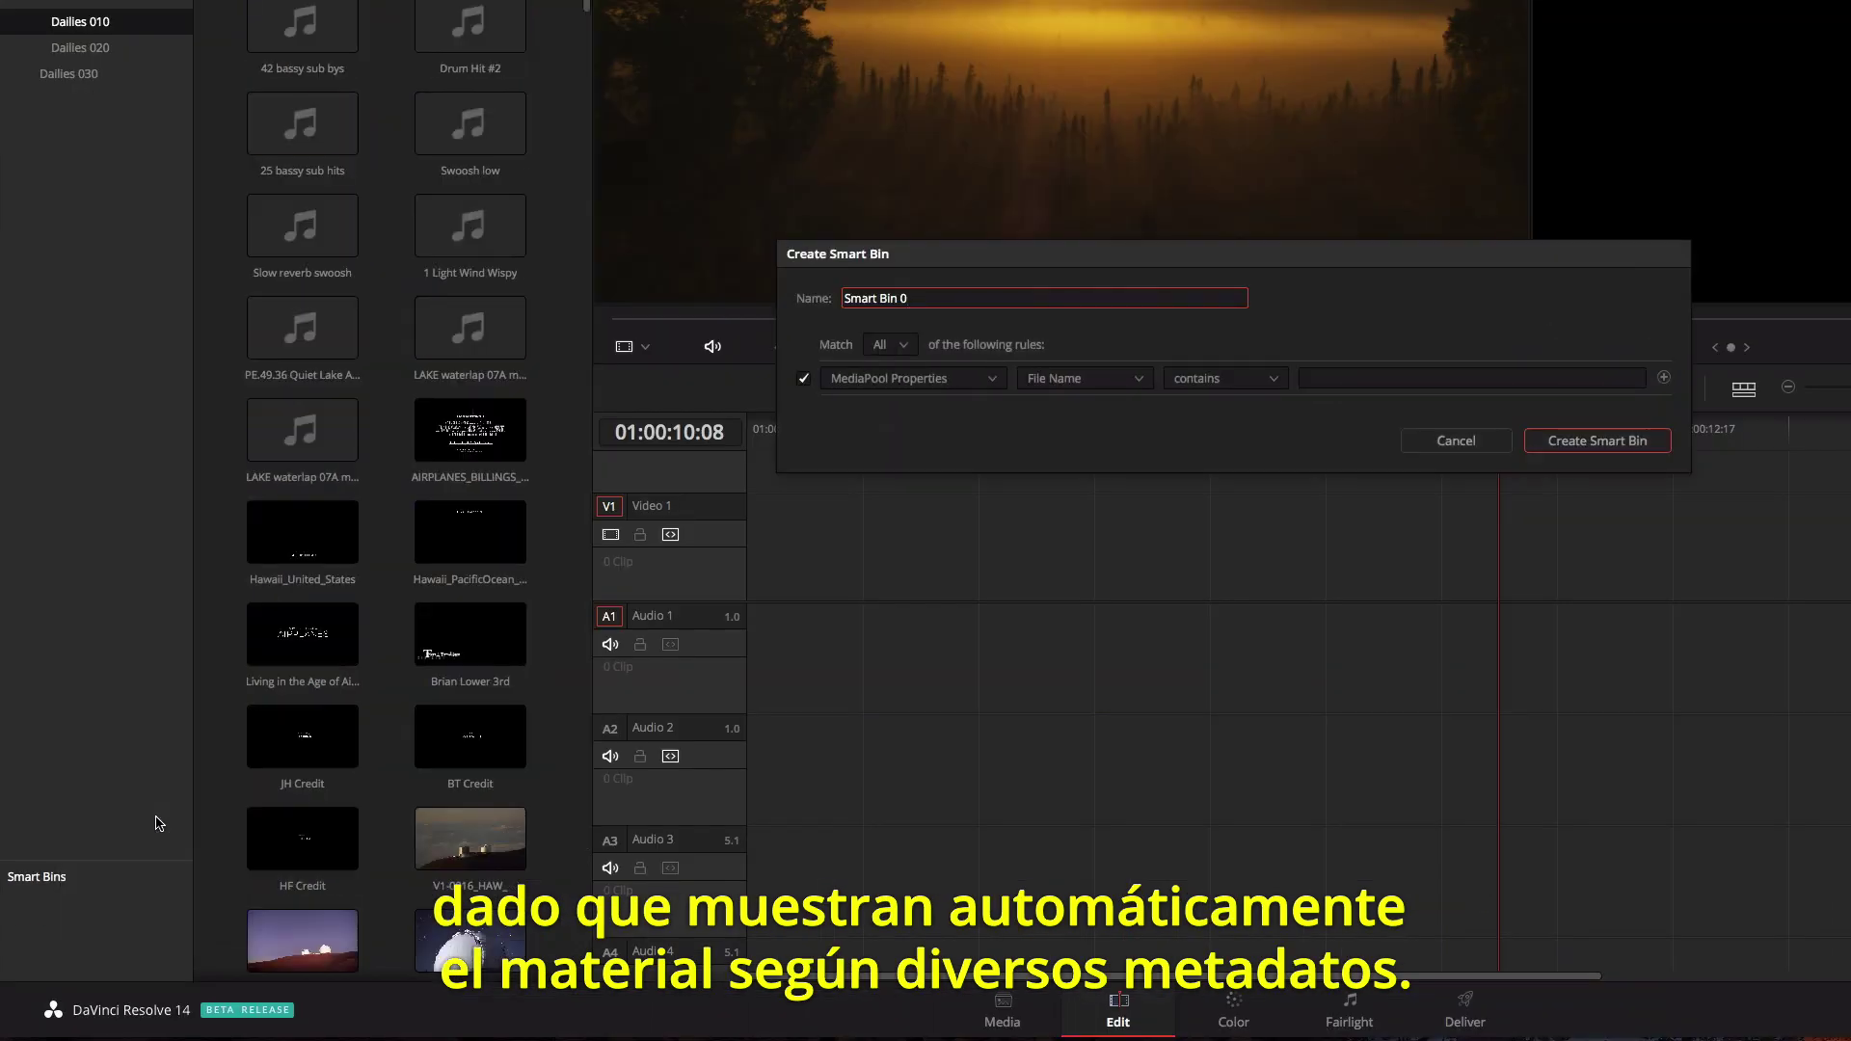
pyautogui.click(1126, 380)
pyautogui.scroll(-5, 1089, 540)
pyautogui.click(1109, 597)
pyautogui.click(1328, 378)
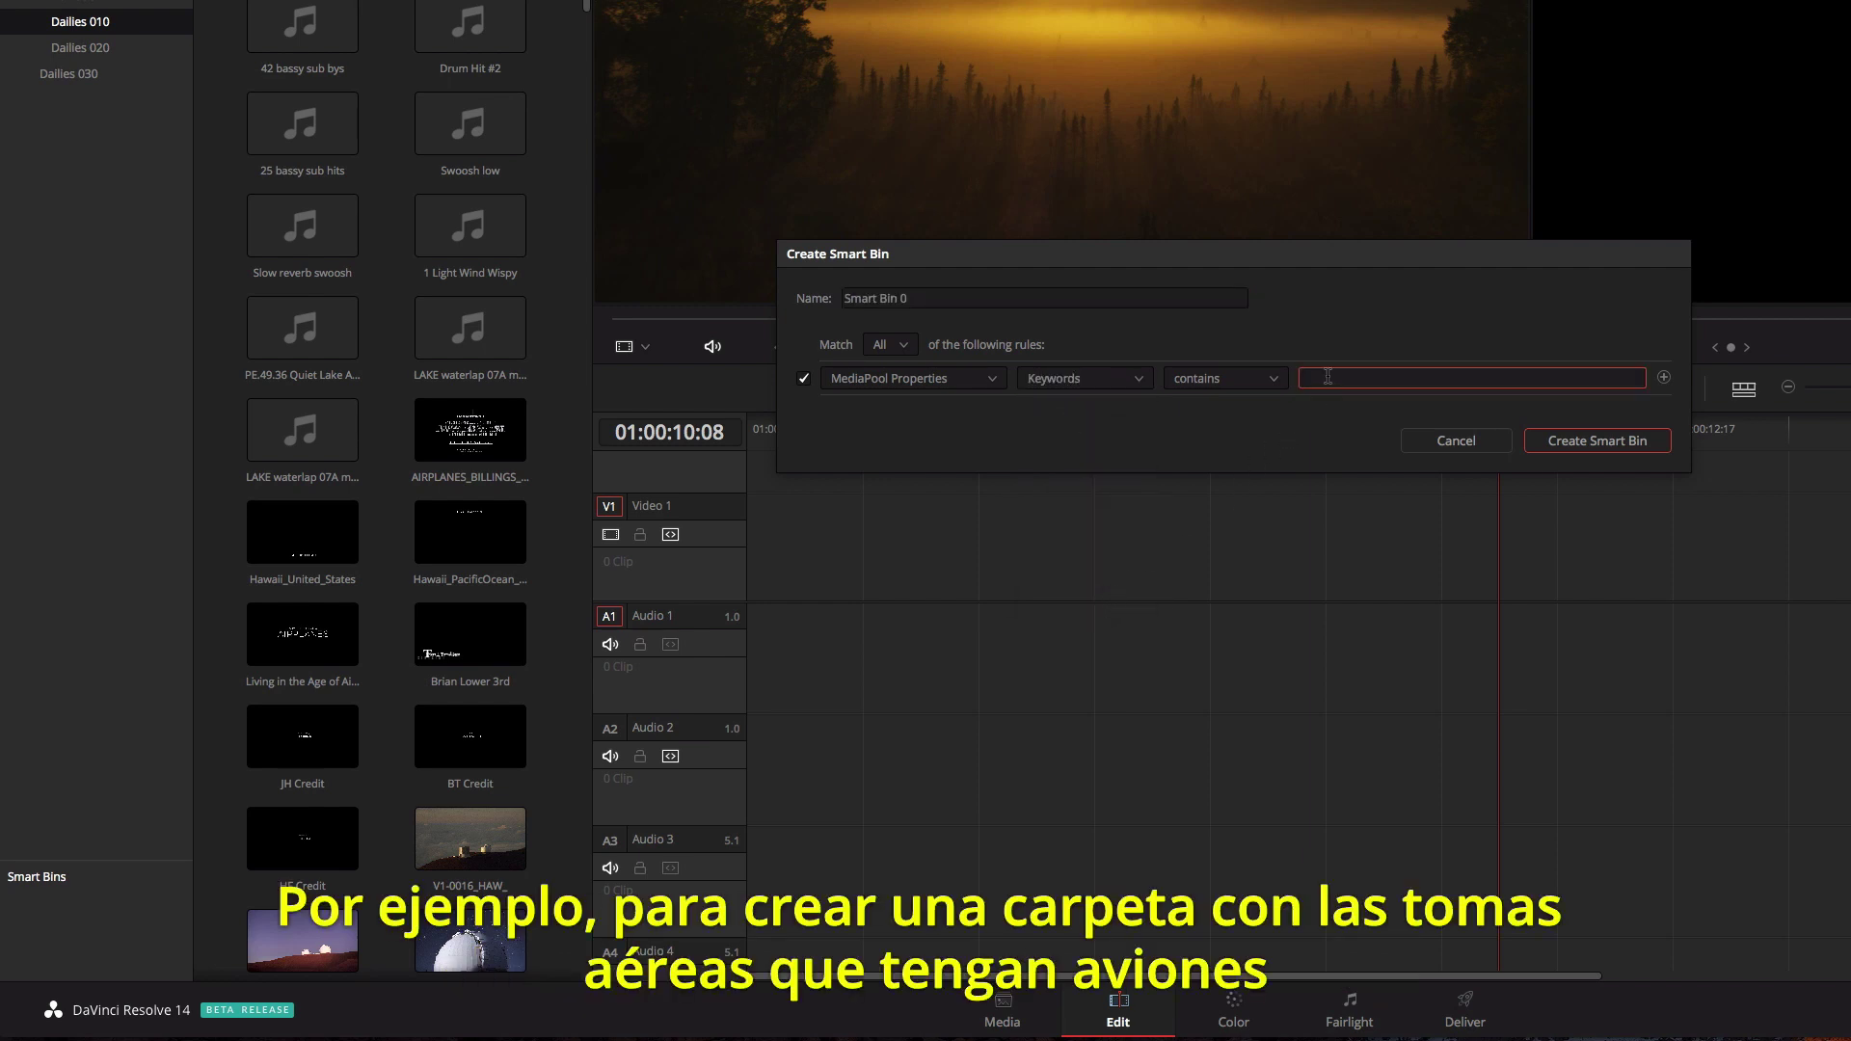
pyautogui.write('aerial')
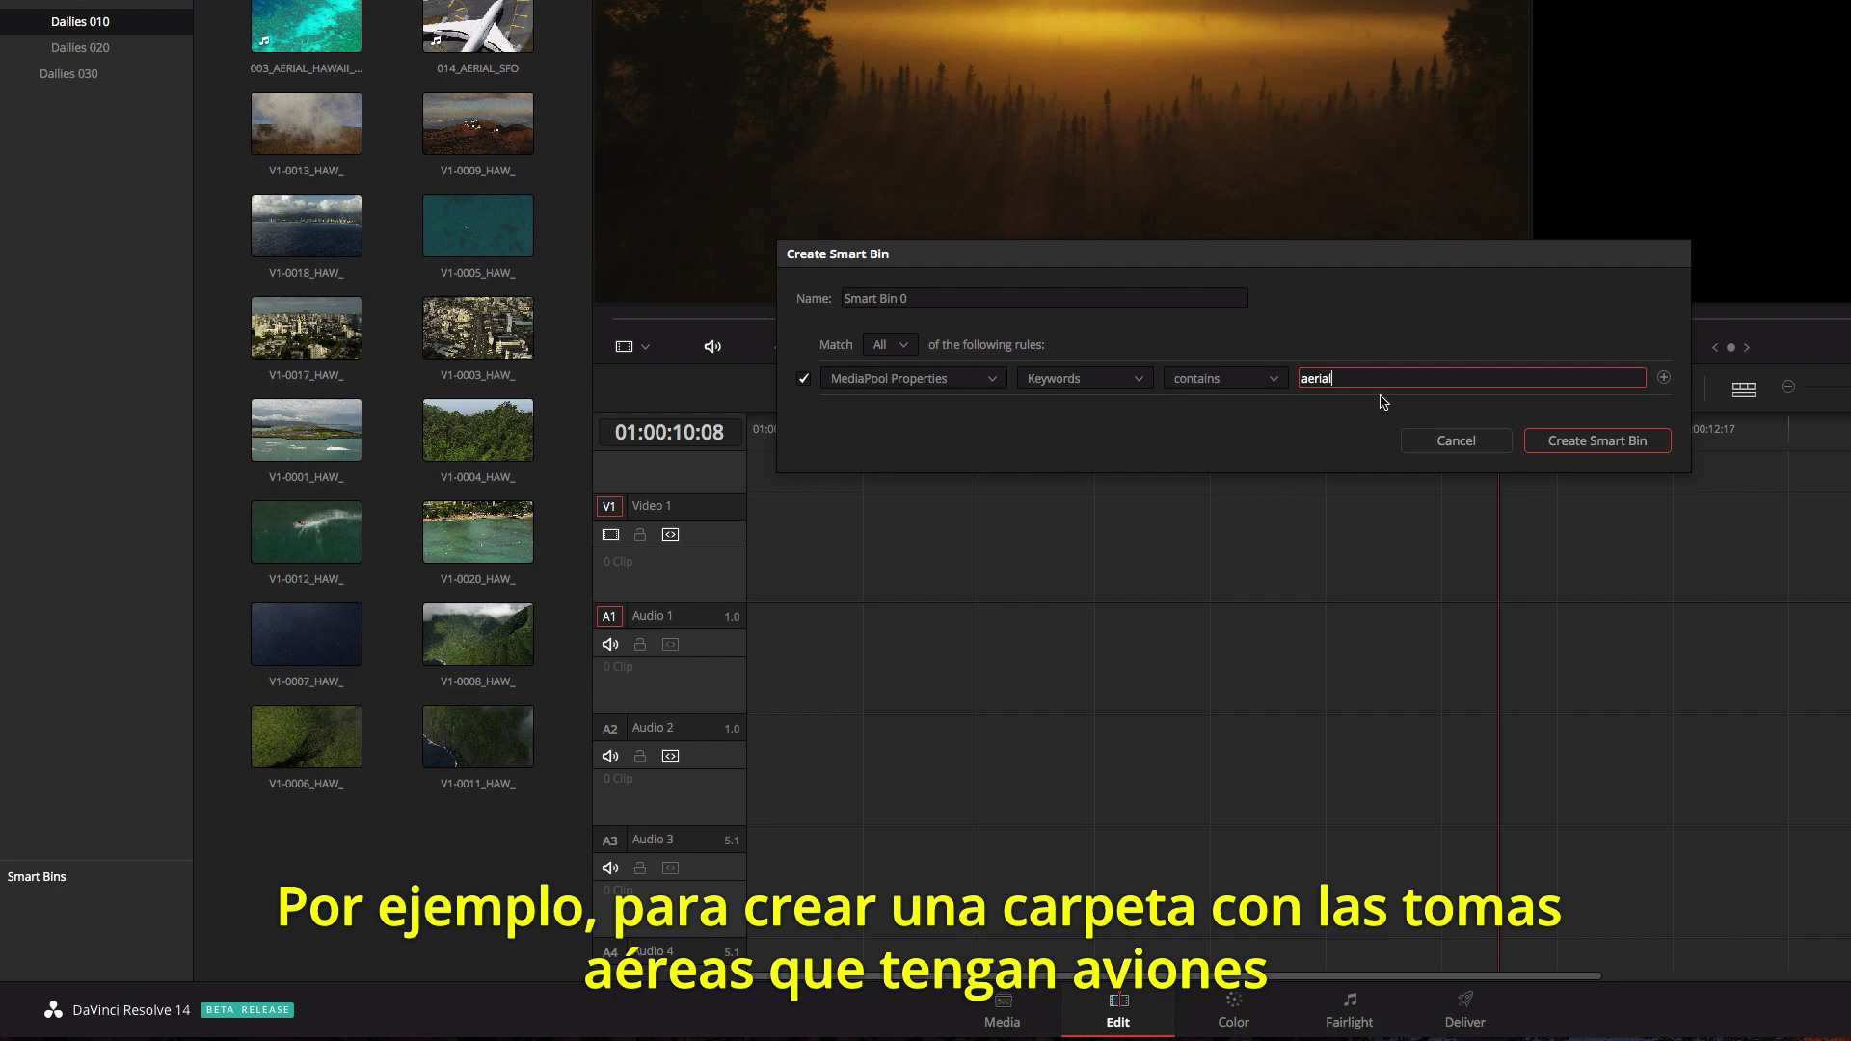
# Step: Add a second rule that Keywords contains "plane" and create the smart bin
pyautogui.click(1663, 377)
pyautogui.click(1602, 410)
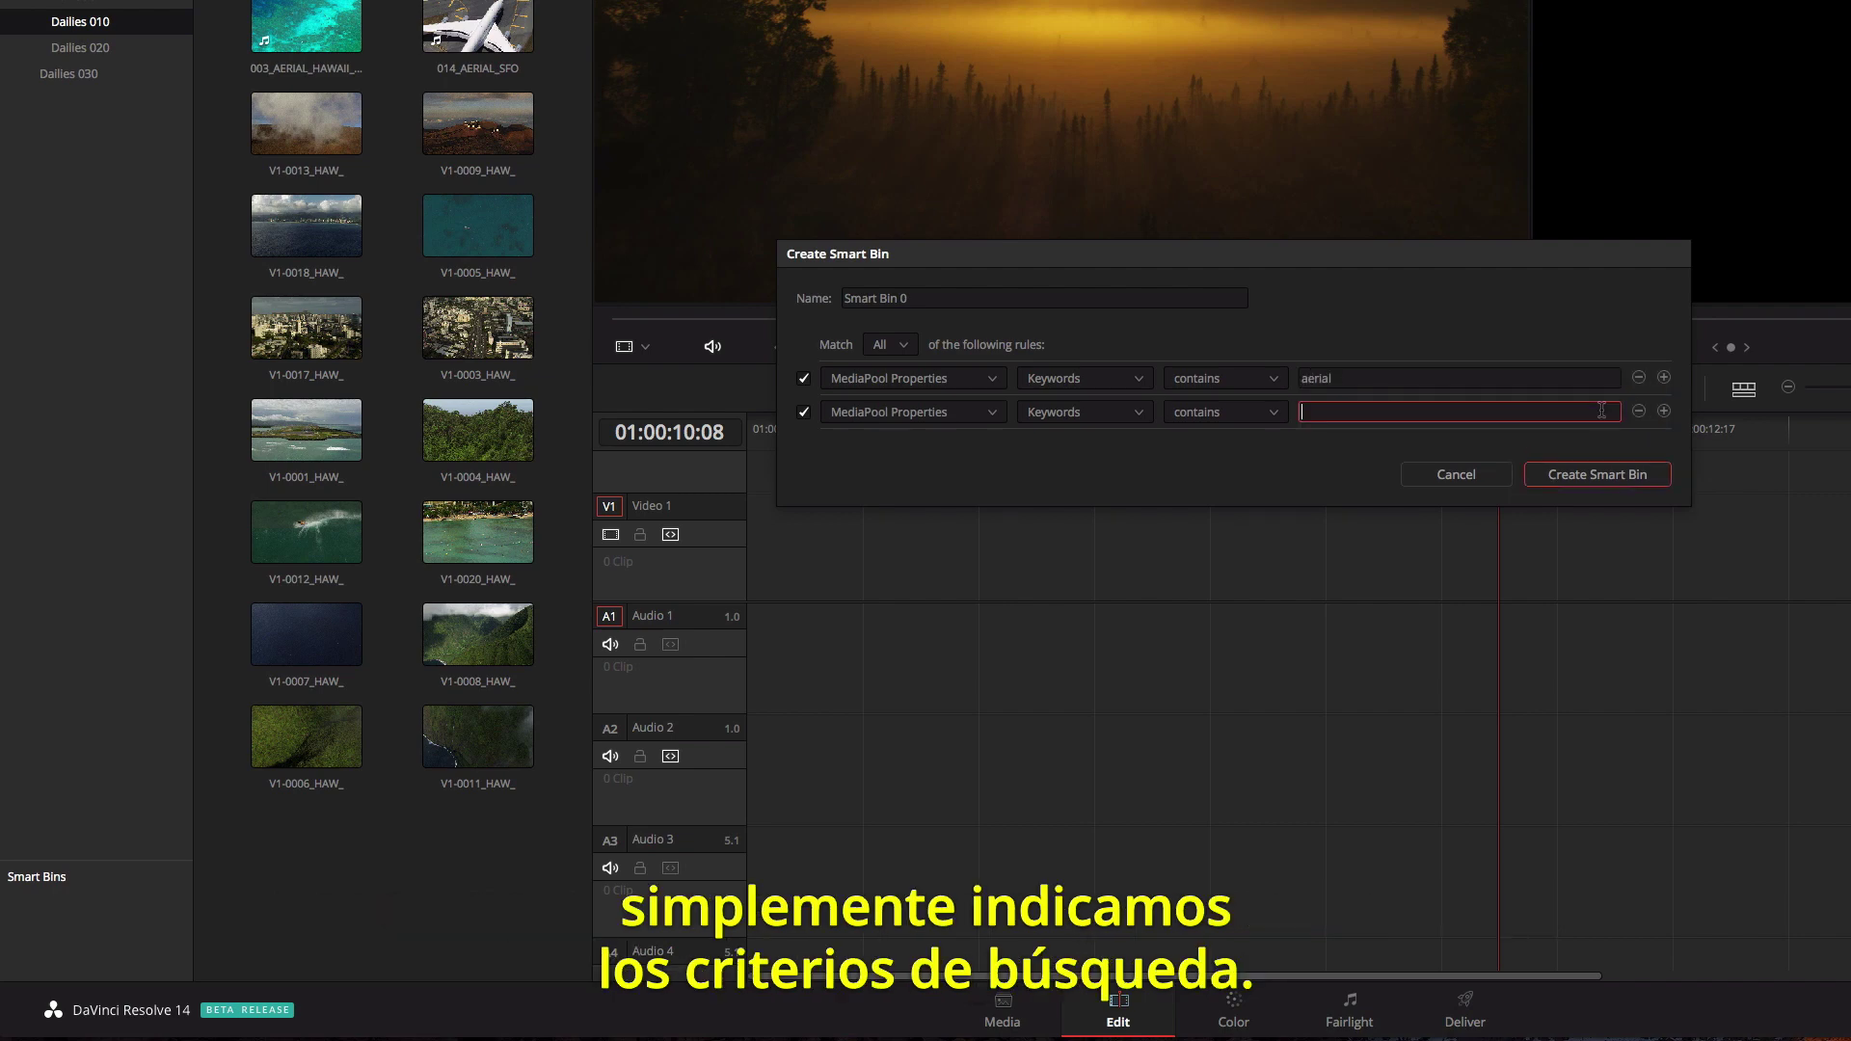
pyautogui.write('plane')
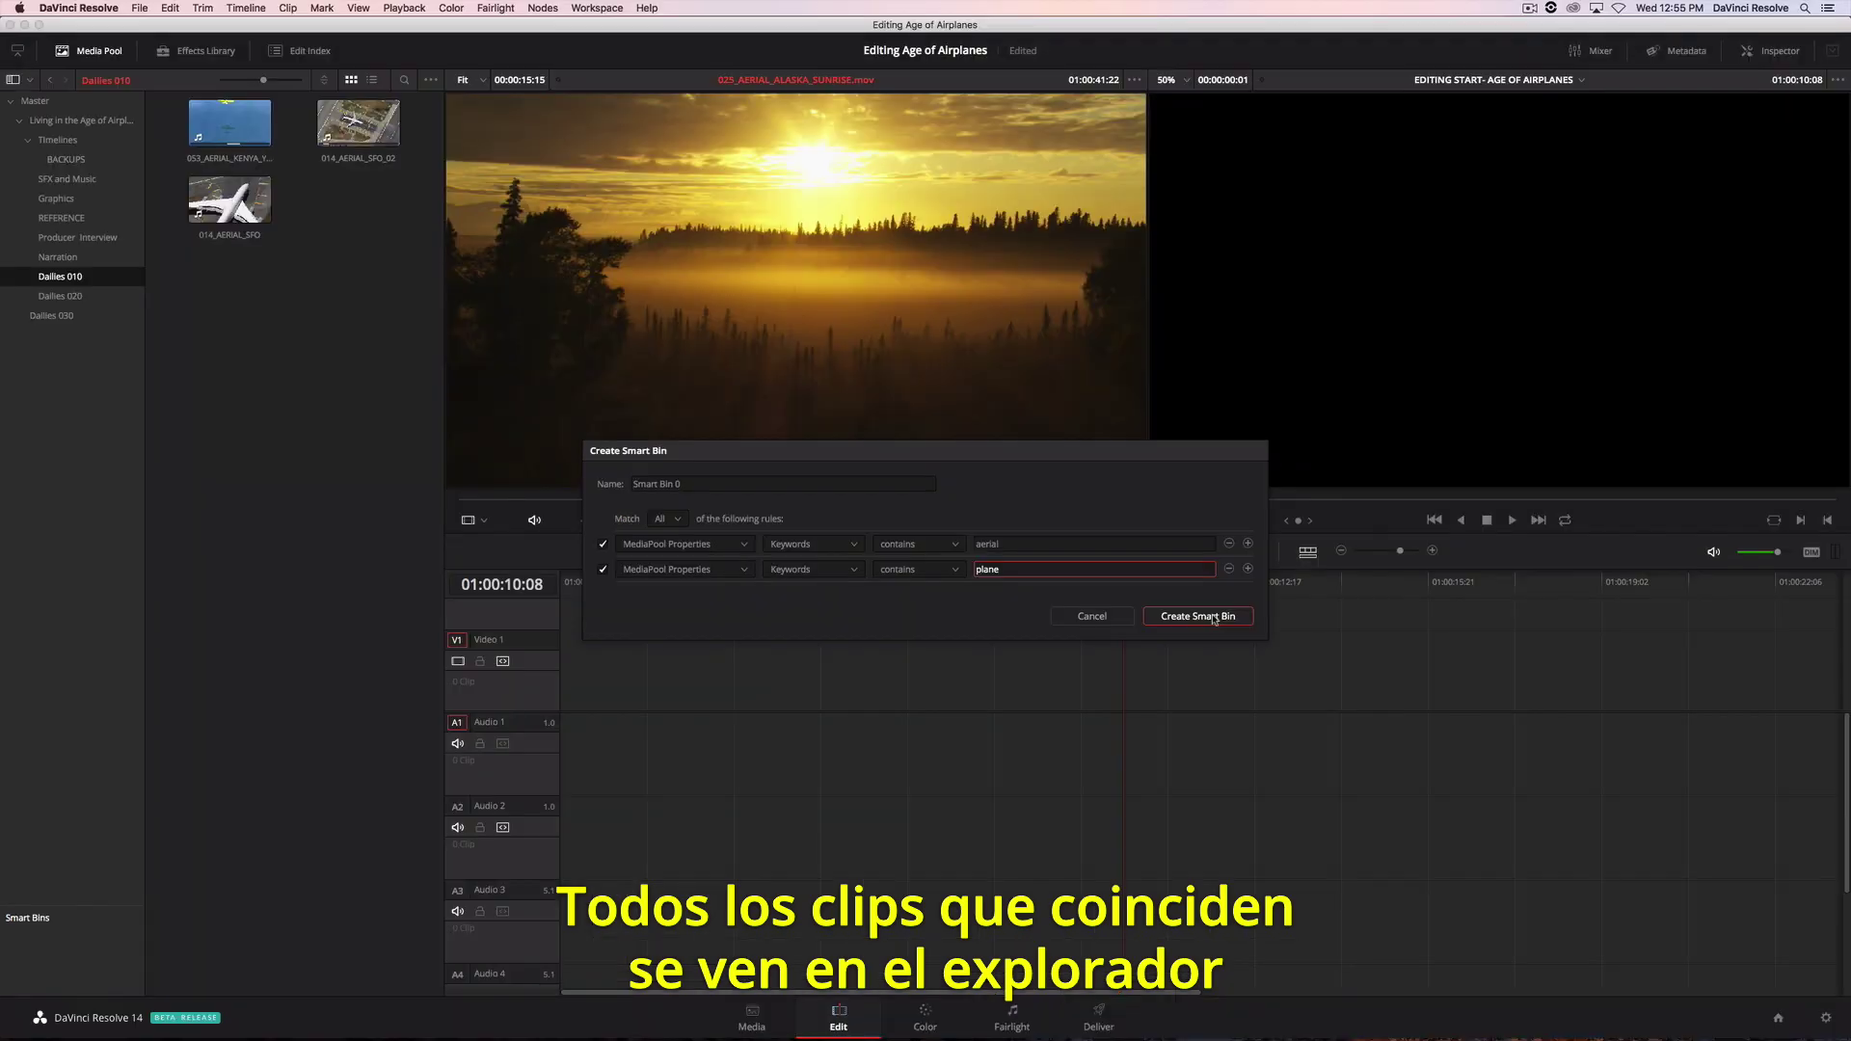
pyautogui.click(1629, 474)
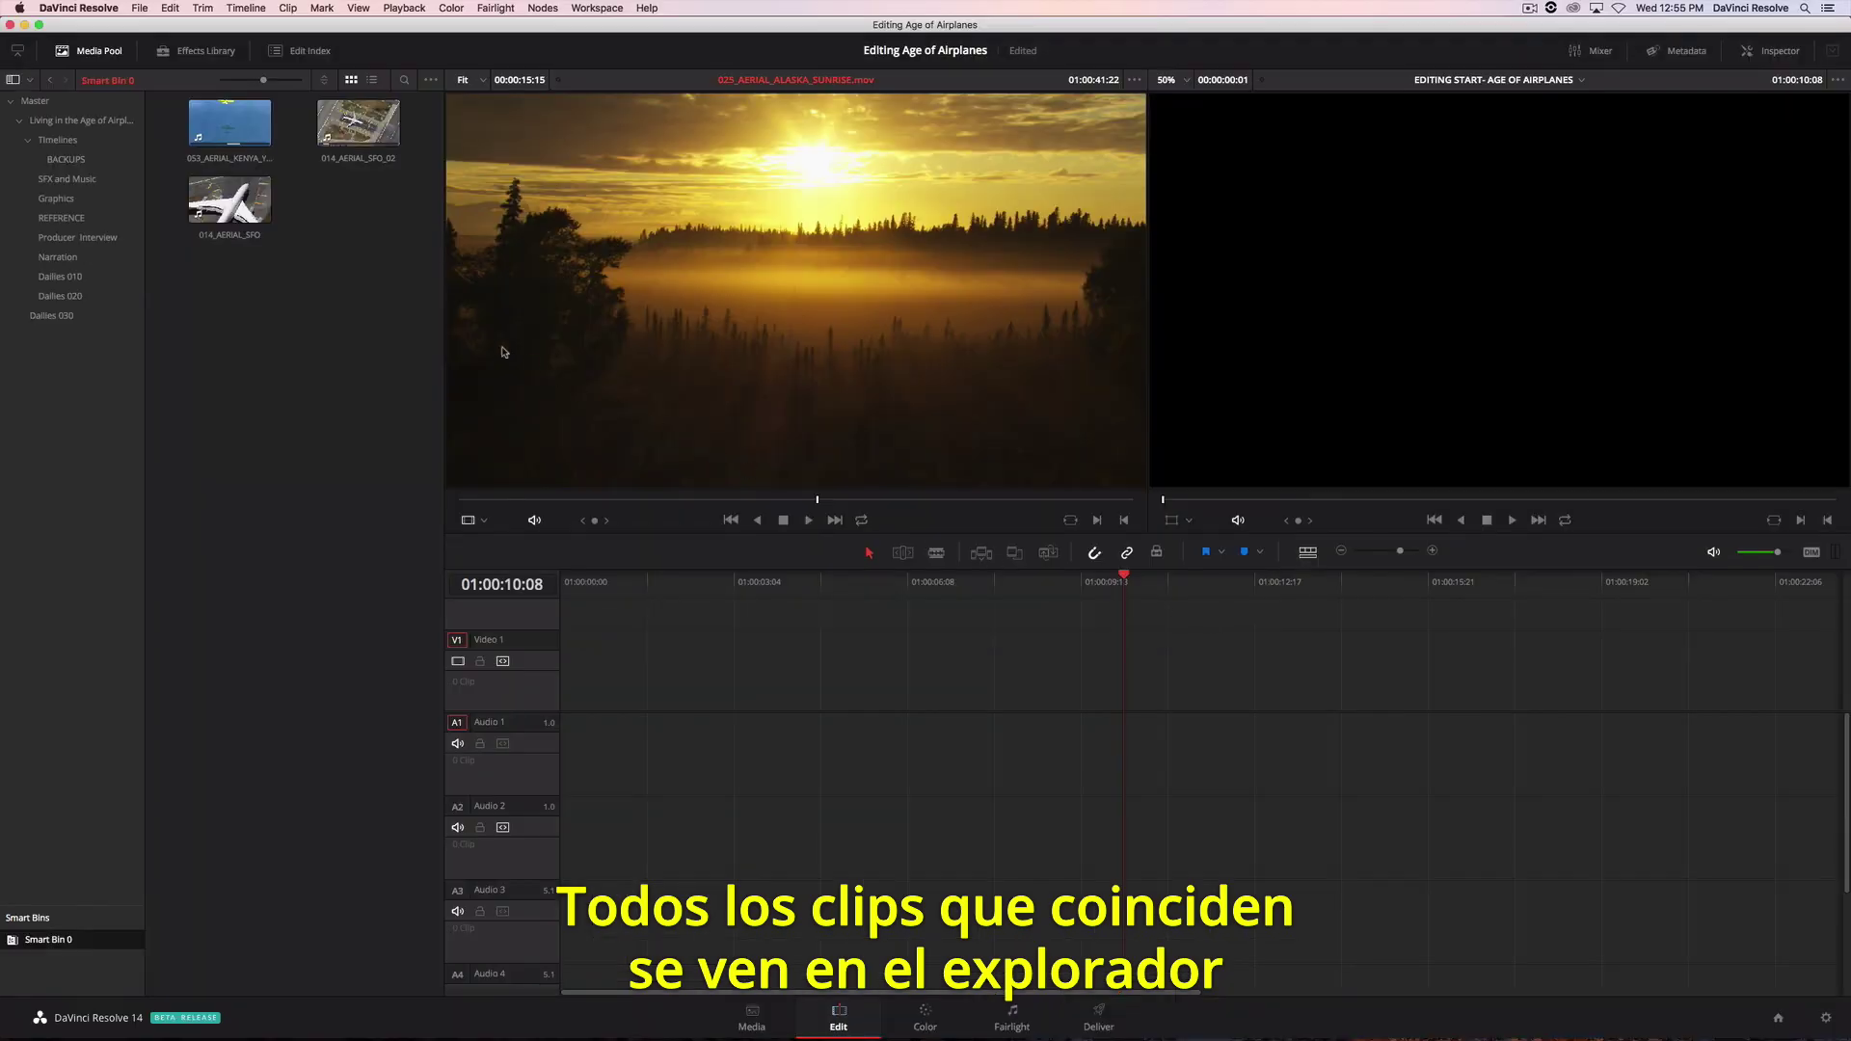
# Step: Place all three smart bin clips at the start of the empty timeline and scrub through the edit to 01:00:11:09
pyautogui.moveTo(175, 115); pyautogui.dragTo(350, 201)
pyautogui.moveTo(349, 133); pyautogui.dragTo(560, 685)
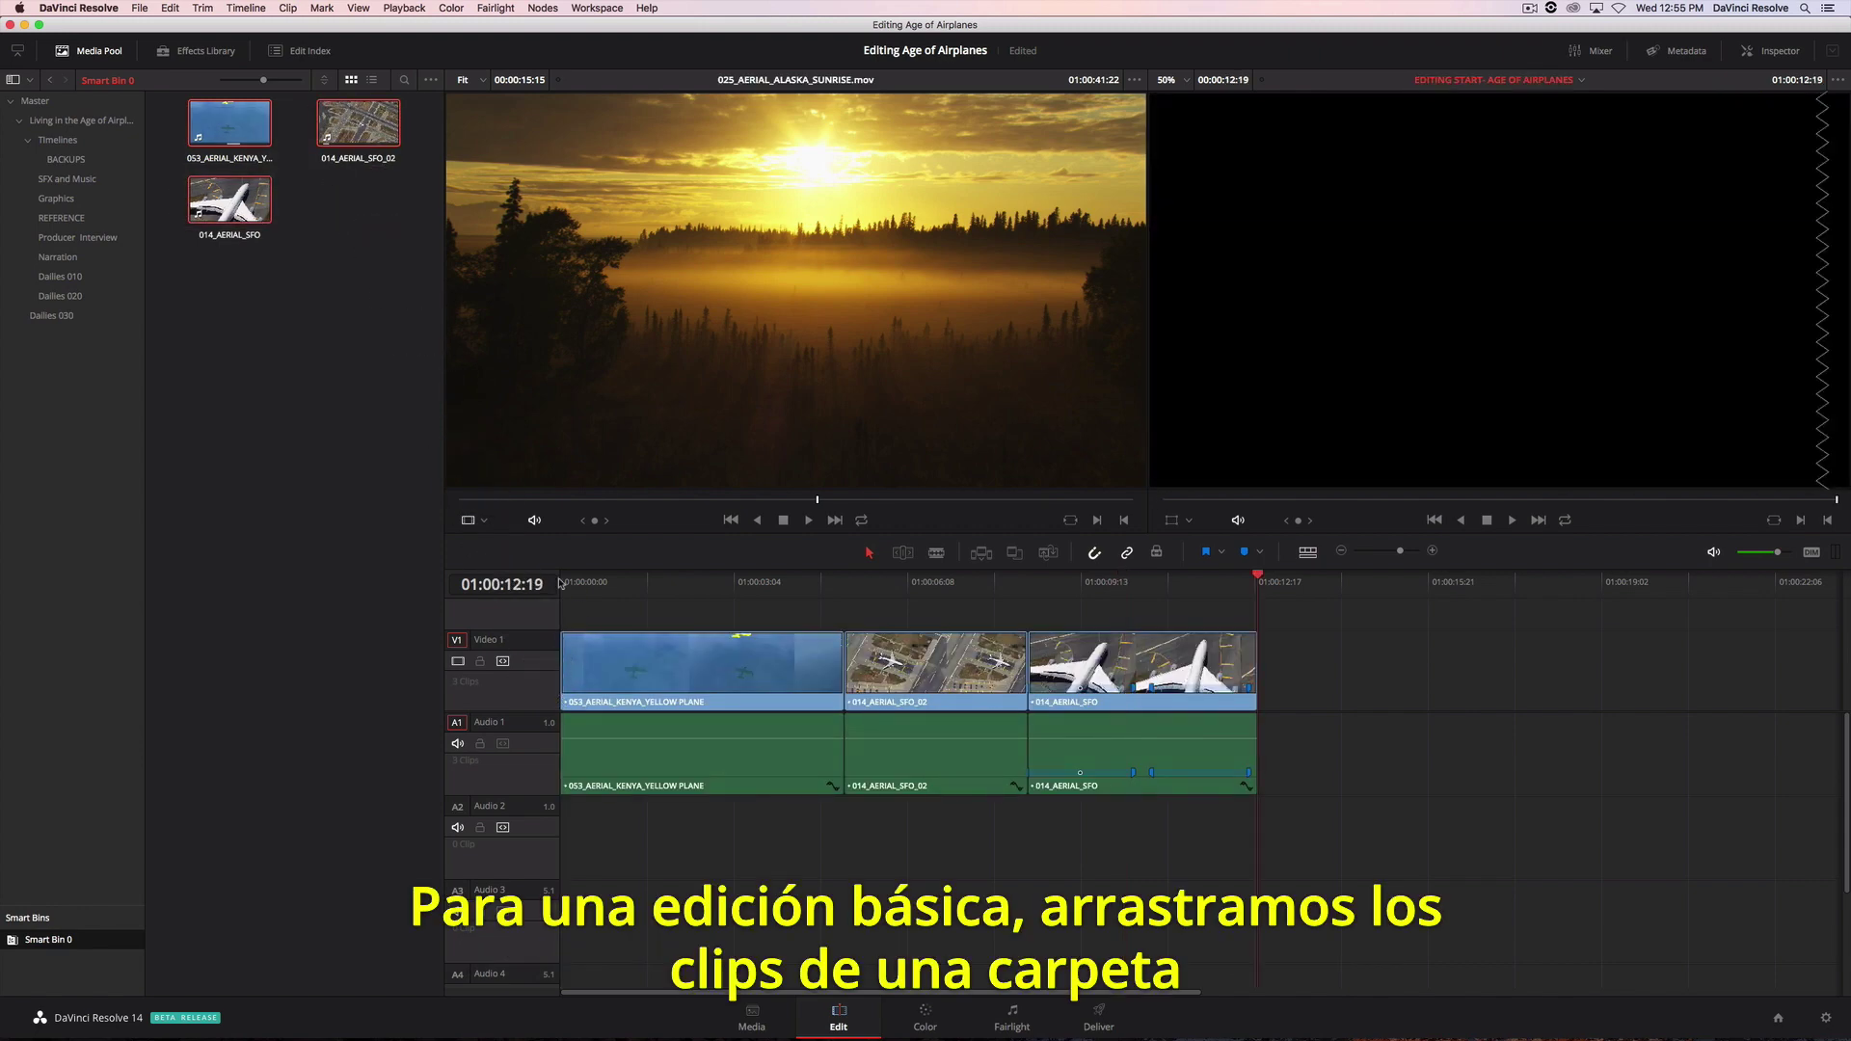
pyautogui.moveTo(563, 584); pyautogui.dragTo(1181, 625)
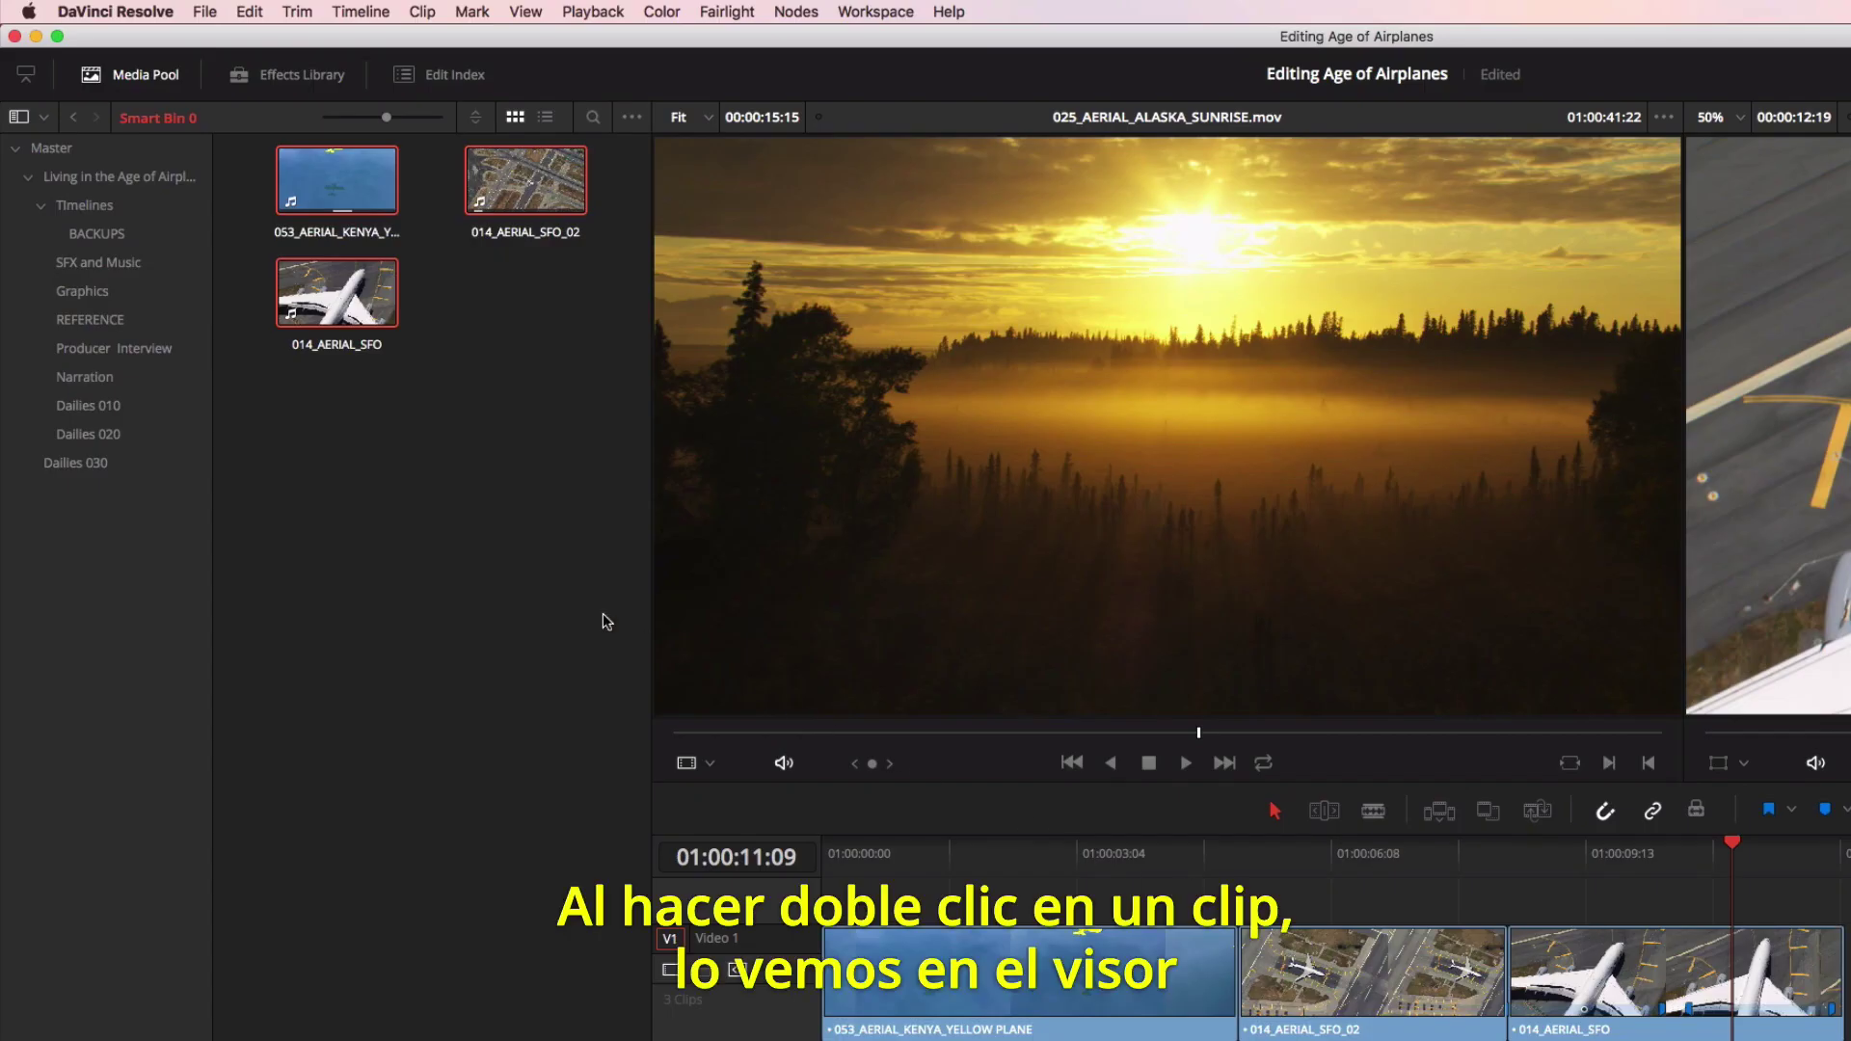
# Step: Mark in and out points, the out at 01:00:11:04, on the A299C006_ST_MAARTEN_LANDING_W_PEOPLE clip from Dailies 010 and append it to the timeline's end
pyautogui.click(139, 413)
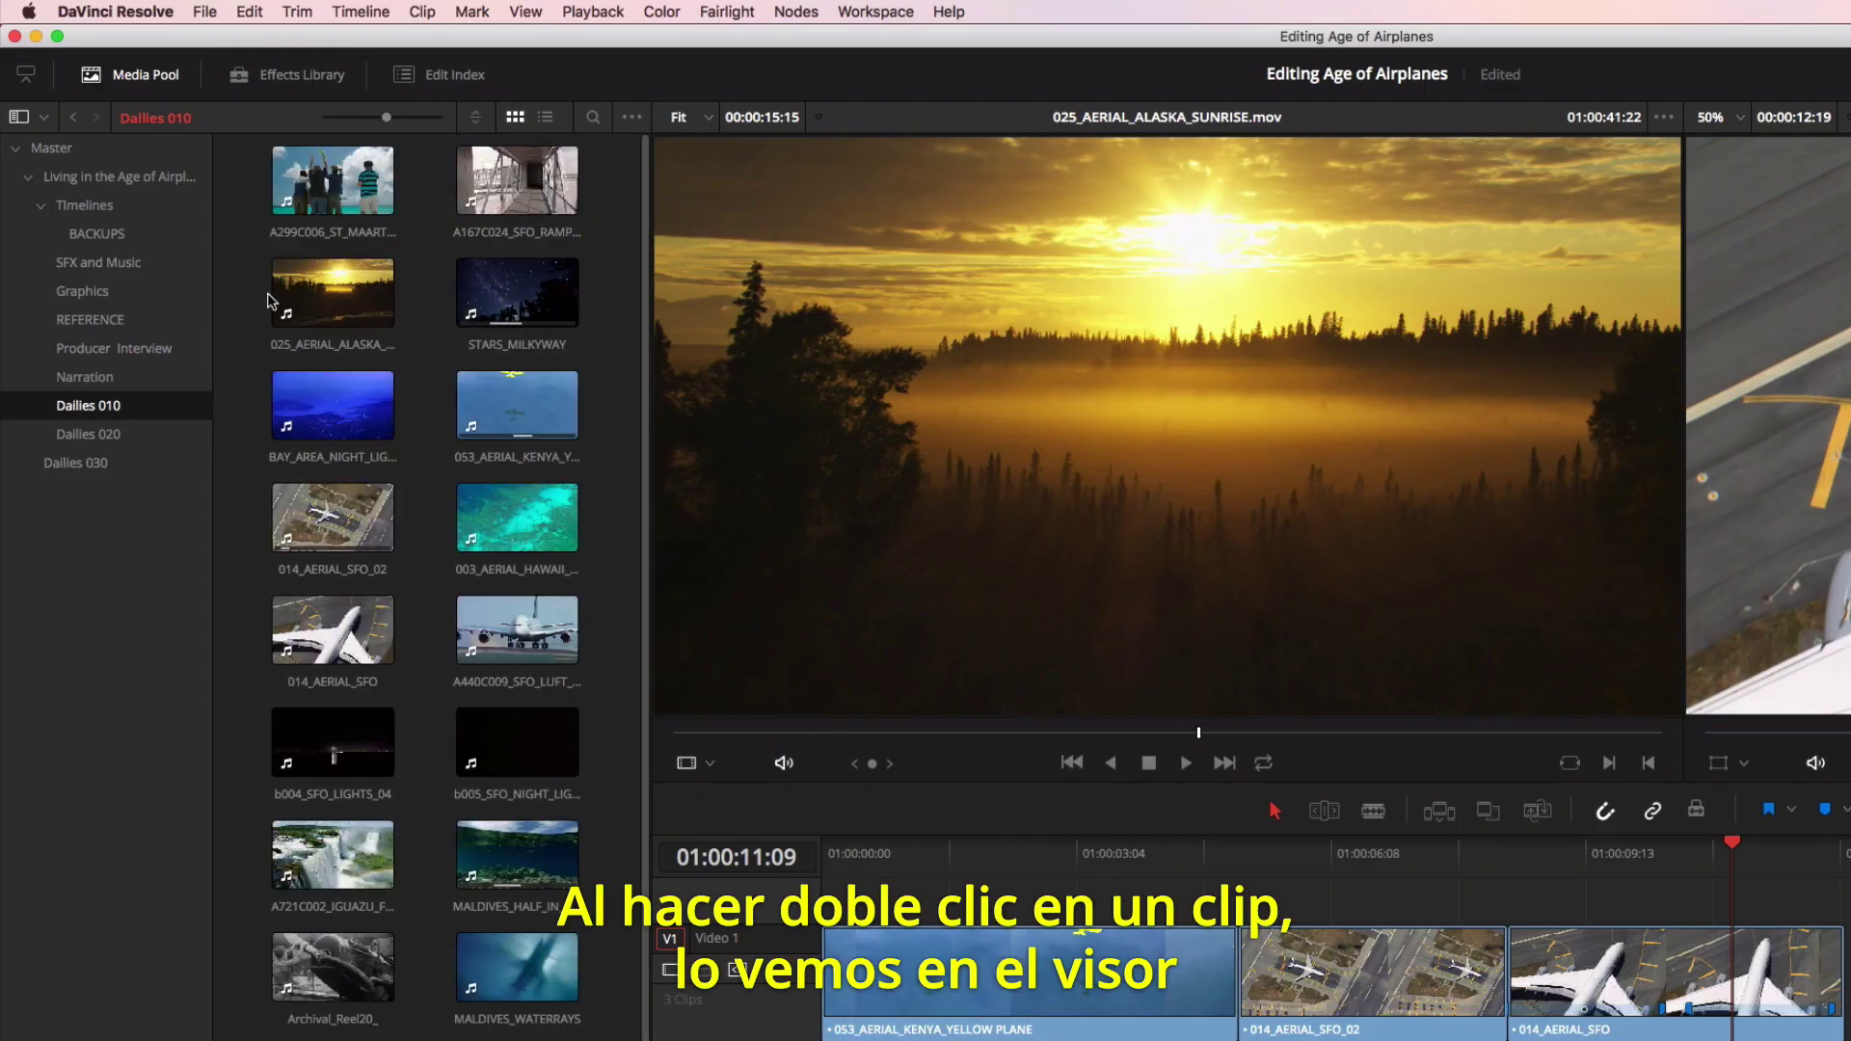
pyautogui.doubleClick(349, 183)
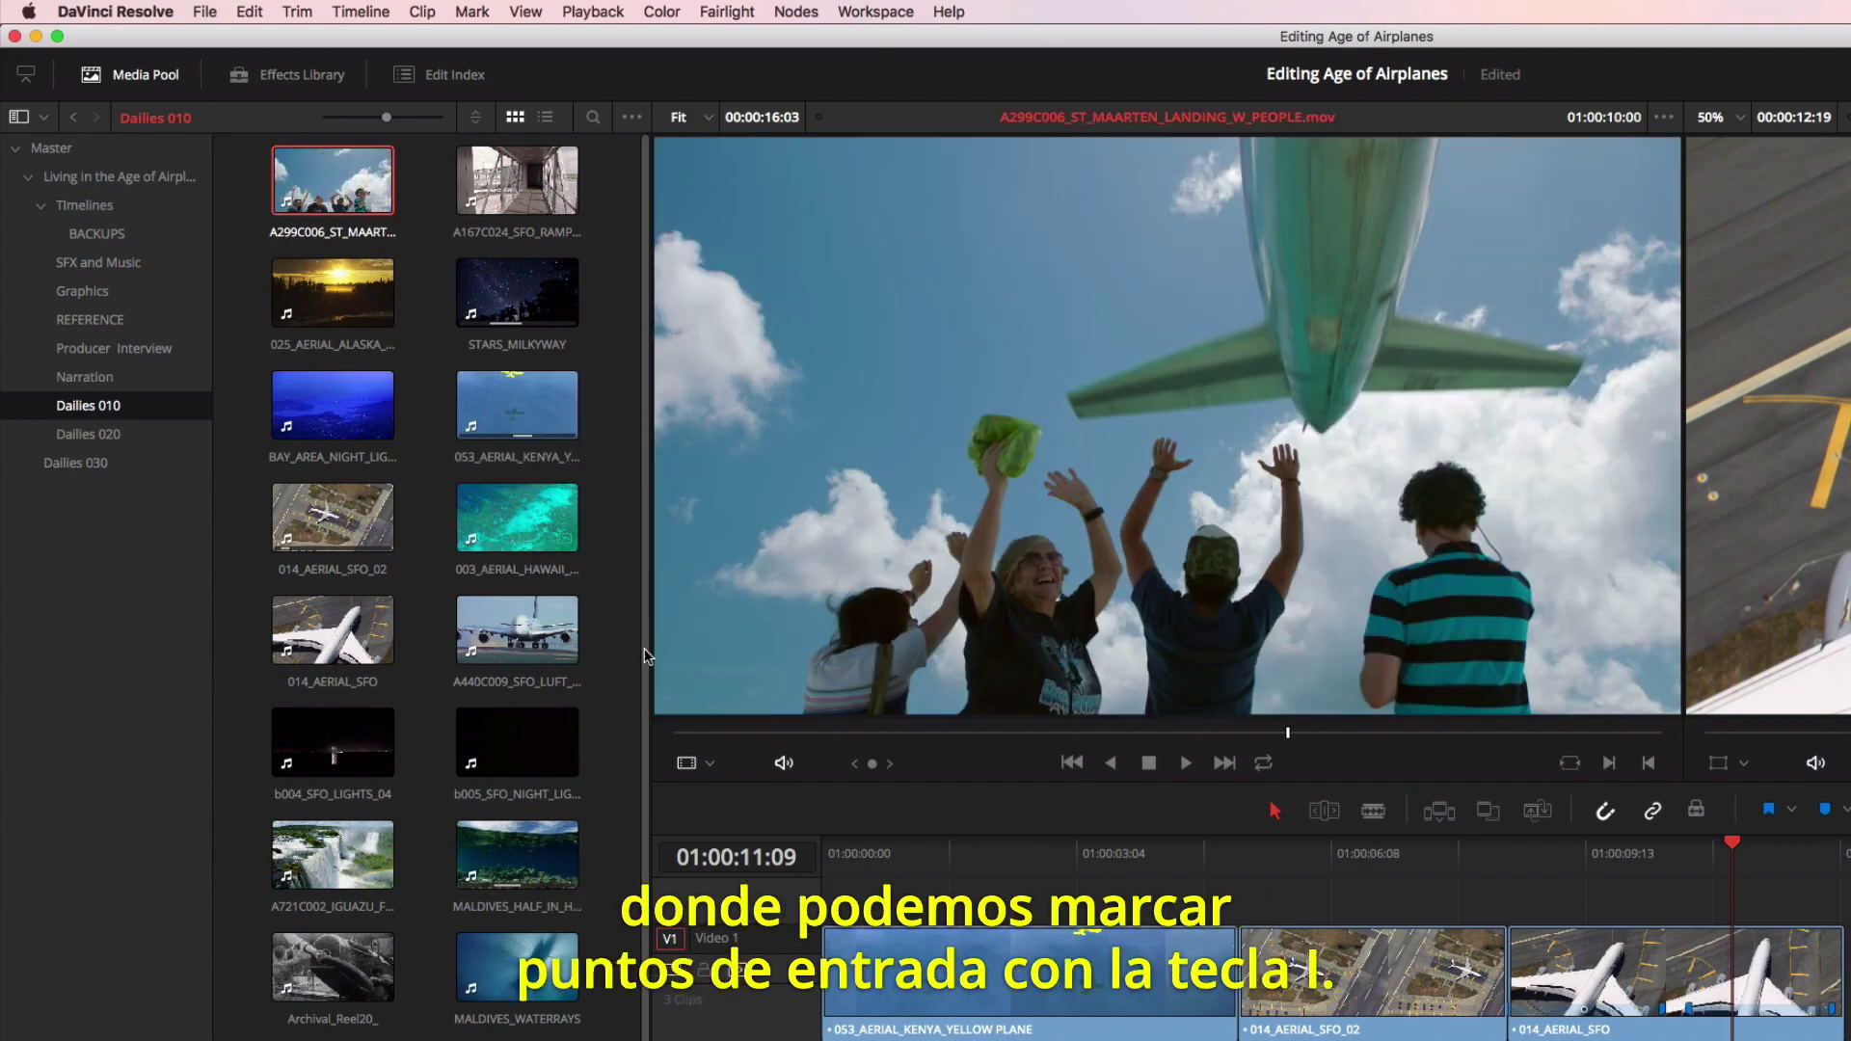
pyautogui.moveTo(719, 738); pyautogui.dragTo(1361, 766)
pyautogui.press('i')
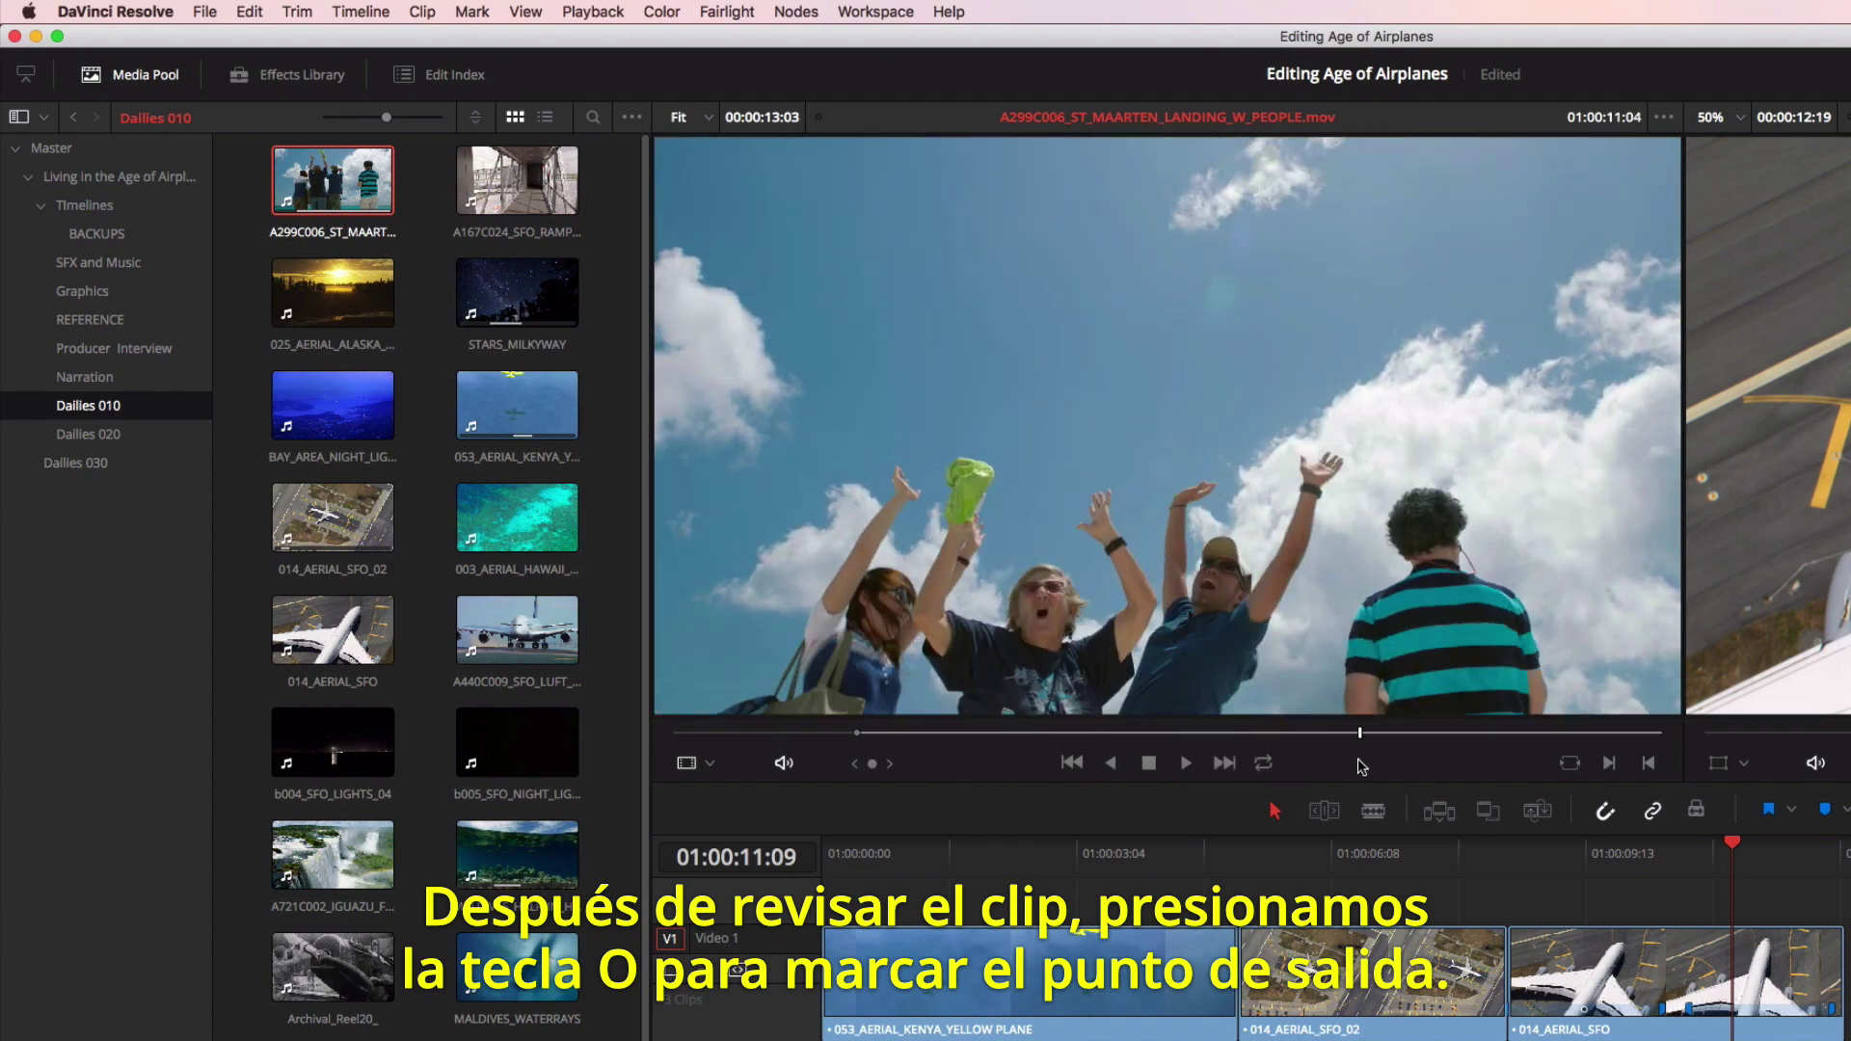
pyautogui.press('o')
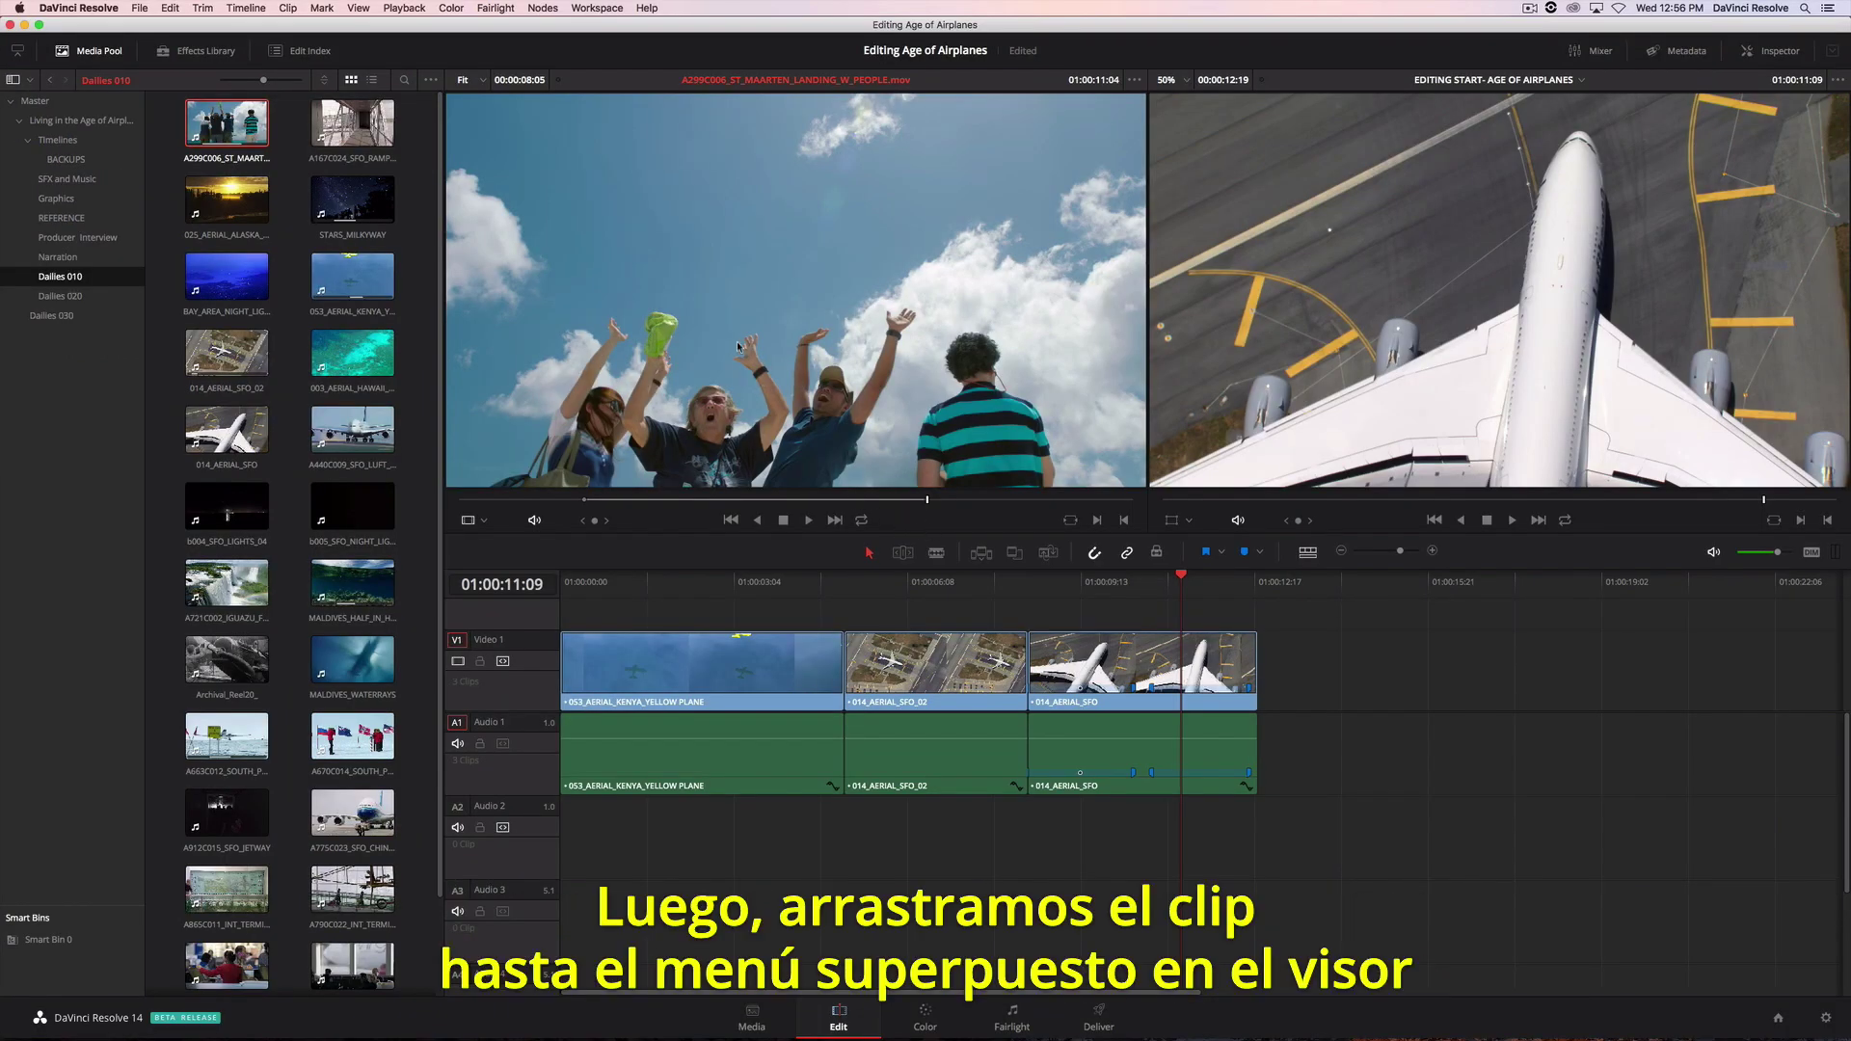
pyautogui.moveTo(709, 292); pyautogui.dragTo(1552, 288)
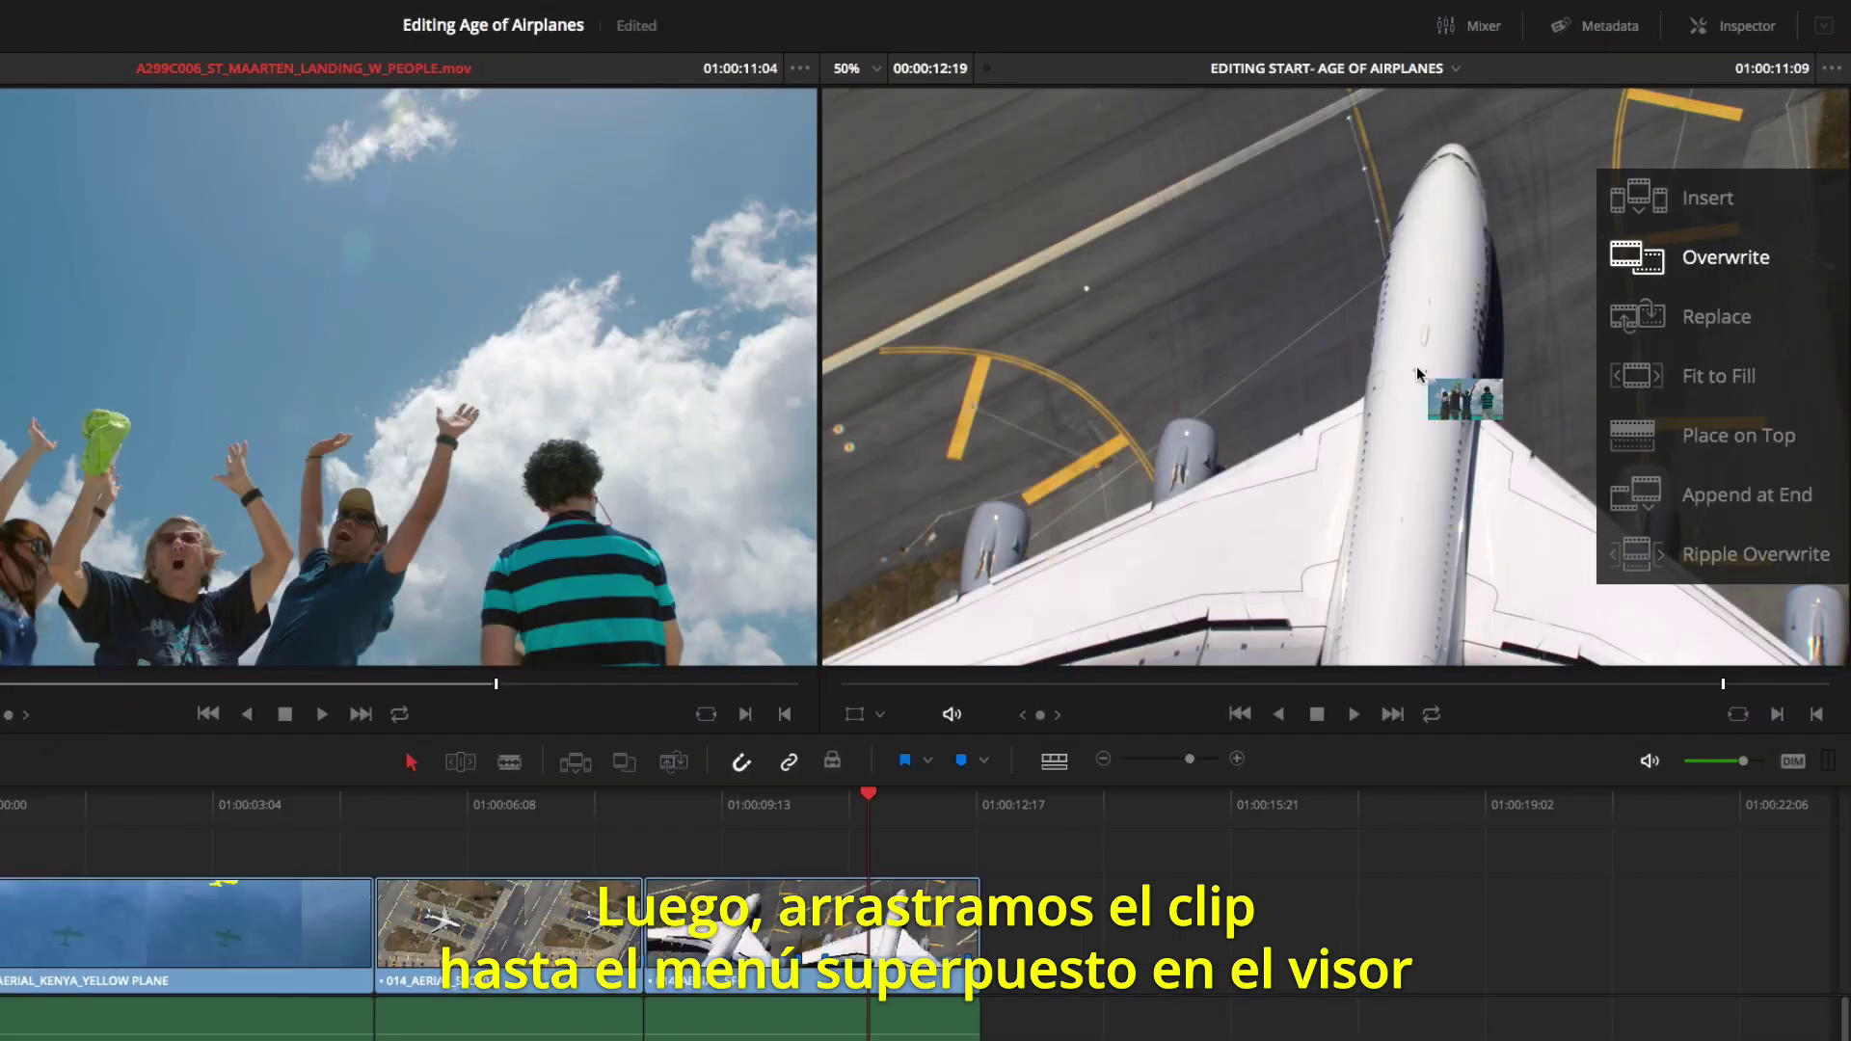
pyautogui.moveTo(1417, 373); pyautogui.dragTo(1651, 495)
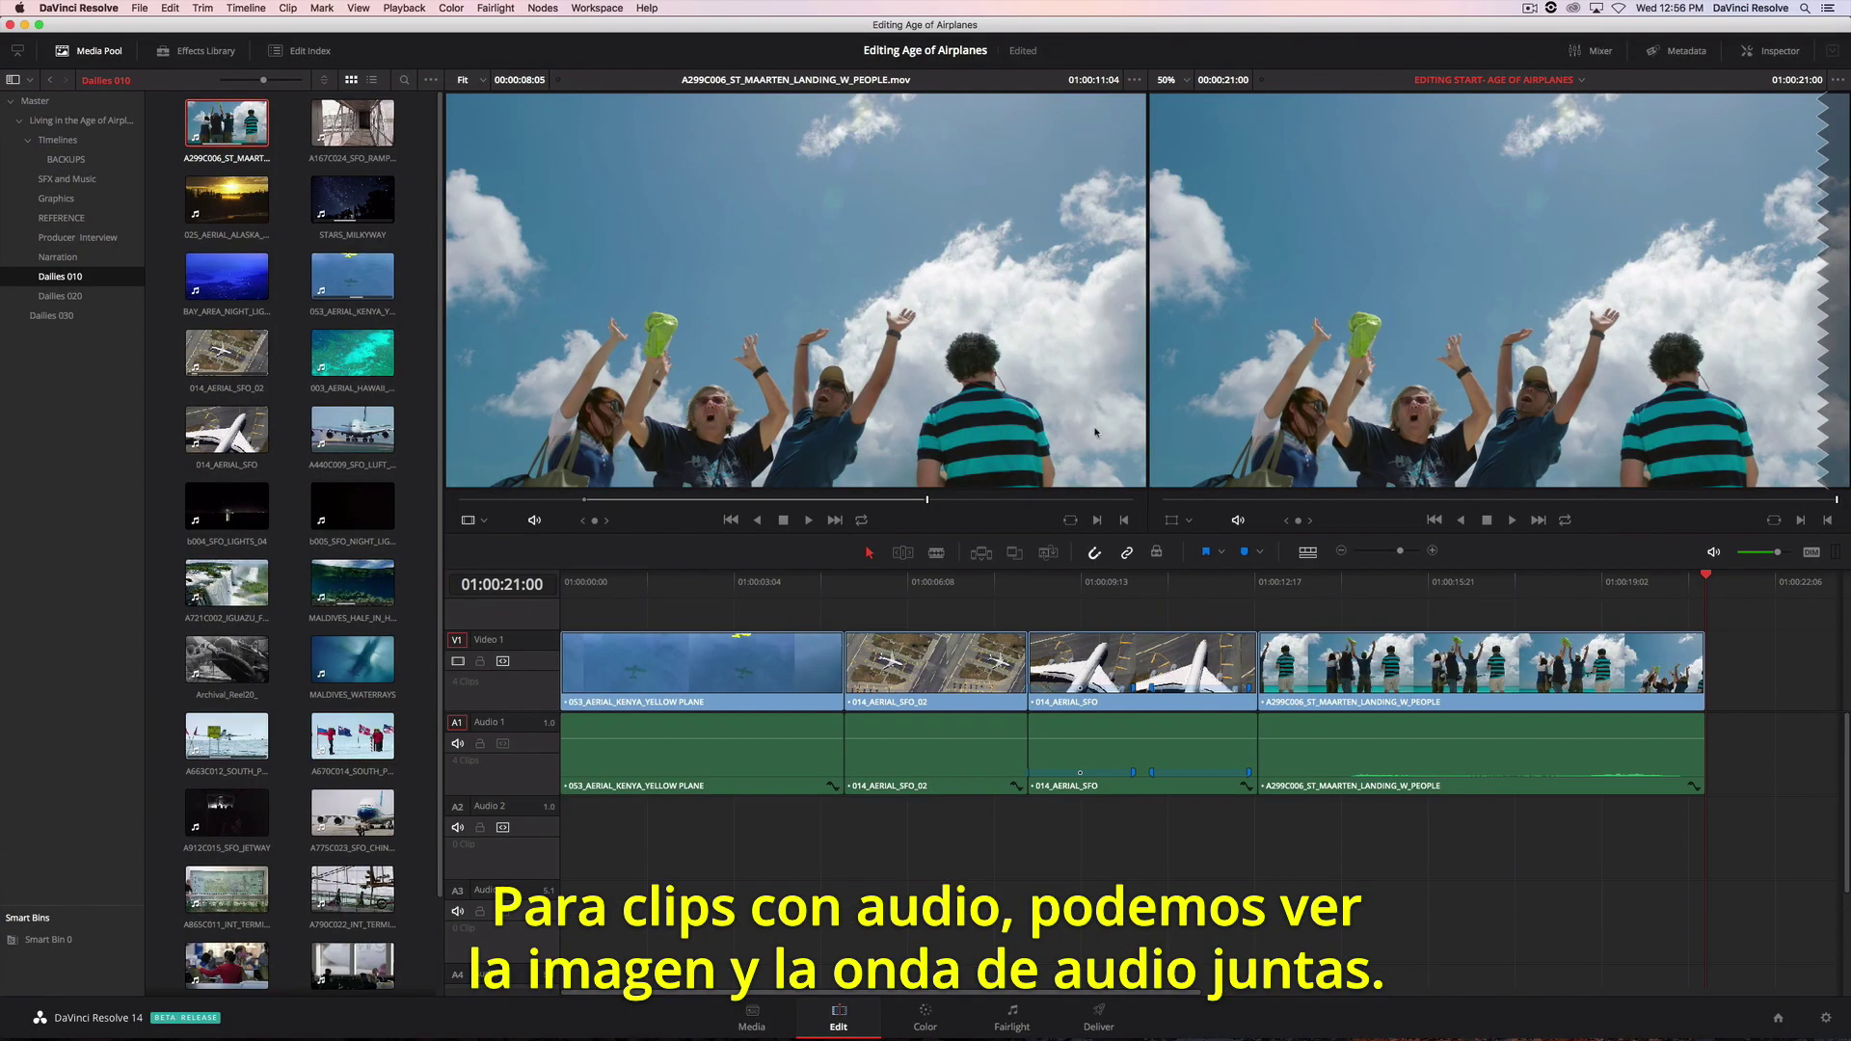
# Step: Load the first interview clip from the Producer Interview bin into the source viewer and show its zoomed audio waveform
pyautogui.click(78, 238)
pyautogui.doubleClick(359, 134)
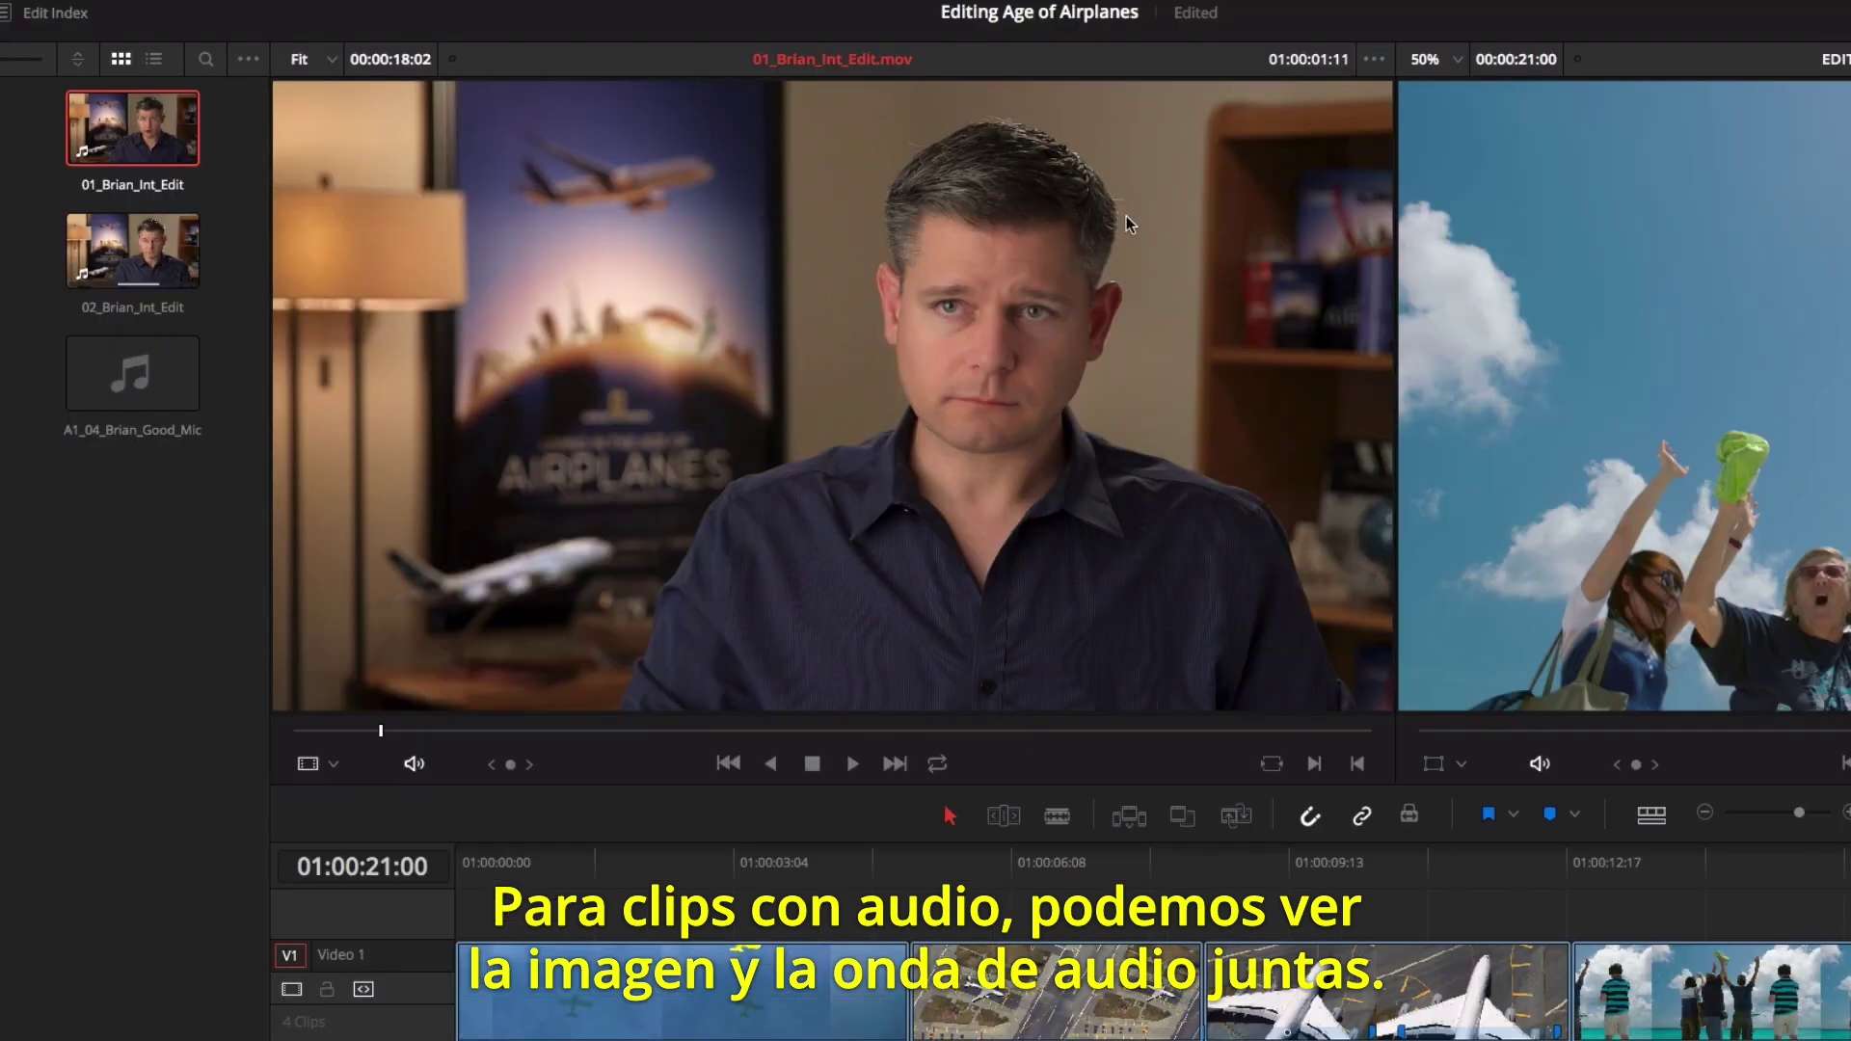
pyautogui.click(1374, 58)
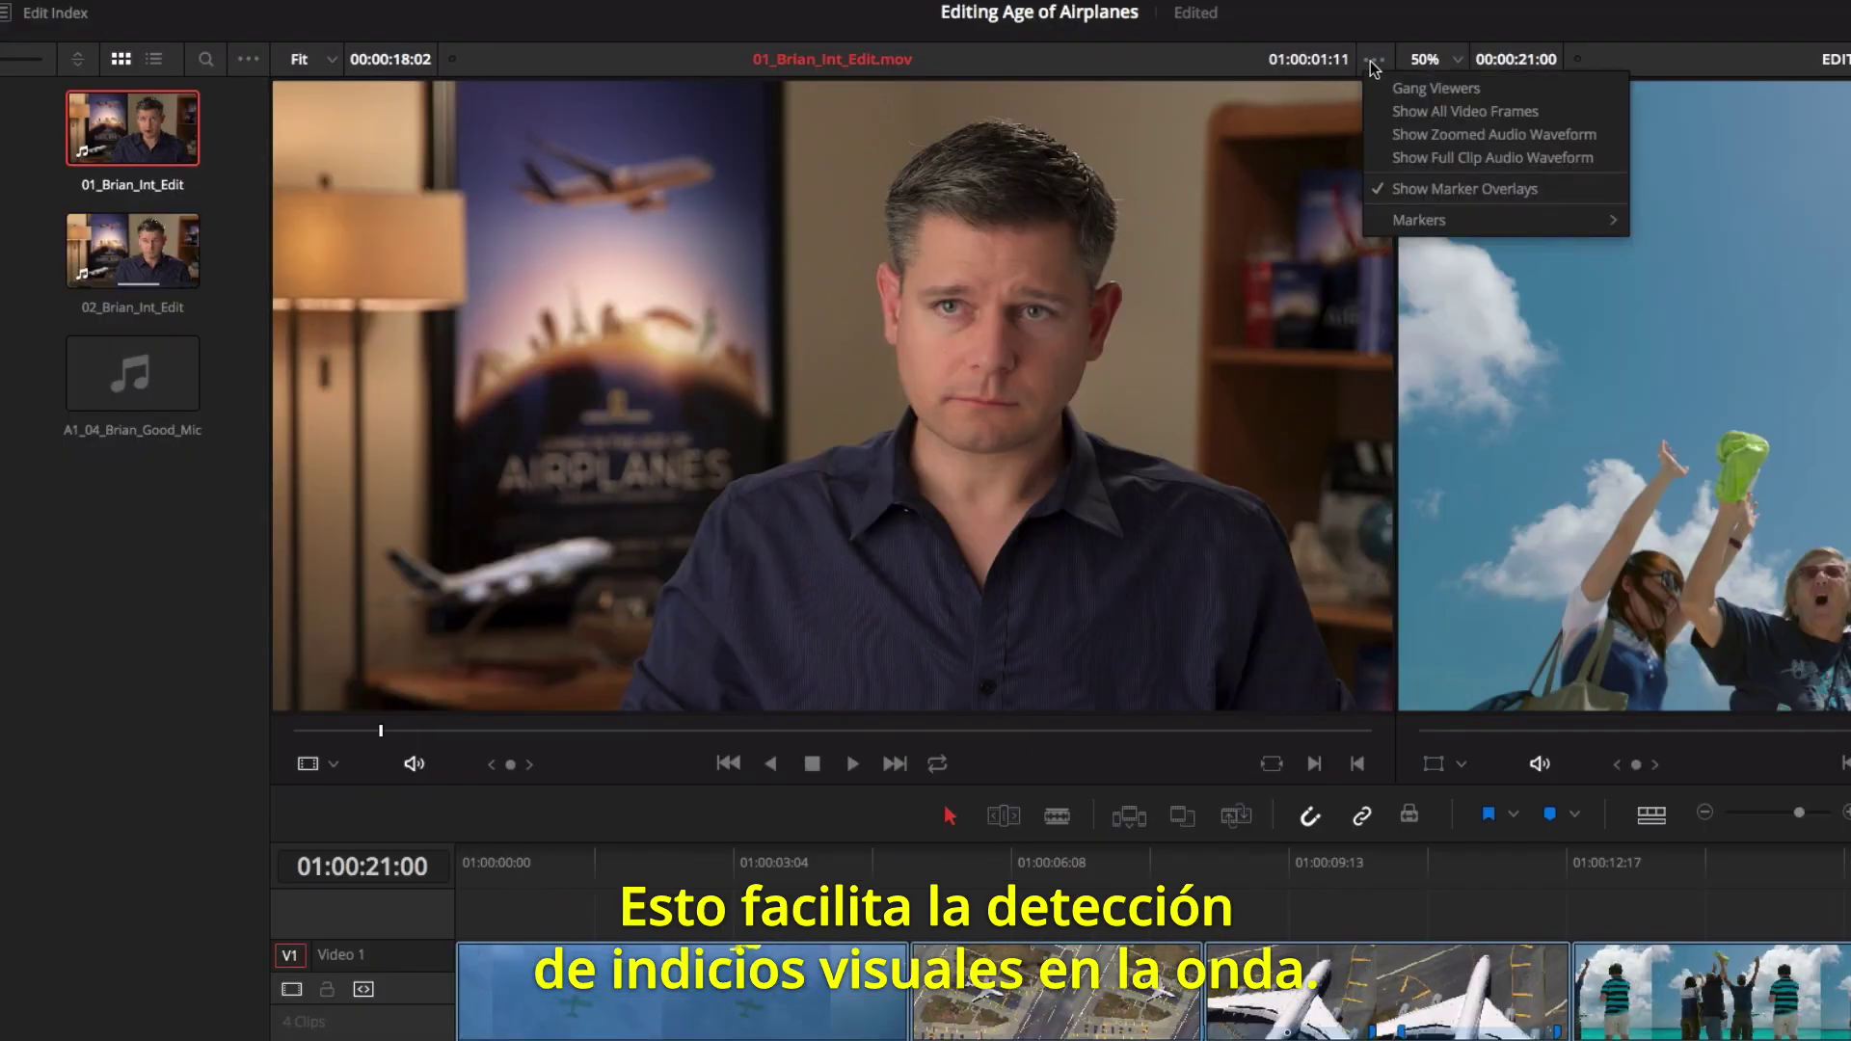
pyautogui.click(1400, 139)
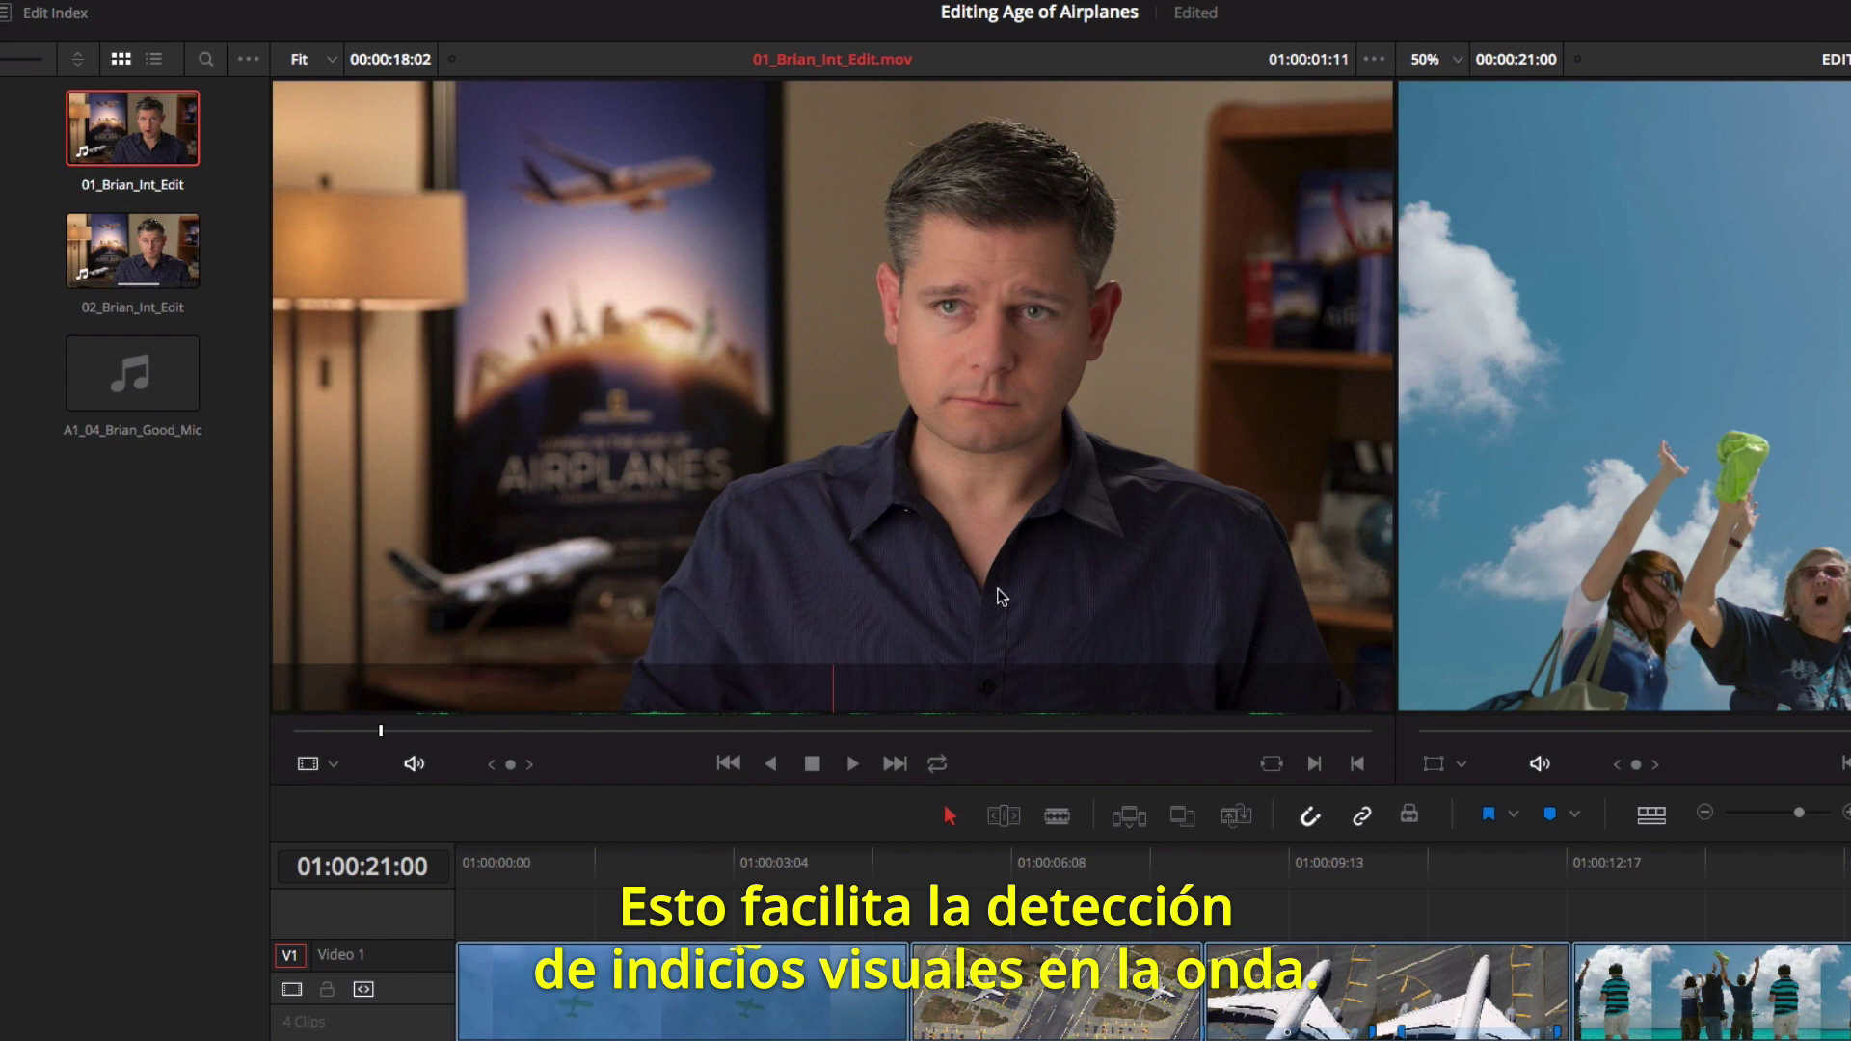
# Step: Mark the interview clip's in point at 01:00:05:09 and its out point at 01:00:13:02, using playback and the waveform
pyautogui.moveTo(382, 733); pyautogui.dragTo(613, 761)
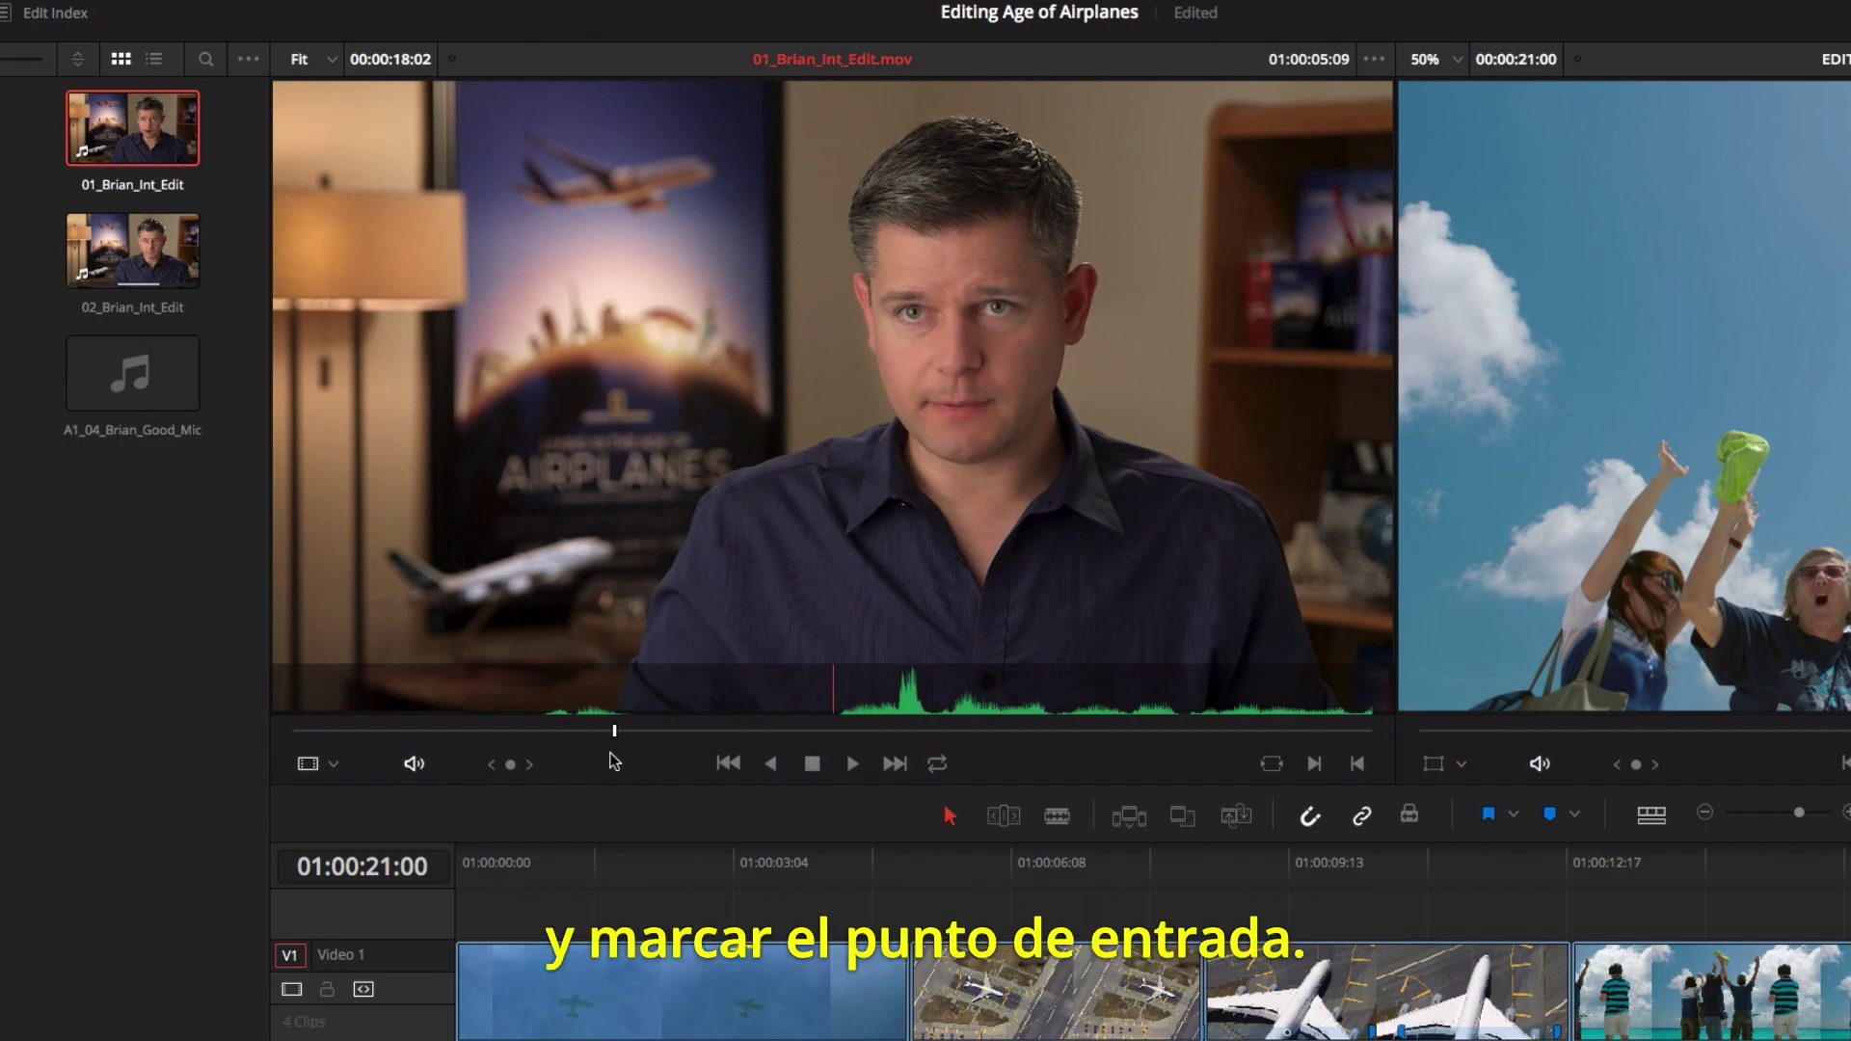
pyautogui.press('i')
pyautogui.press('space')
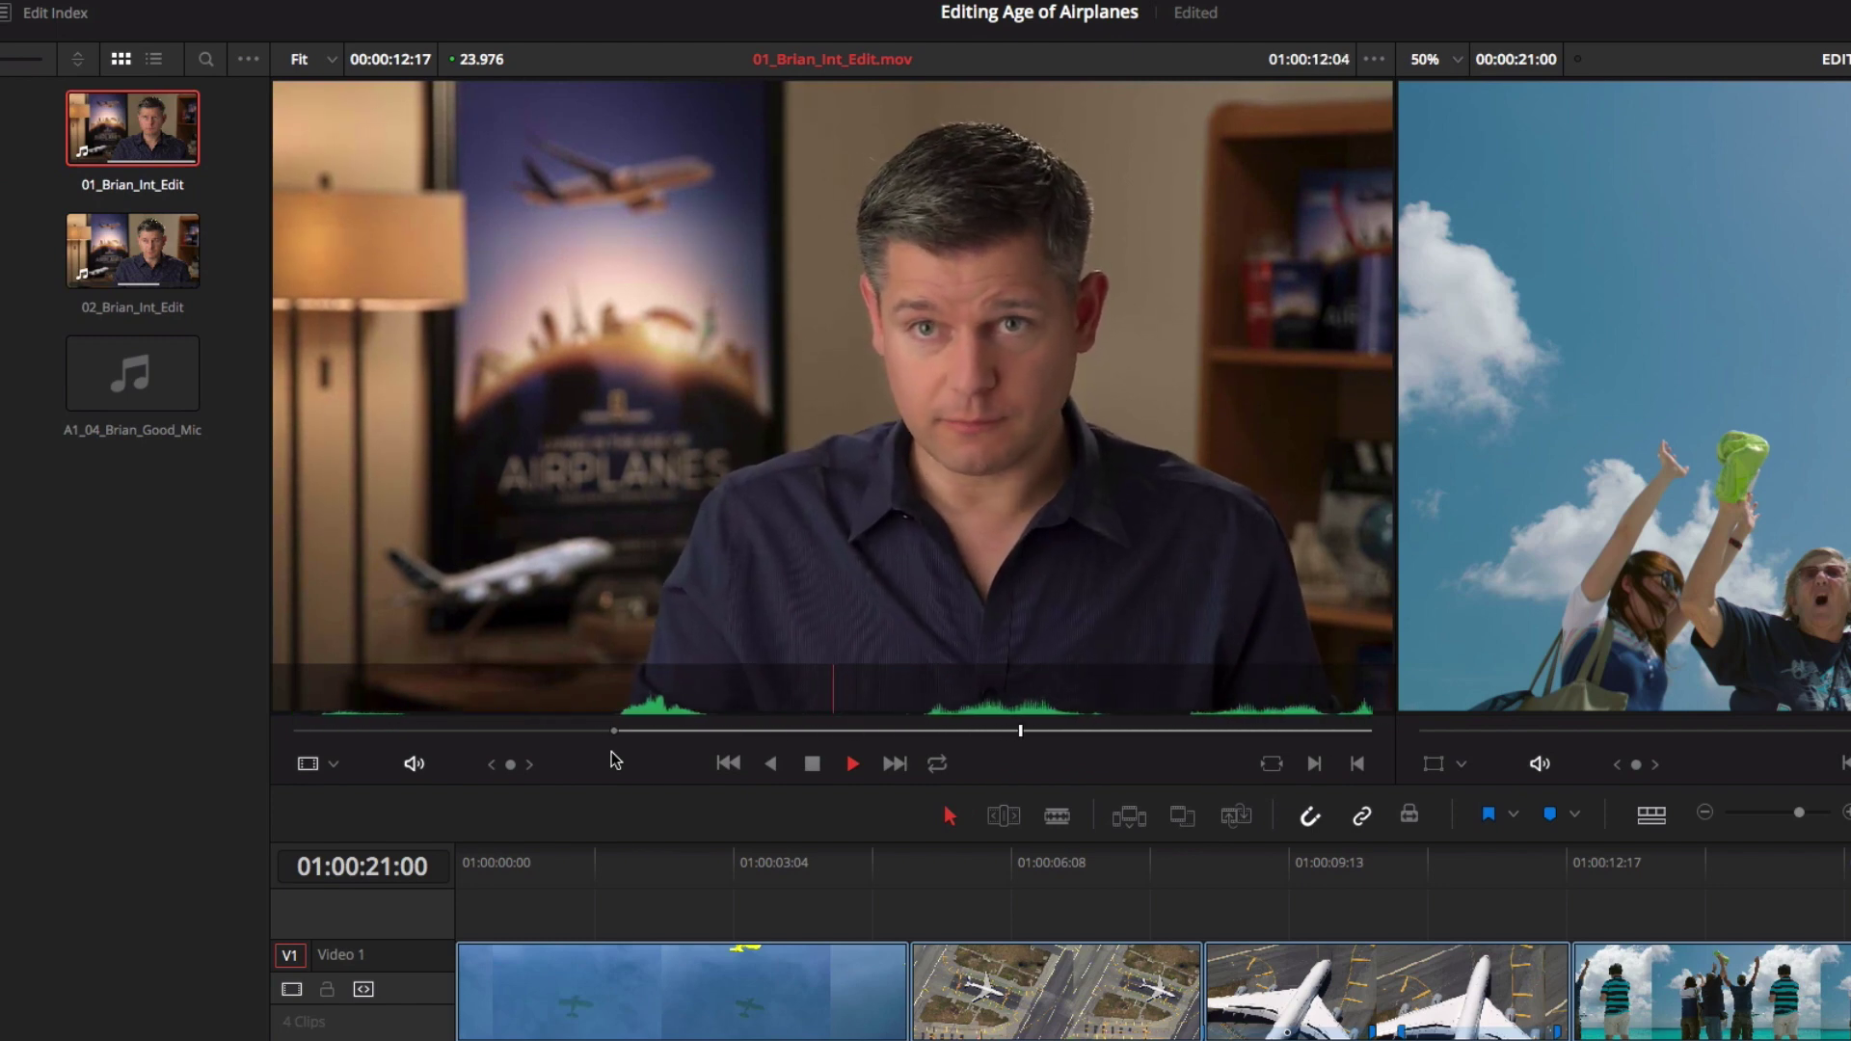
pyautogui.press('space')
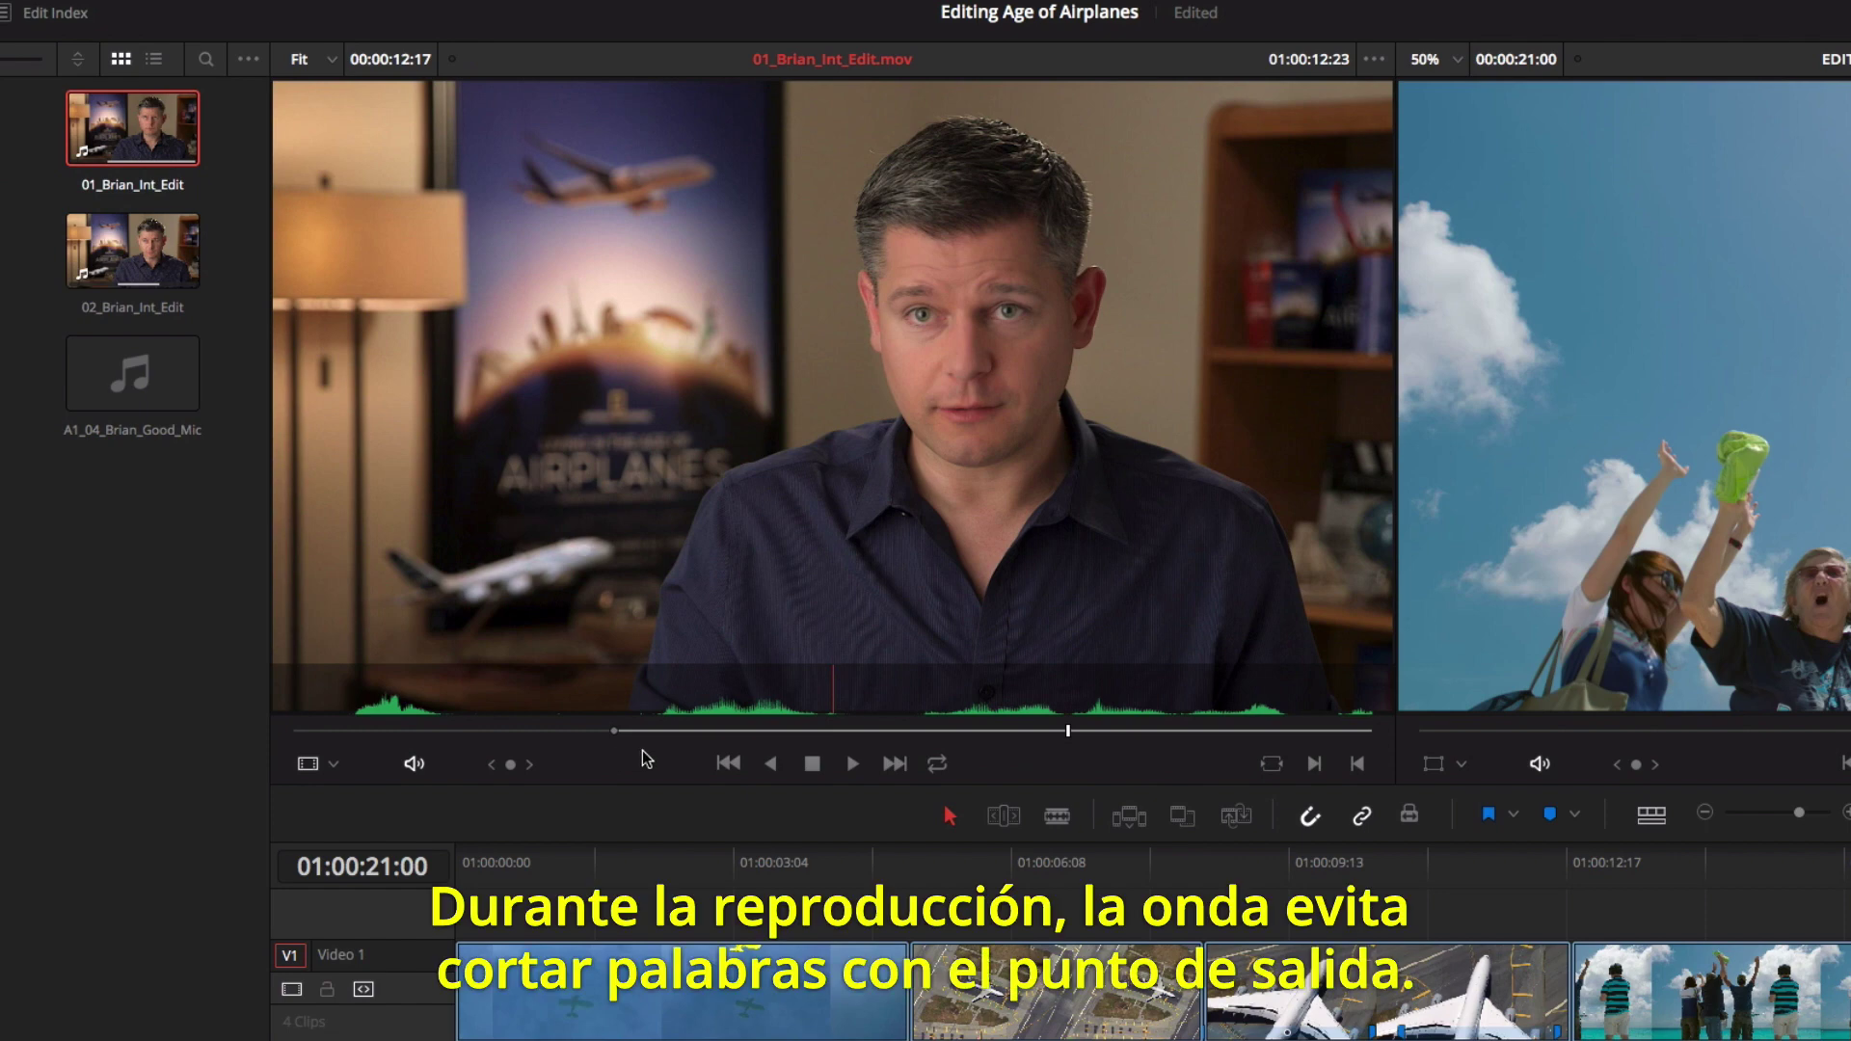
pyautogui.moveTo(1068, 738)
pyautogui.mouseDown()
pyautogui.moveTo(1099, 742)
pyautogui.moveTo(1077, 741)
pyautogui.mouseUp()
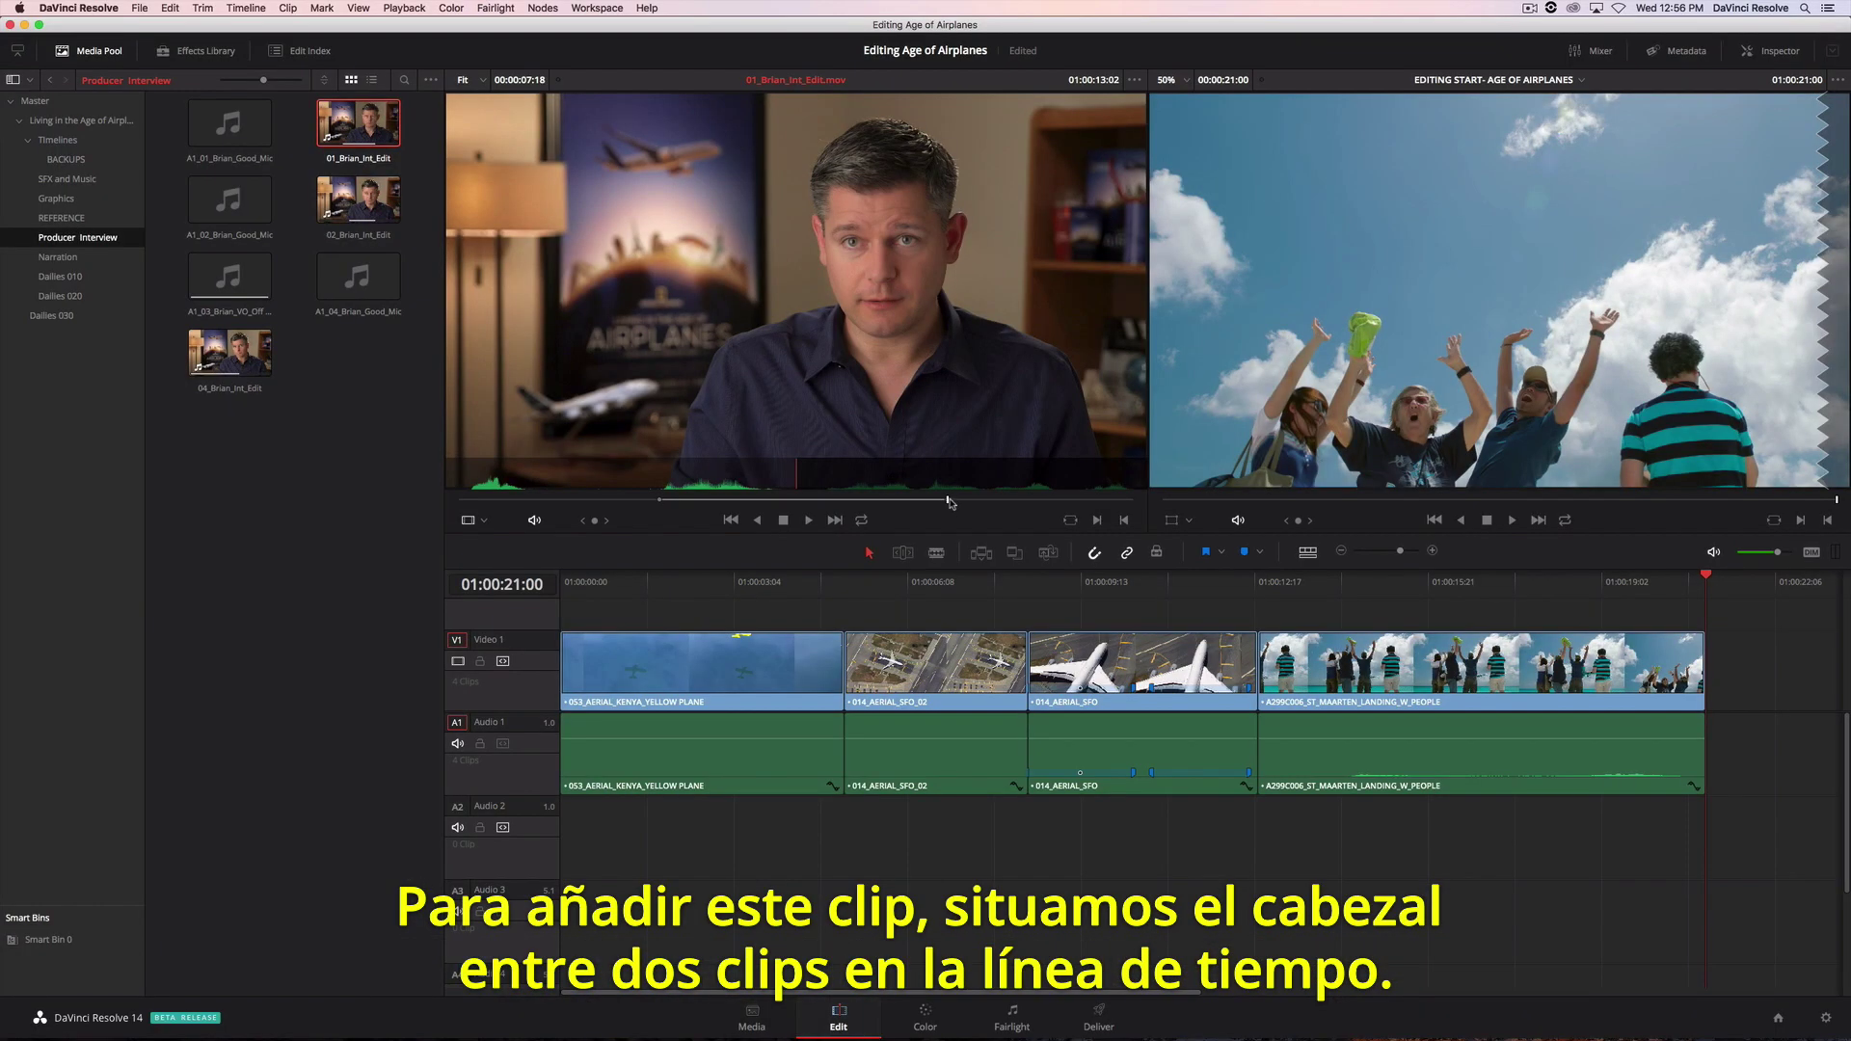
# Step: Insert the marked interview section between the first and second timeline clips at 01:00:05:05
pyautogui.moveTo(1704, 577); pyautogui.dragTo(834, 585)
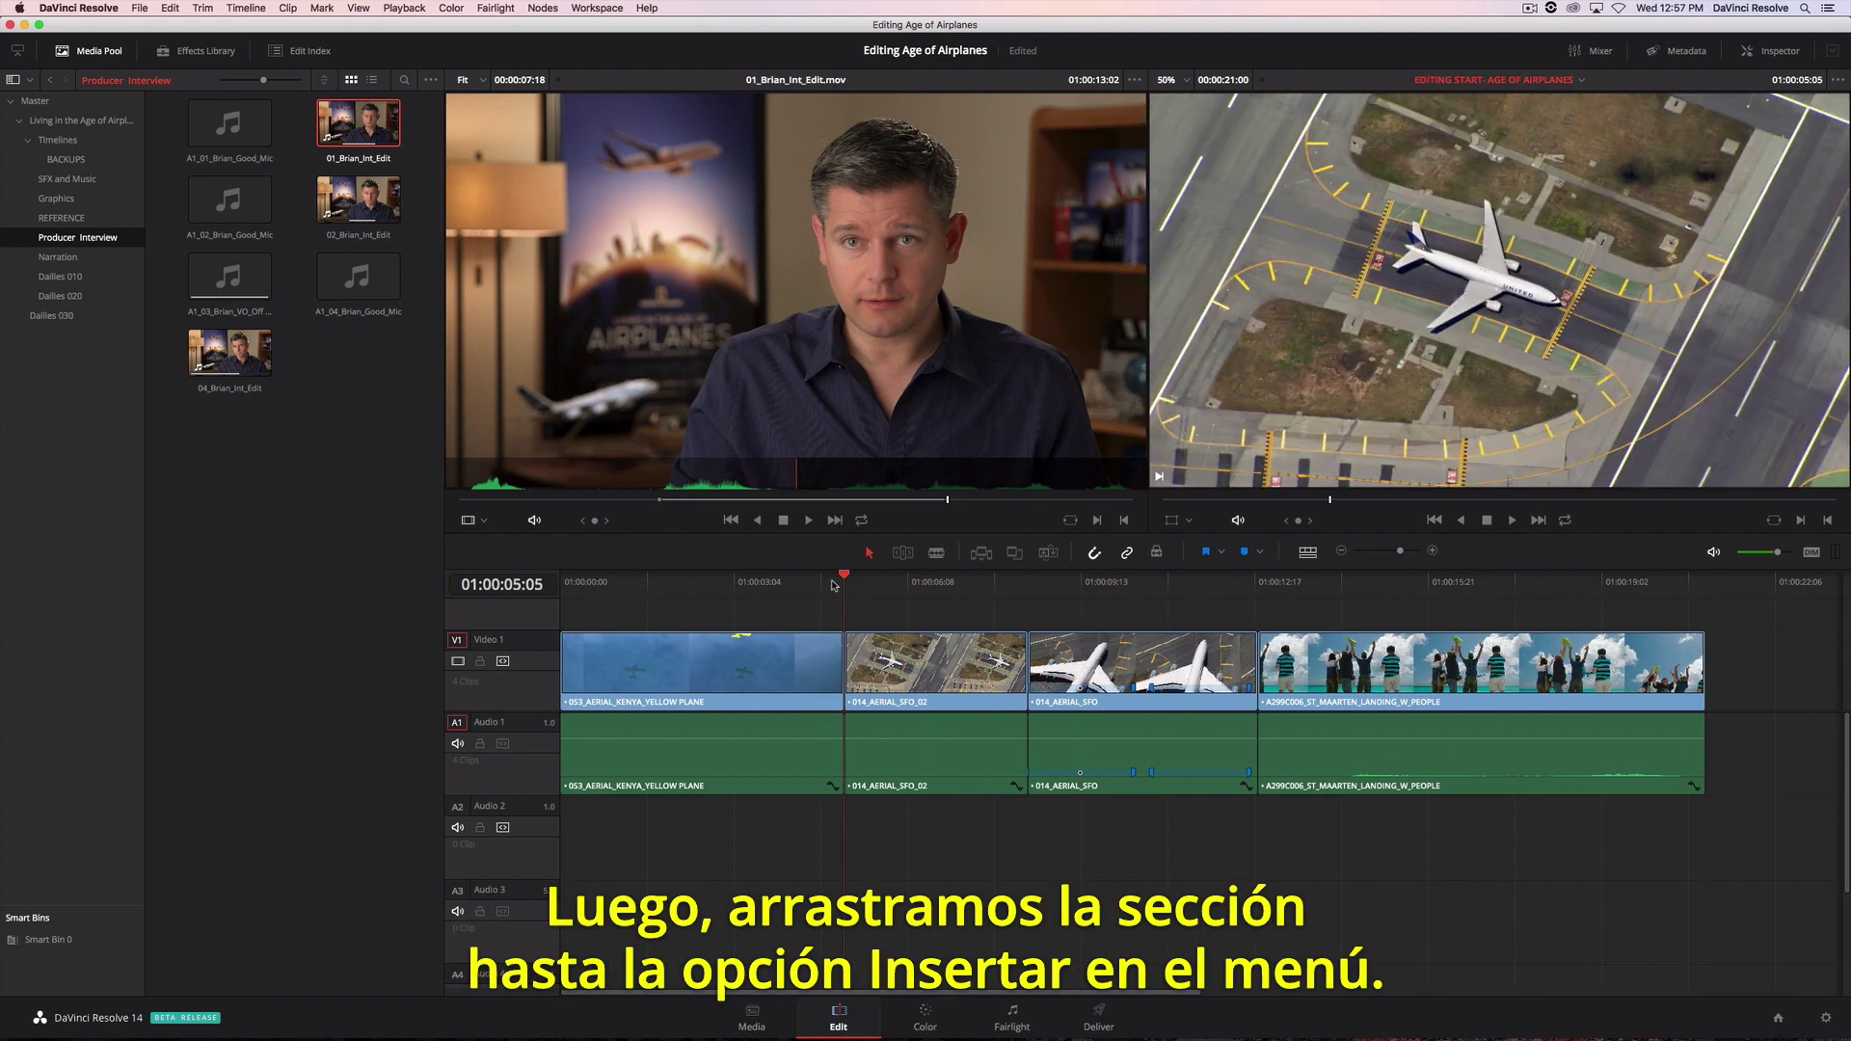
pyautogui.moveTo(718, 312); pyautogui.dragTo(1697, 174)
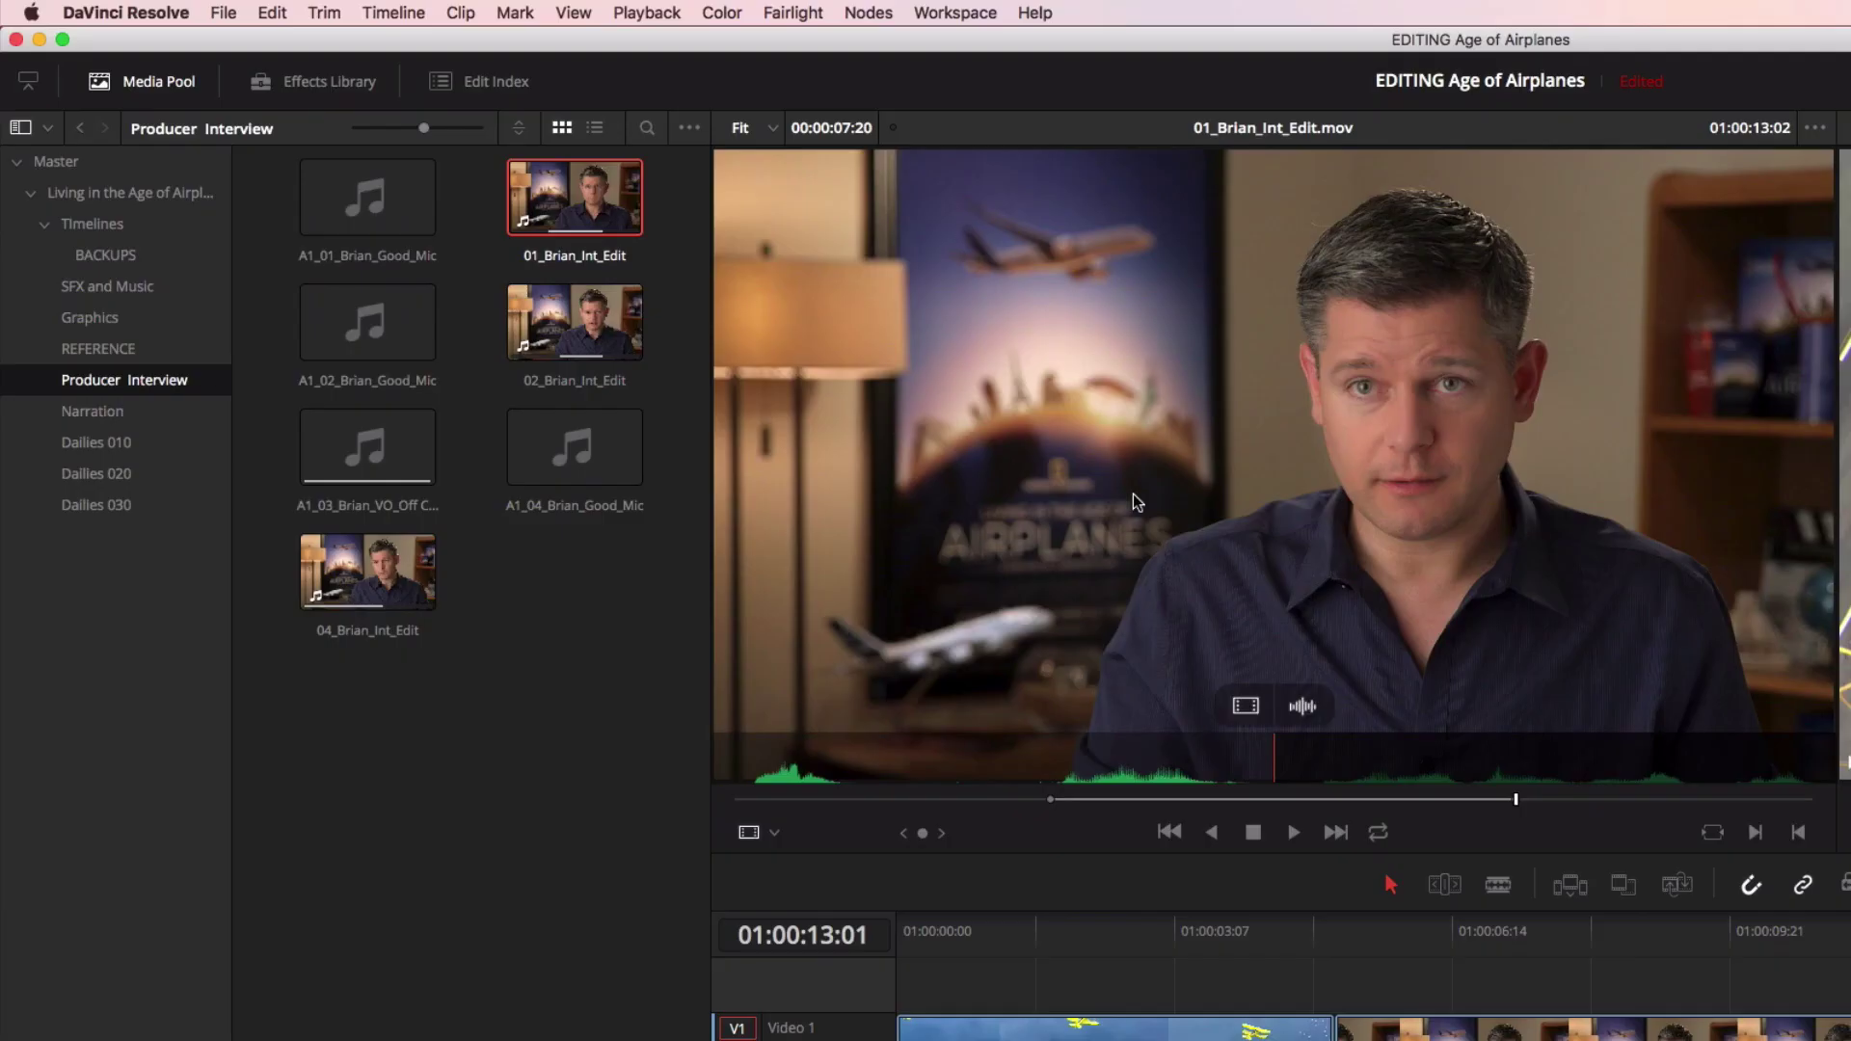
# Step: Load another Producer Interview clip into the source viewer and edit only its audio into the timeline
pyautogui.doubleClick(352, 200)
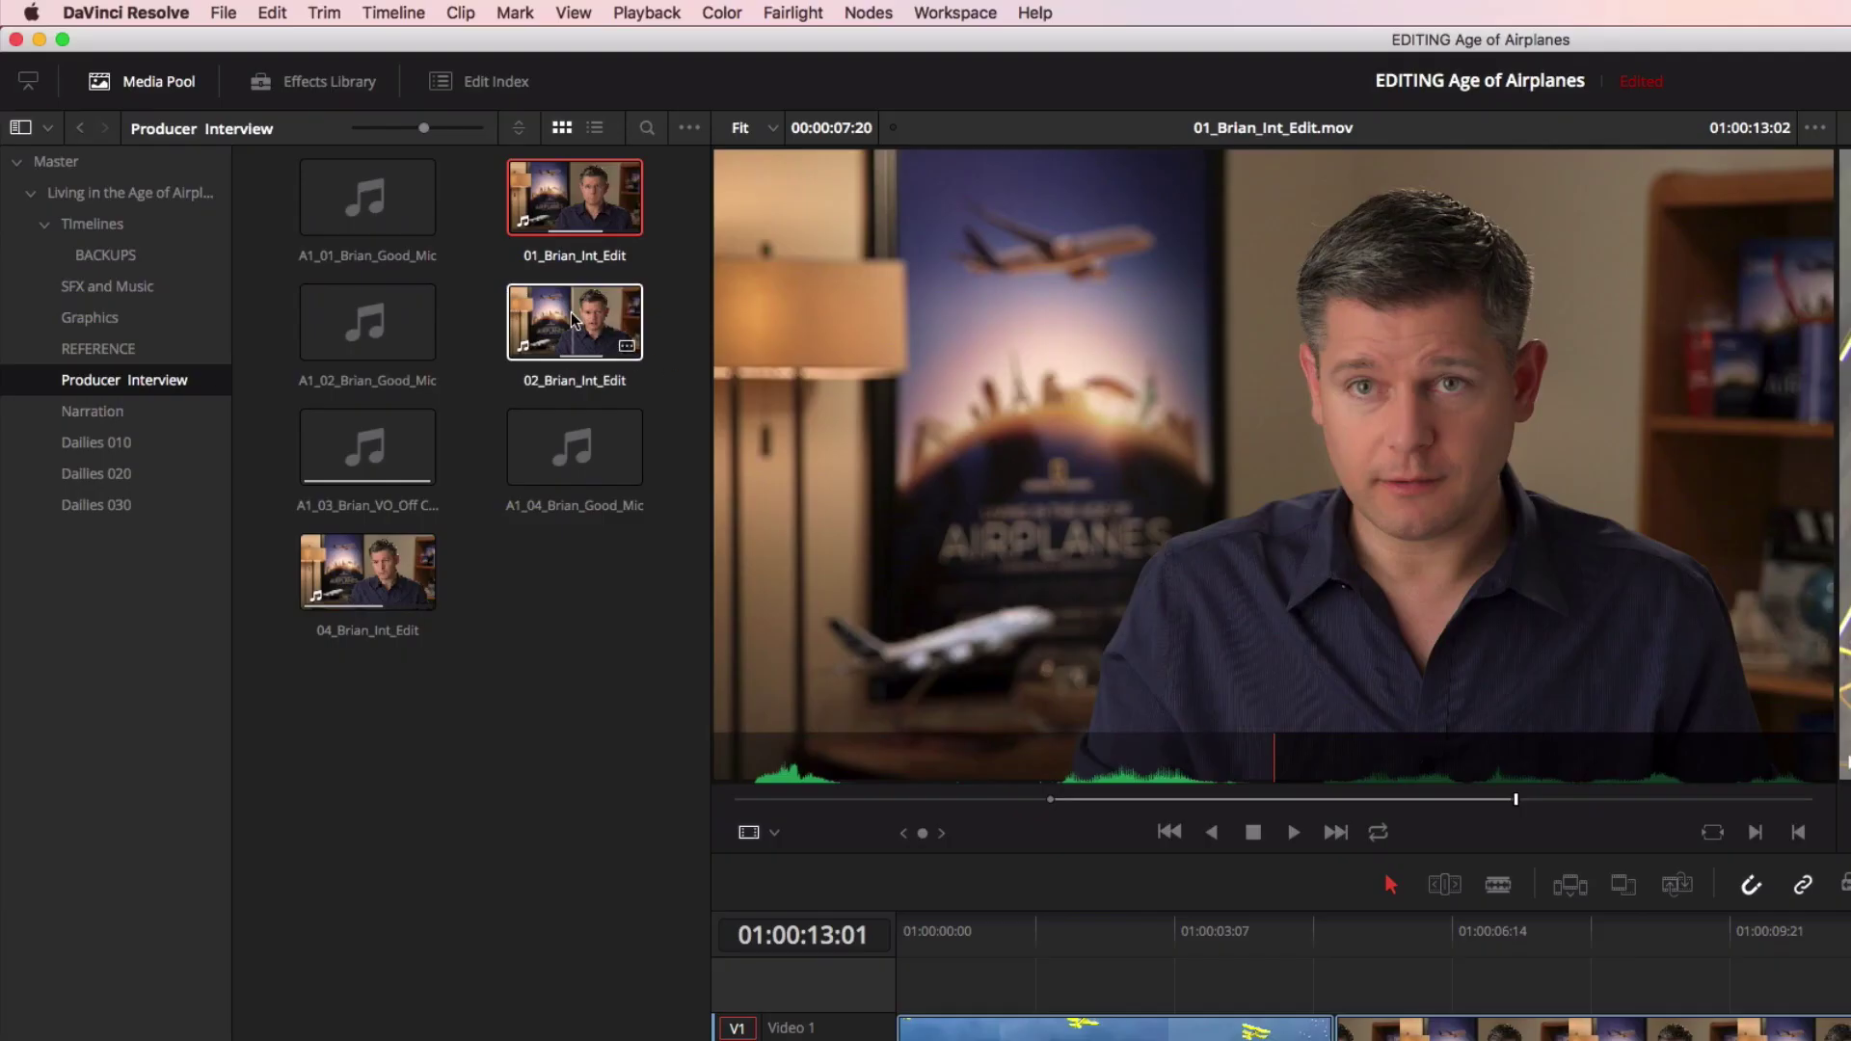
pyautogui.moveTo(1125, 522)
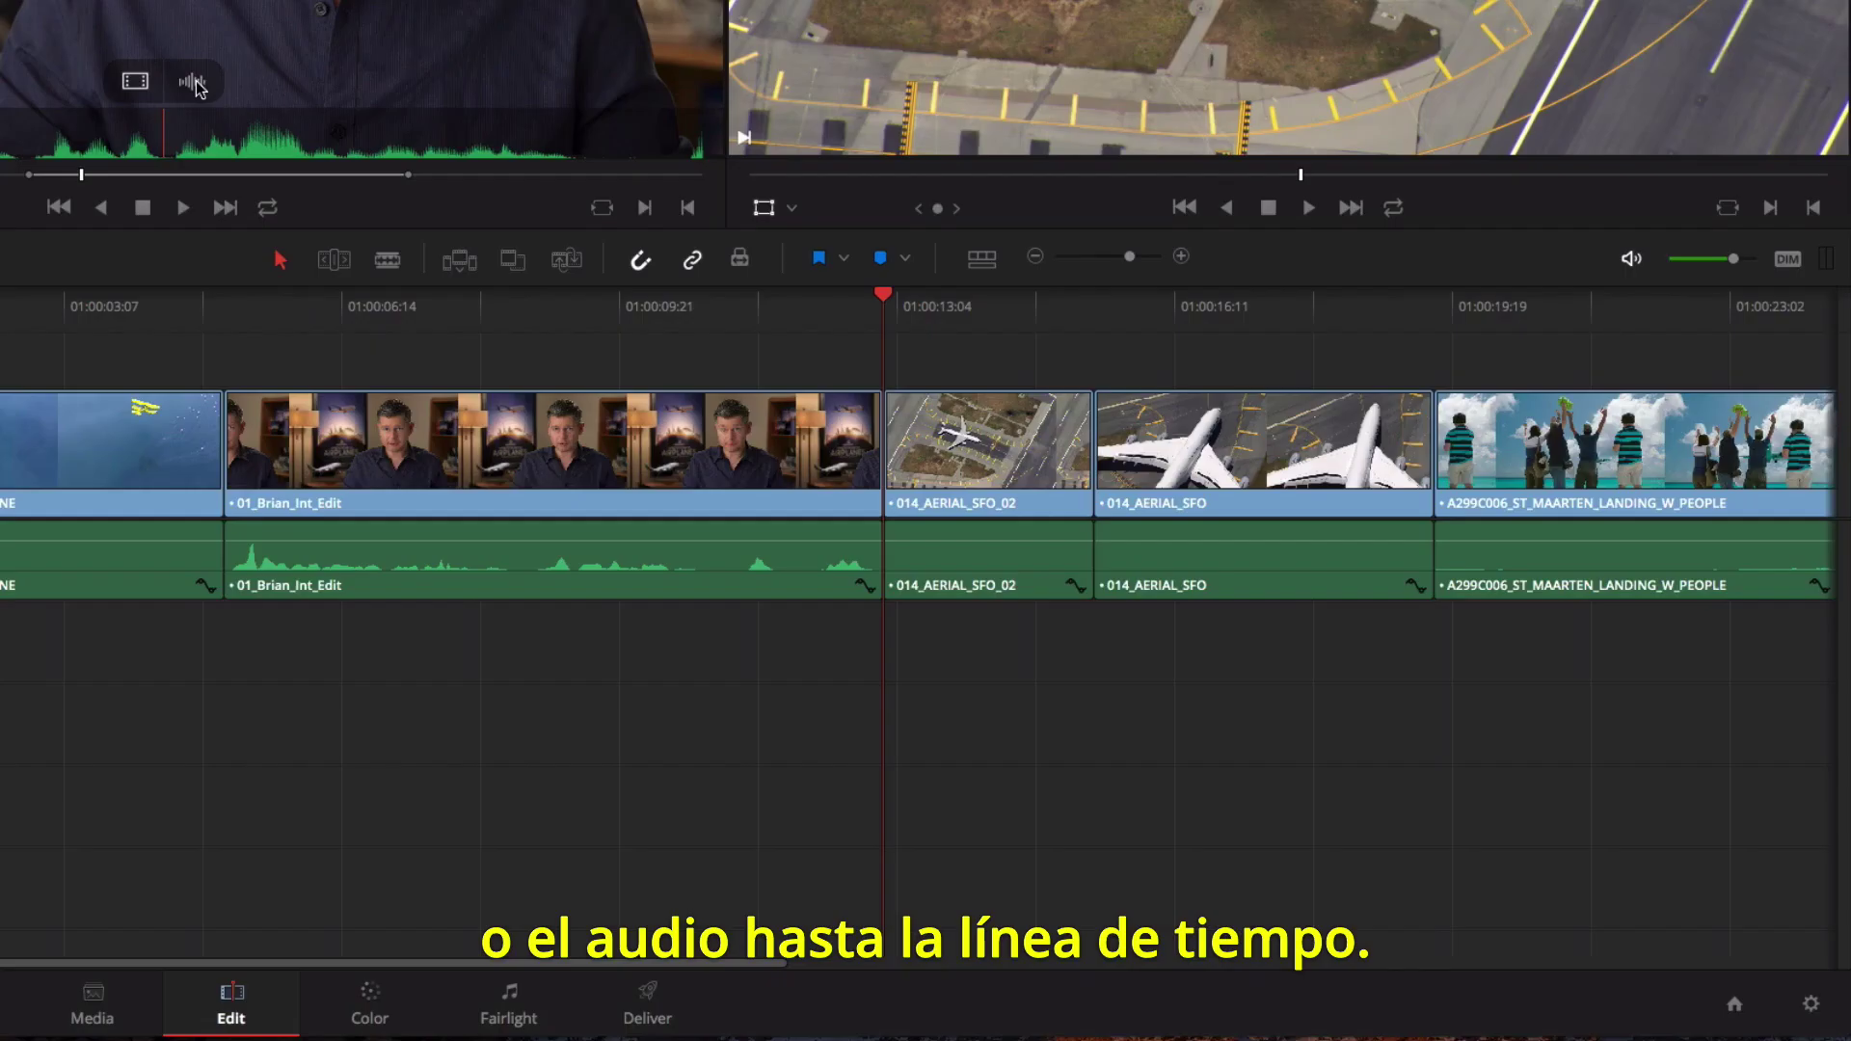
pyautogui.moveTo(1302, 708); pyautogui.dragTo(1836, 1040)
pyautogui.moveTo(724, 575); pyautogui.dragTo(1057, 651)
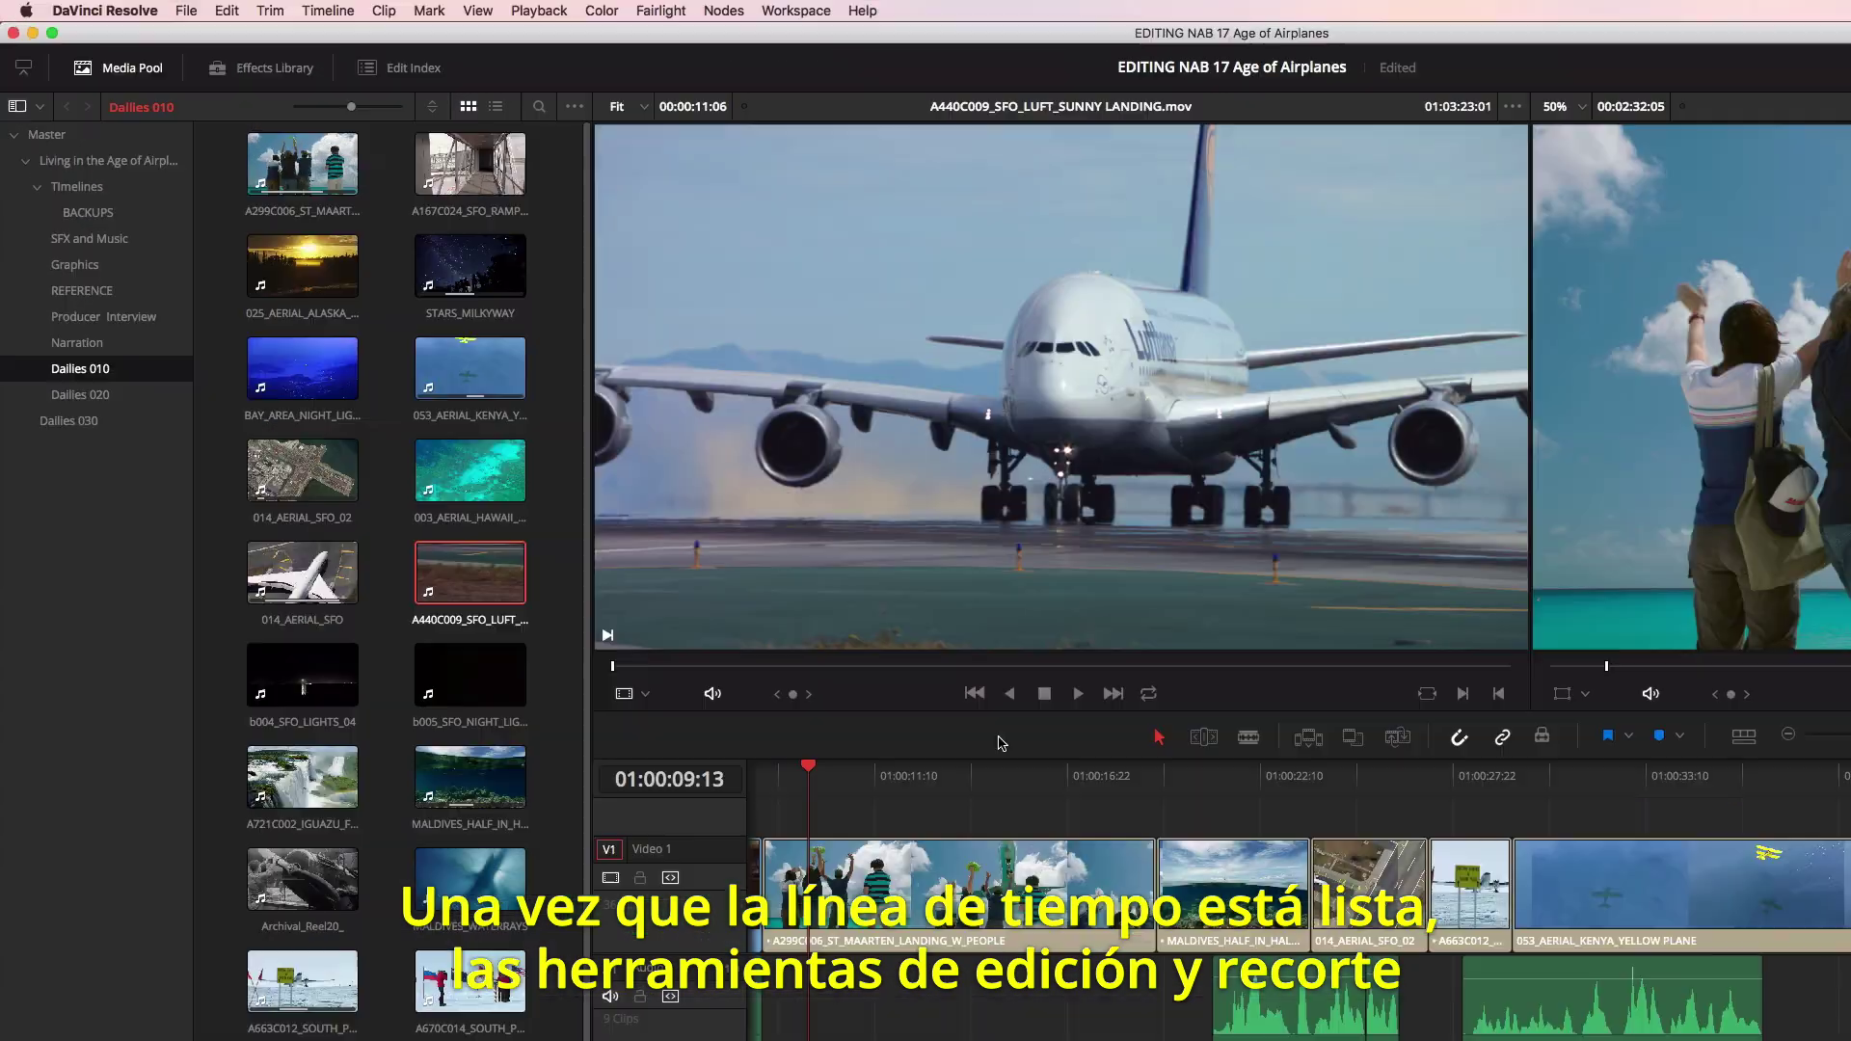
pyautogui.click(170, 9)
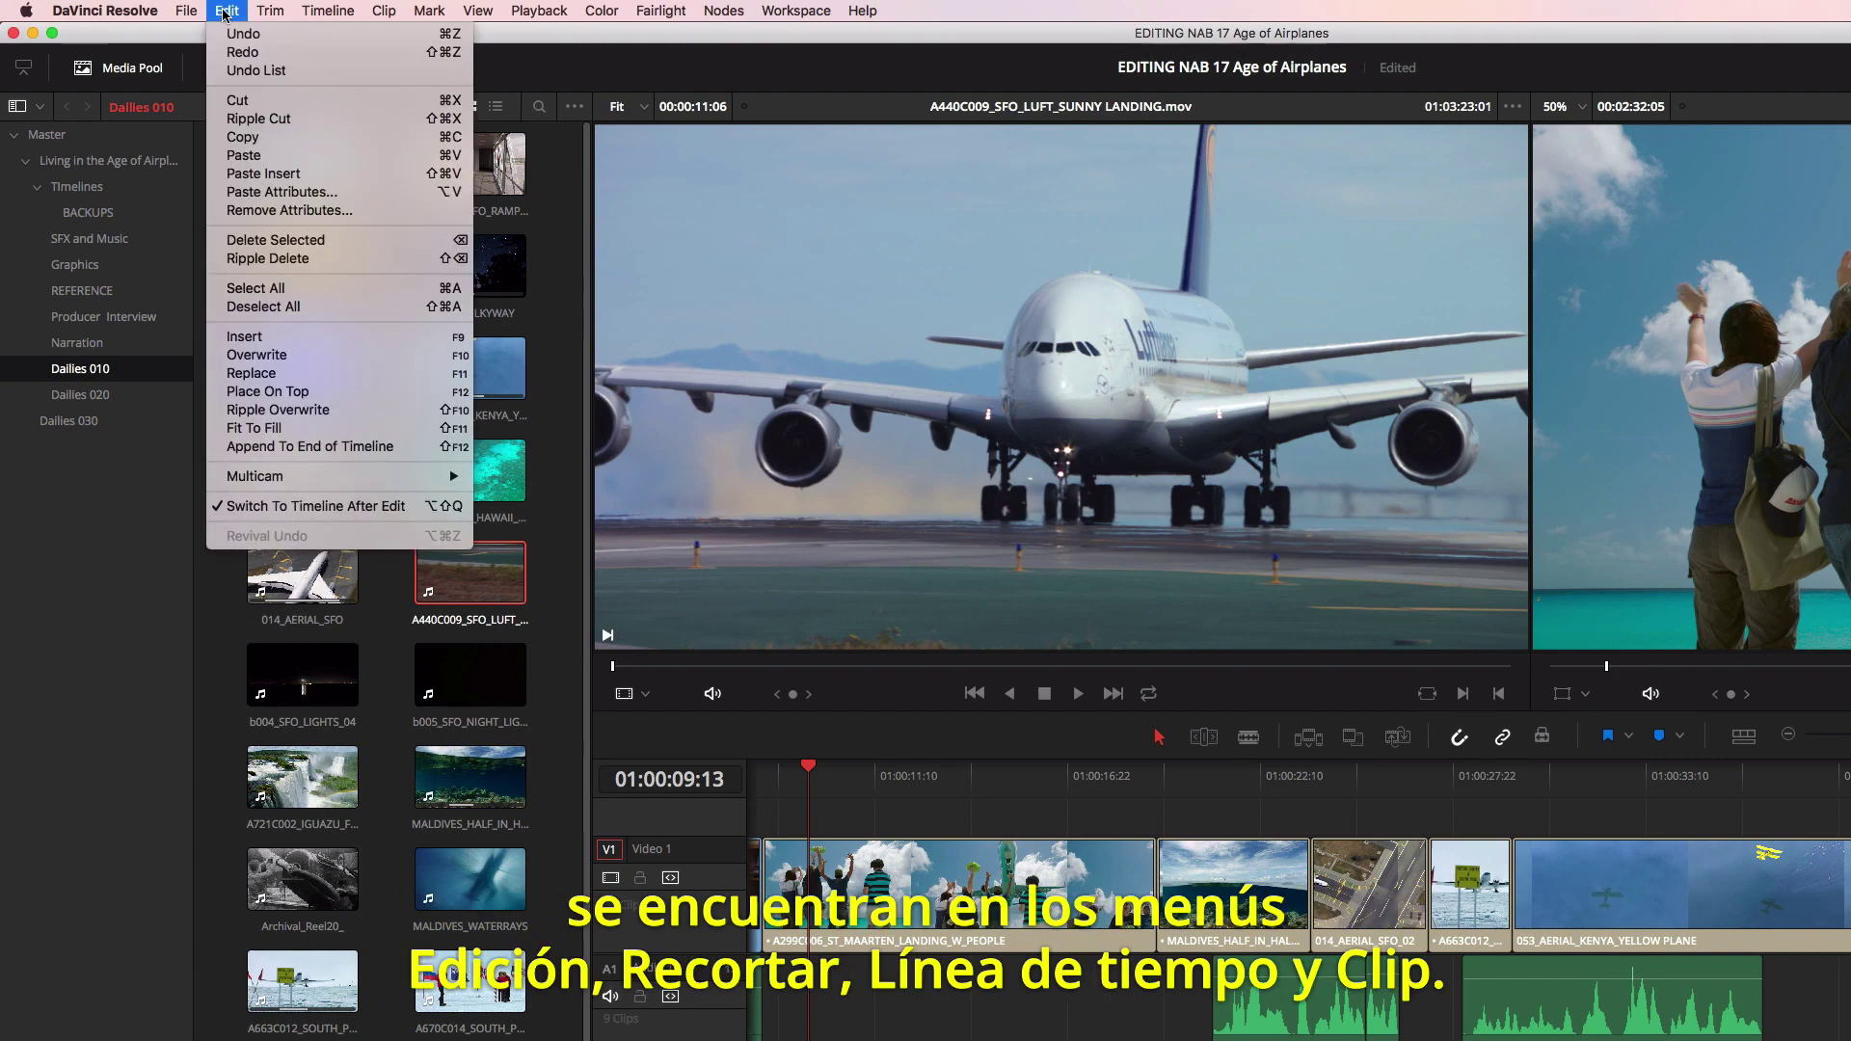
pyautogui.moveTo(266, 13)
pyautogui.moveTo(377, 13)
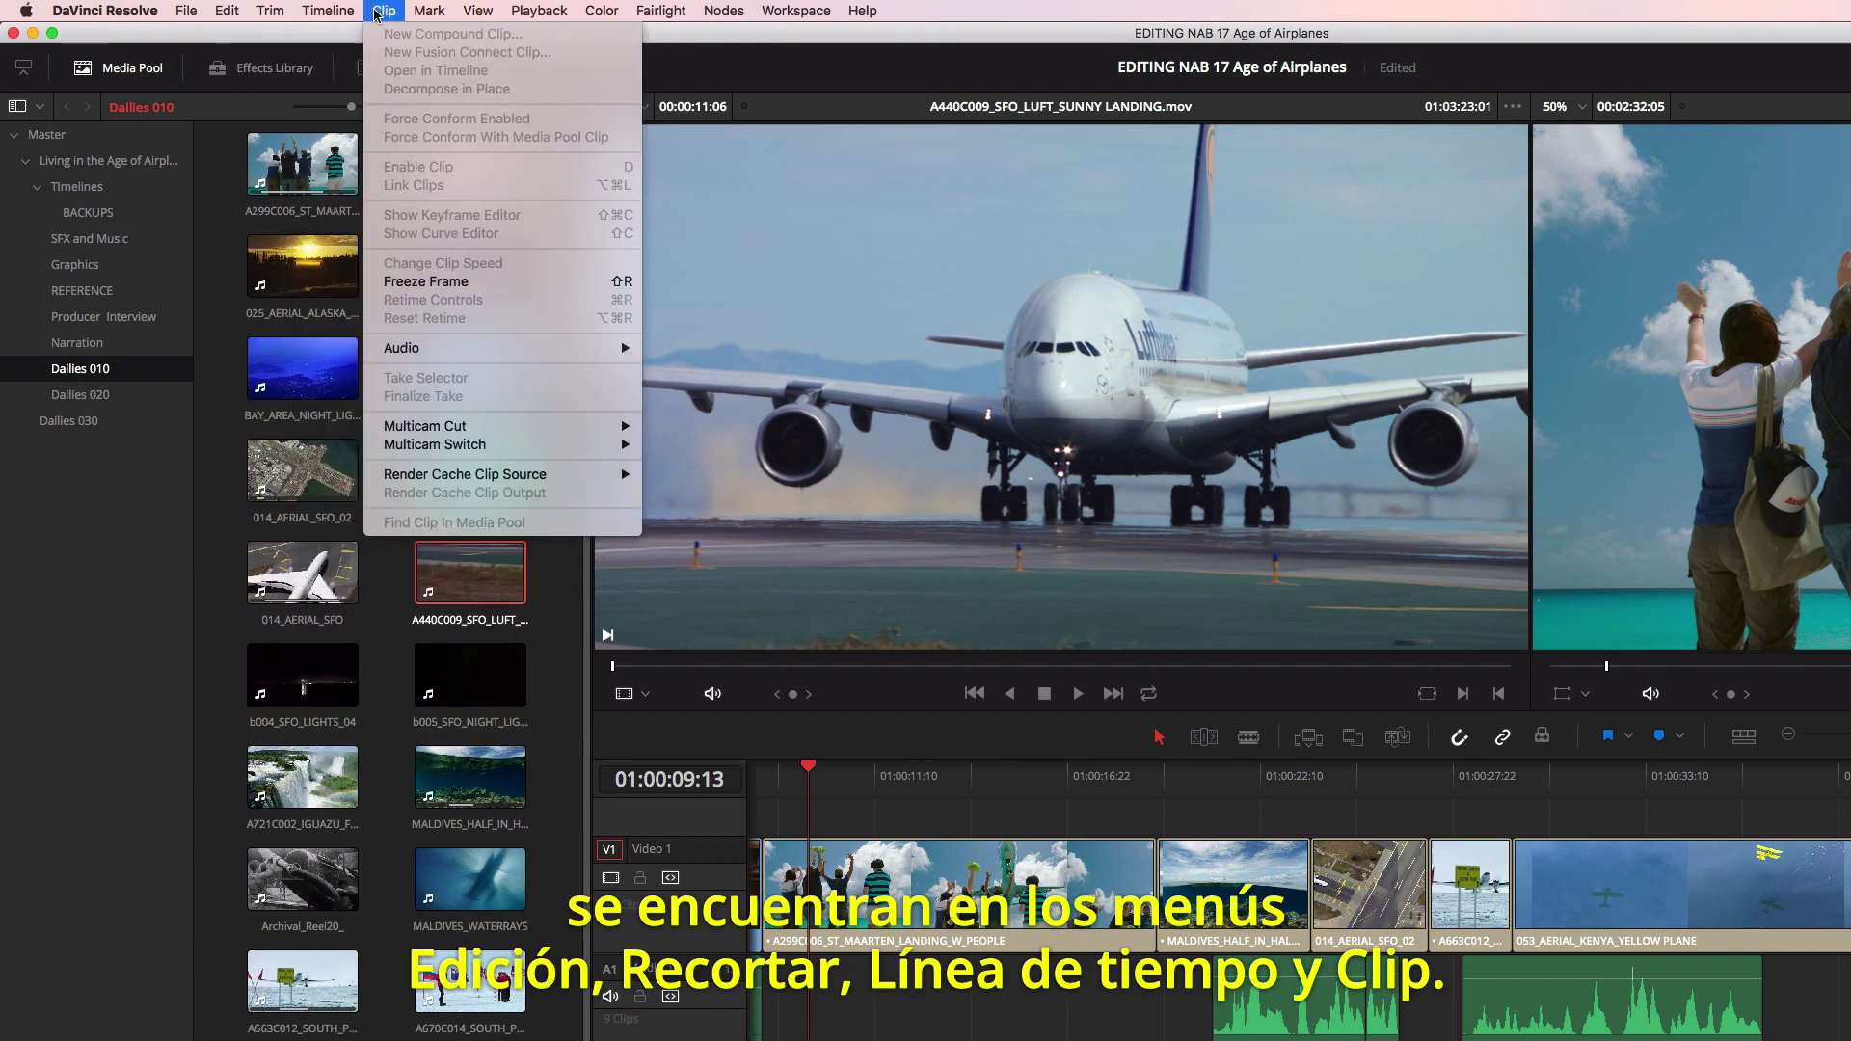
pyautogui.press('Escape')
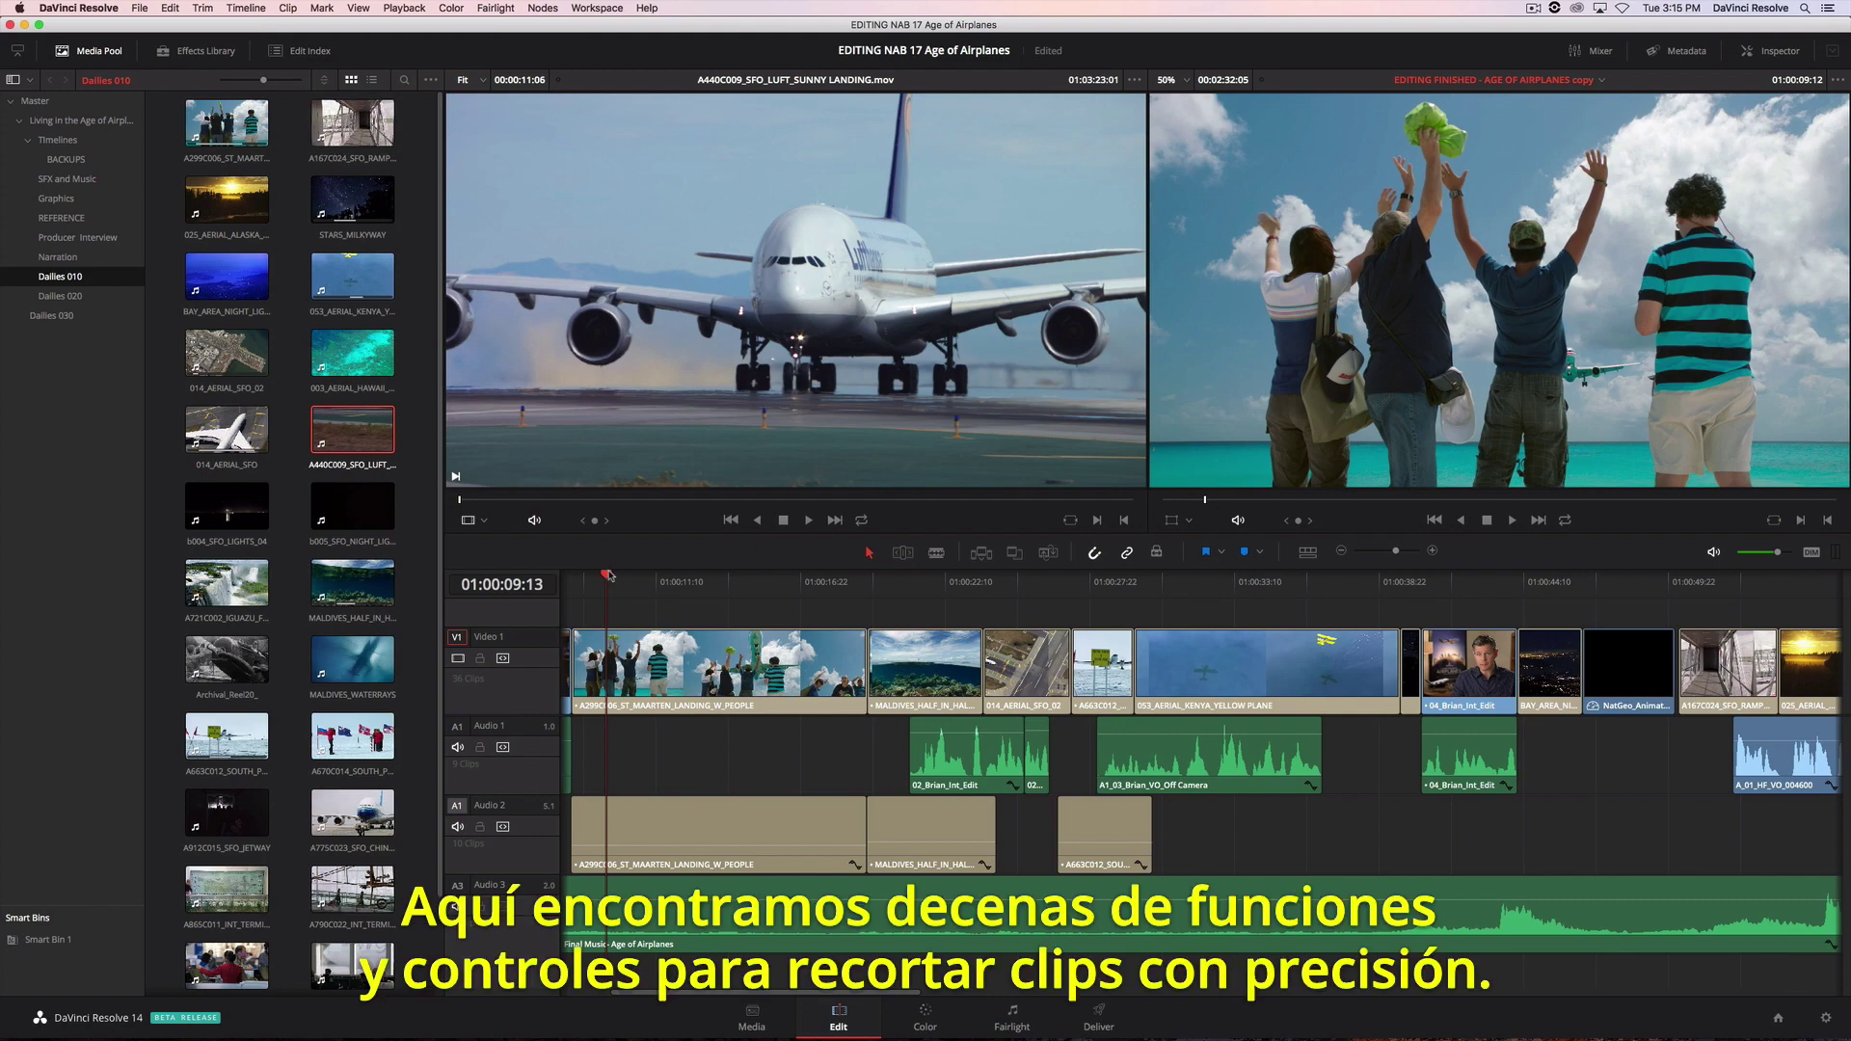
# Step: Move the playhead to 01:00:14:20 and roll the end of the A299C006_ST_MAARTEN_LANDING_W_PEOPLE clip to it
pyautogui.moveTo(610, 580); pyautogui.dragTo(746, 615)
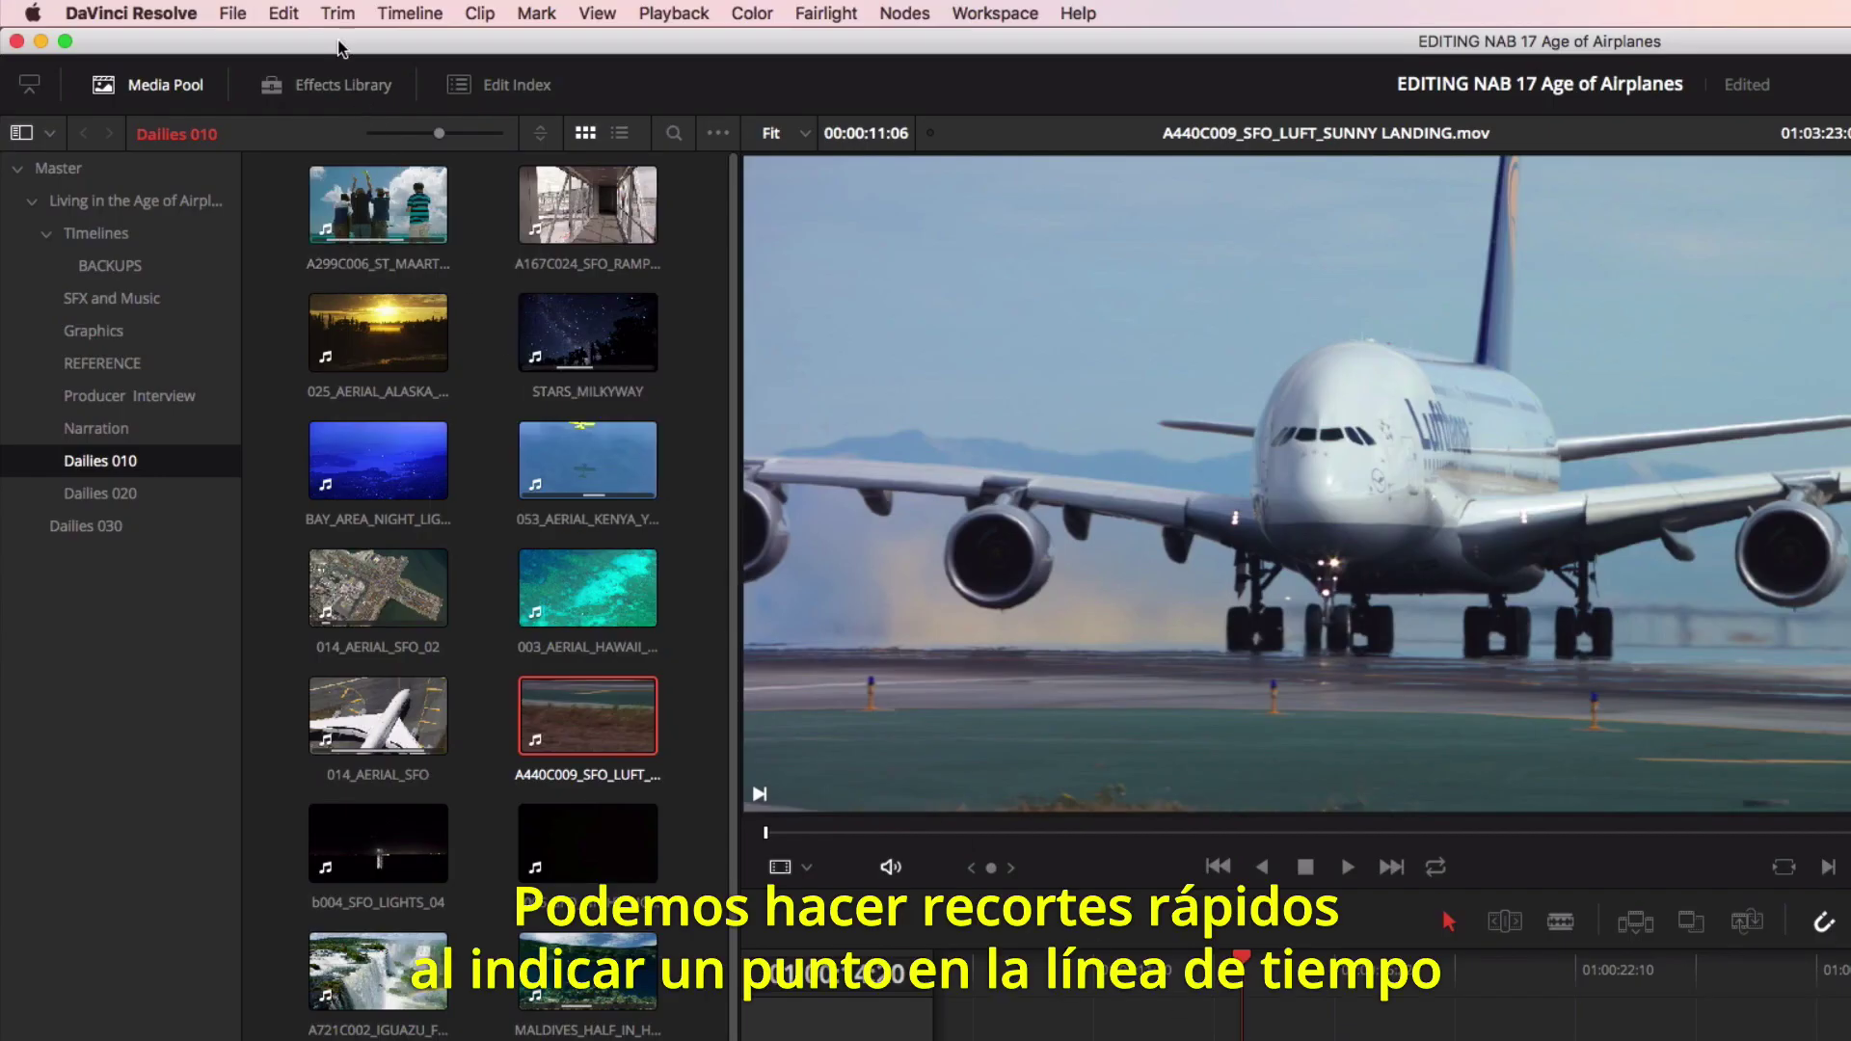
pyautogui.click(202, 8)
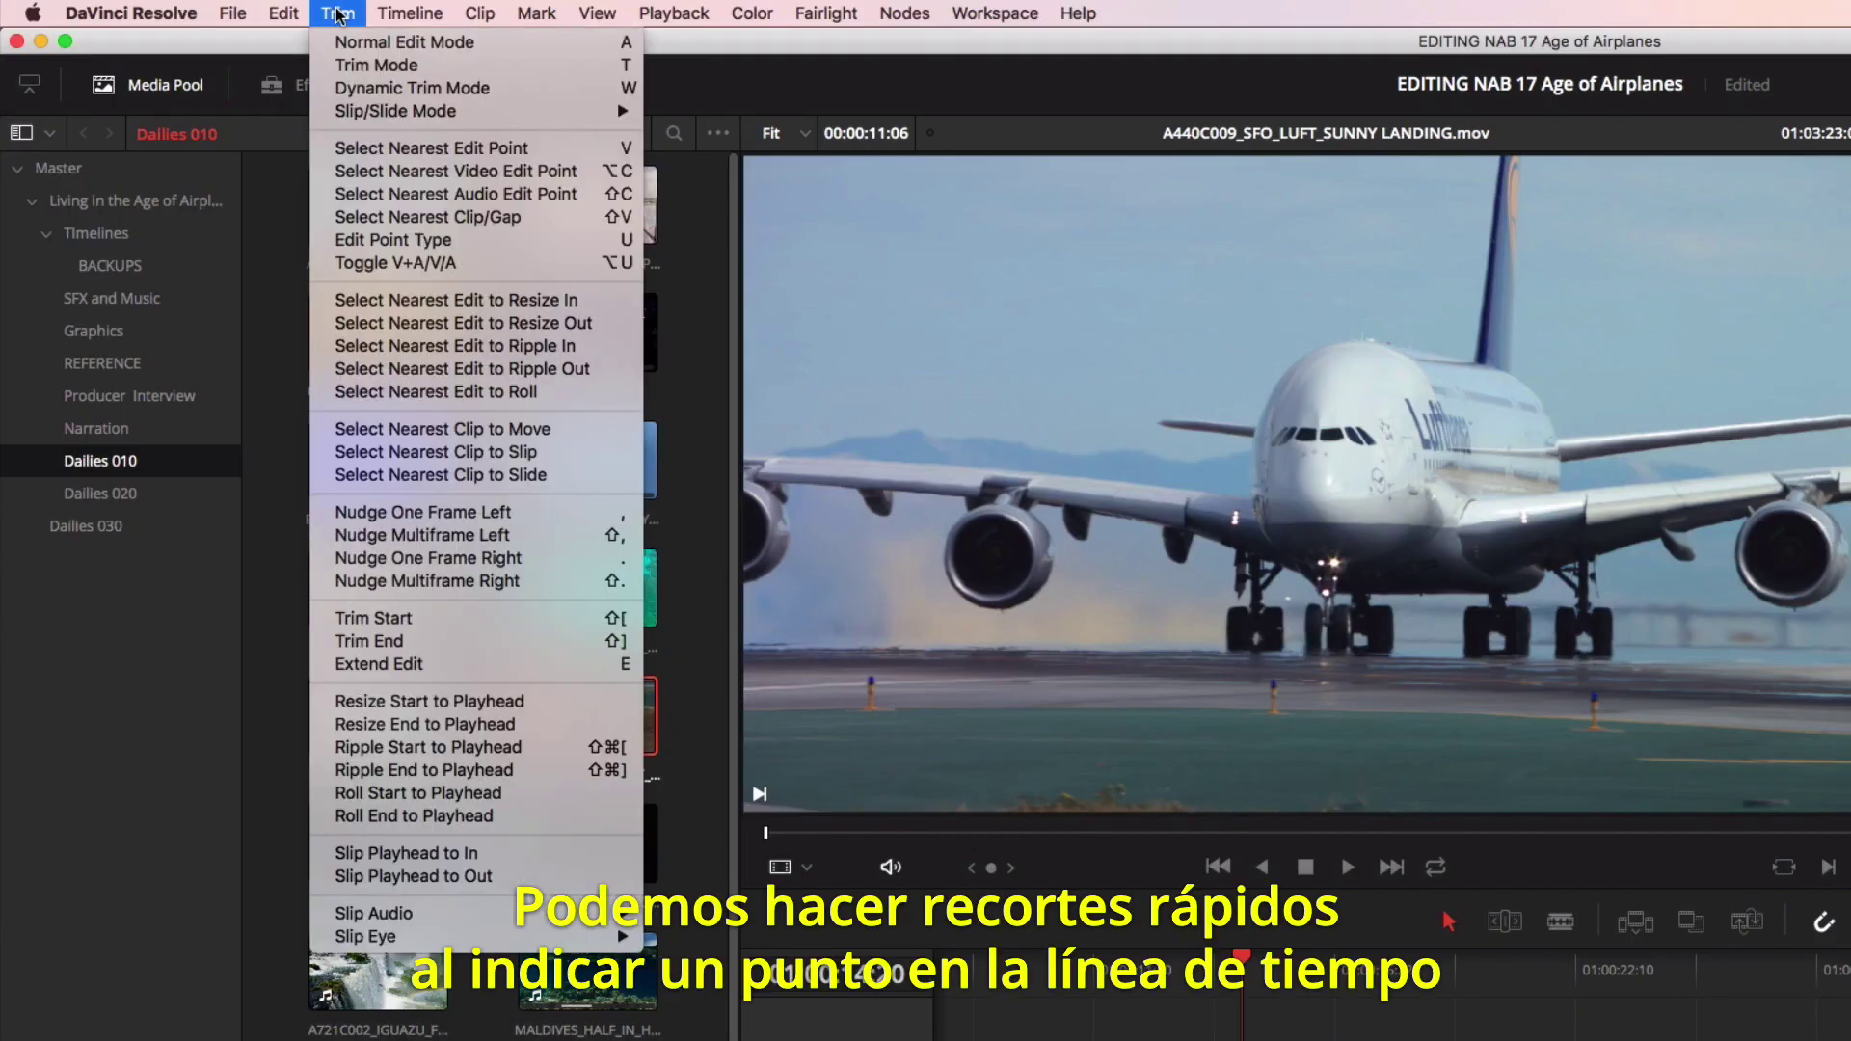
pyautogui.click(477, 816)
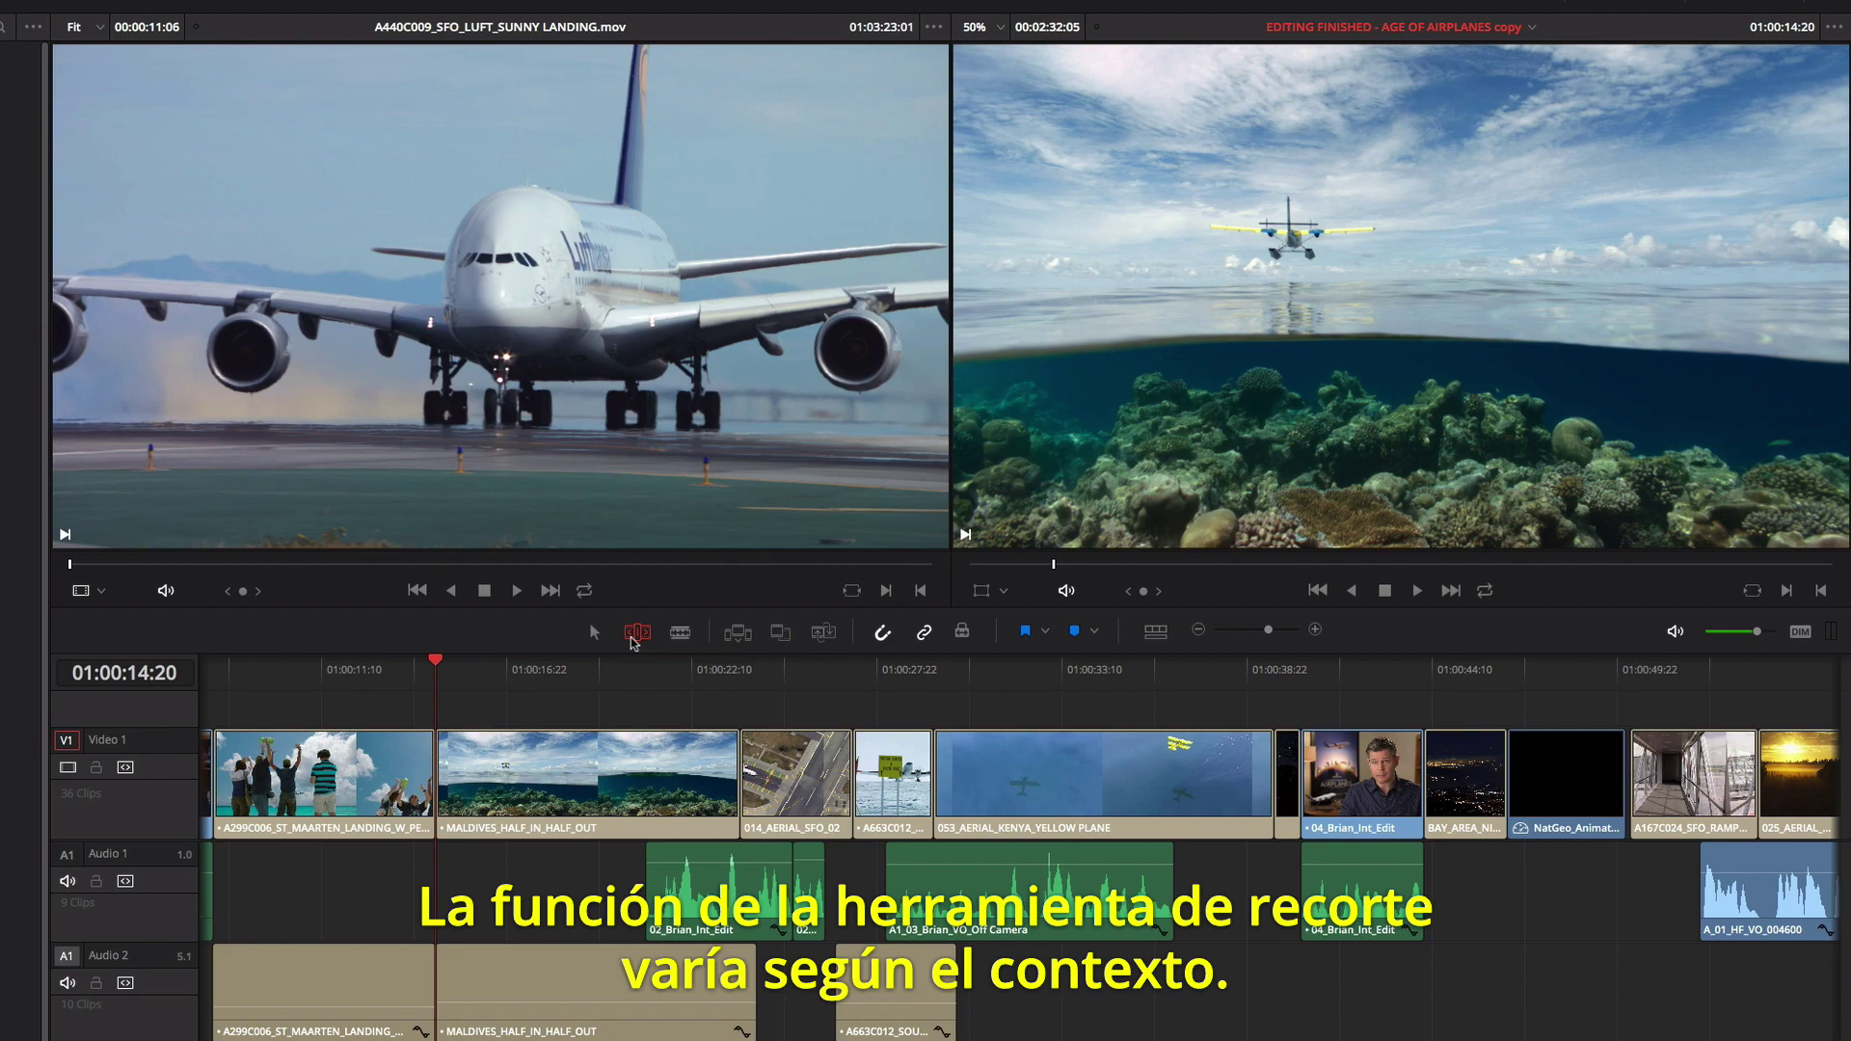
# Step: In Trim mode, ripple the end of 053_AERIAL_KENYA_YELLOW PLANE about 2 seconds shorter and roll its cut with STARS_MILKYWAY earlier
pyautogui.moveTo(1268, 779); pyautogui.dragTo(1208, 777)
pyautogui.moveTo(1188, 777); pyautogui.dragTo(1136, 771)
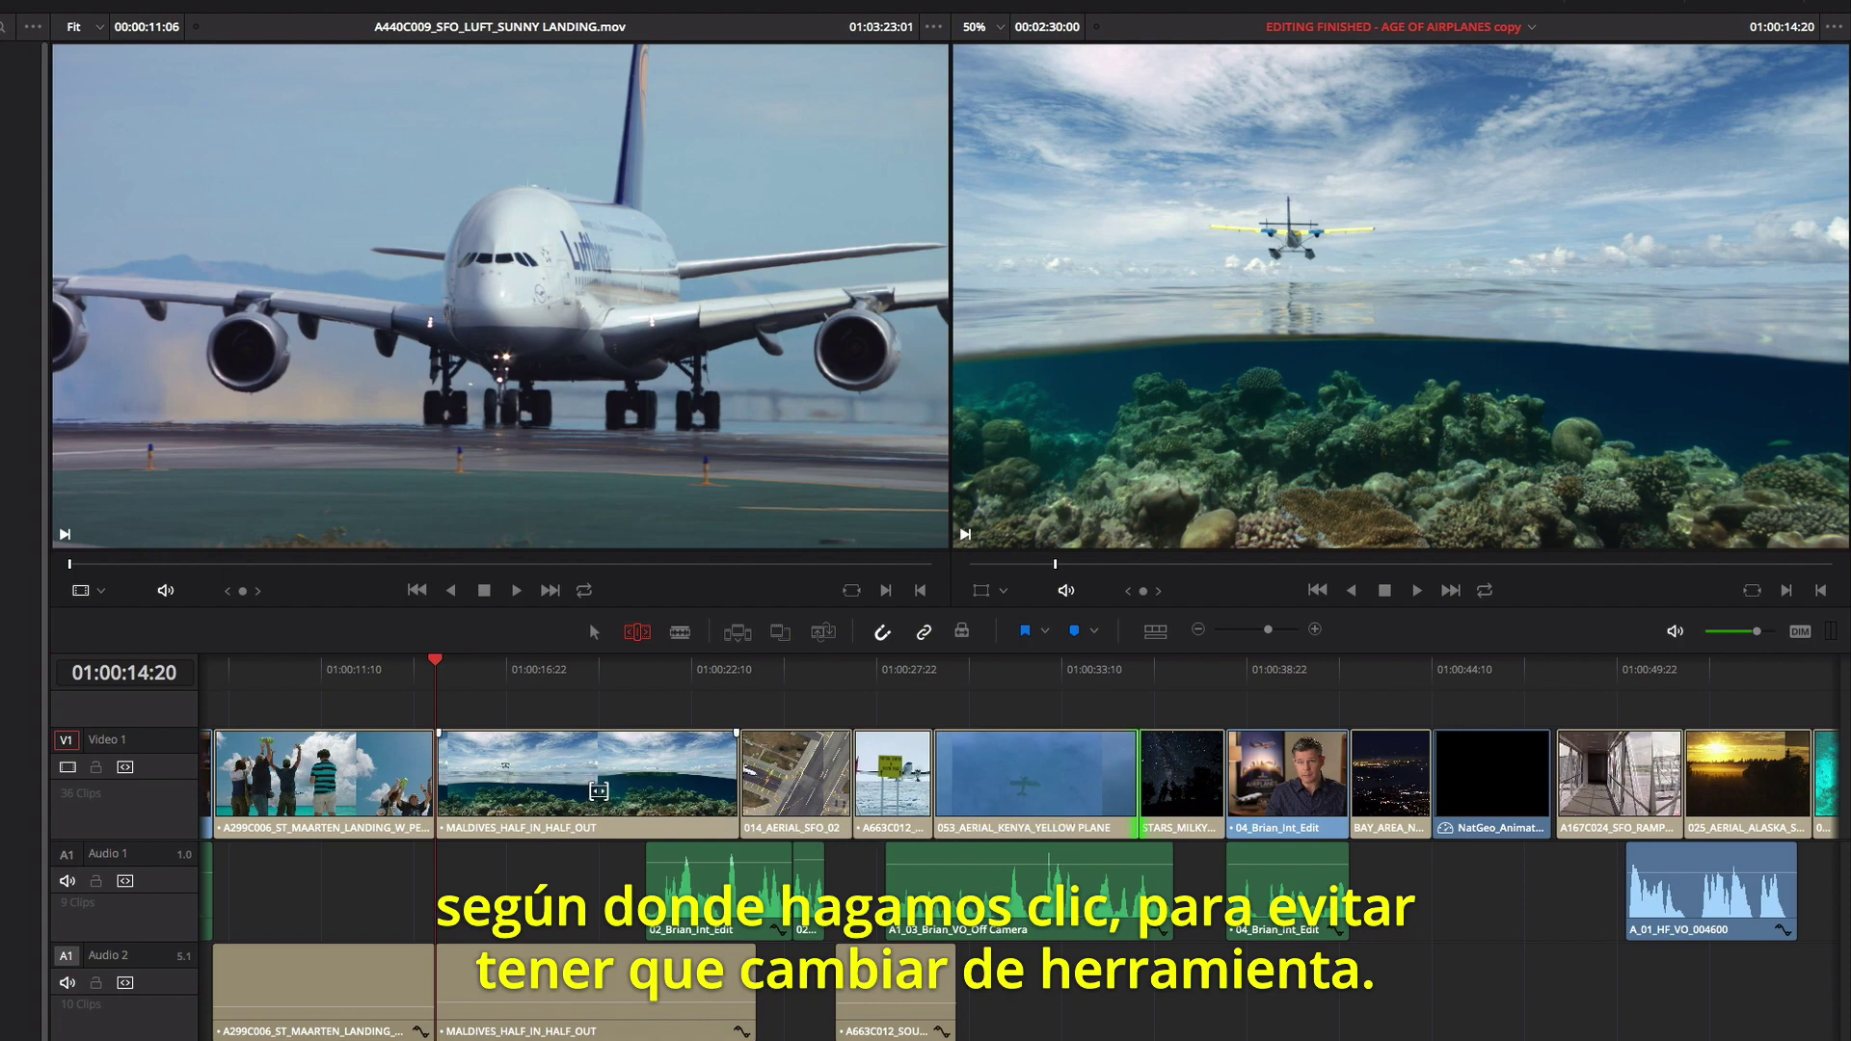
# Step: Slip the MALDIVES_HALF_IN_HALF_OUT clip's content and roll only the video cut between STARS_MILKYWAY and the interview clip later as a split edit
pyautogui.click(593, 766)
pyautogui.moveTo(593, 766); pyautogui.dragTo(706, 768)
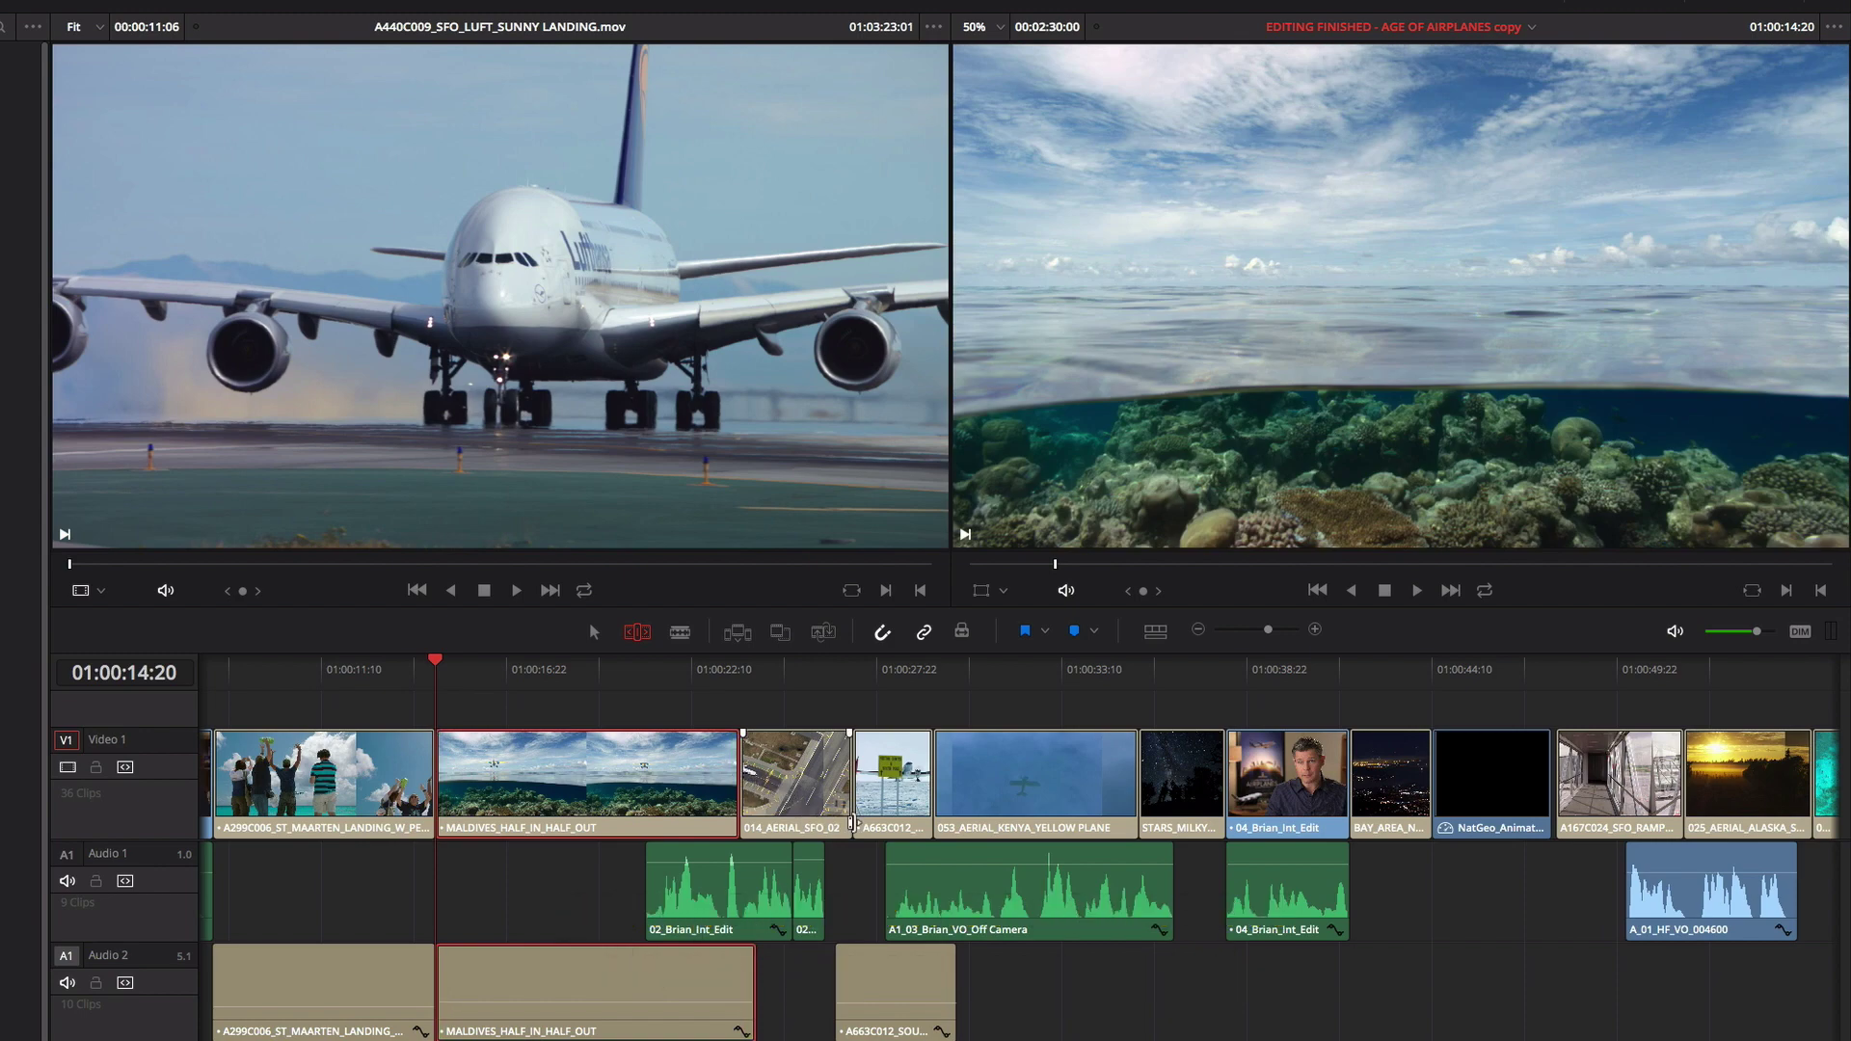
pyautogui.click(1224, 776)
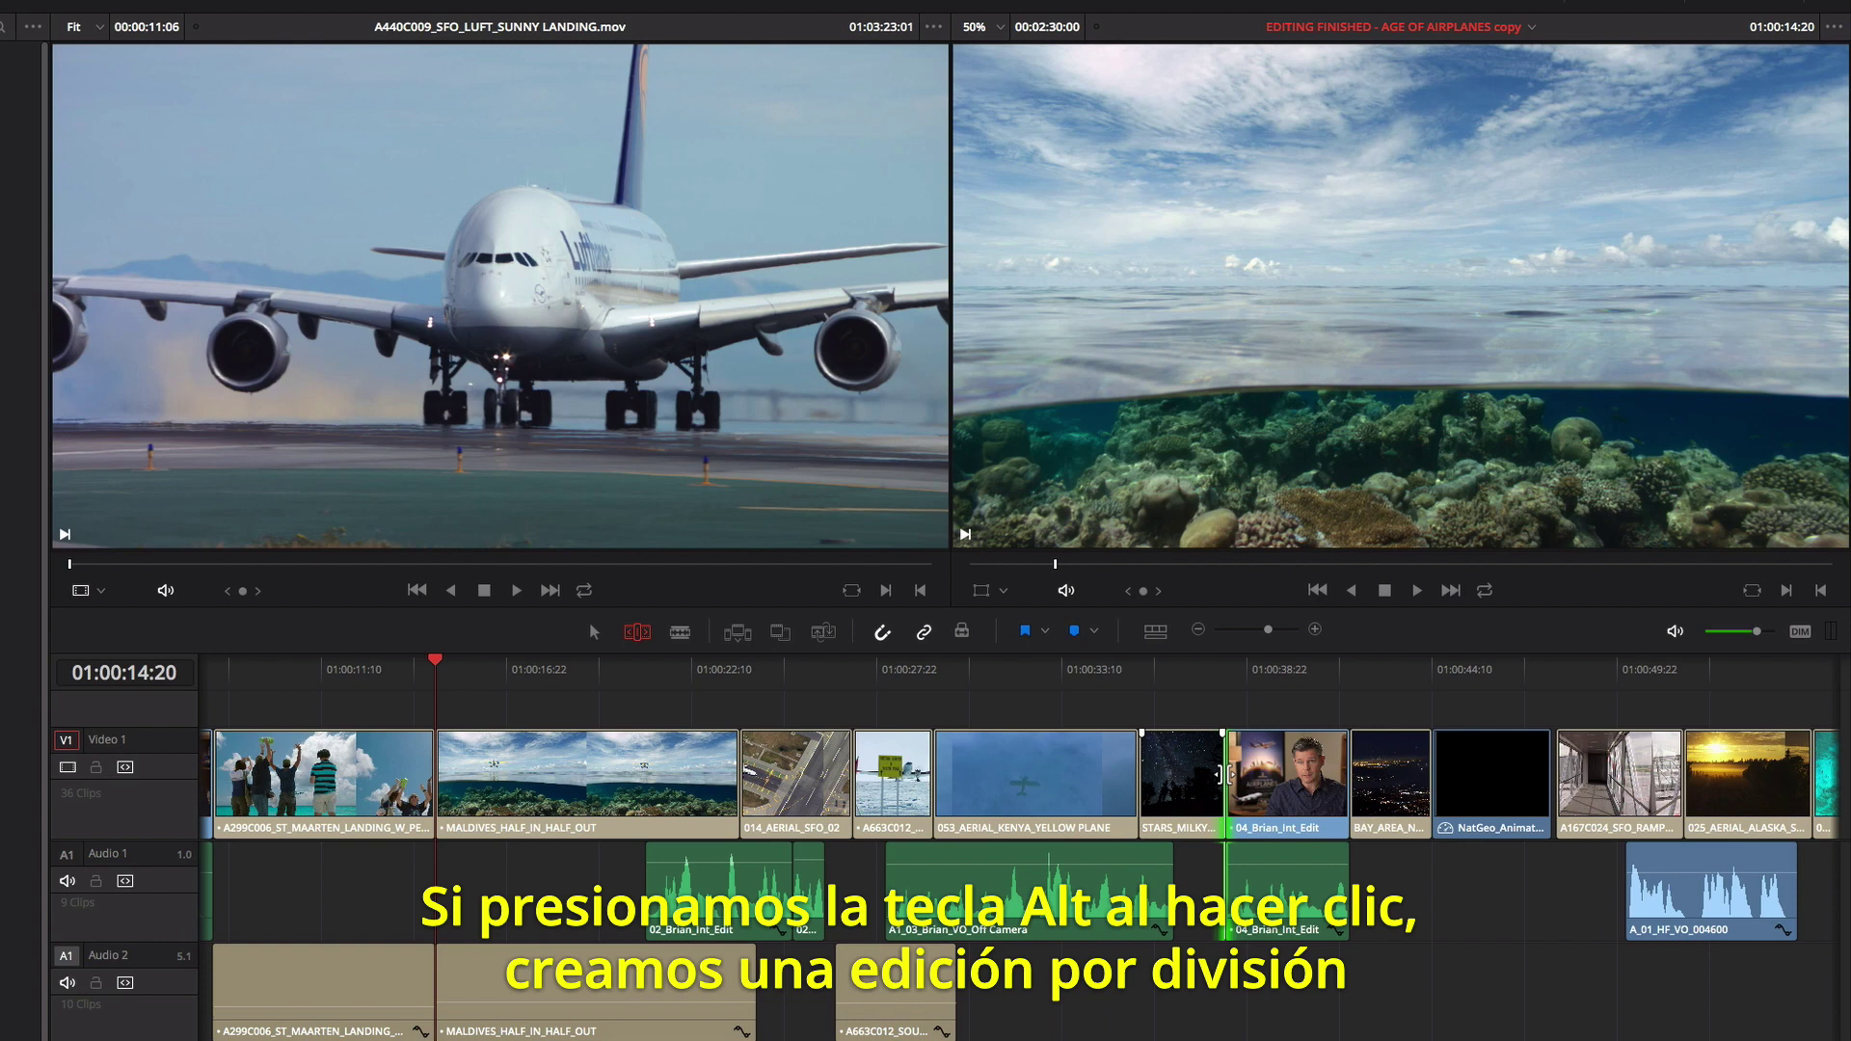
pyautogui.moveTo(1225, 776); pyautogui.dragTo(1264, 779)
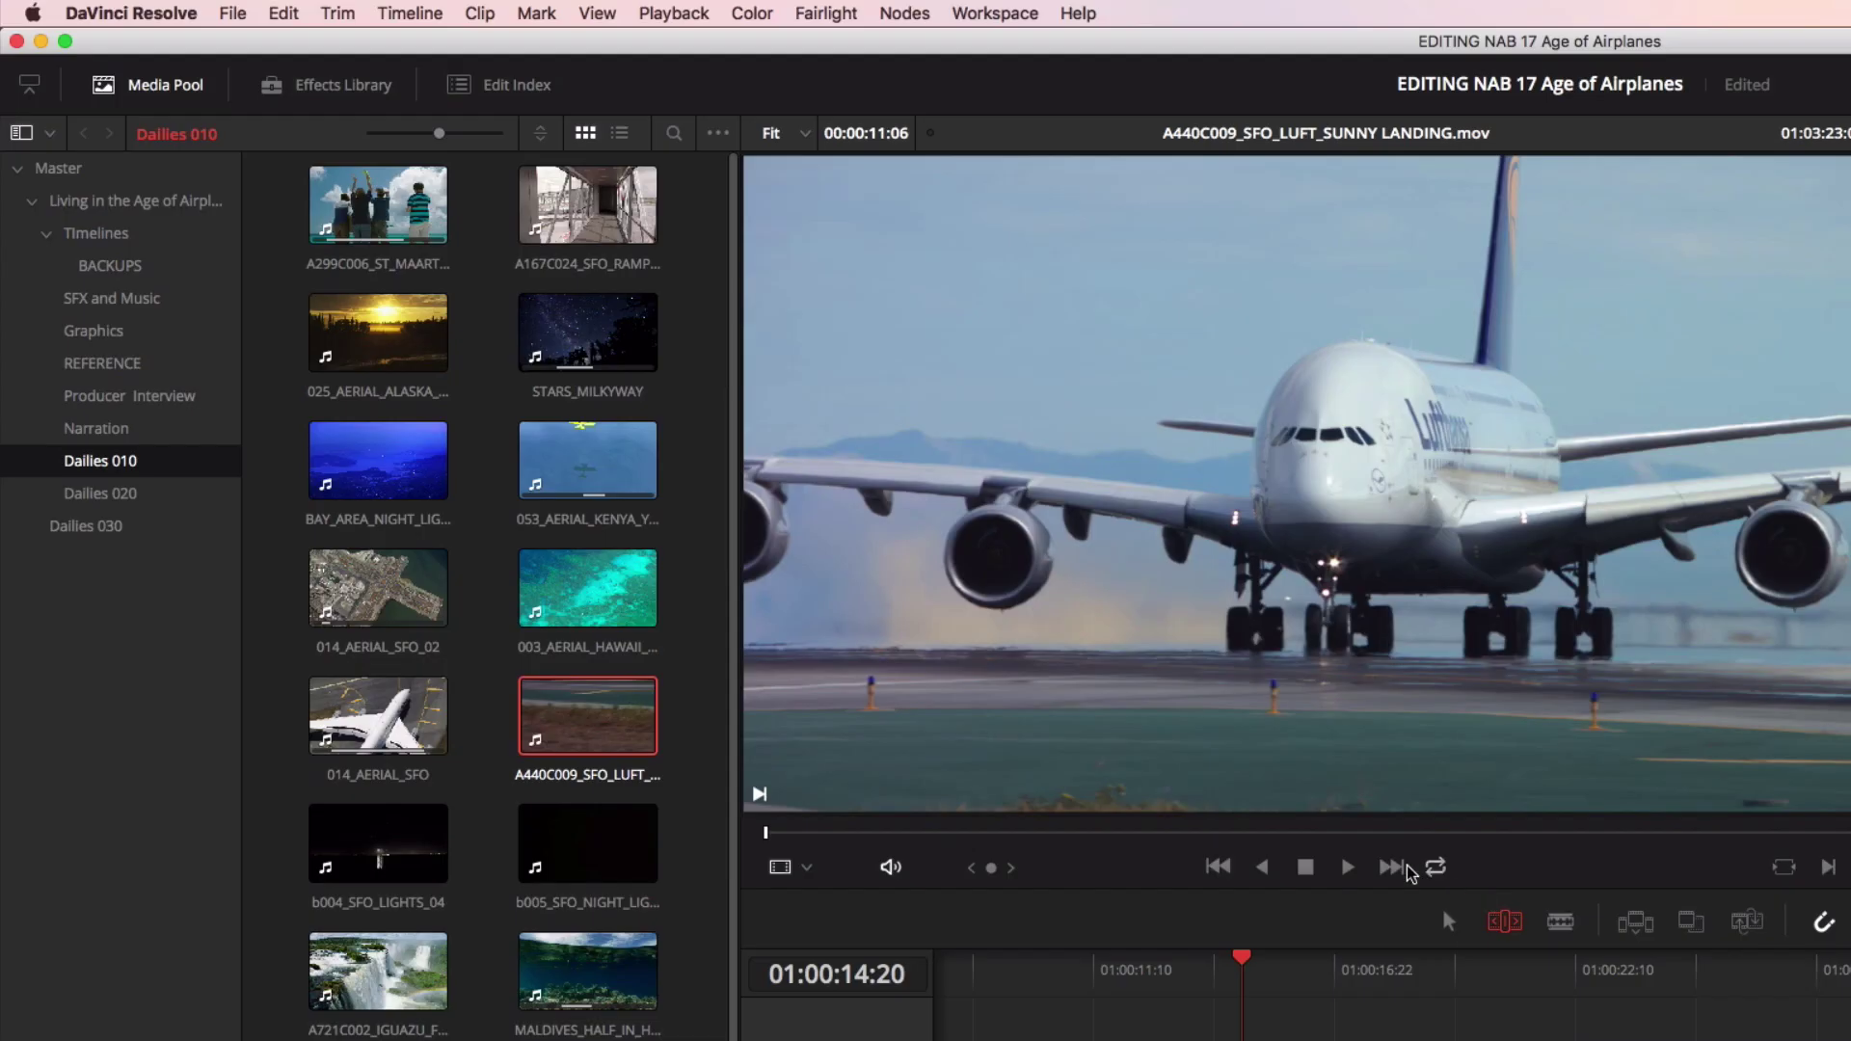
# Step: Turn on Dynamic Trim Mode and shuttle the video cut between STARS_MILKYWAY and the interview clip to a later point
pyautogui.click(347, 12)
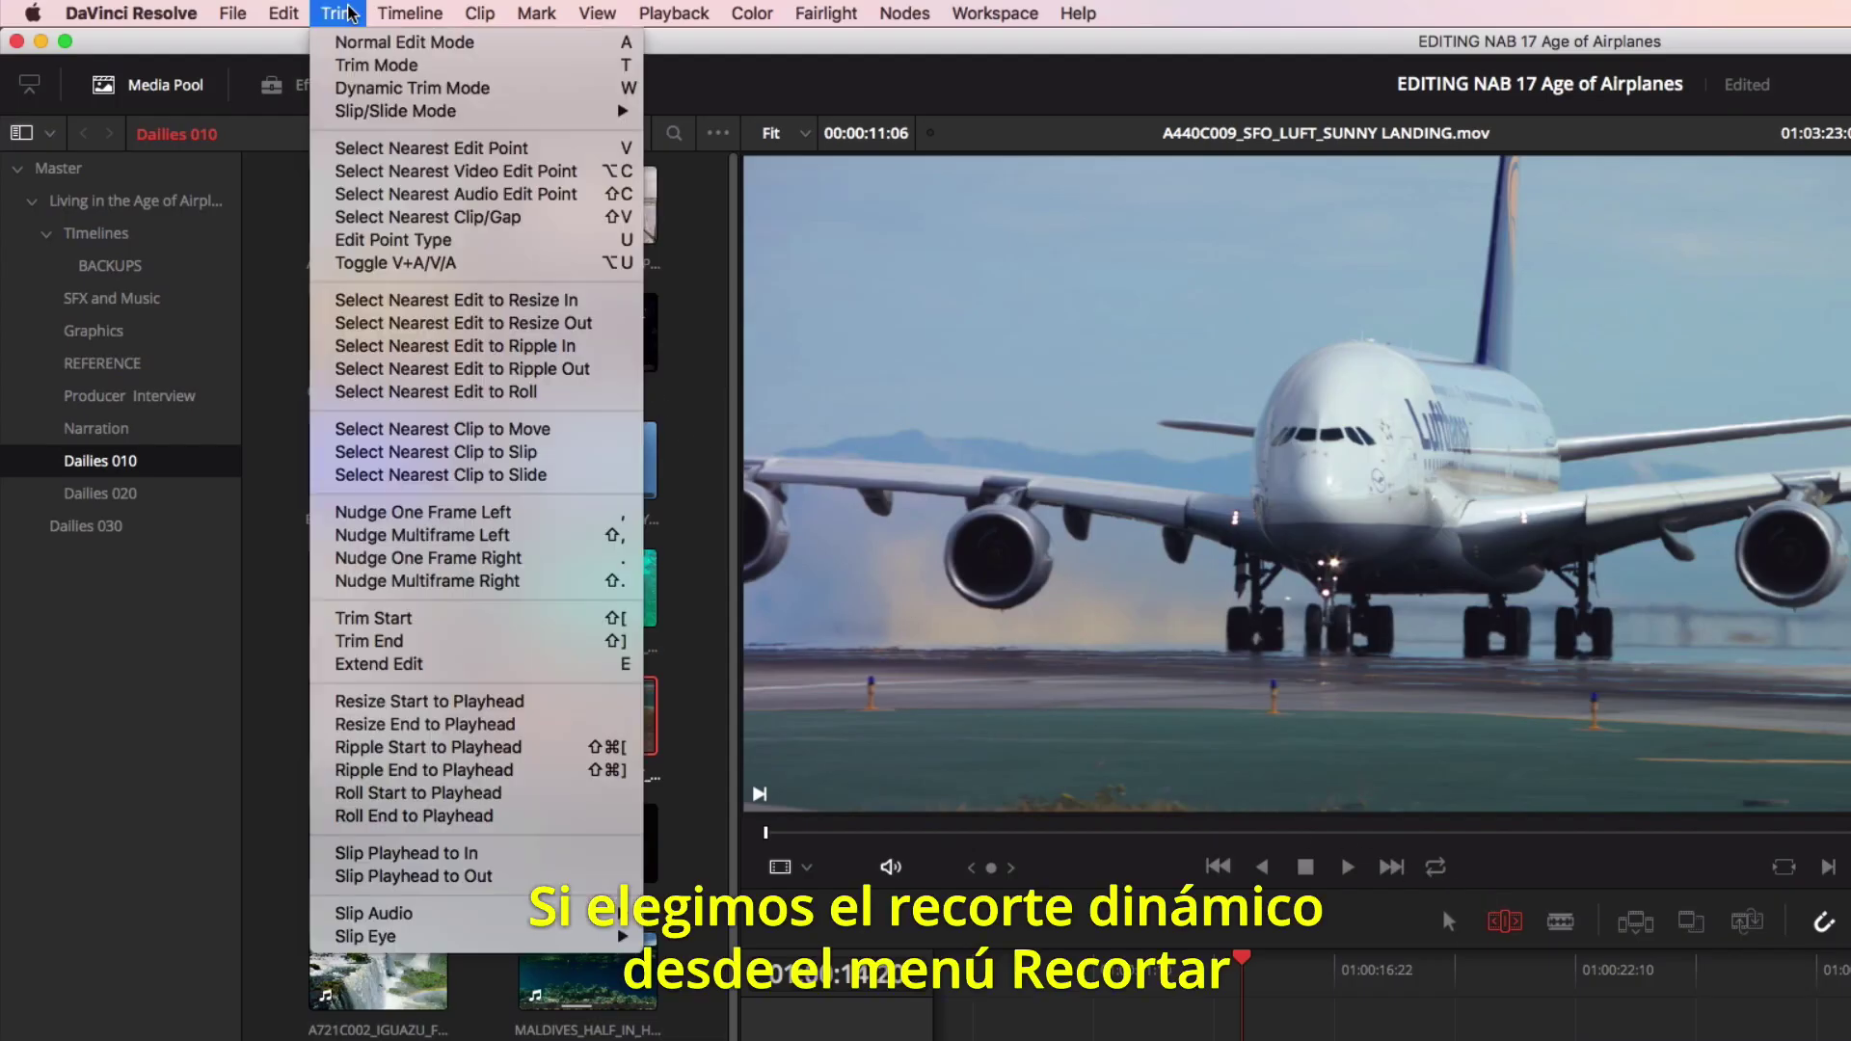
pyautogui.click(338, 89)
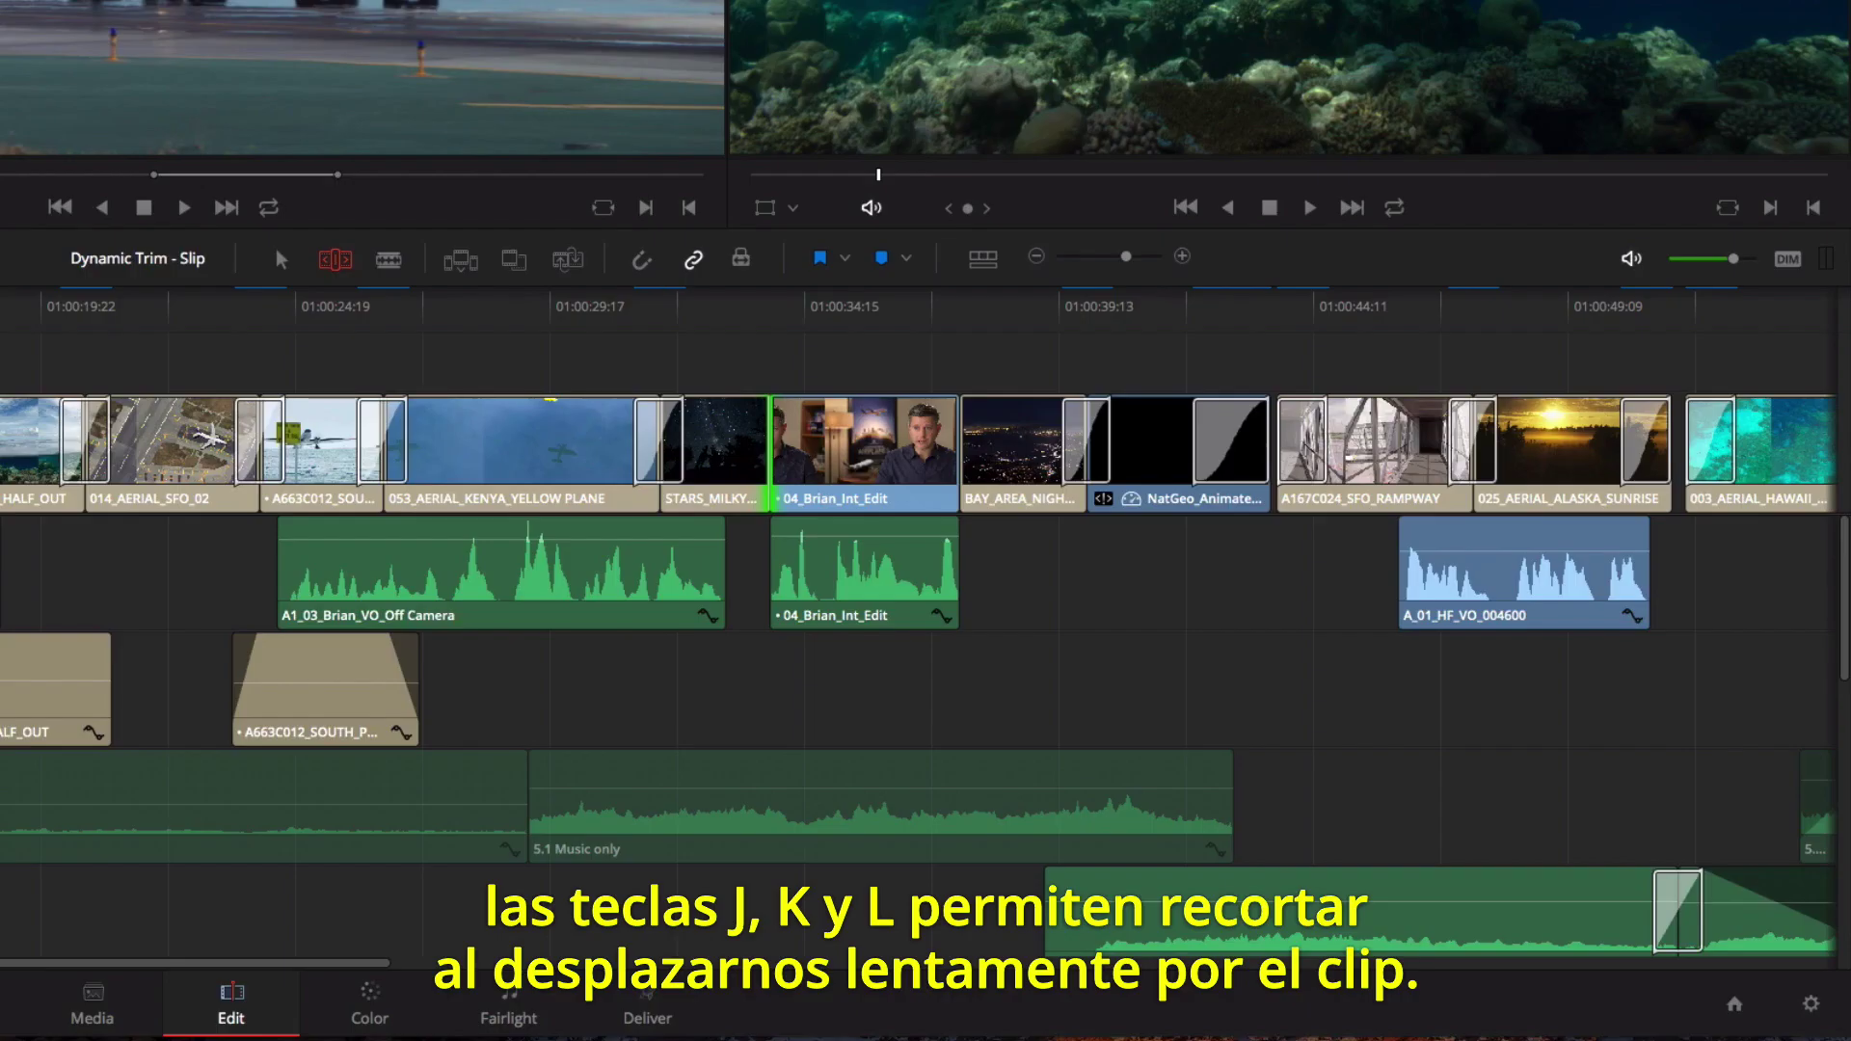
pyautogui.press('l')
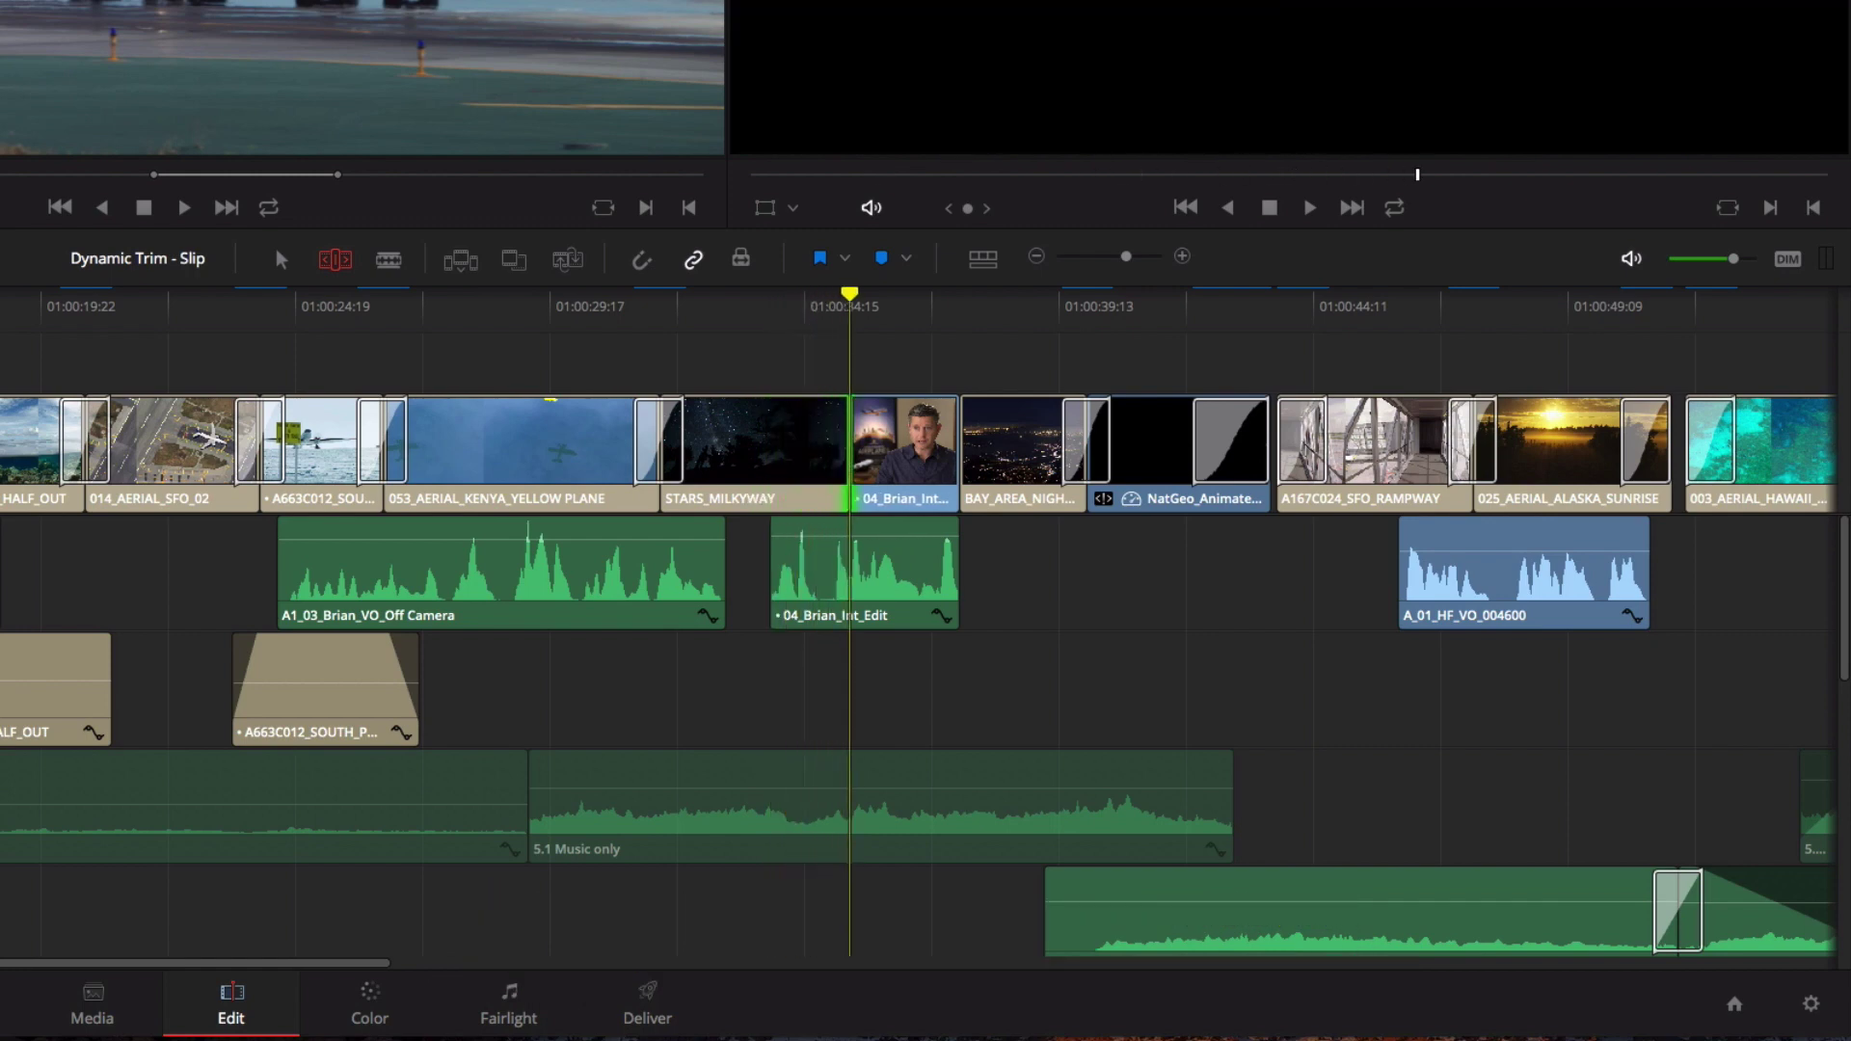
pyautogui.press('j')
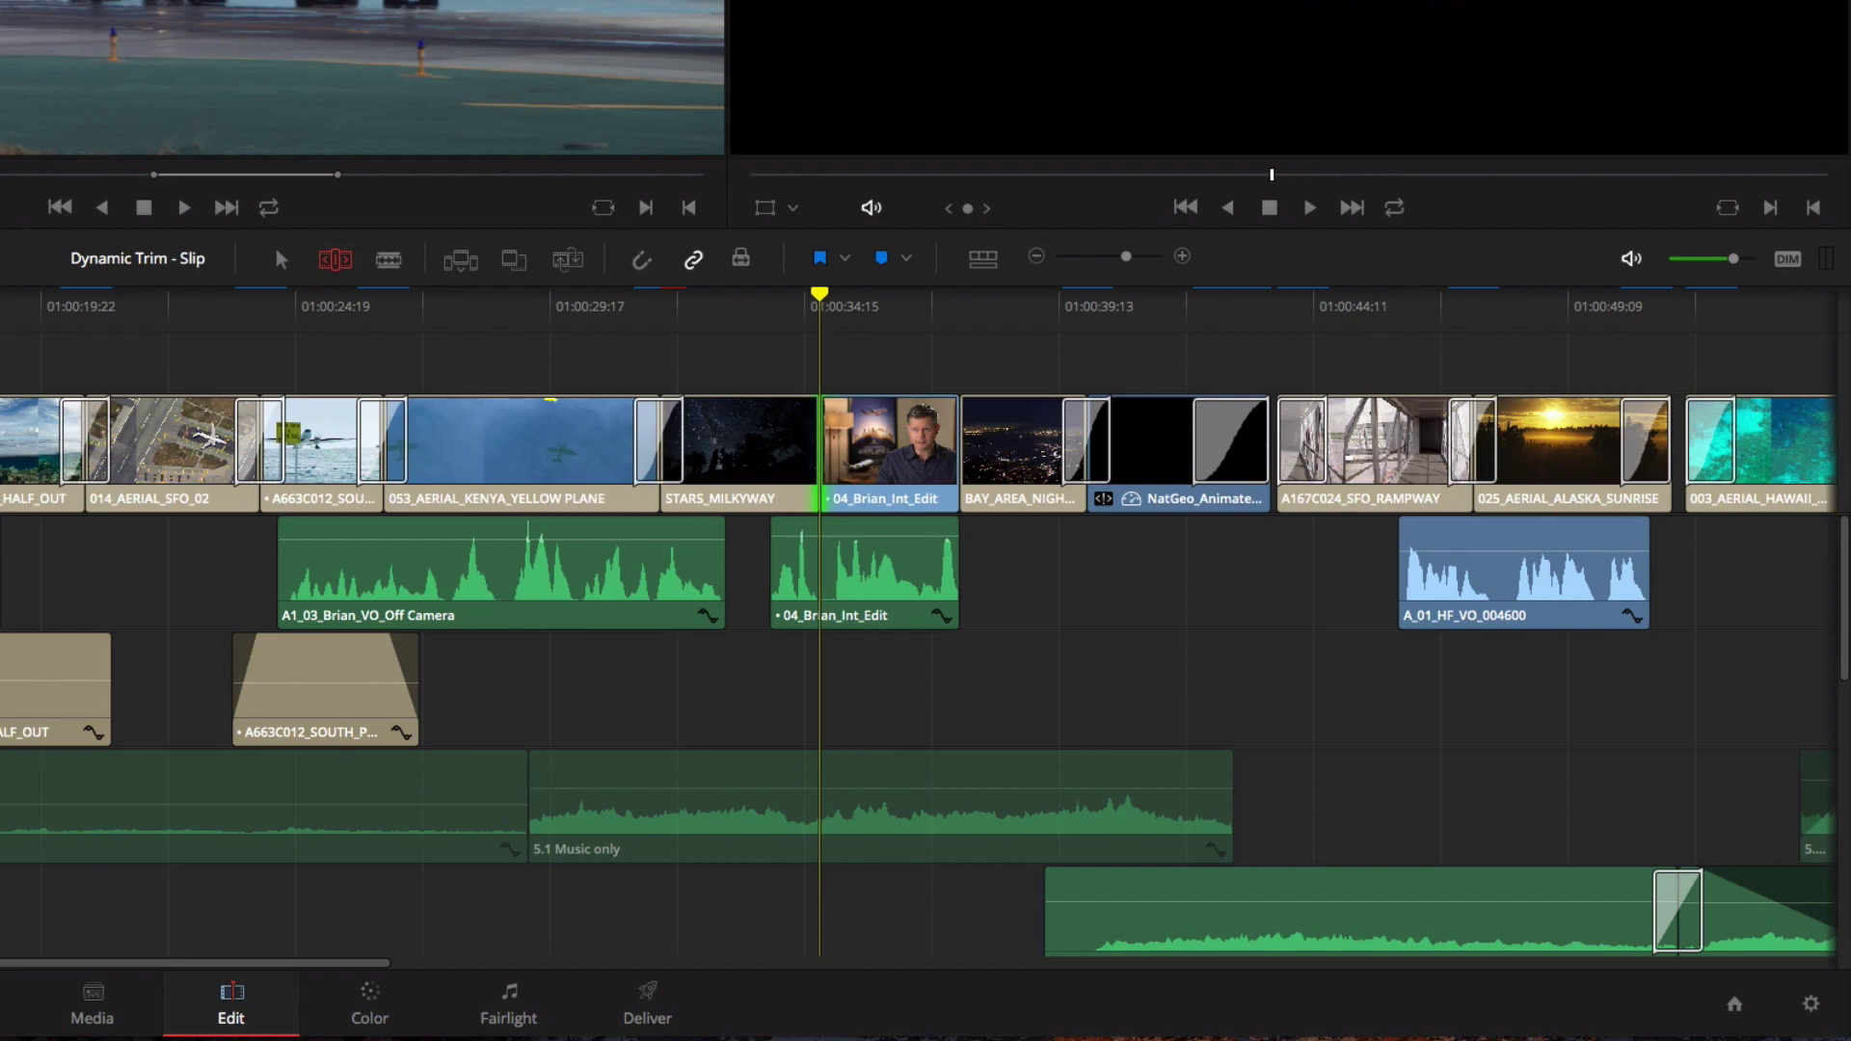
pyautogui.press('k')
# Step: Add the start of the off-camera voice-over clip on Audio 1 to the edit selection and trim both points asymmetrically
pyautogui.keyDown('ctrl'); pyautogui.click(338, 573); pyautogui.keyUp('ctrl')
pyautogui.press('space')
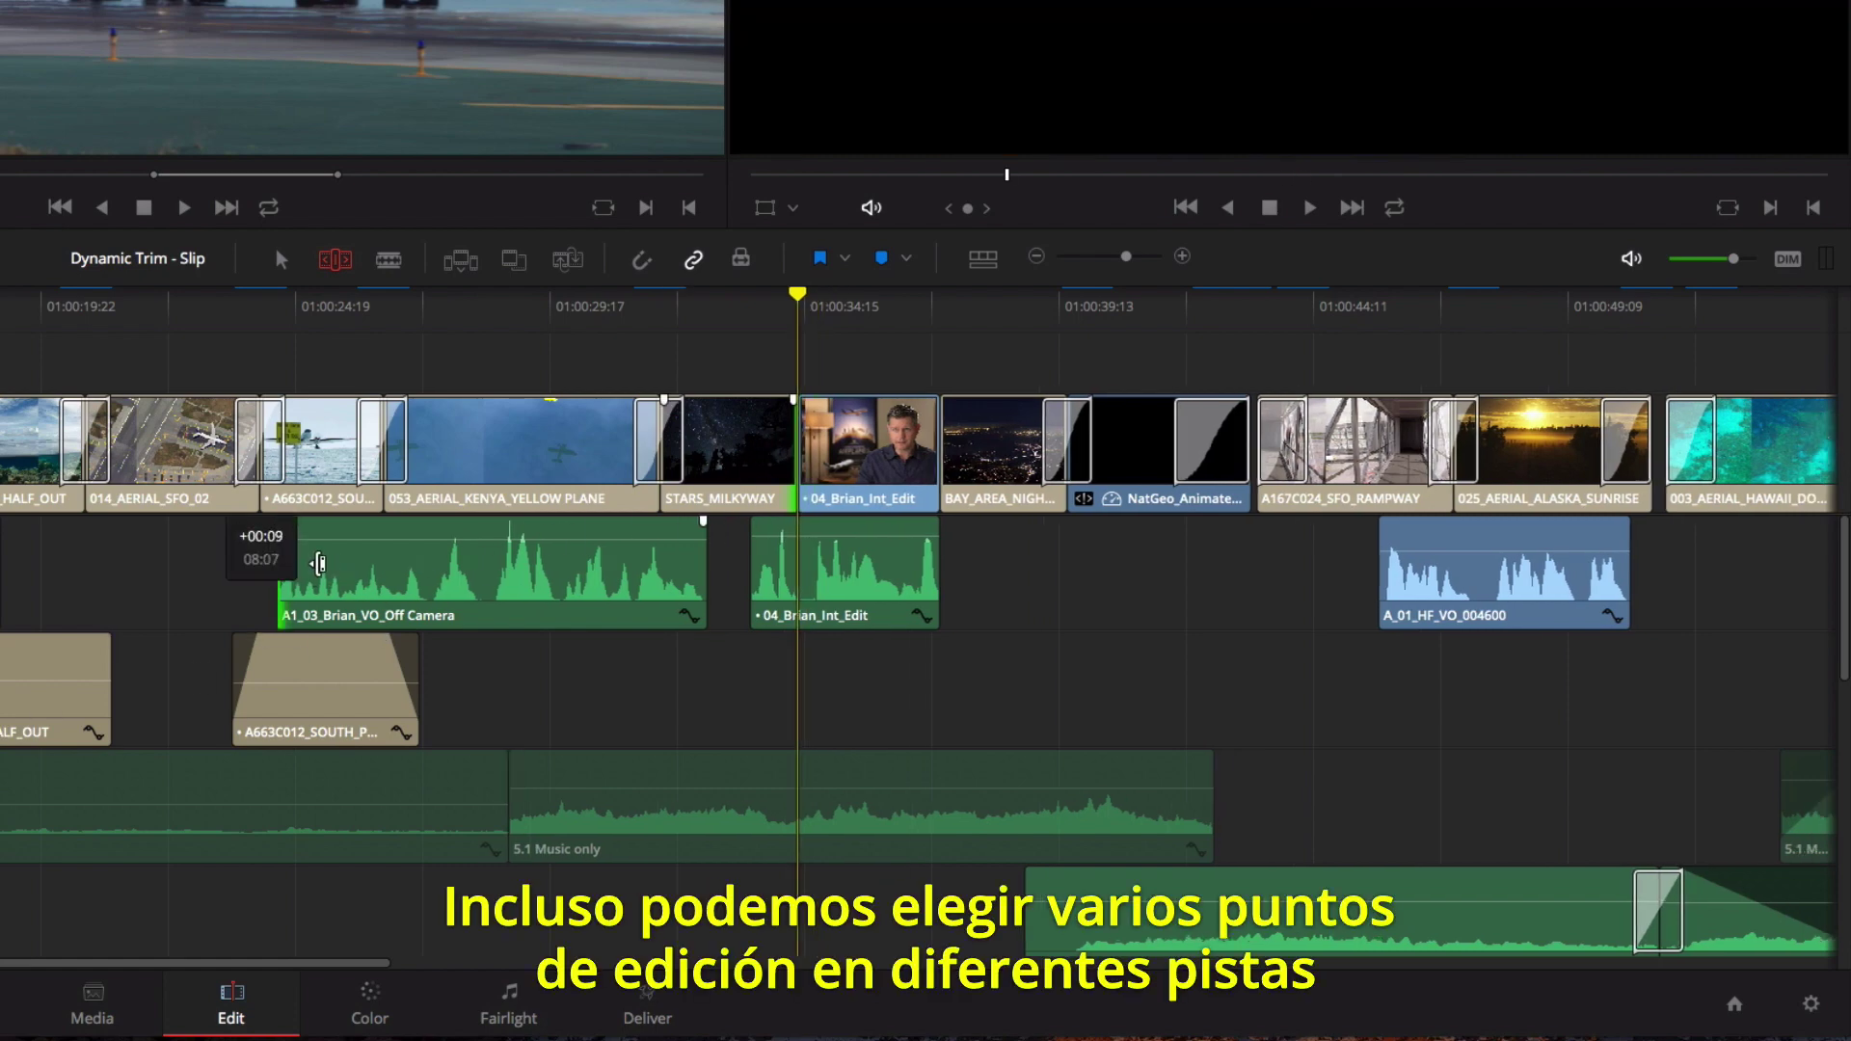
pyautogui.press('a')
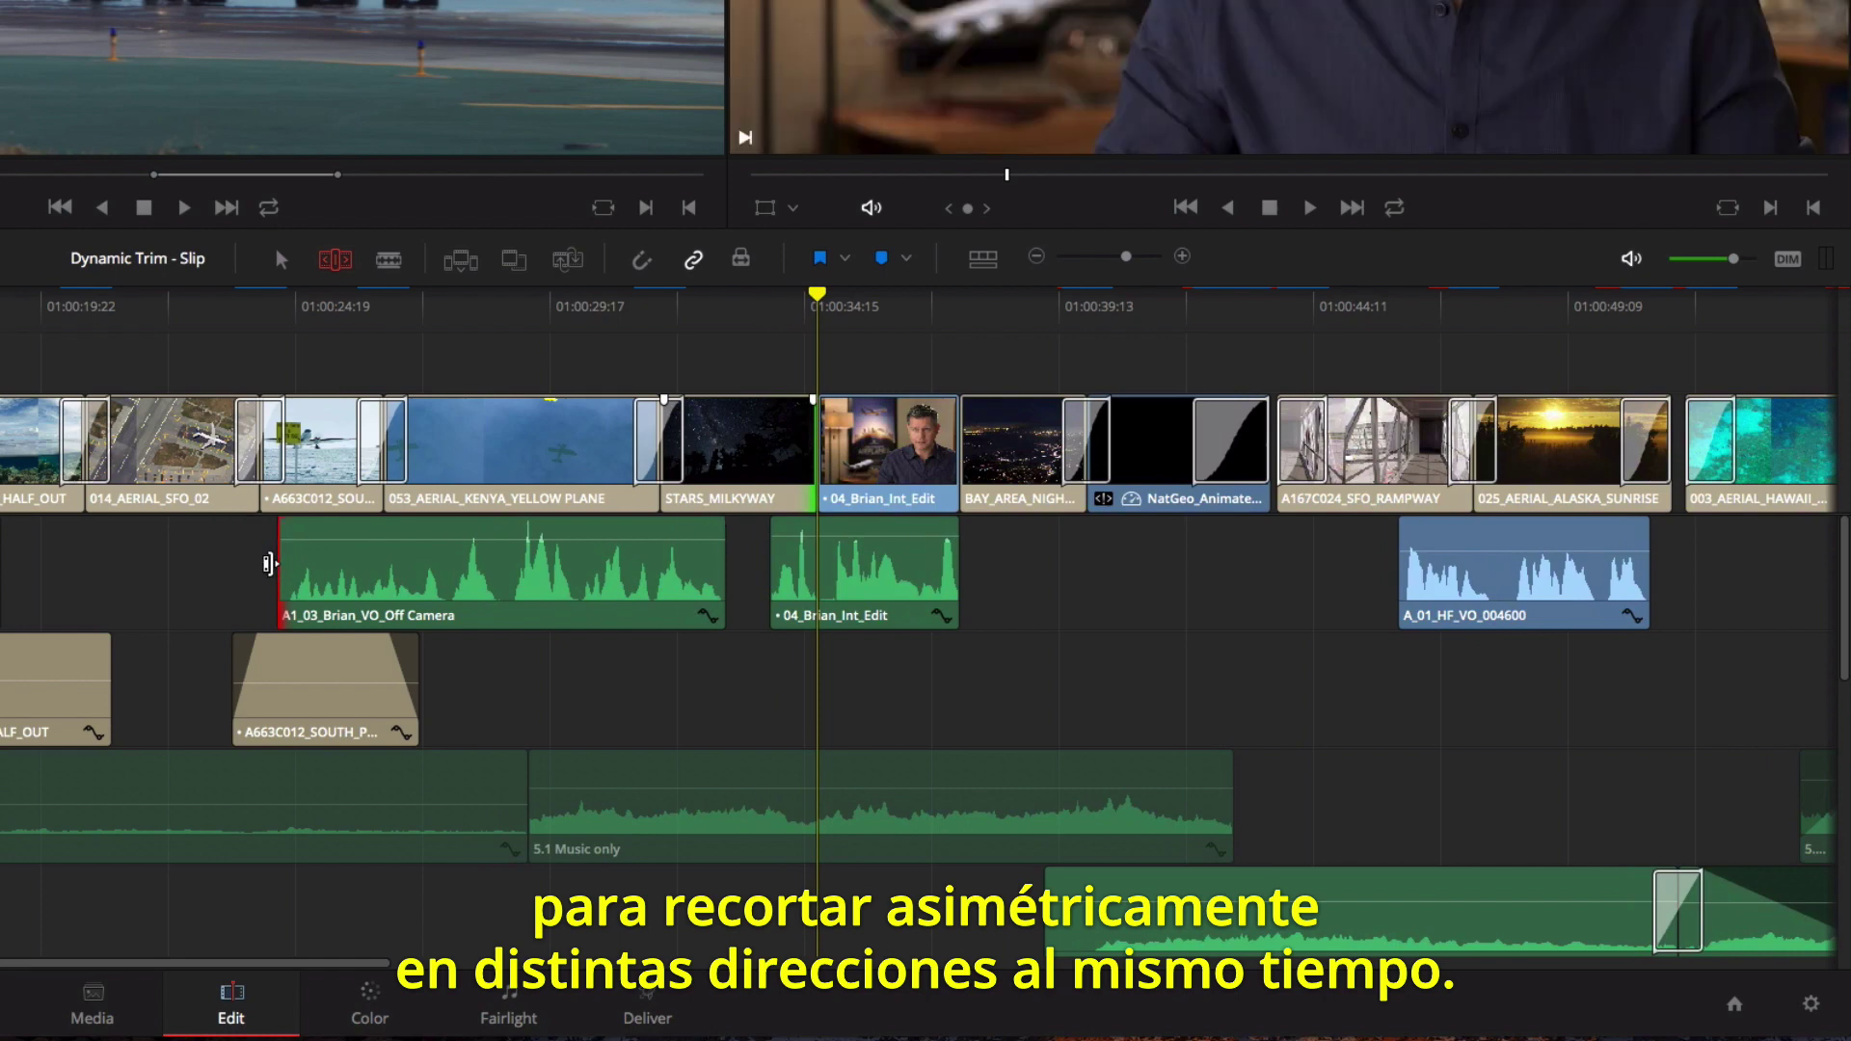
pyautogui.moveTo(274, 564)
pyautogui.mouseDown()
pyautogui.moveTo(375, 564)
pyautogui.moveTo(310, 563)
pyautogui.mouseUp()
pyautogui.press('w')
# Step: In Trim mode, select the edit points of the title and credit clips at the timeline's end and trim them all together as ripples
pyautogui.moveTo(314, 969); pyautogui.dragTo(1353, 931)
pyautogui.press('t')
pyautogui.moveTo(351, 343); pyautogui.dragTo(1546, 576)
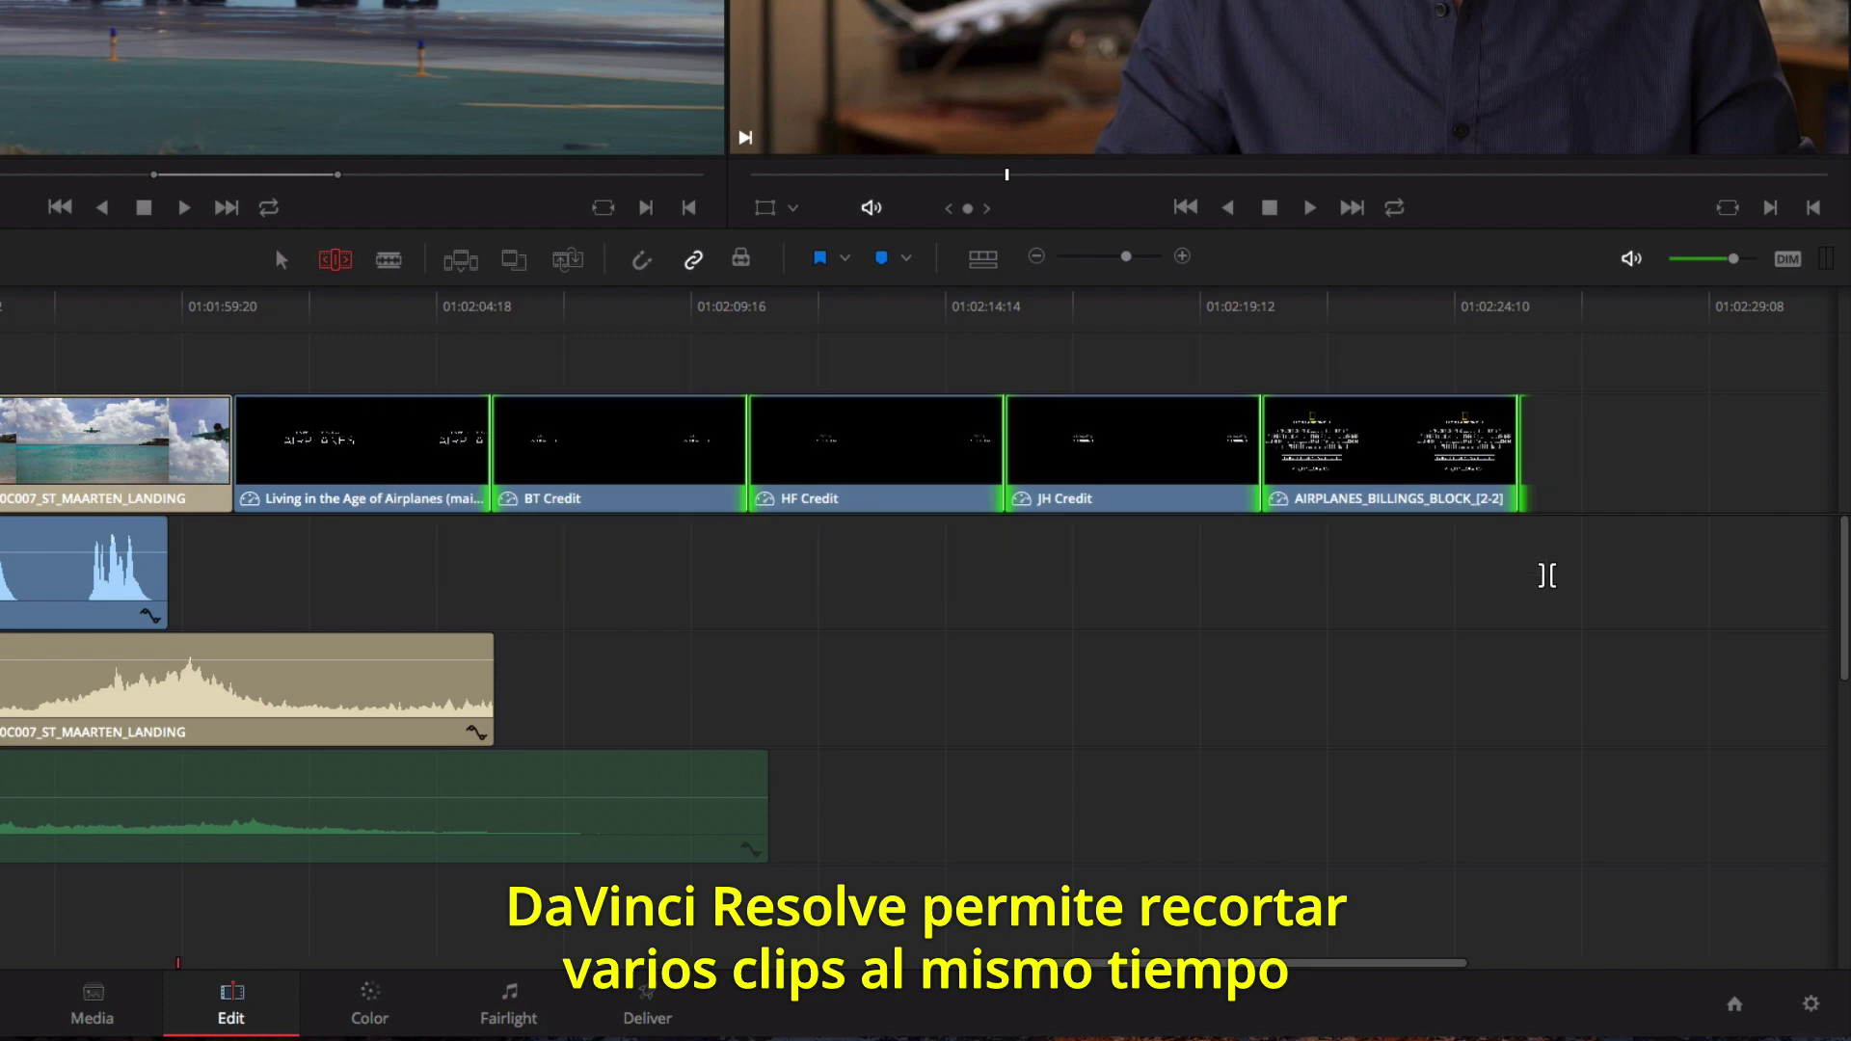
pyautogui.press('u')
pyautogui.moveTo(1246, 457); pyautogui.dragTo(1044, 473)
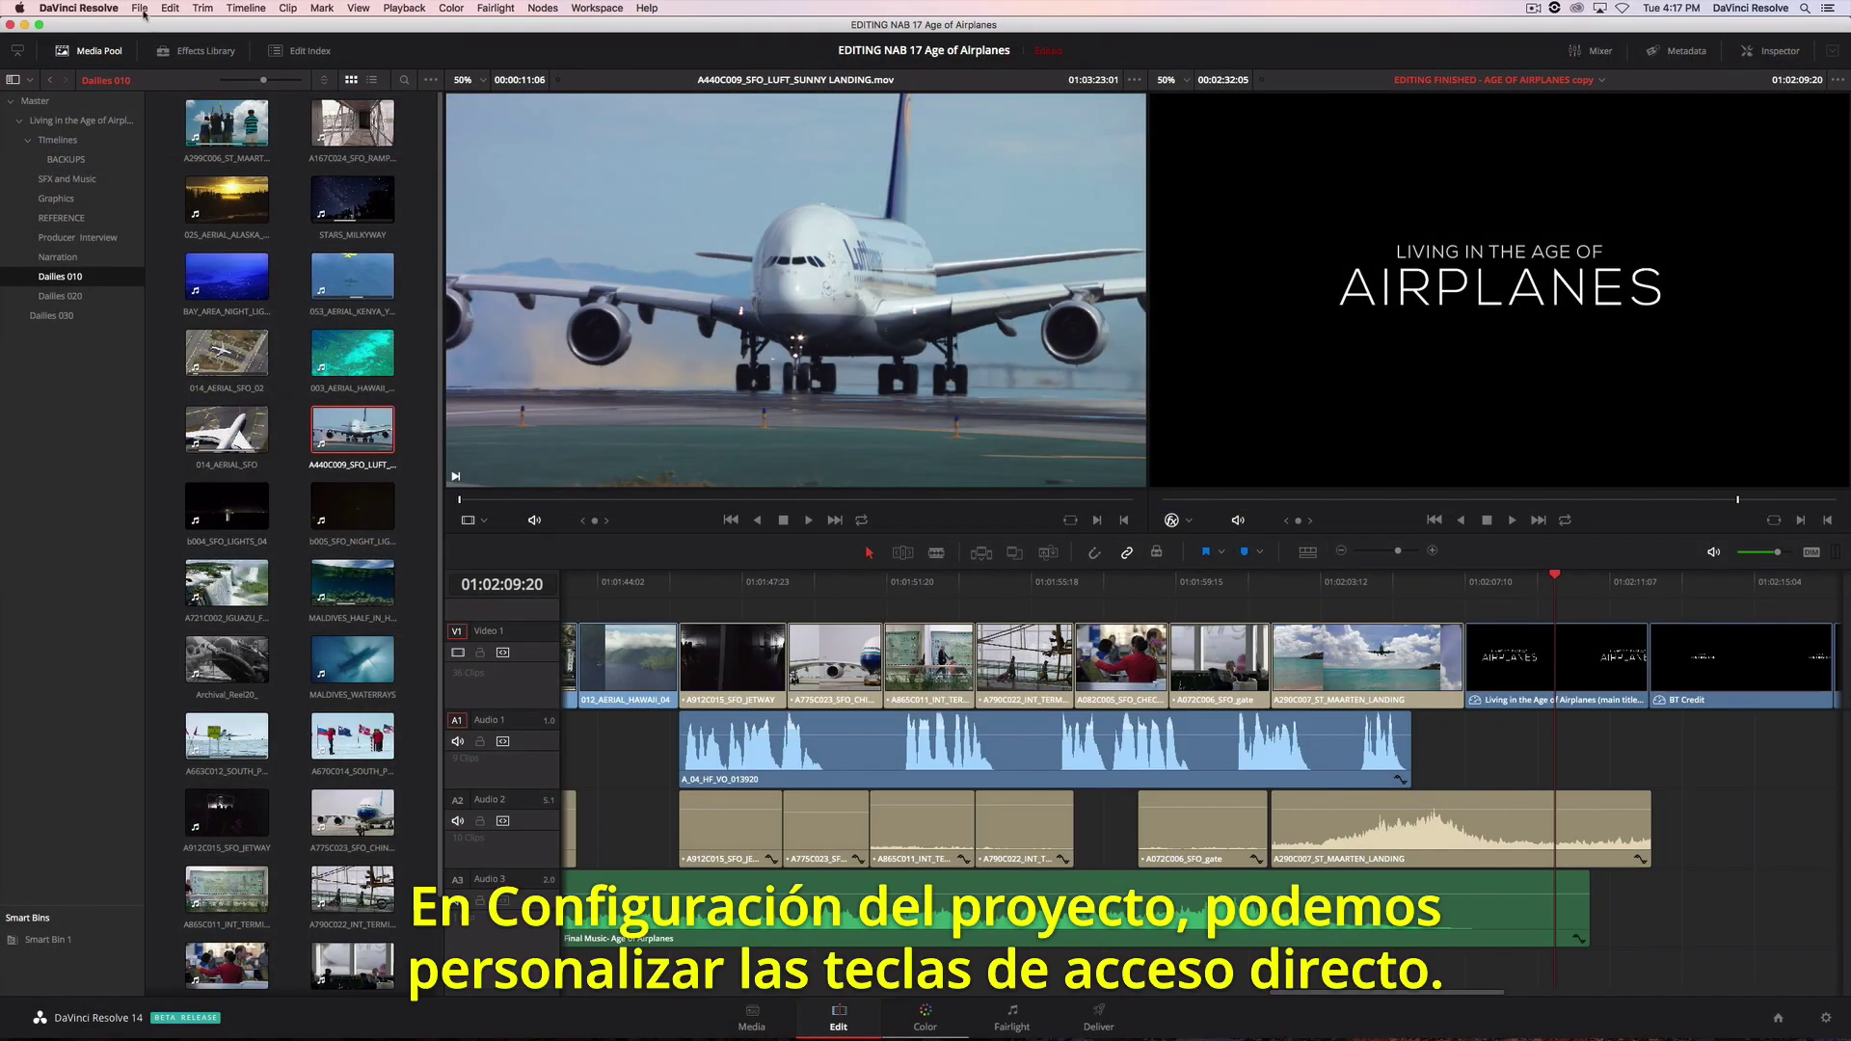
# Step: Open the project's Keyboard Mapping settings and choose the DaVinci Resolve keyboard set
pyautogui.click(142, 9)
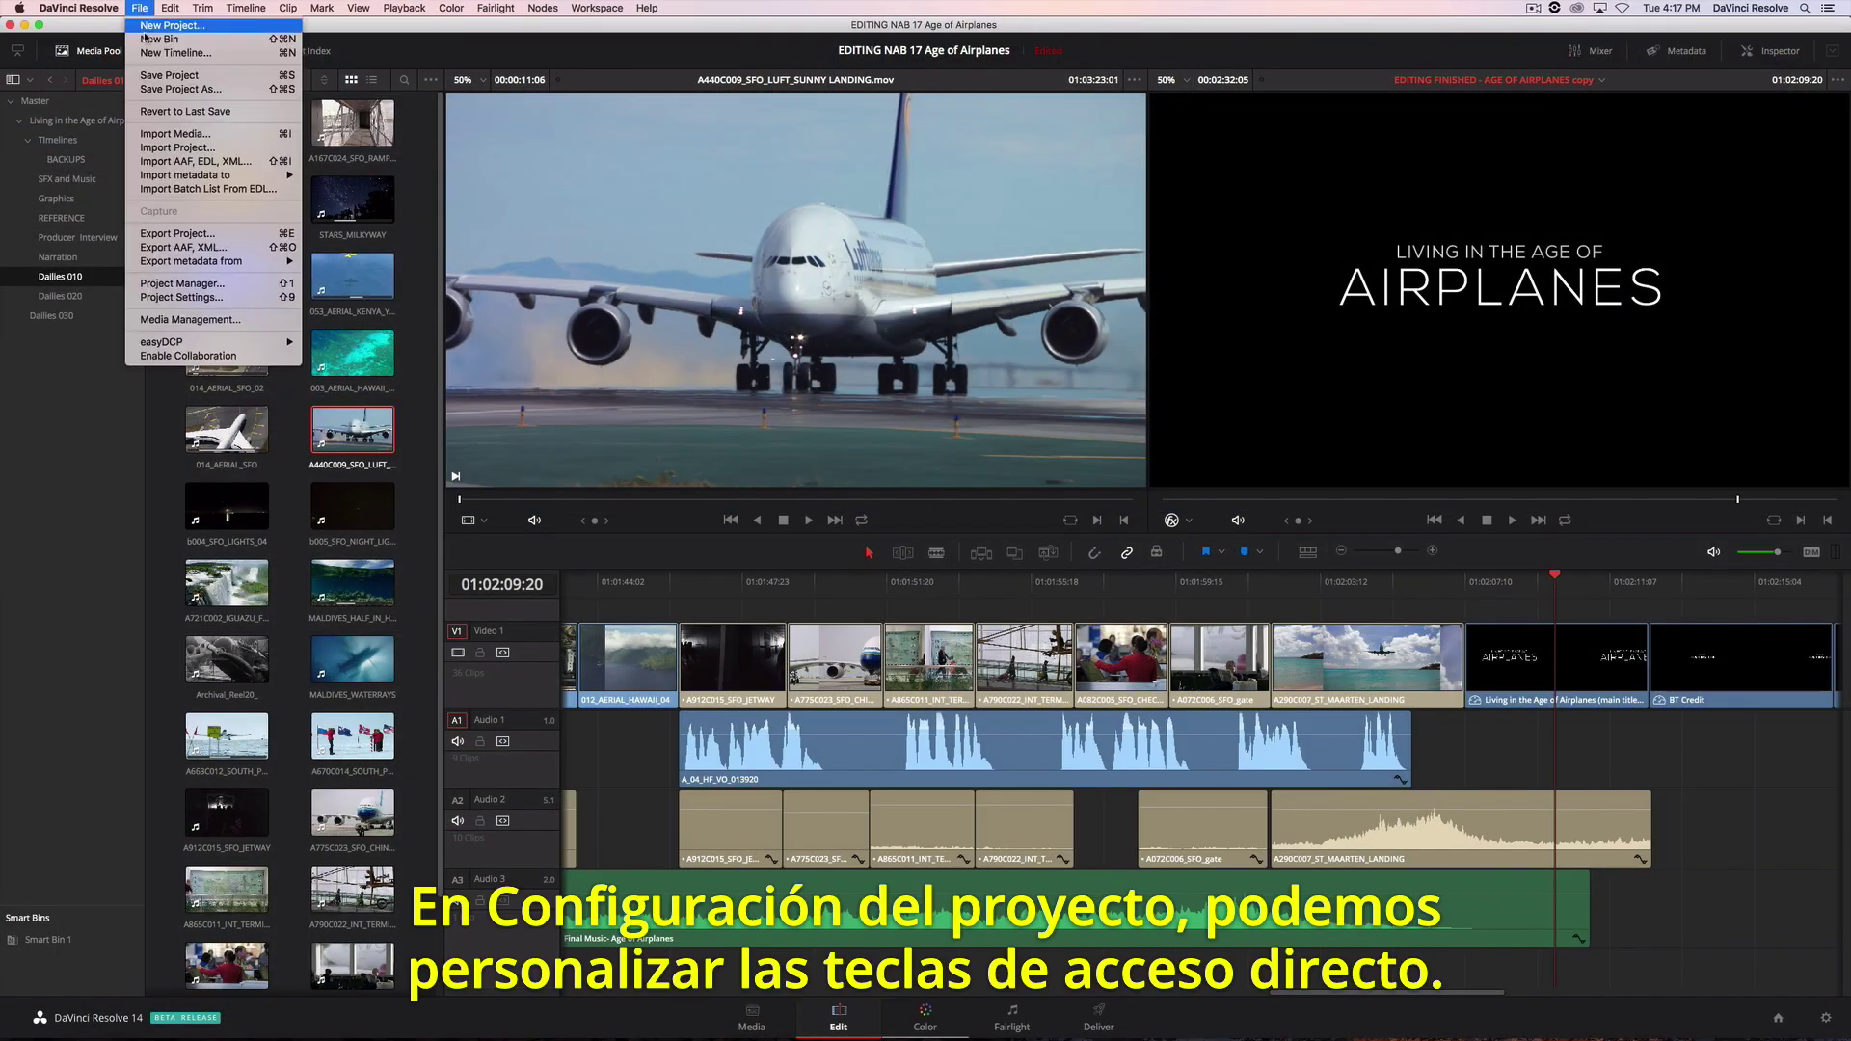
pyautogui.click(169, 301)
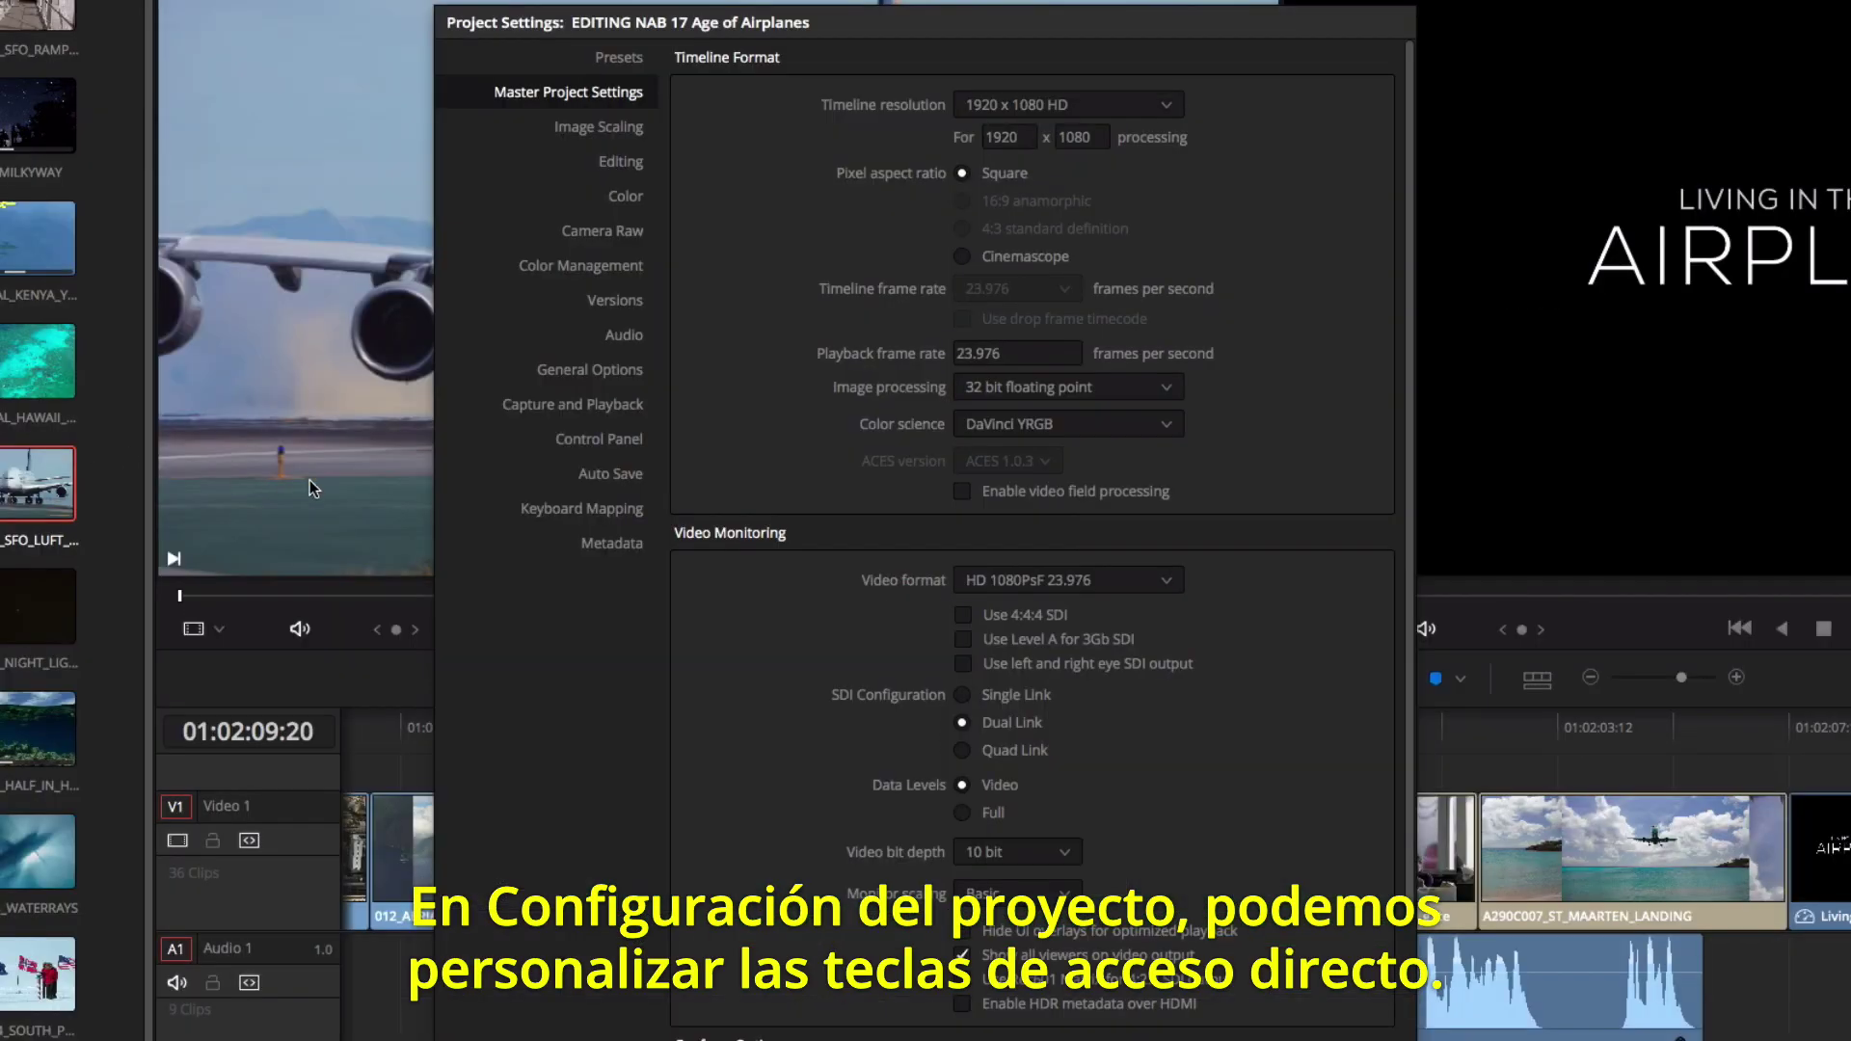
pyautogui.click(526, 518)
pyautogui.click(830, 107)
pyautogui.click(816, 145)
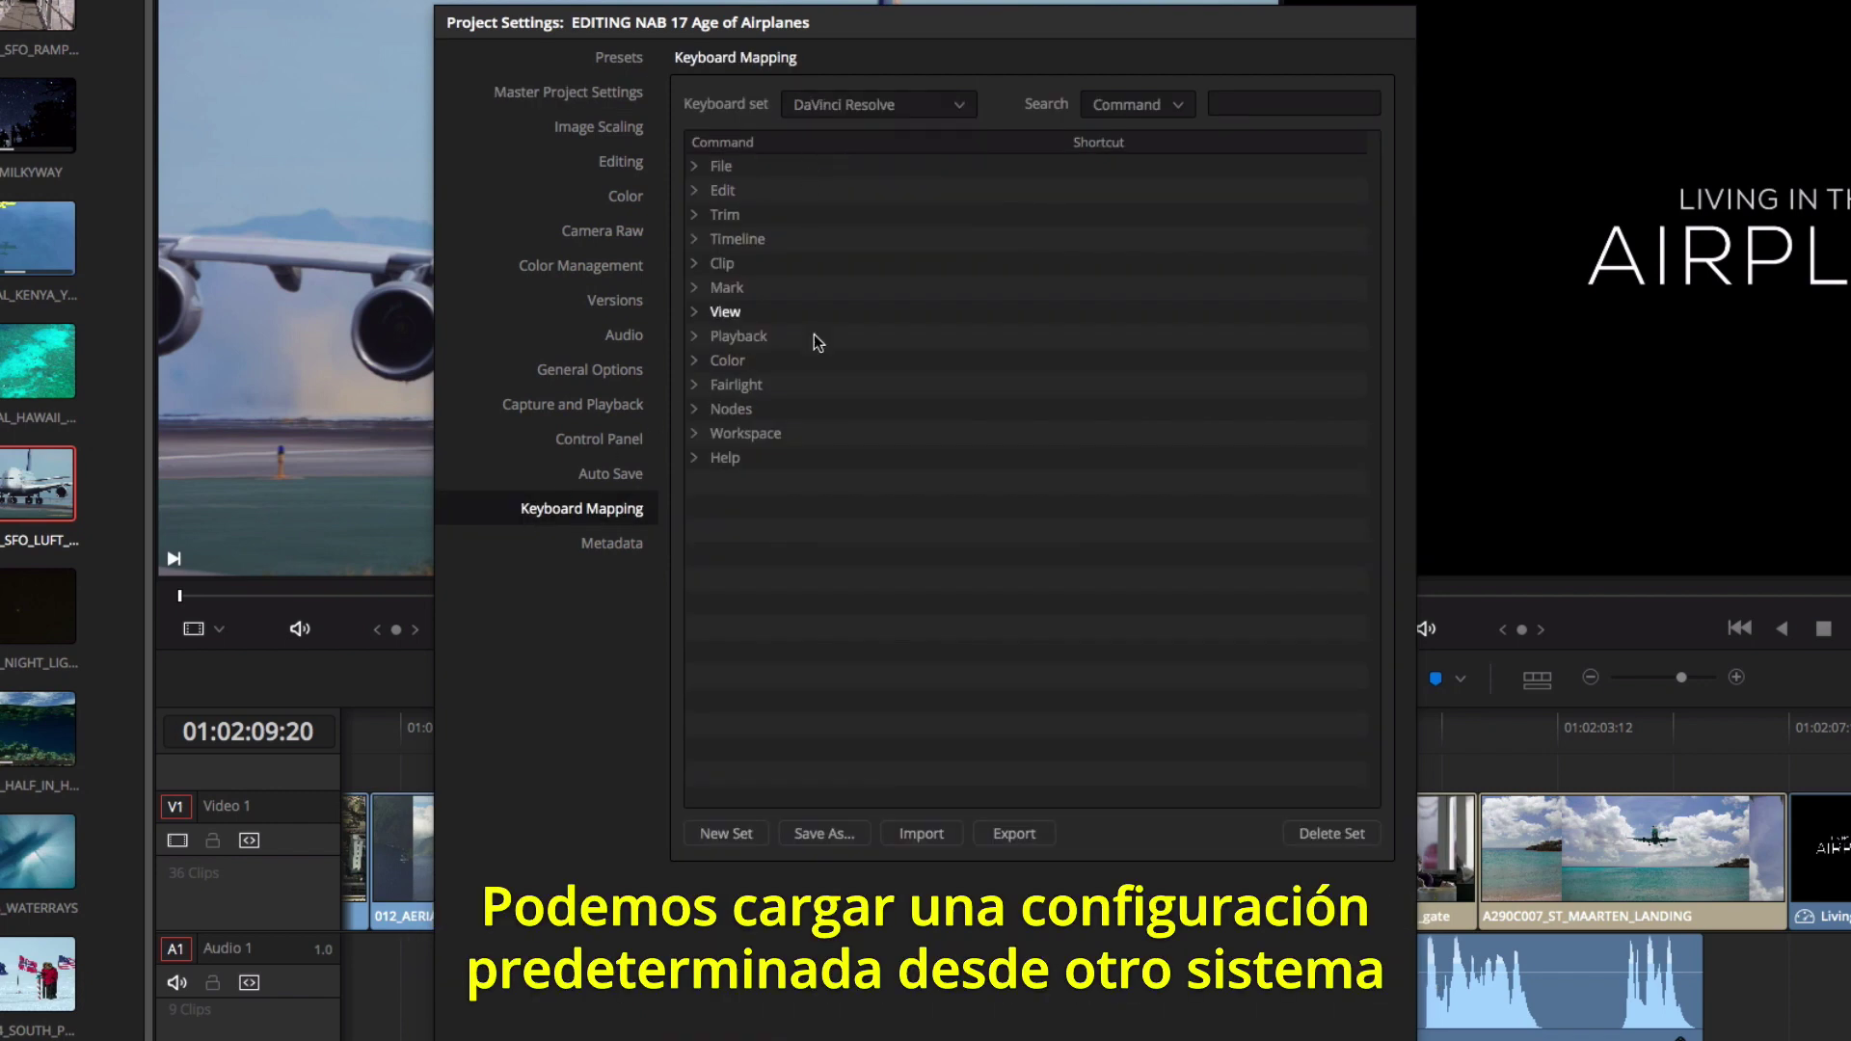
# Step: Create a new keyboard set named My Keyboard
pyautogui.click(725, 832)
pyautogui.write('My Keyboard')
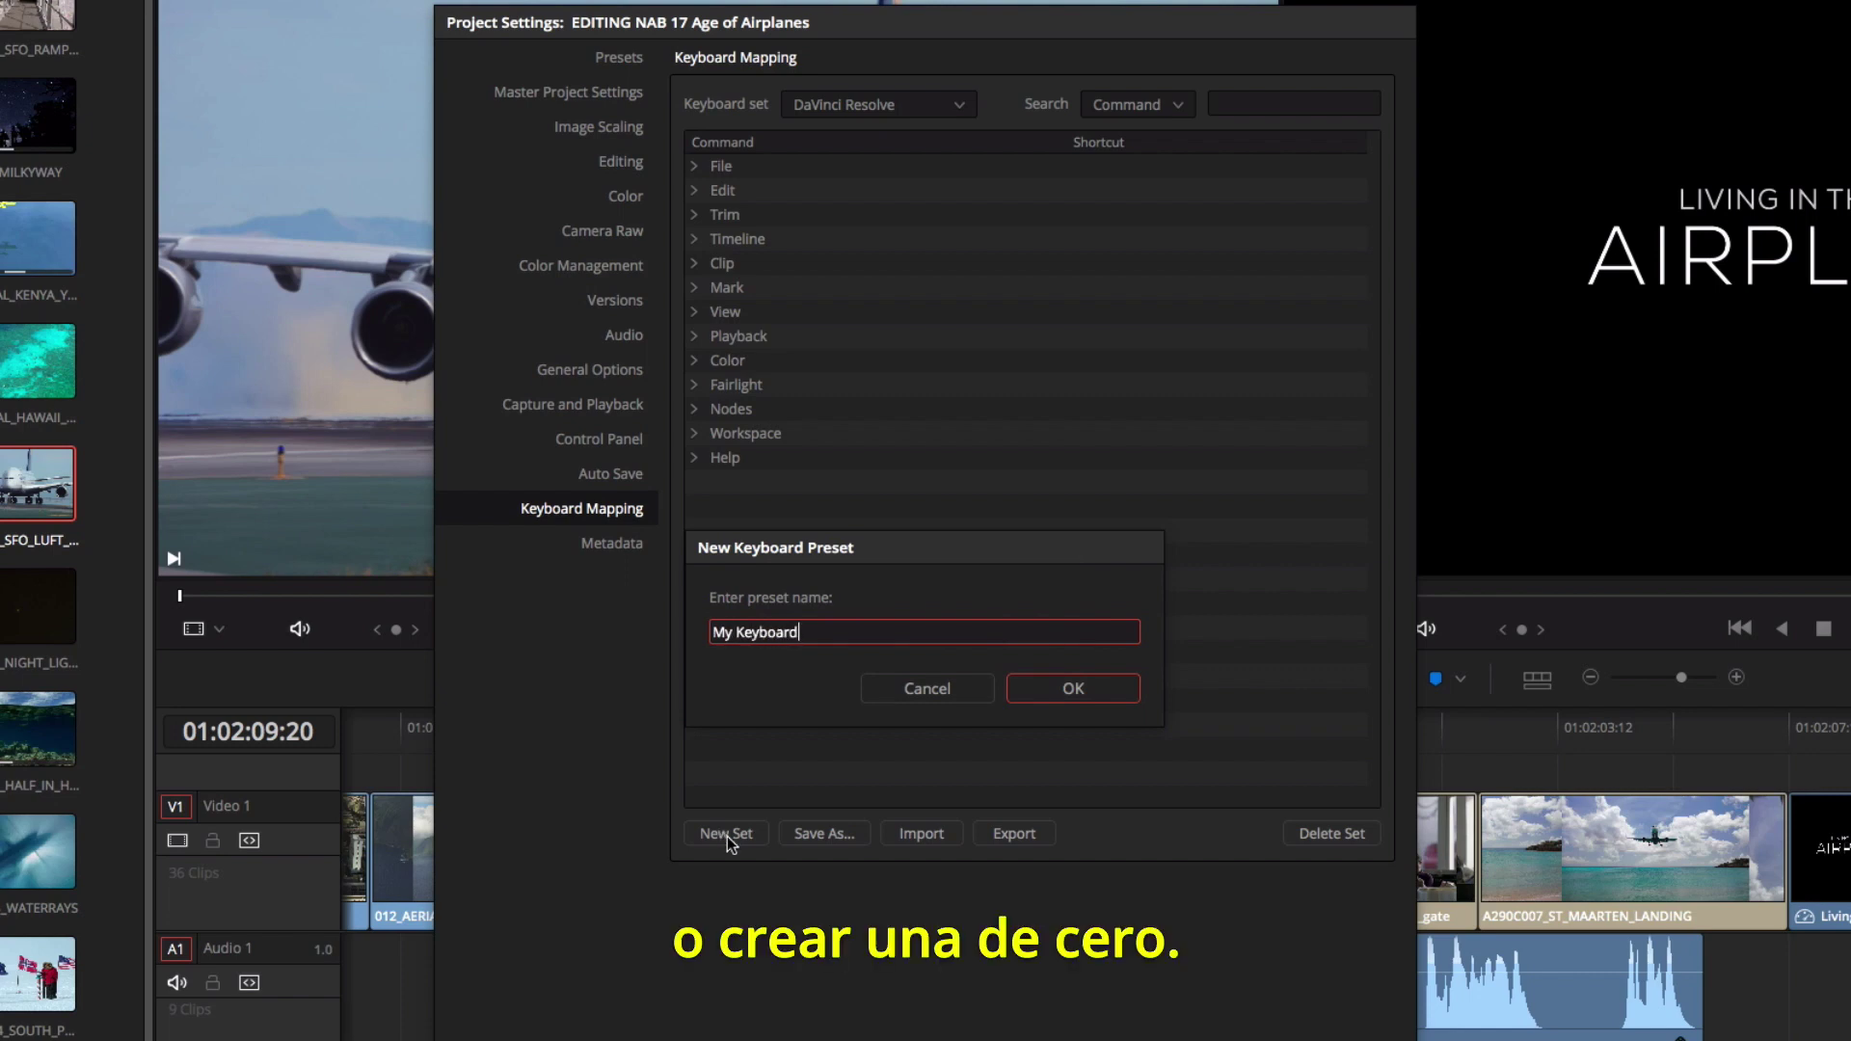
pyautogui.click(1051, 694)
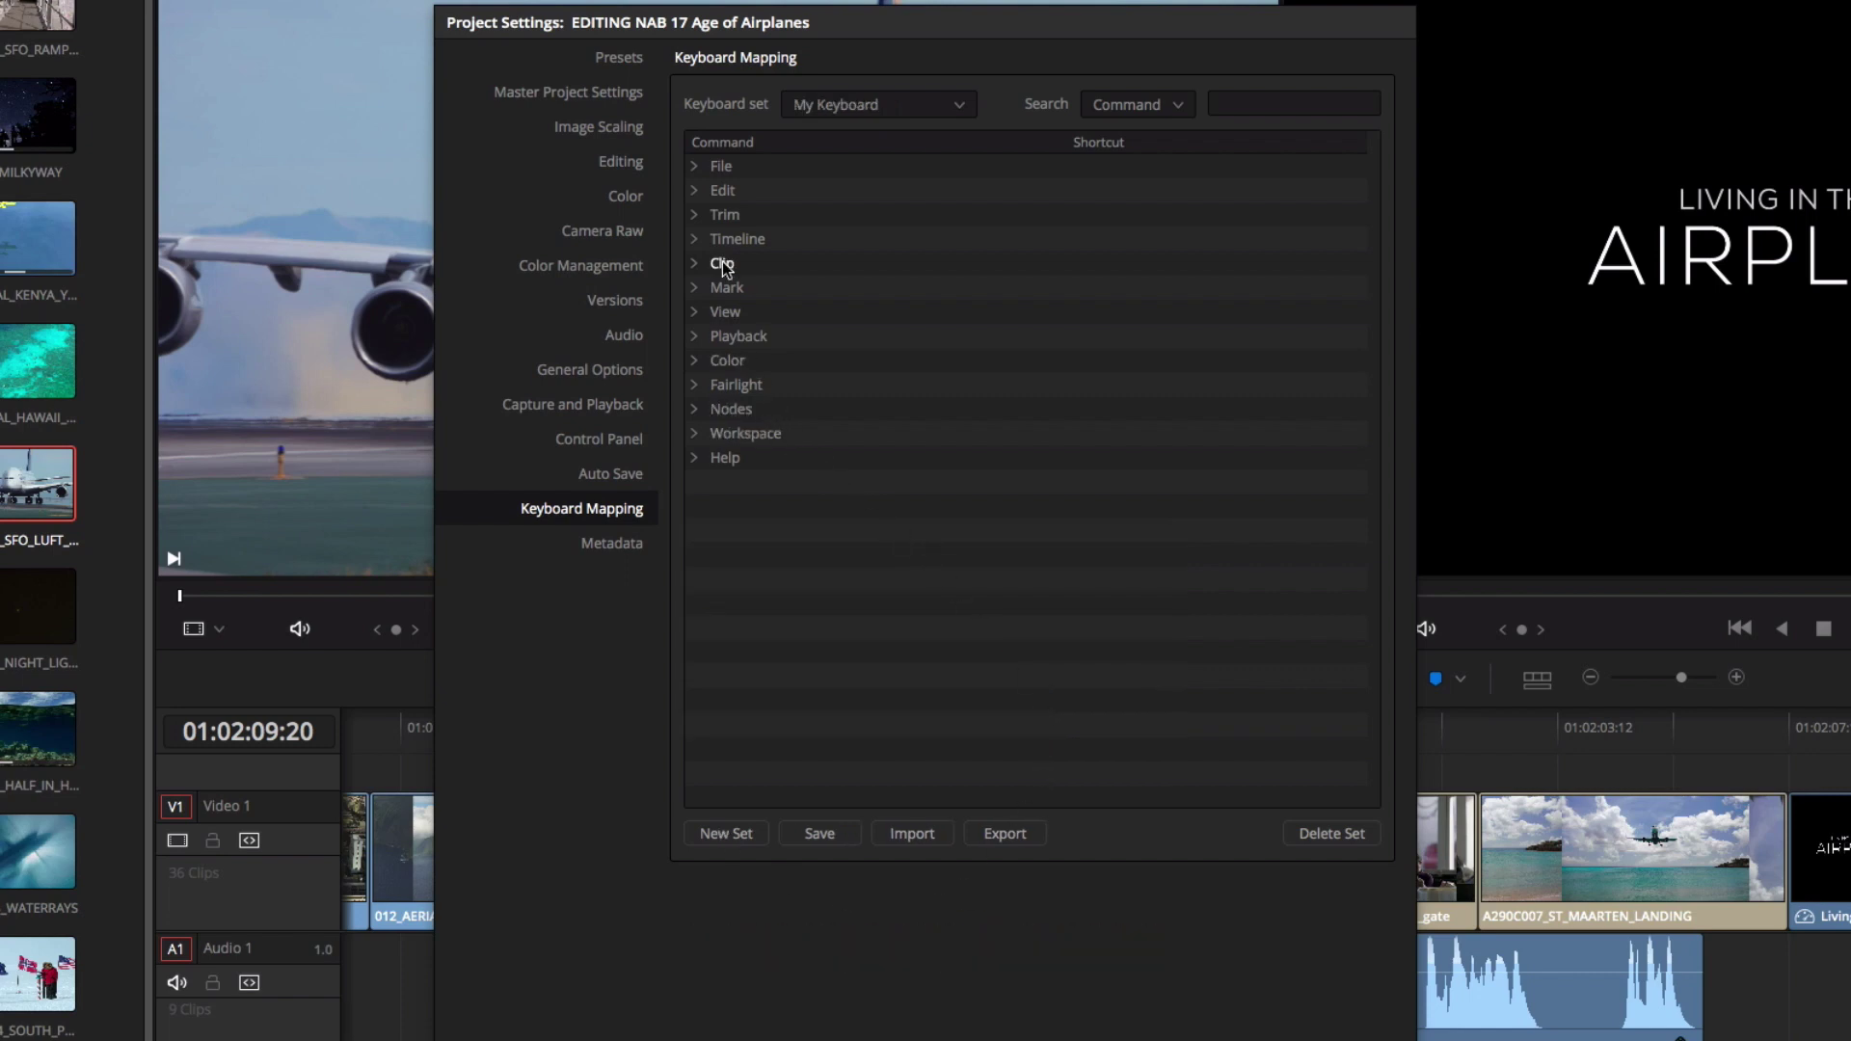
# Step: Assign the shortcut P to the Trim command Normal Edit Mode and save the keyboard set and project settings
pyautogui.click(723, 214)
pyautogui.click(1079, 241)
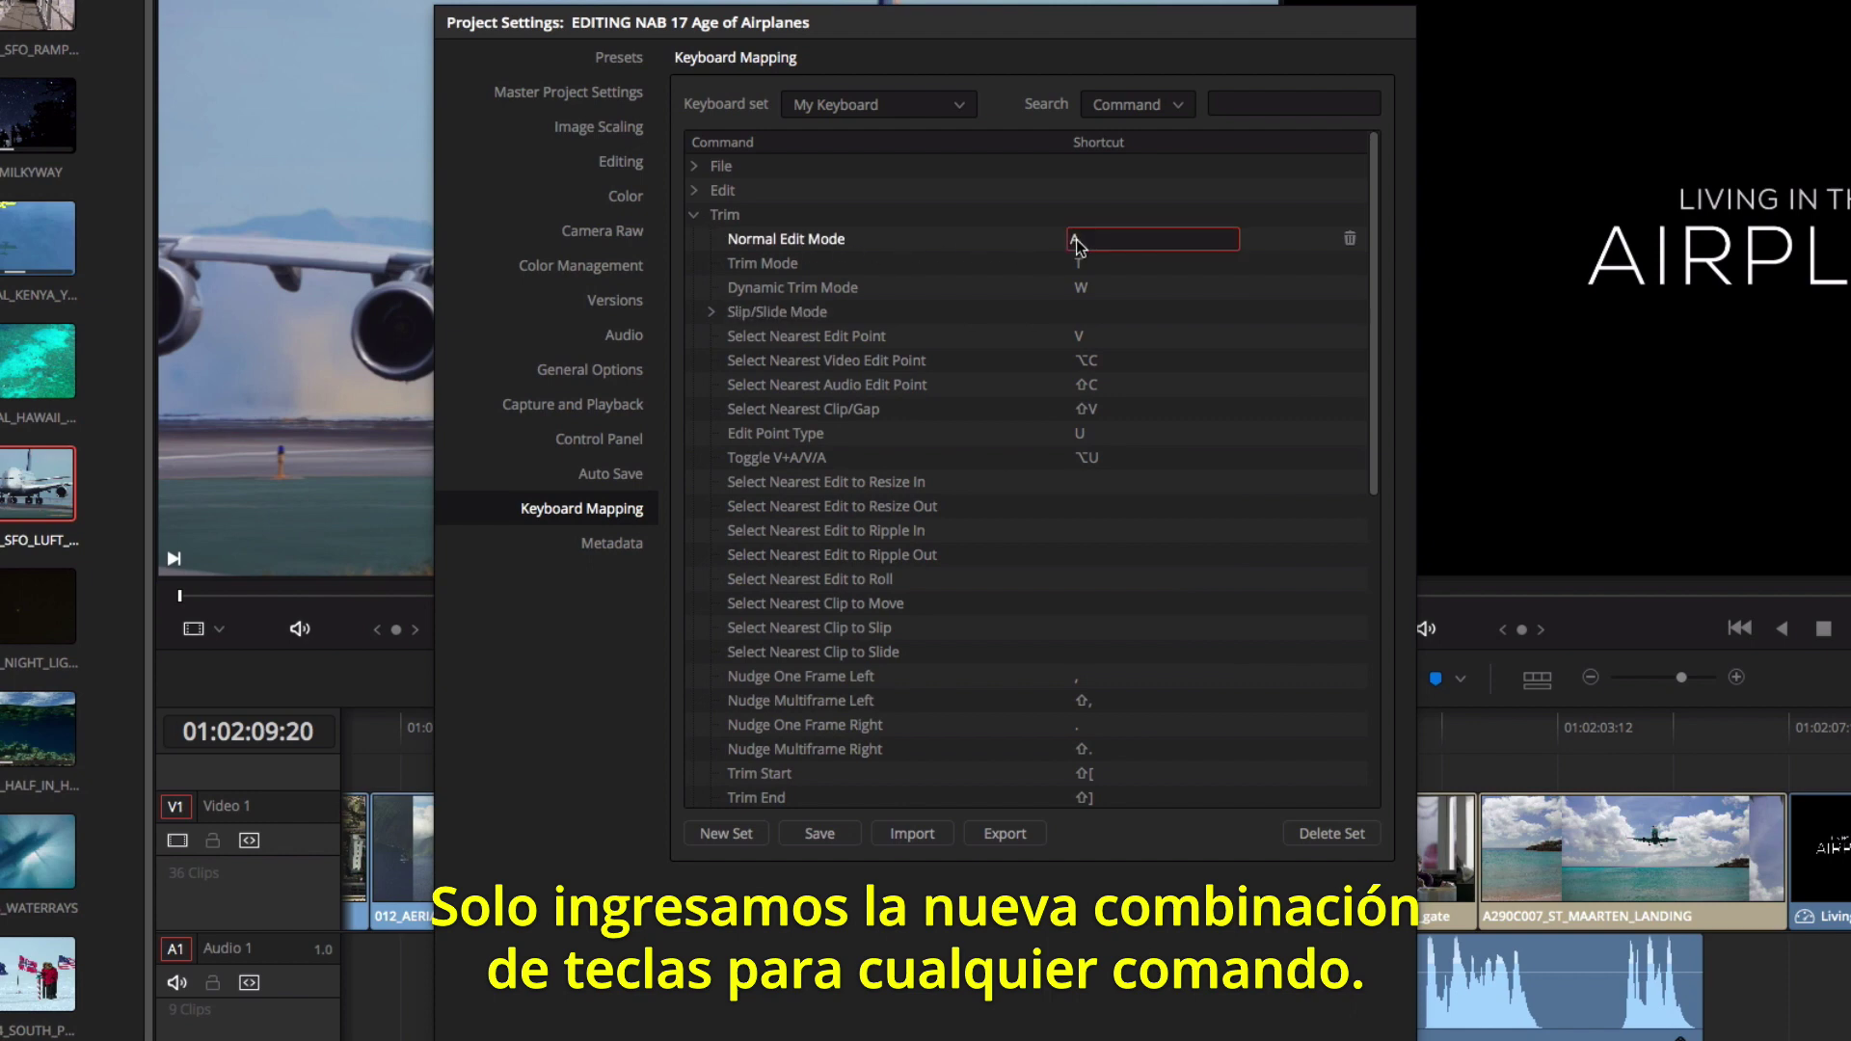
pyautogui.click(1121, 274)
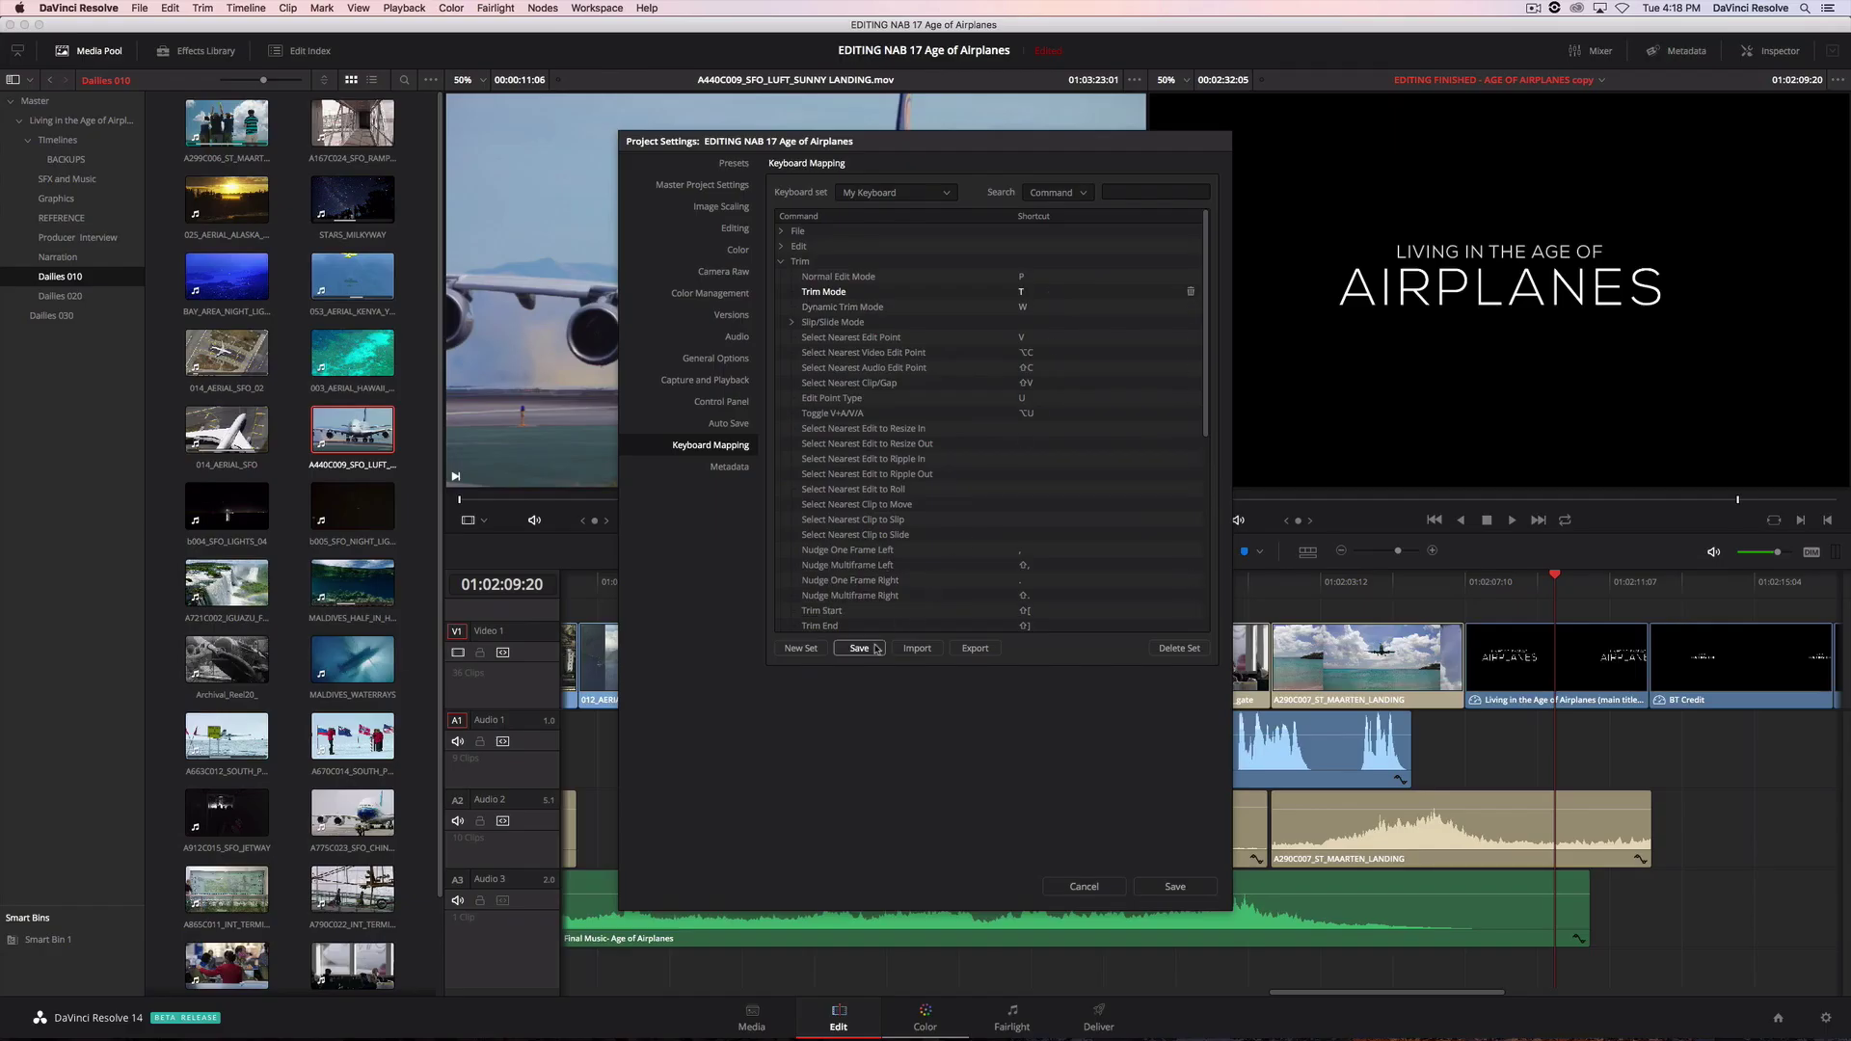
pyautogui.click(1178, 883)
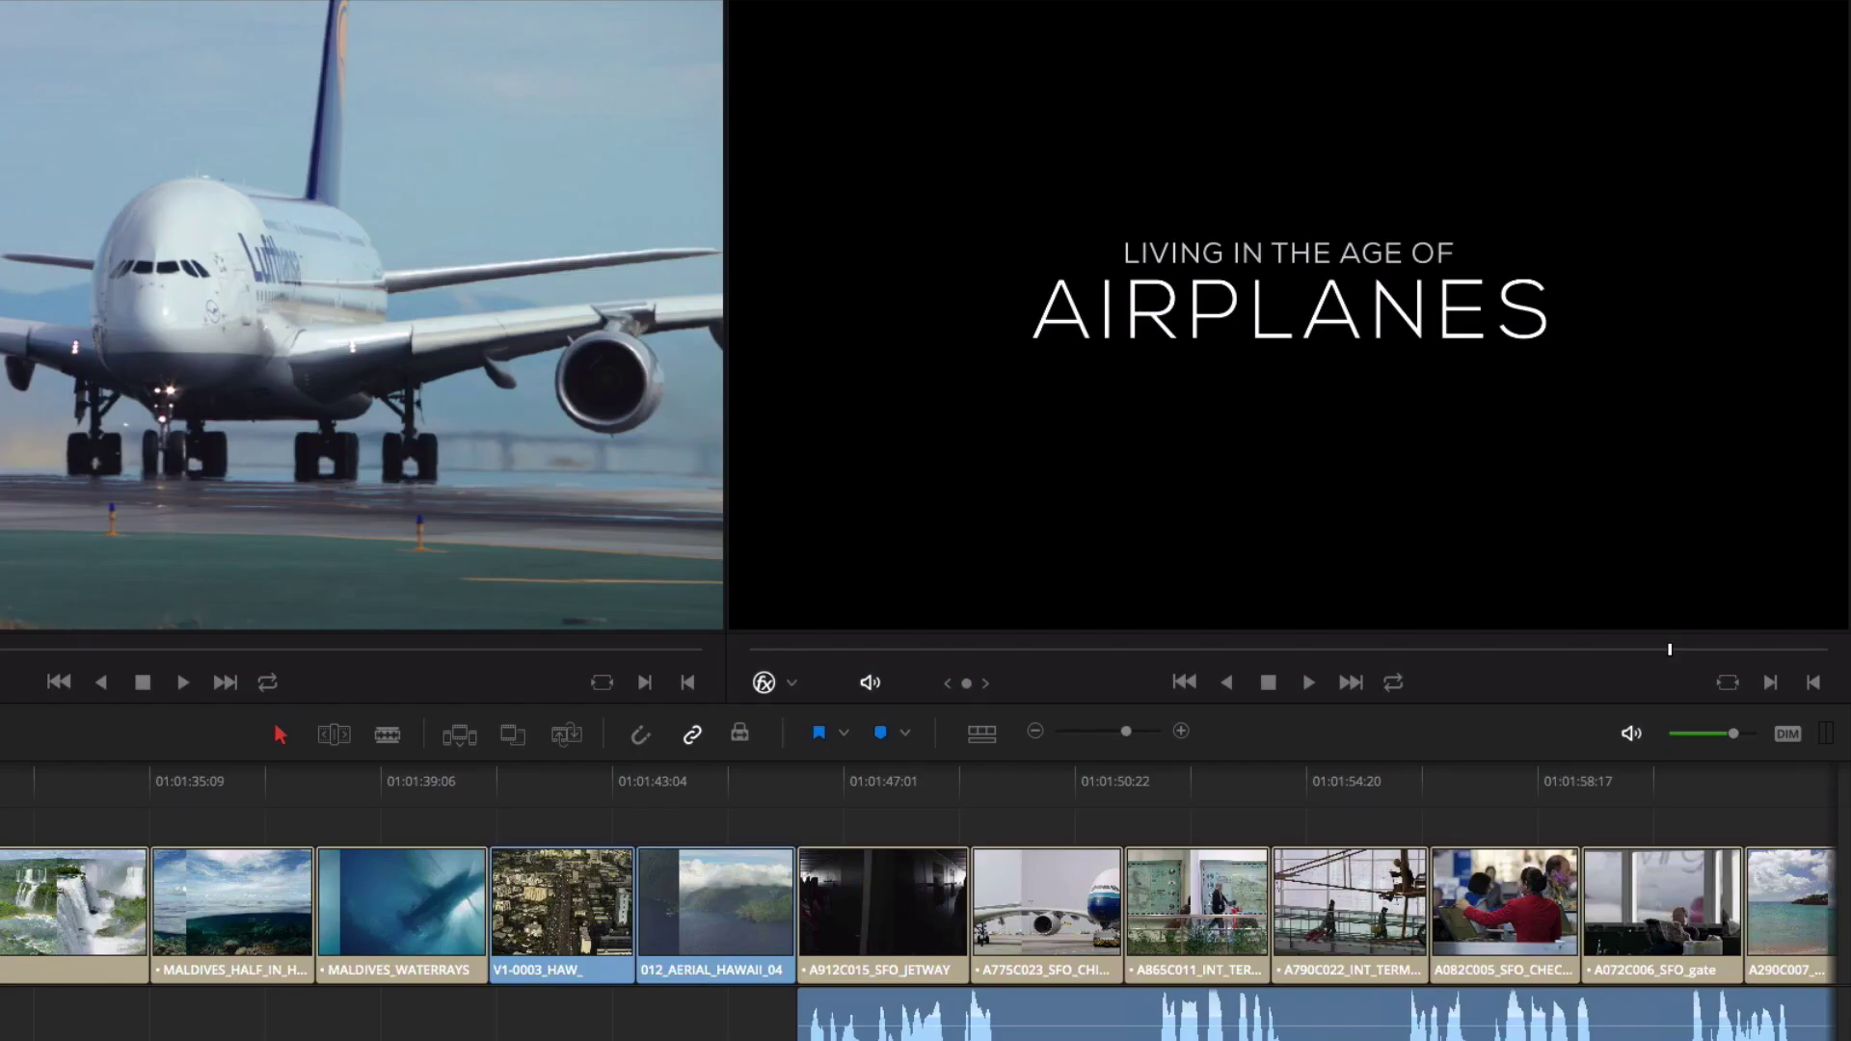
# Step: Add a 24 frame cross dissolve at the cut between MALDIVES_HALF_IN_HALF_OUT and MALDIVES_WATERRAYS and play it back
pyautogui.press('space')
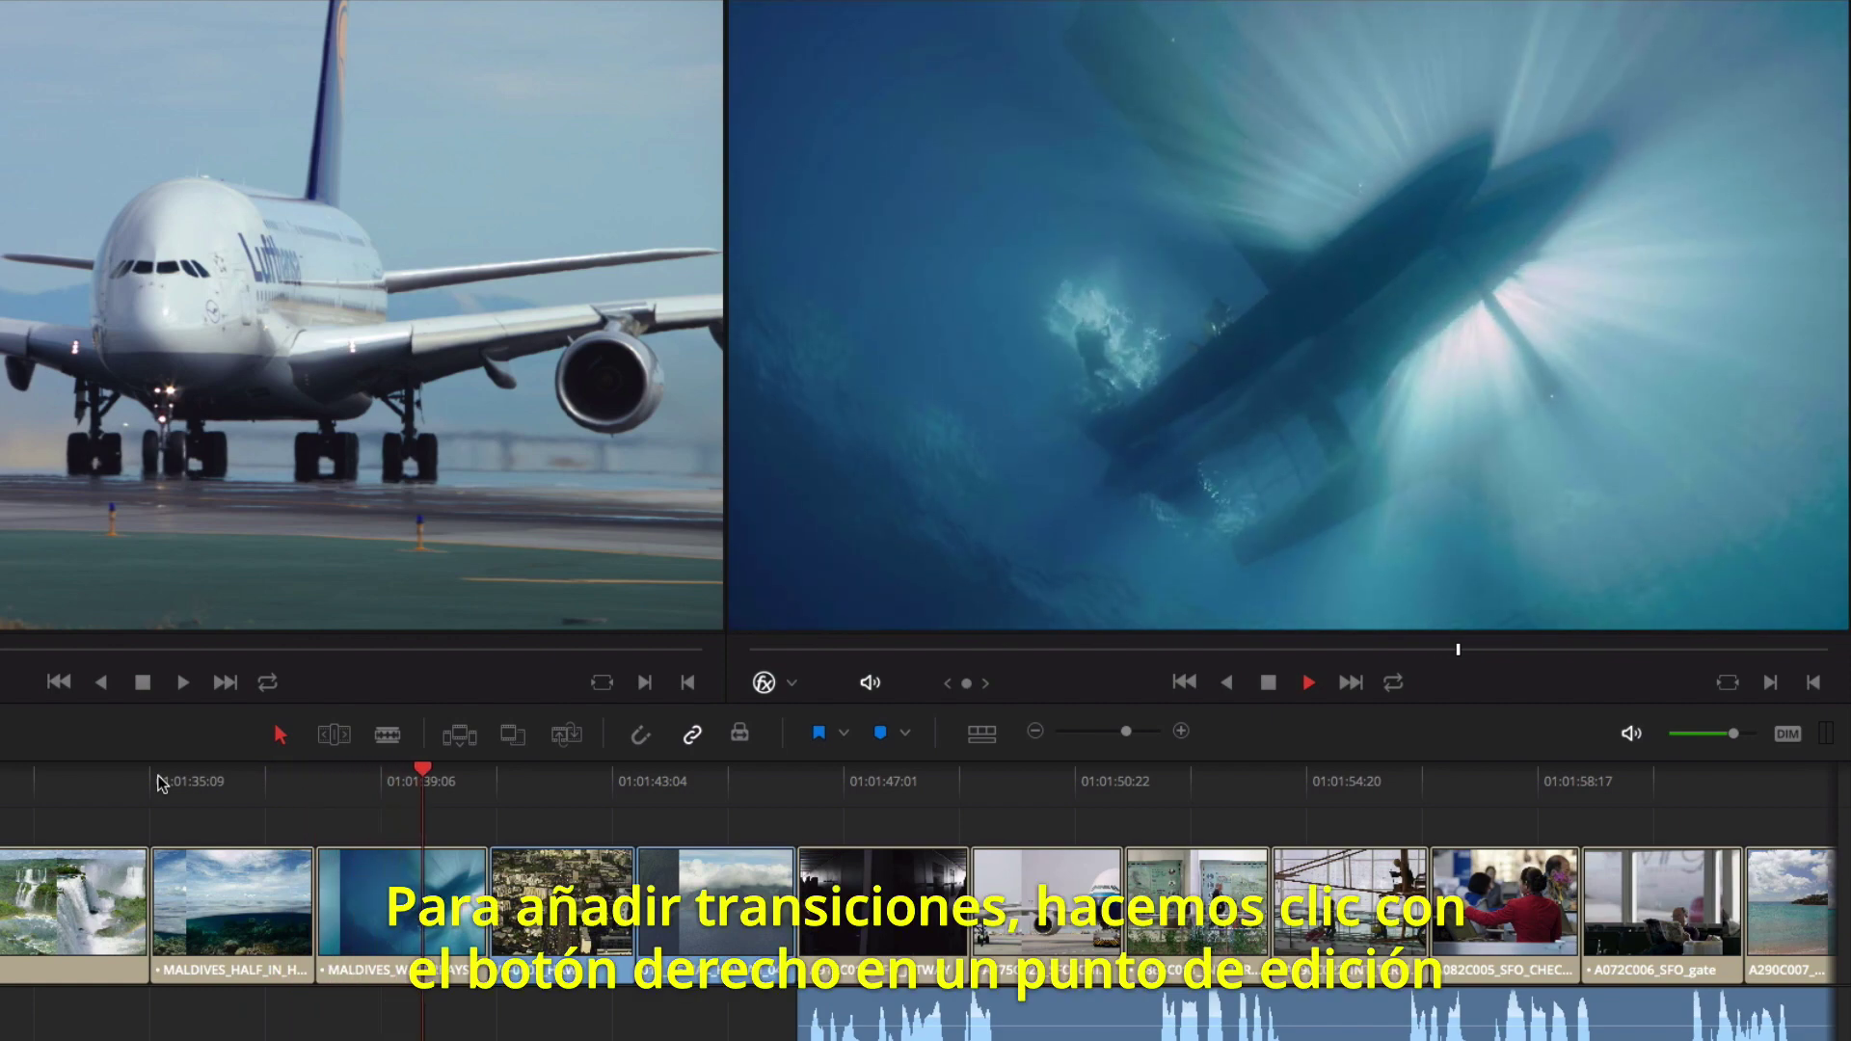
pyautogui.rightClick(315, 893)
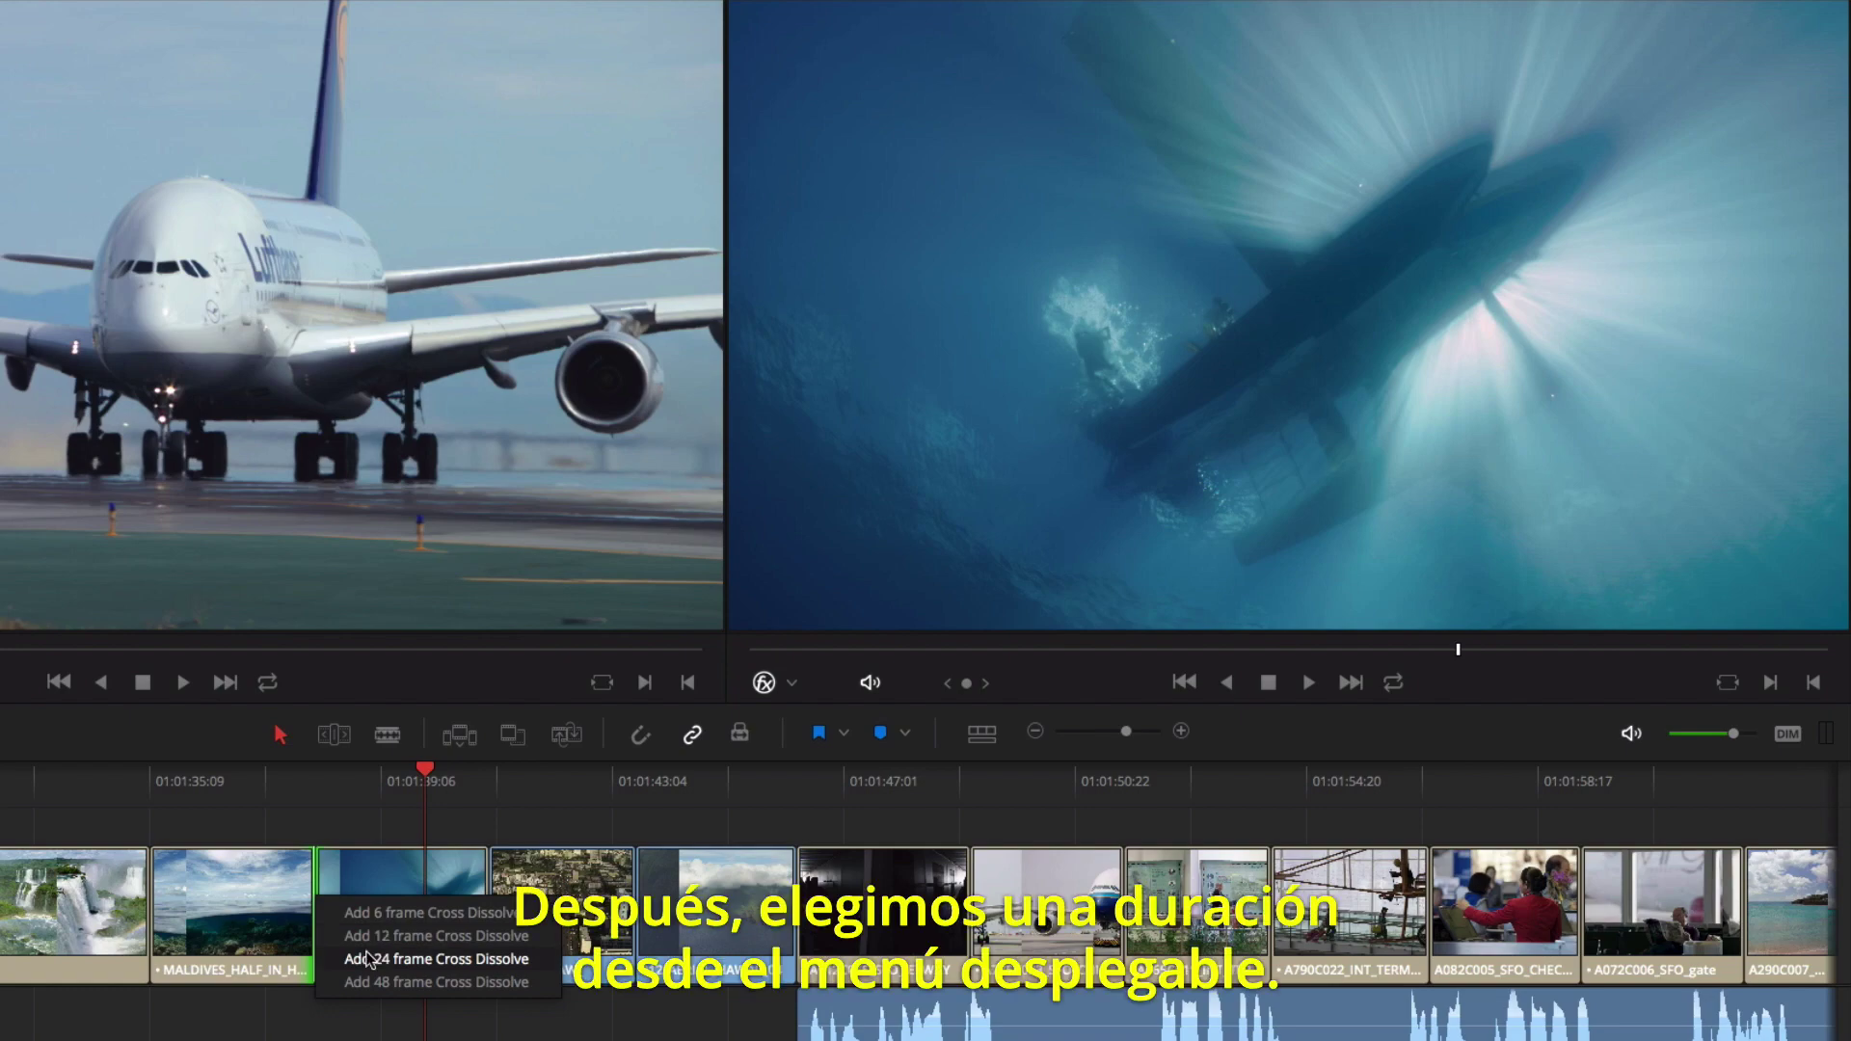
pyautogui.click(368, 958)
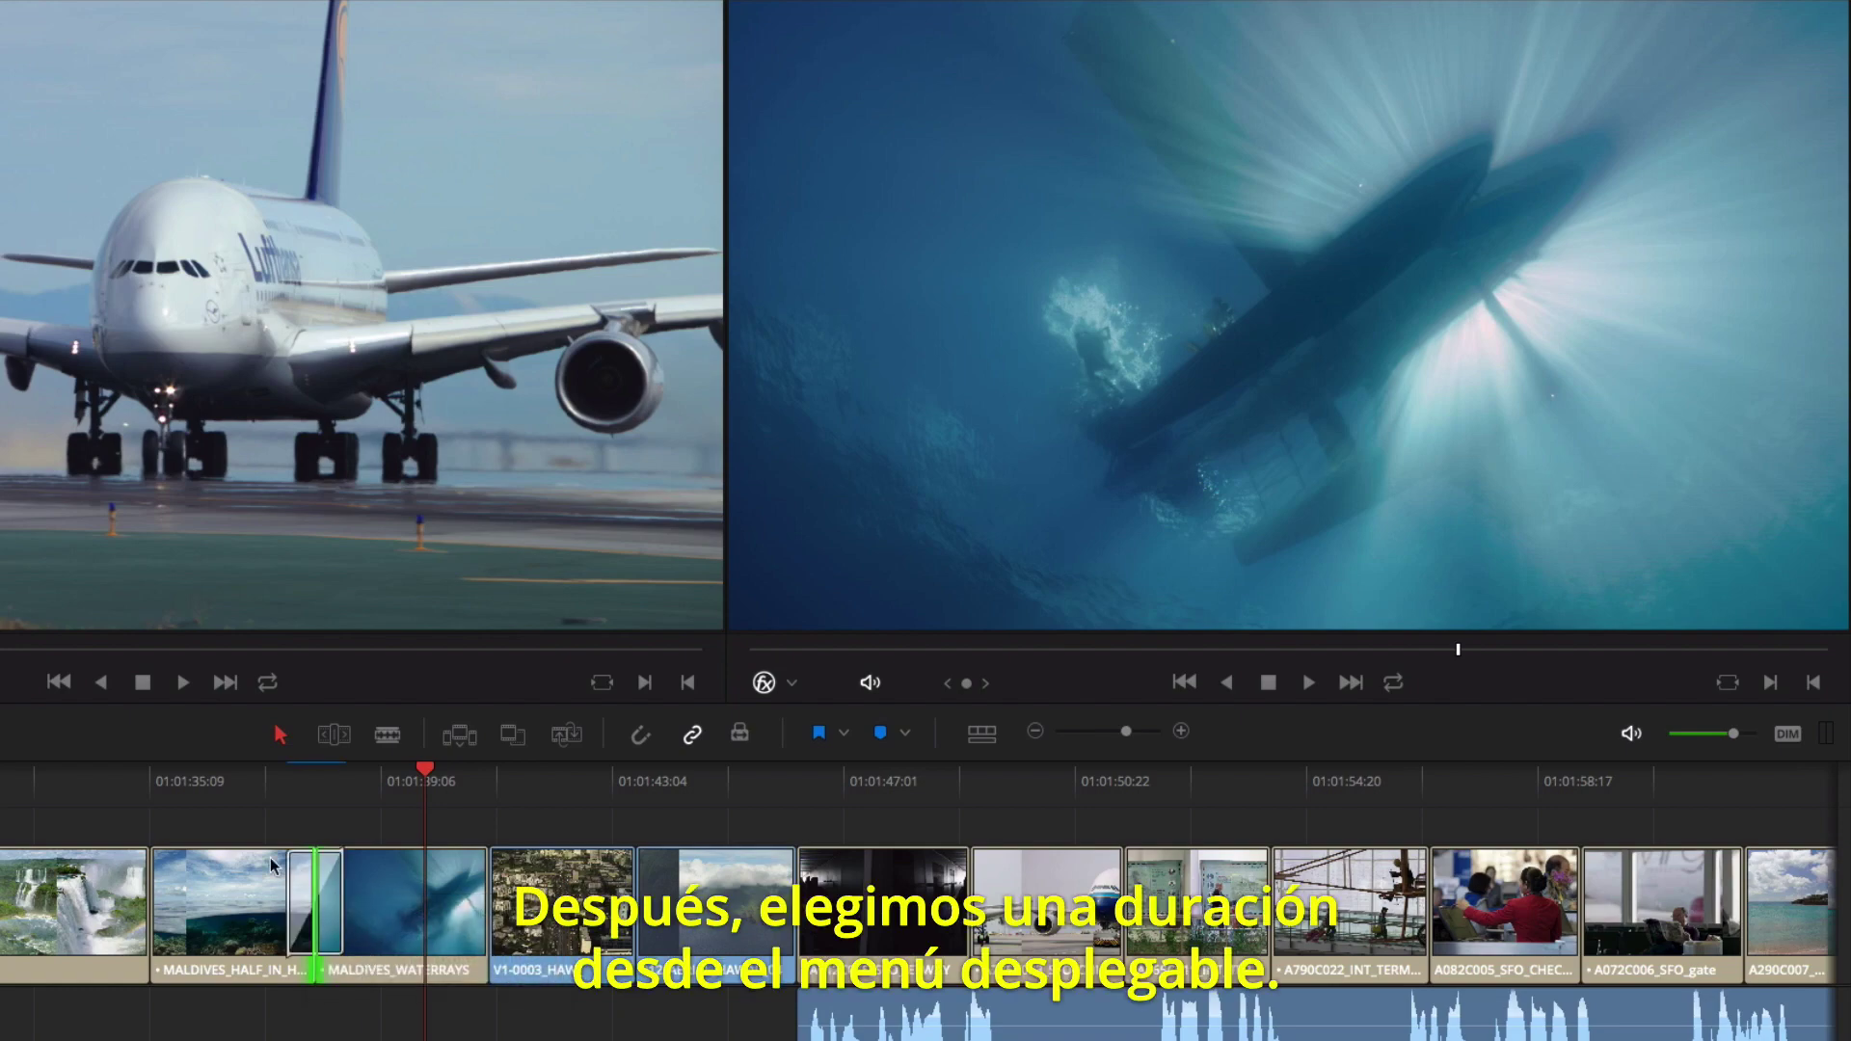
pyautogui.click(171, 779)
pyautogui.press('space')
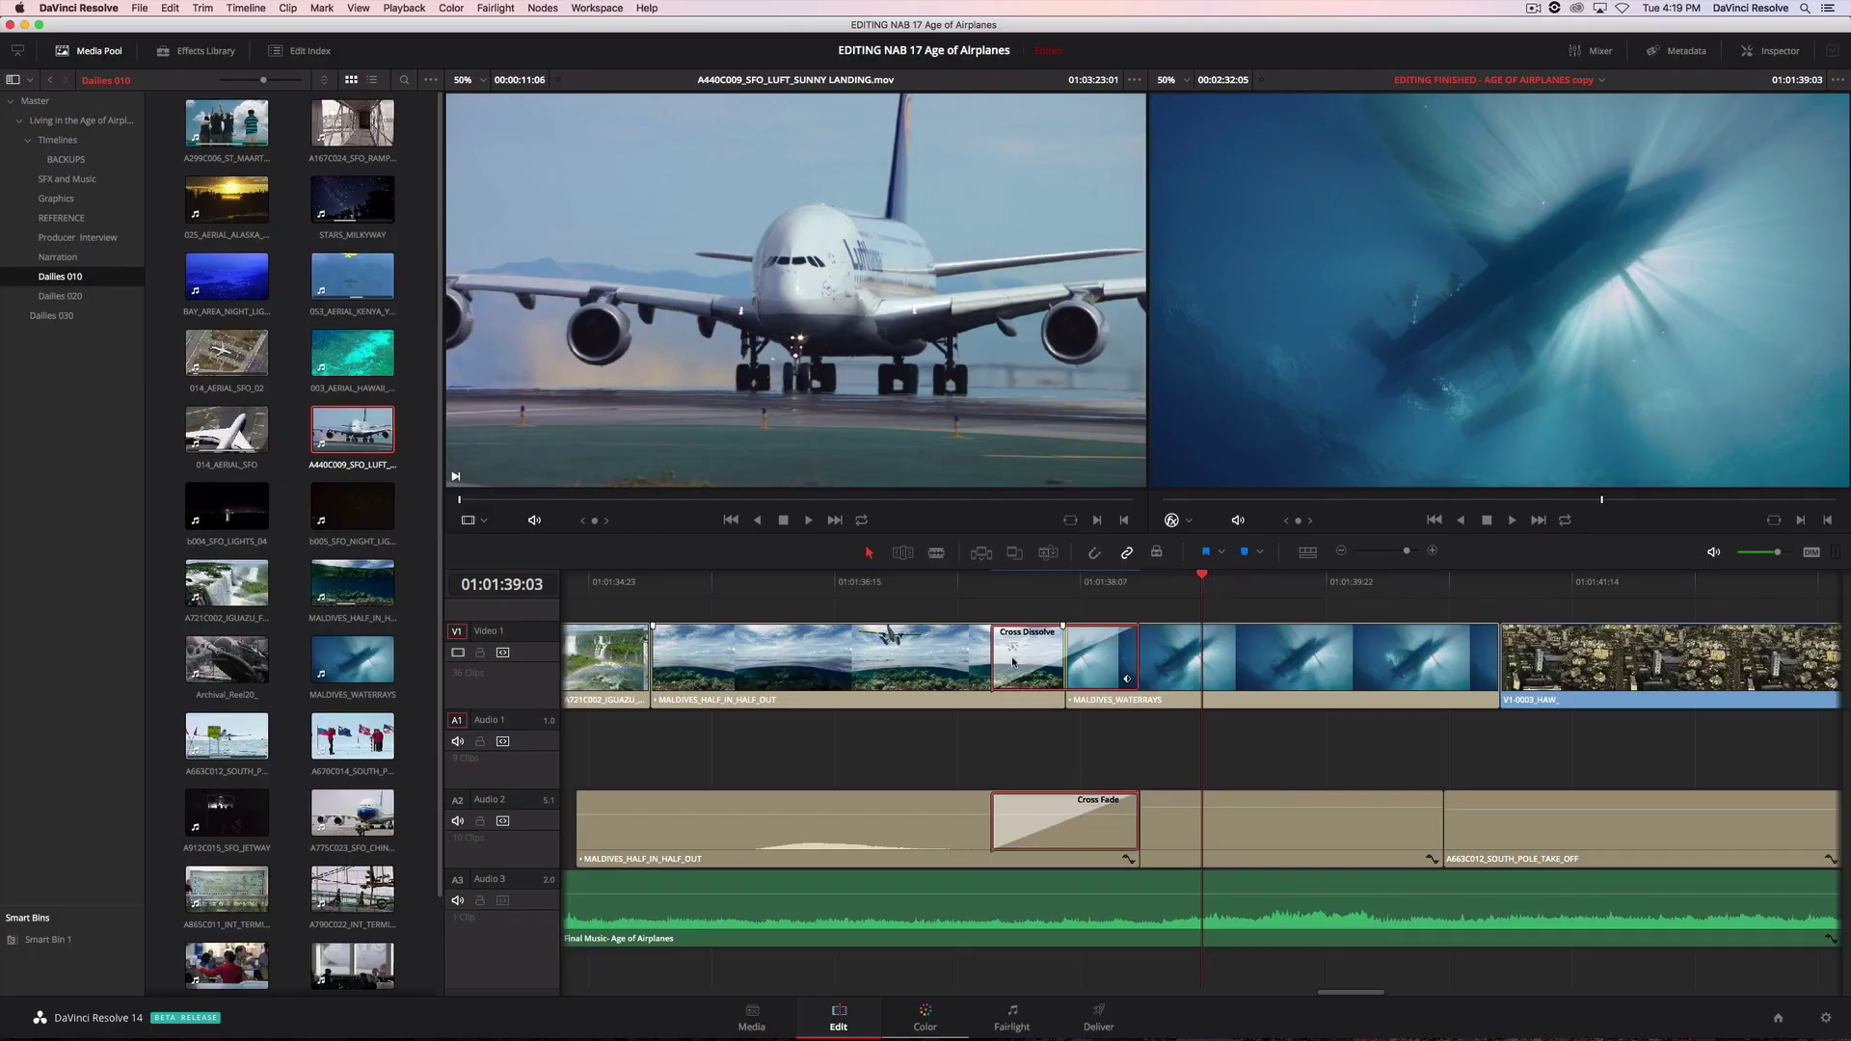
# Step: Open the cross dissolve's properties and set the transition duration to 1.1 seconds (26 frames)
pyautogui.doubleClick(1012, 663)
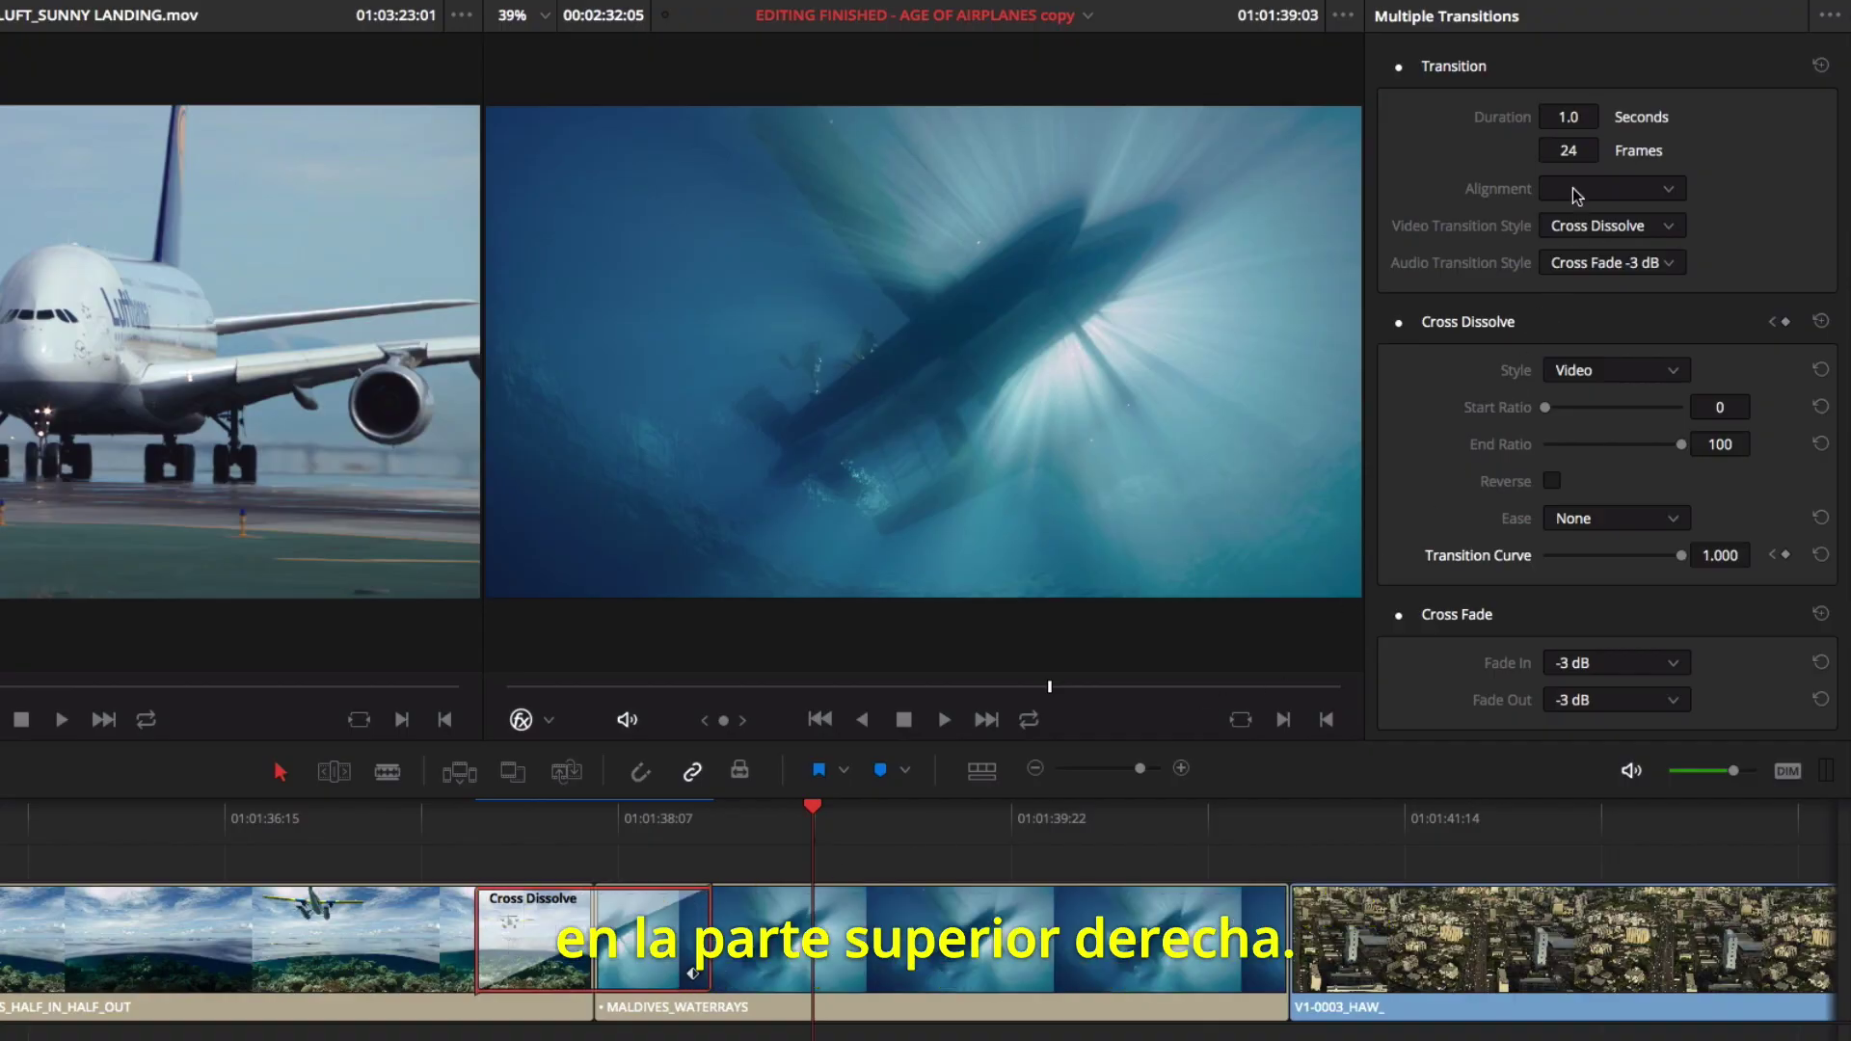
pyautogui.moveTo(1568, 117)
pyautogui.mouseDown()
pyautogui.moveTo(1547, 117)
pyautogui.moveTo(1605, 114)
pyautogui.mouseUp()
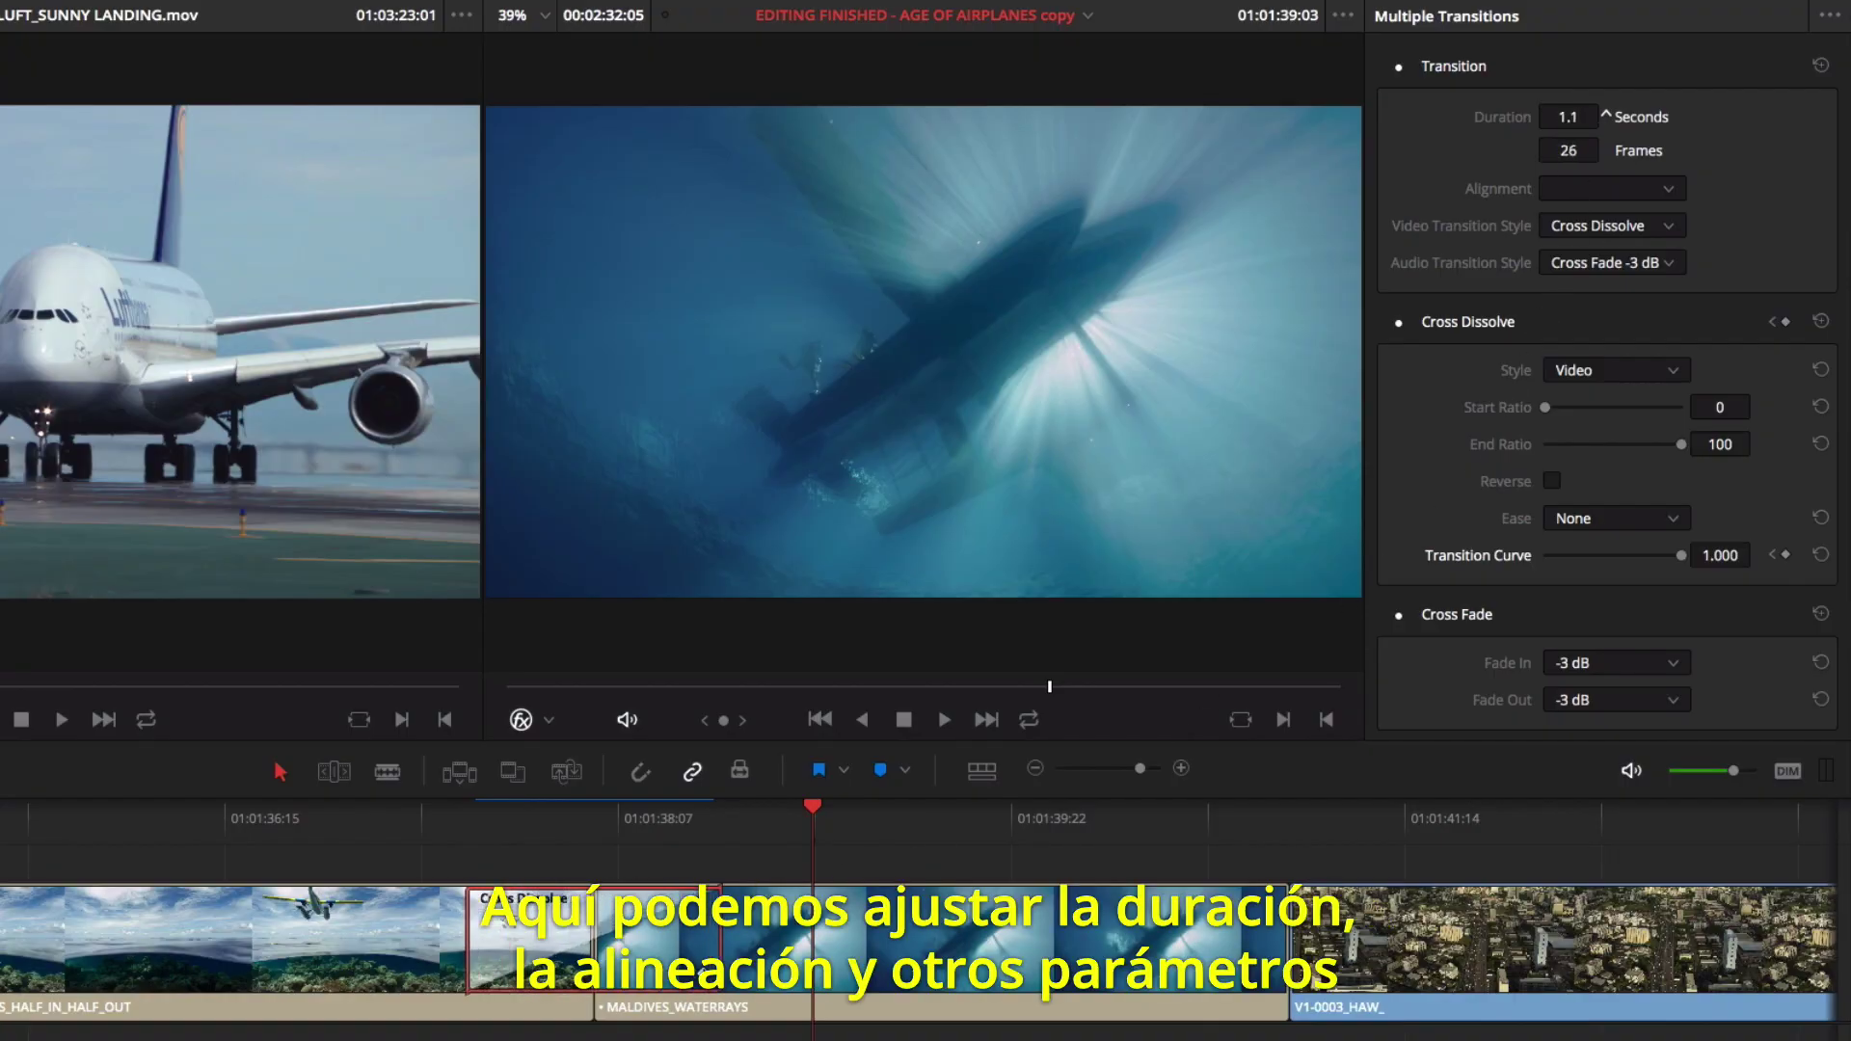
# Step: Set the cross dissolve's alignment to Center On Edit and its style to Film
pyautogui.click(1610, 192)
pyautogui.click(1618, 247)
pyautogui.click(1643, 371)
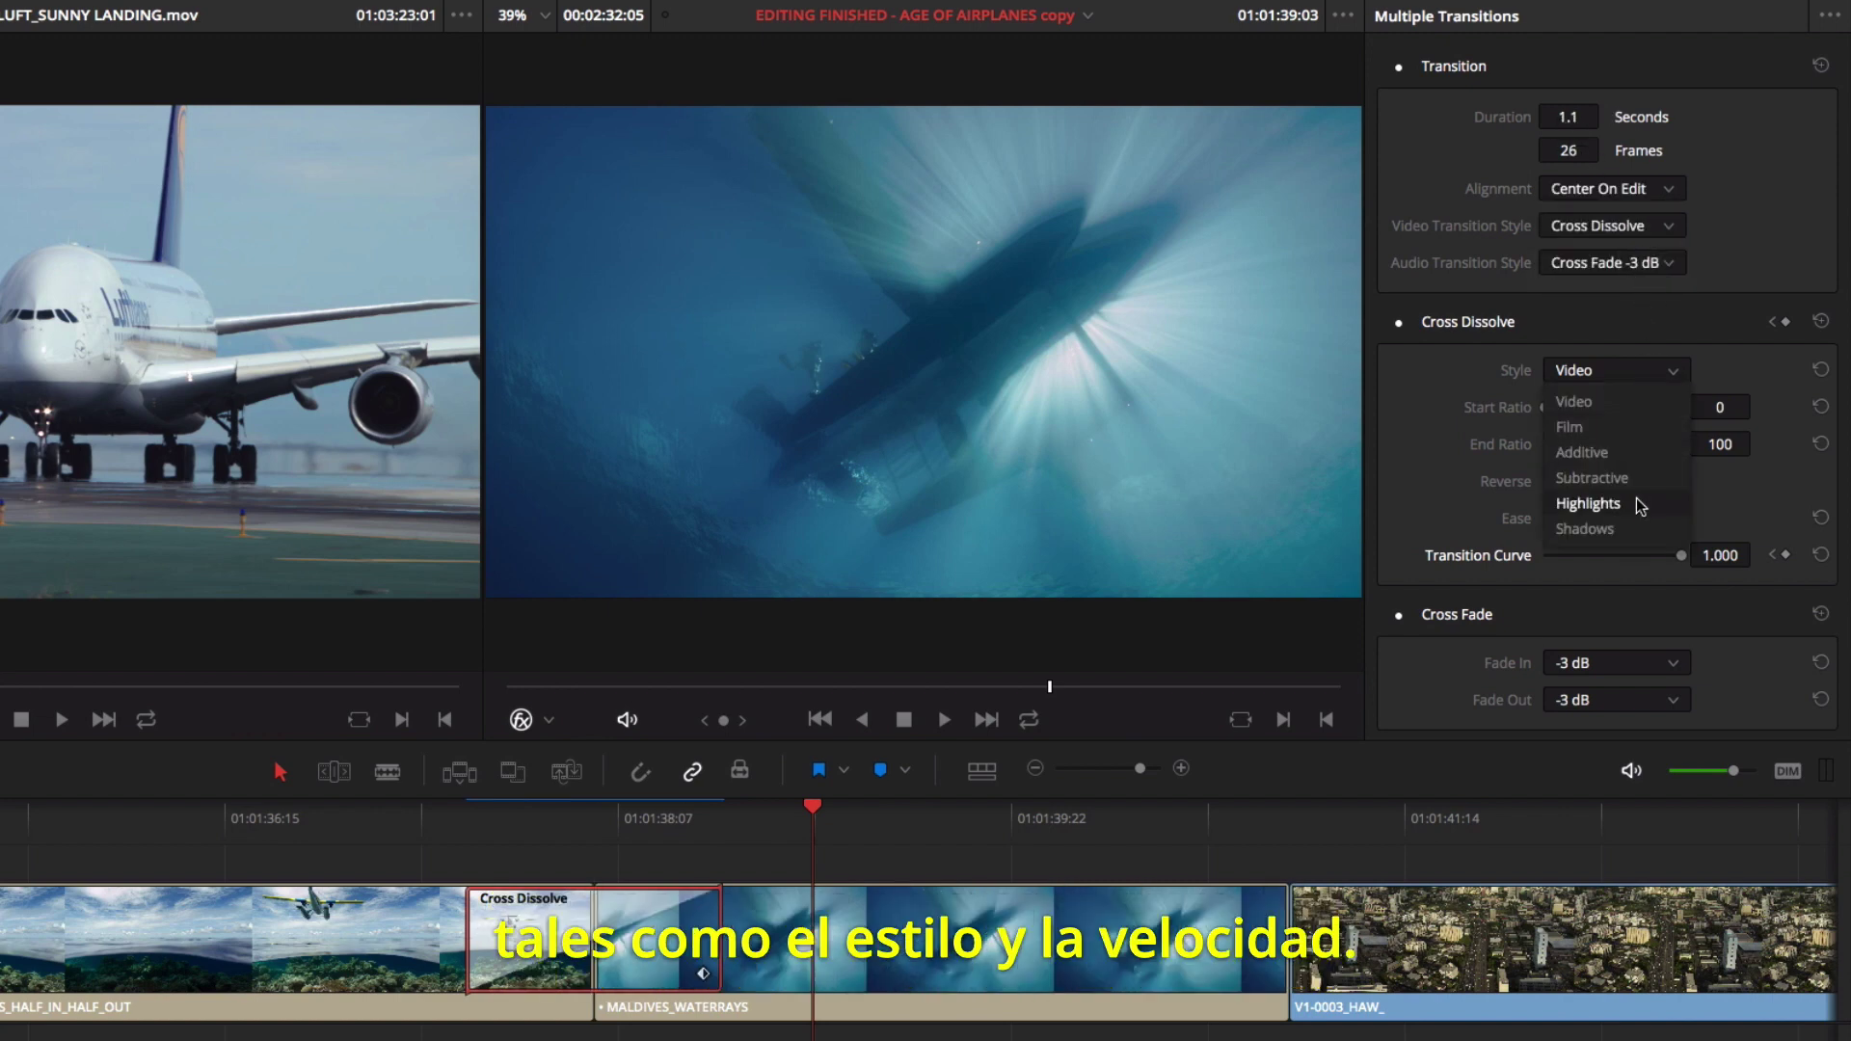
pyautogui.click(1618, 436)
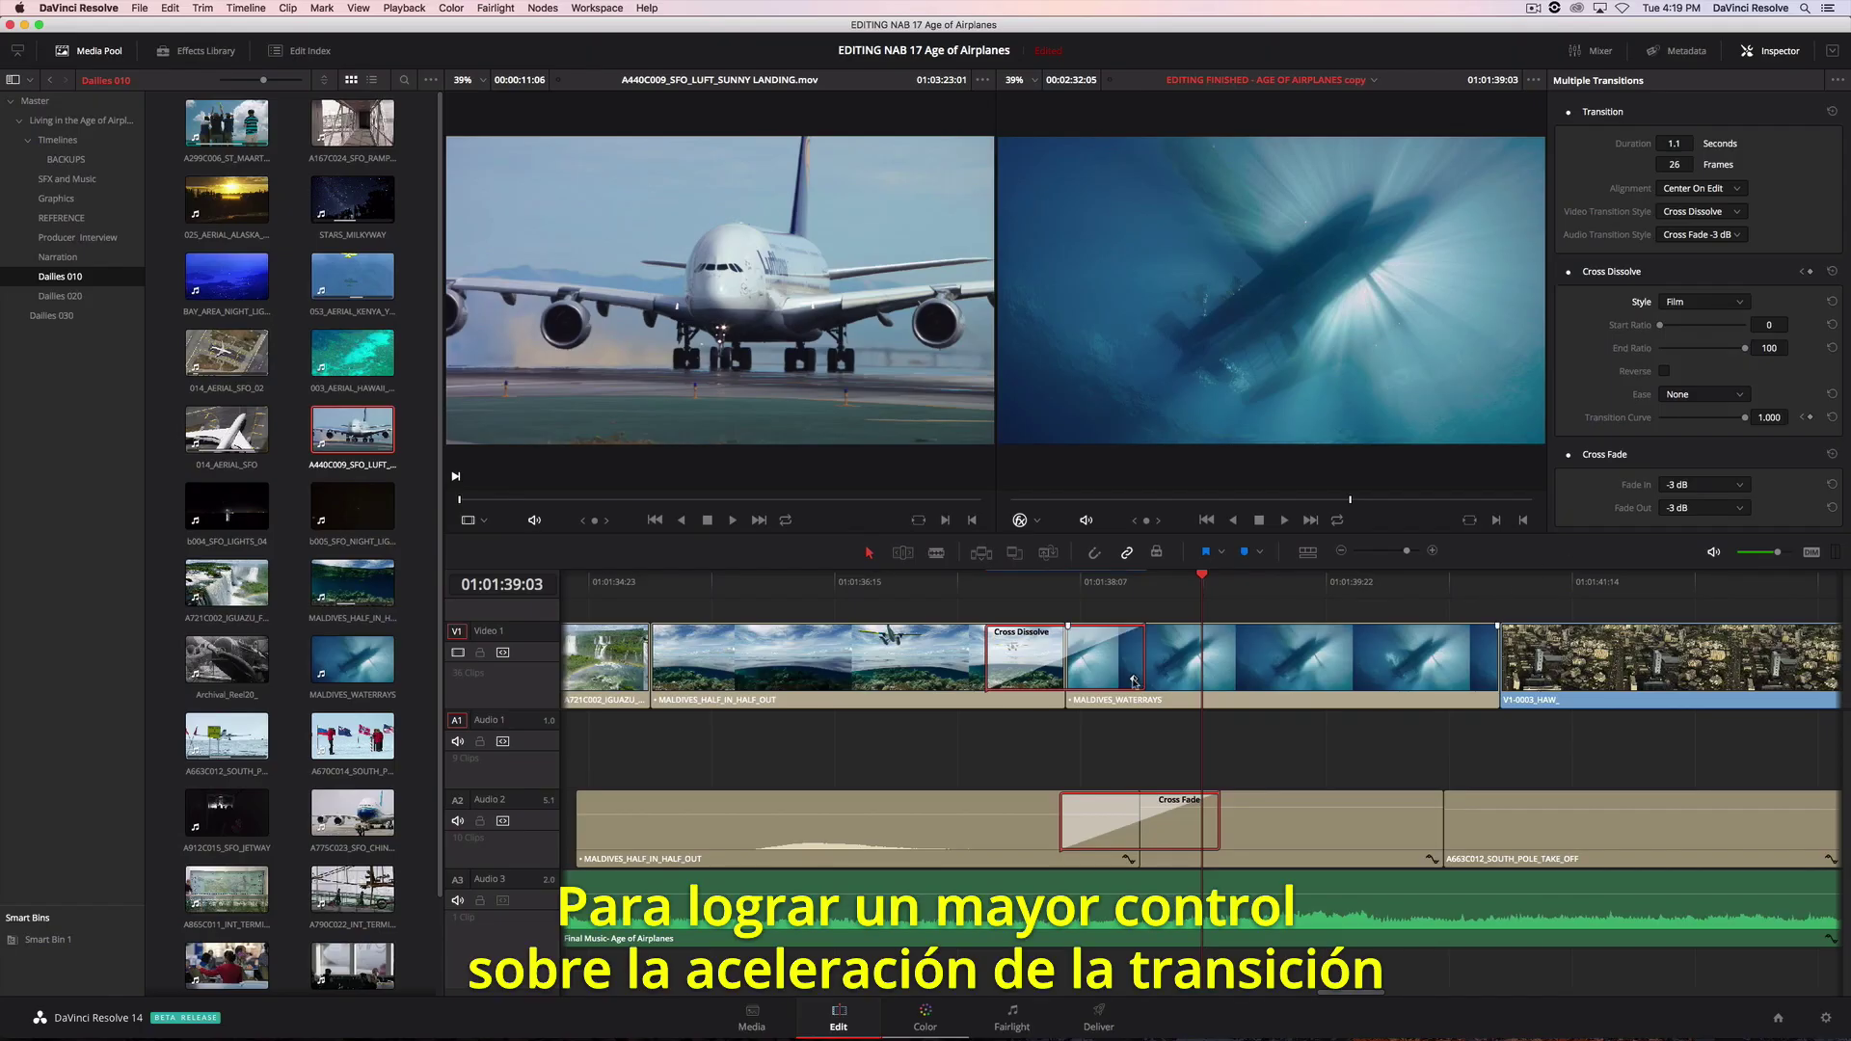
# Step: Open the cross dissolve's Transition Curve below the clip and ease both its end and its start
pyautogui.click(1134, 681)
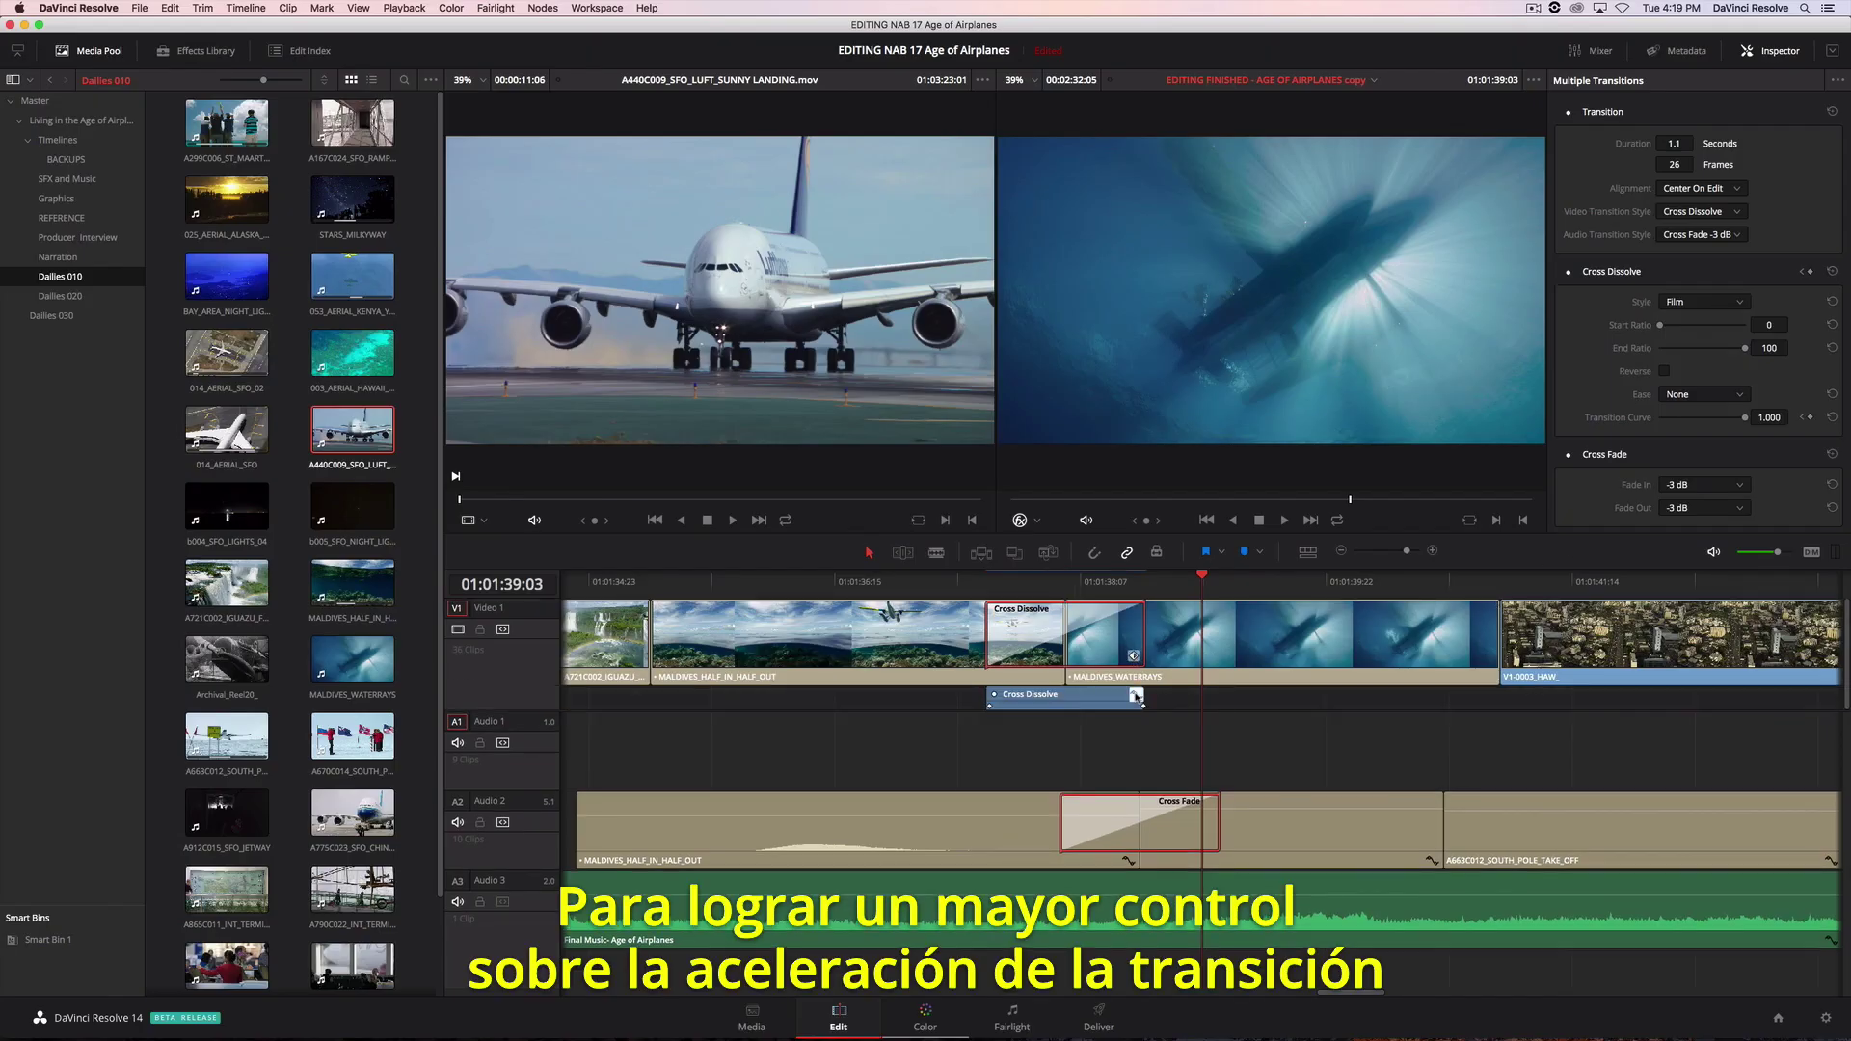
pyautogui.click(1136, 694)
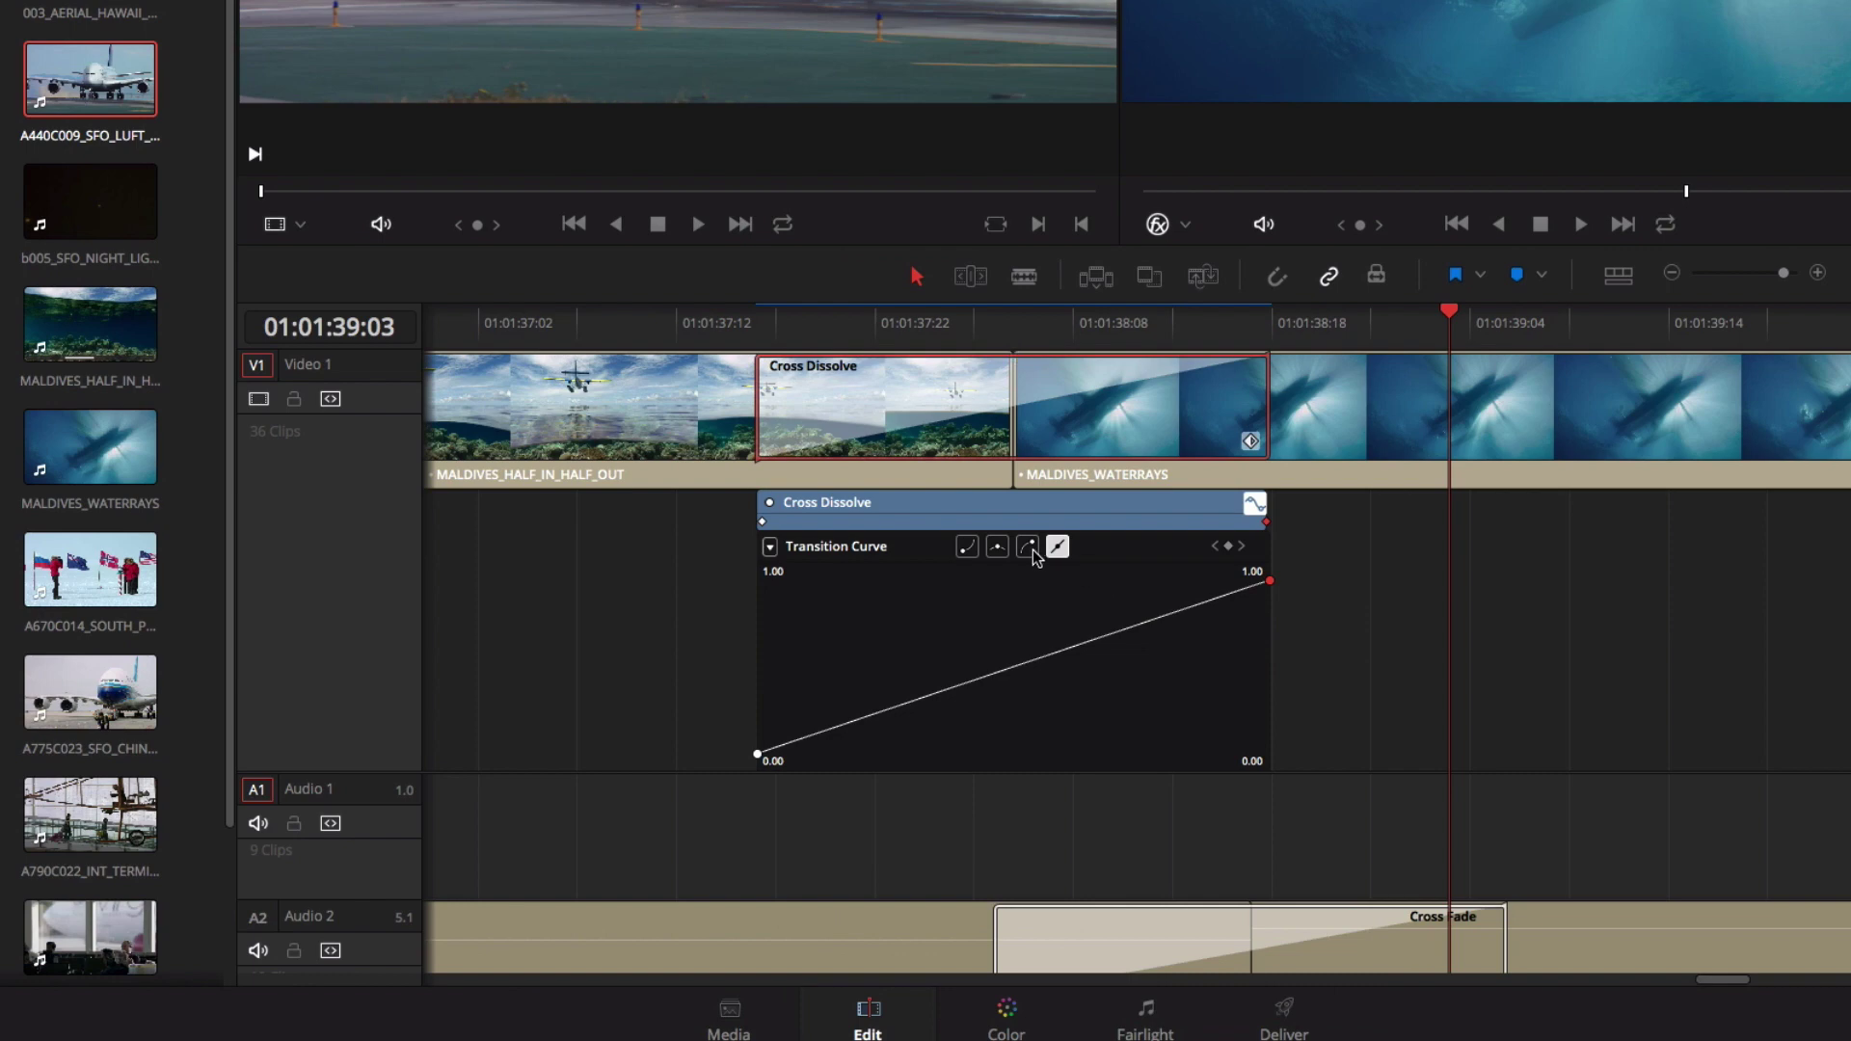
pyautogui.moveTo(1141, 624); pyautogui.dragTo(1135, 598)
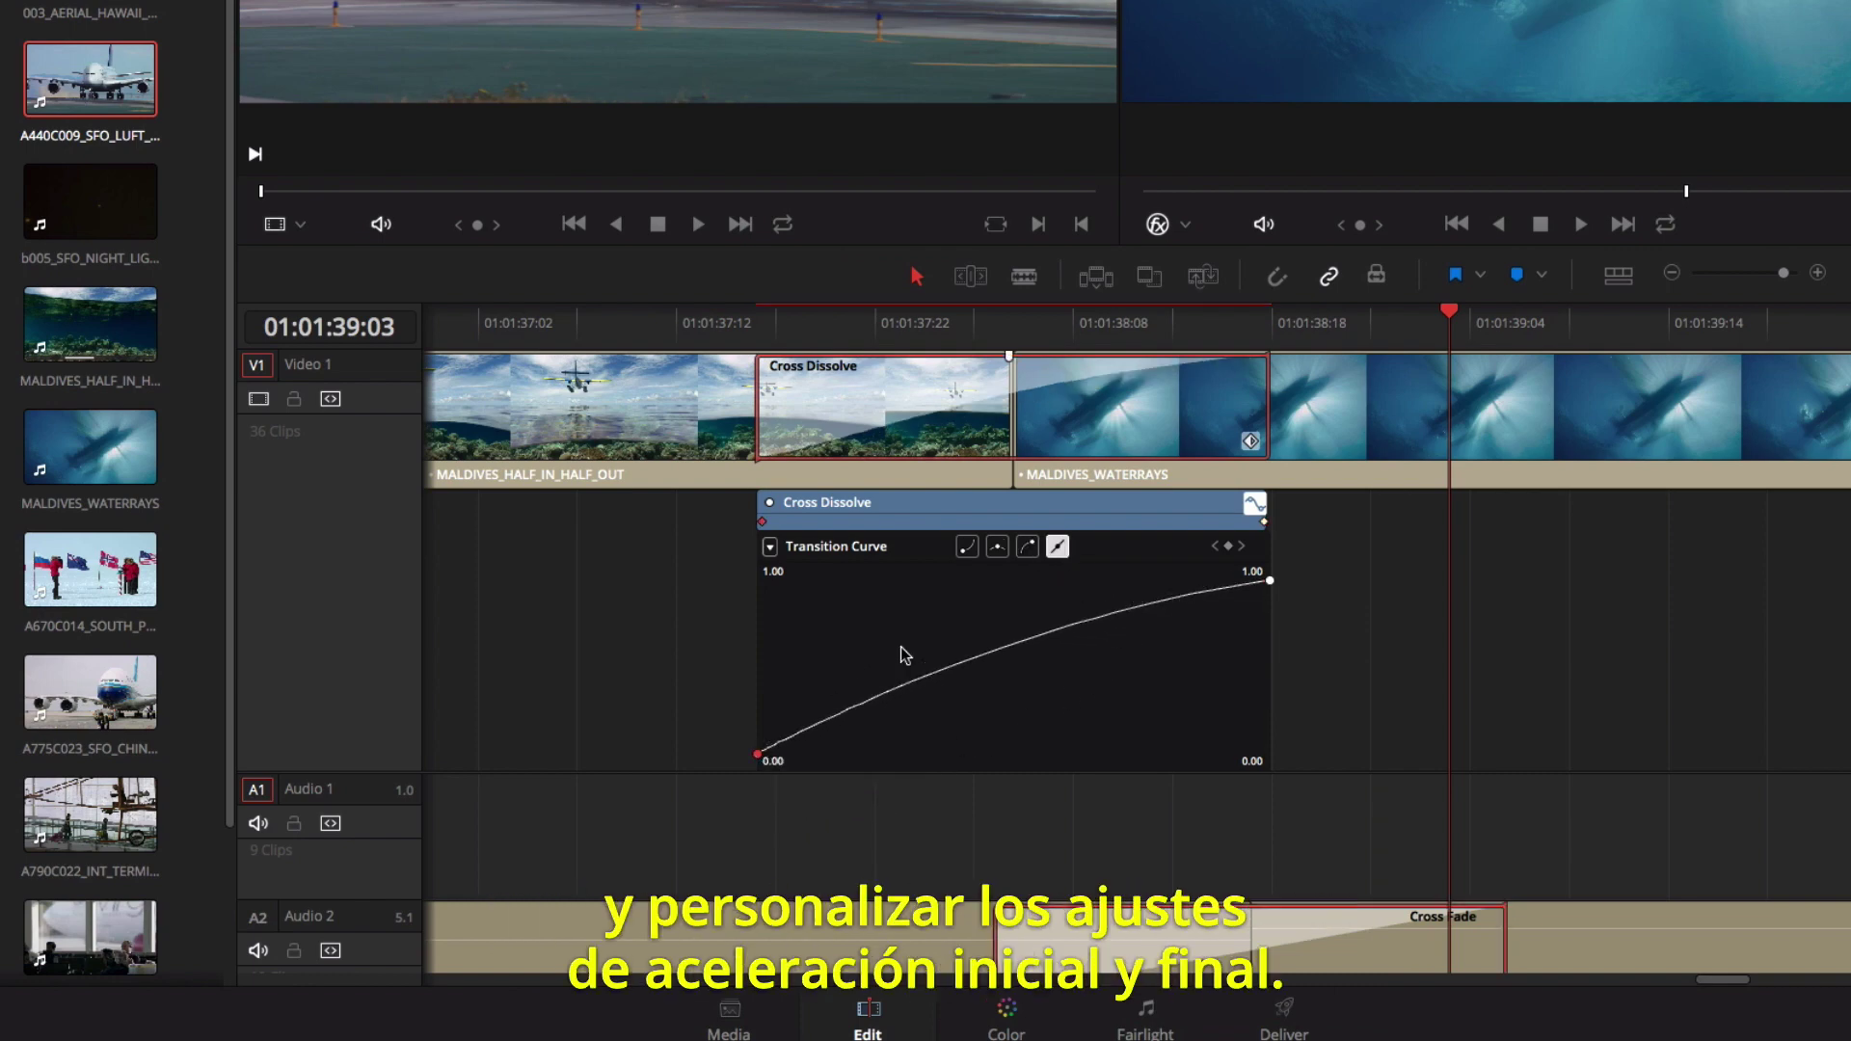
pyautogui.click(967, 546)
pyautogui.moveTo(891, 753)
pyautogui.mouseDown()
pyautogui.moveTo(858, 753)
pyautogui.moveTo(902, 753)
pyautogui.mouseUp()
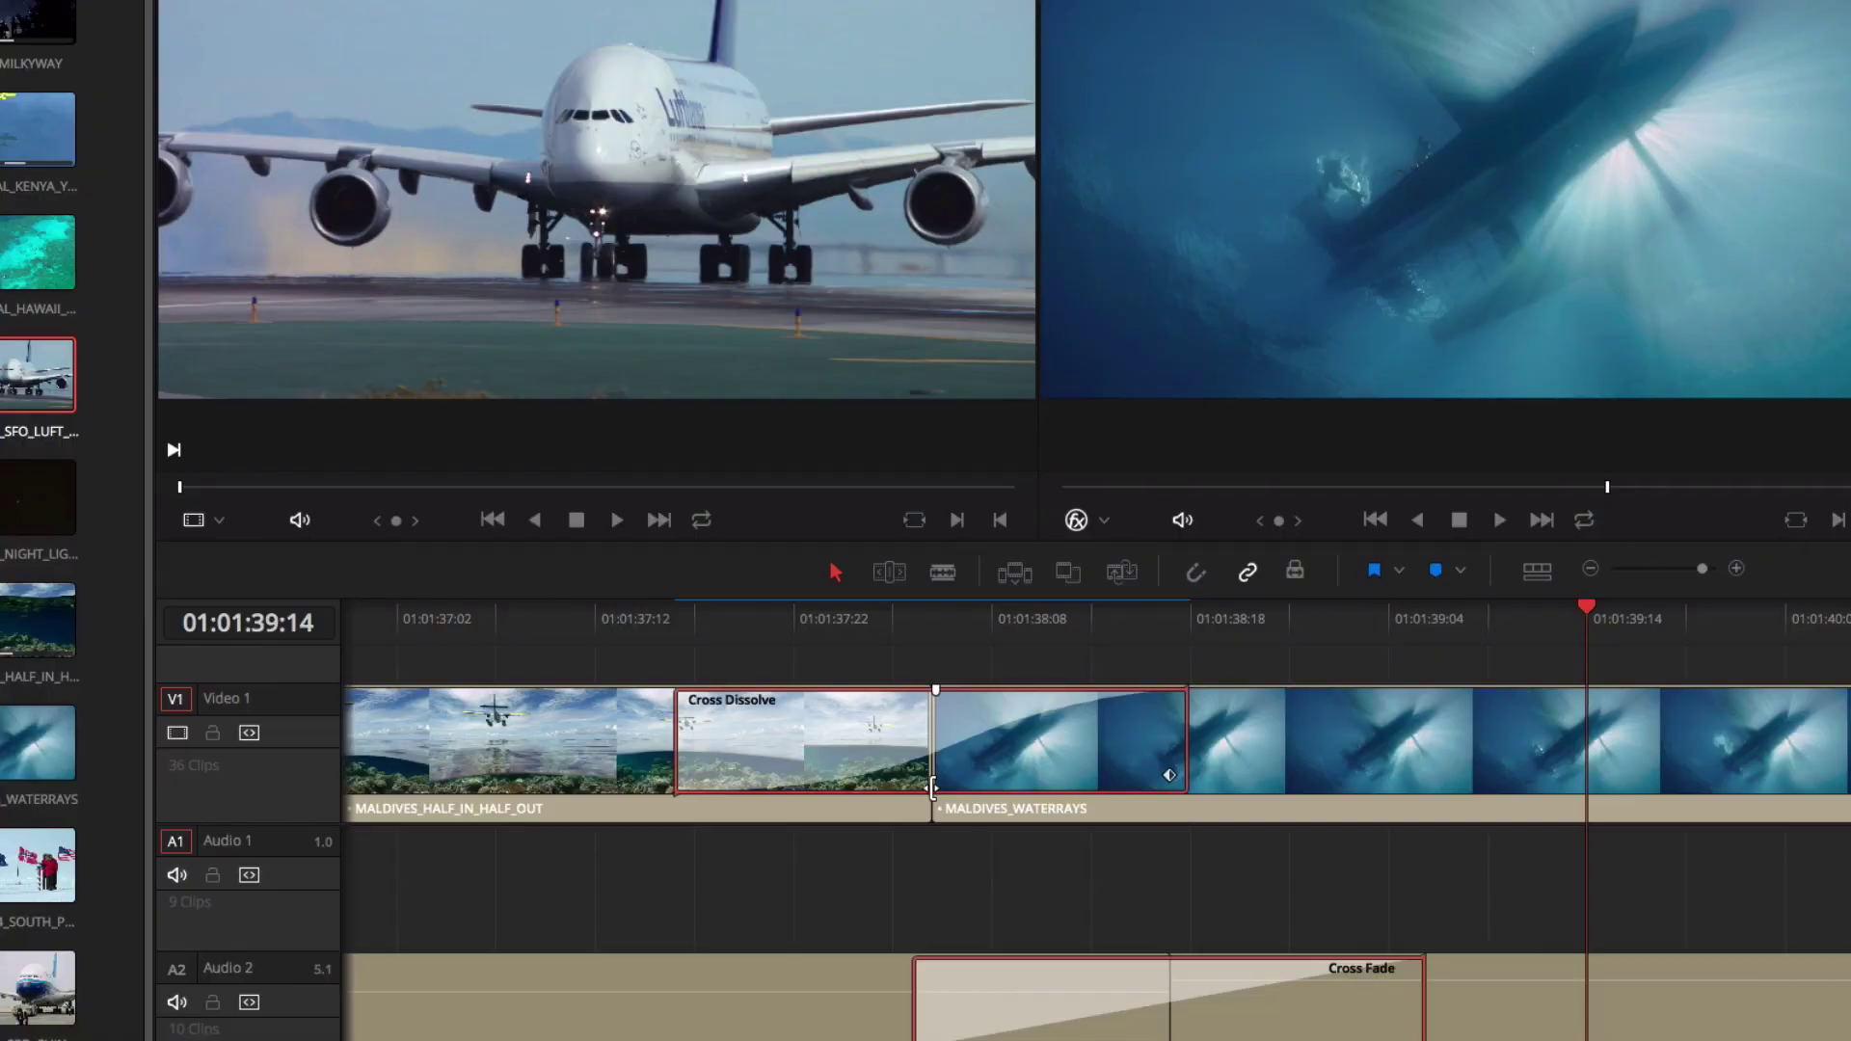
# Step: Save the customized cross dissolve as a transition preset named Film Dissolve
pyautogui.rightClick(808, 736)
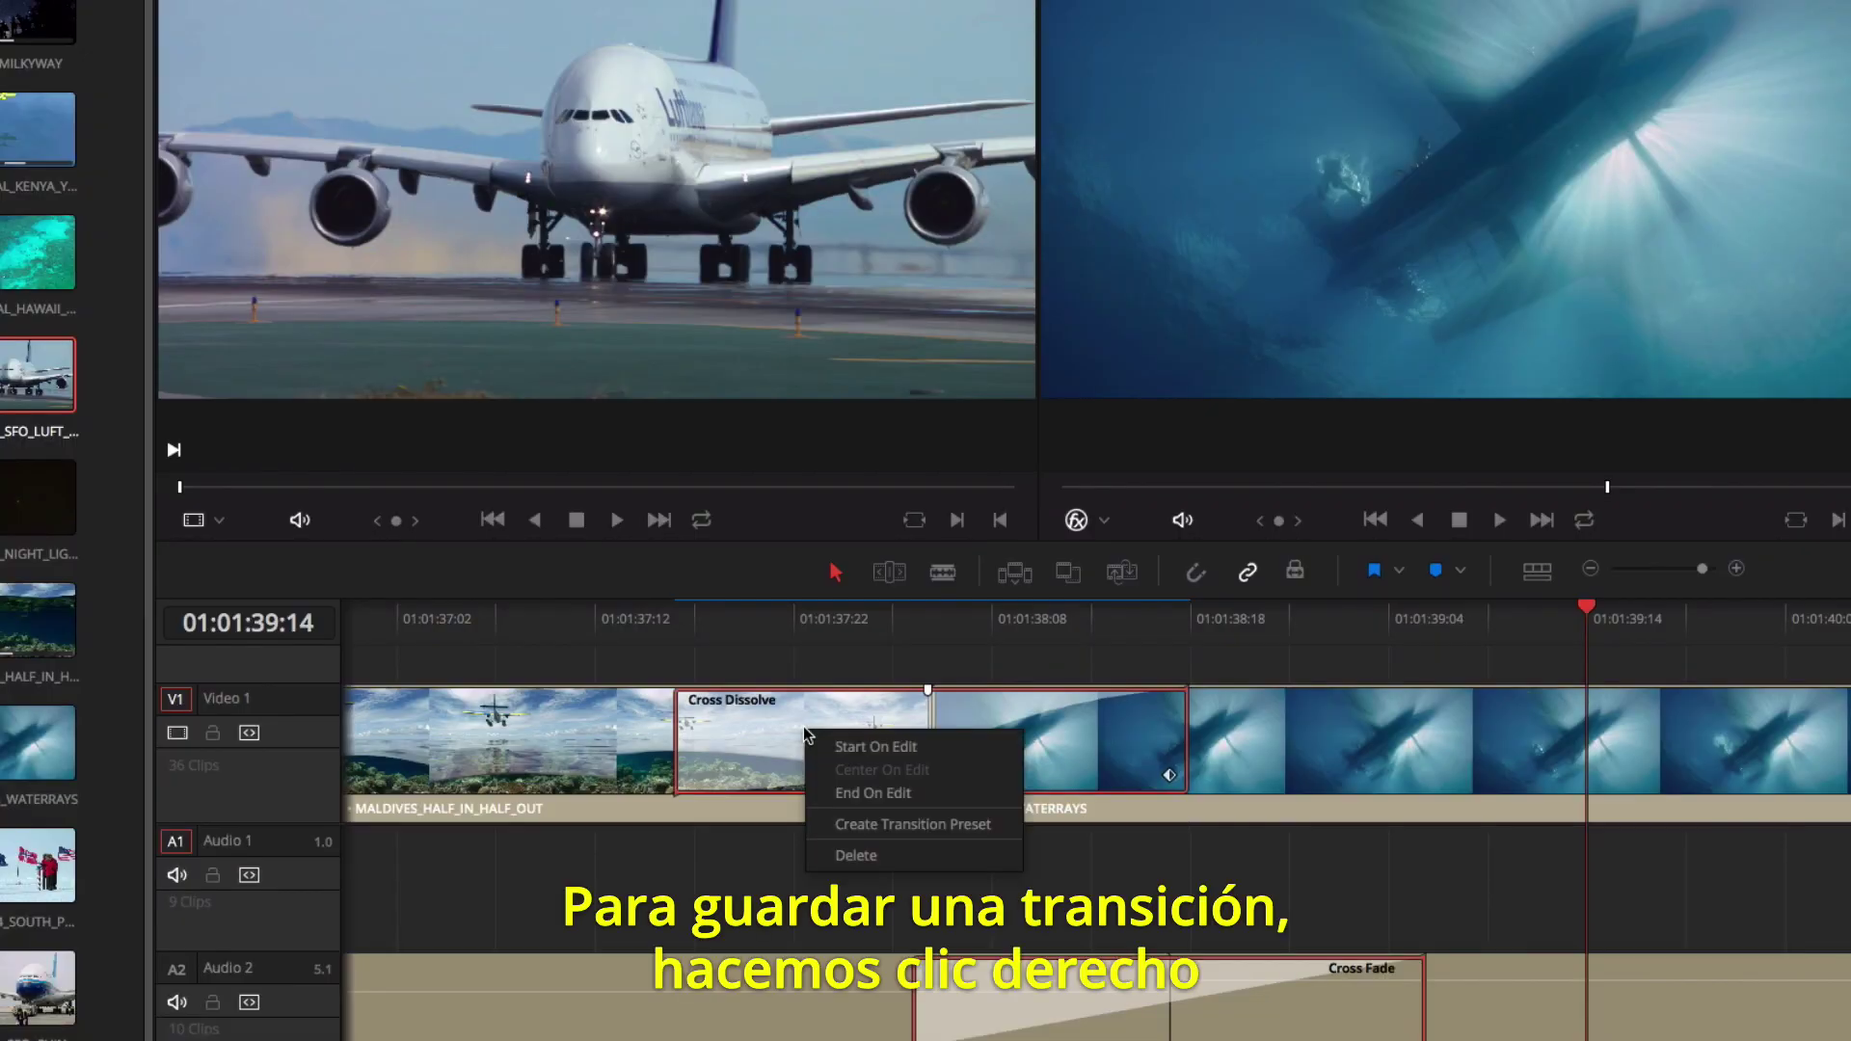
pyautogui.click(860, 825)
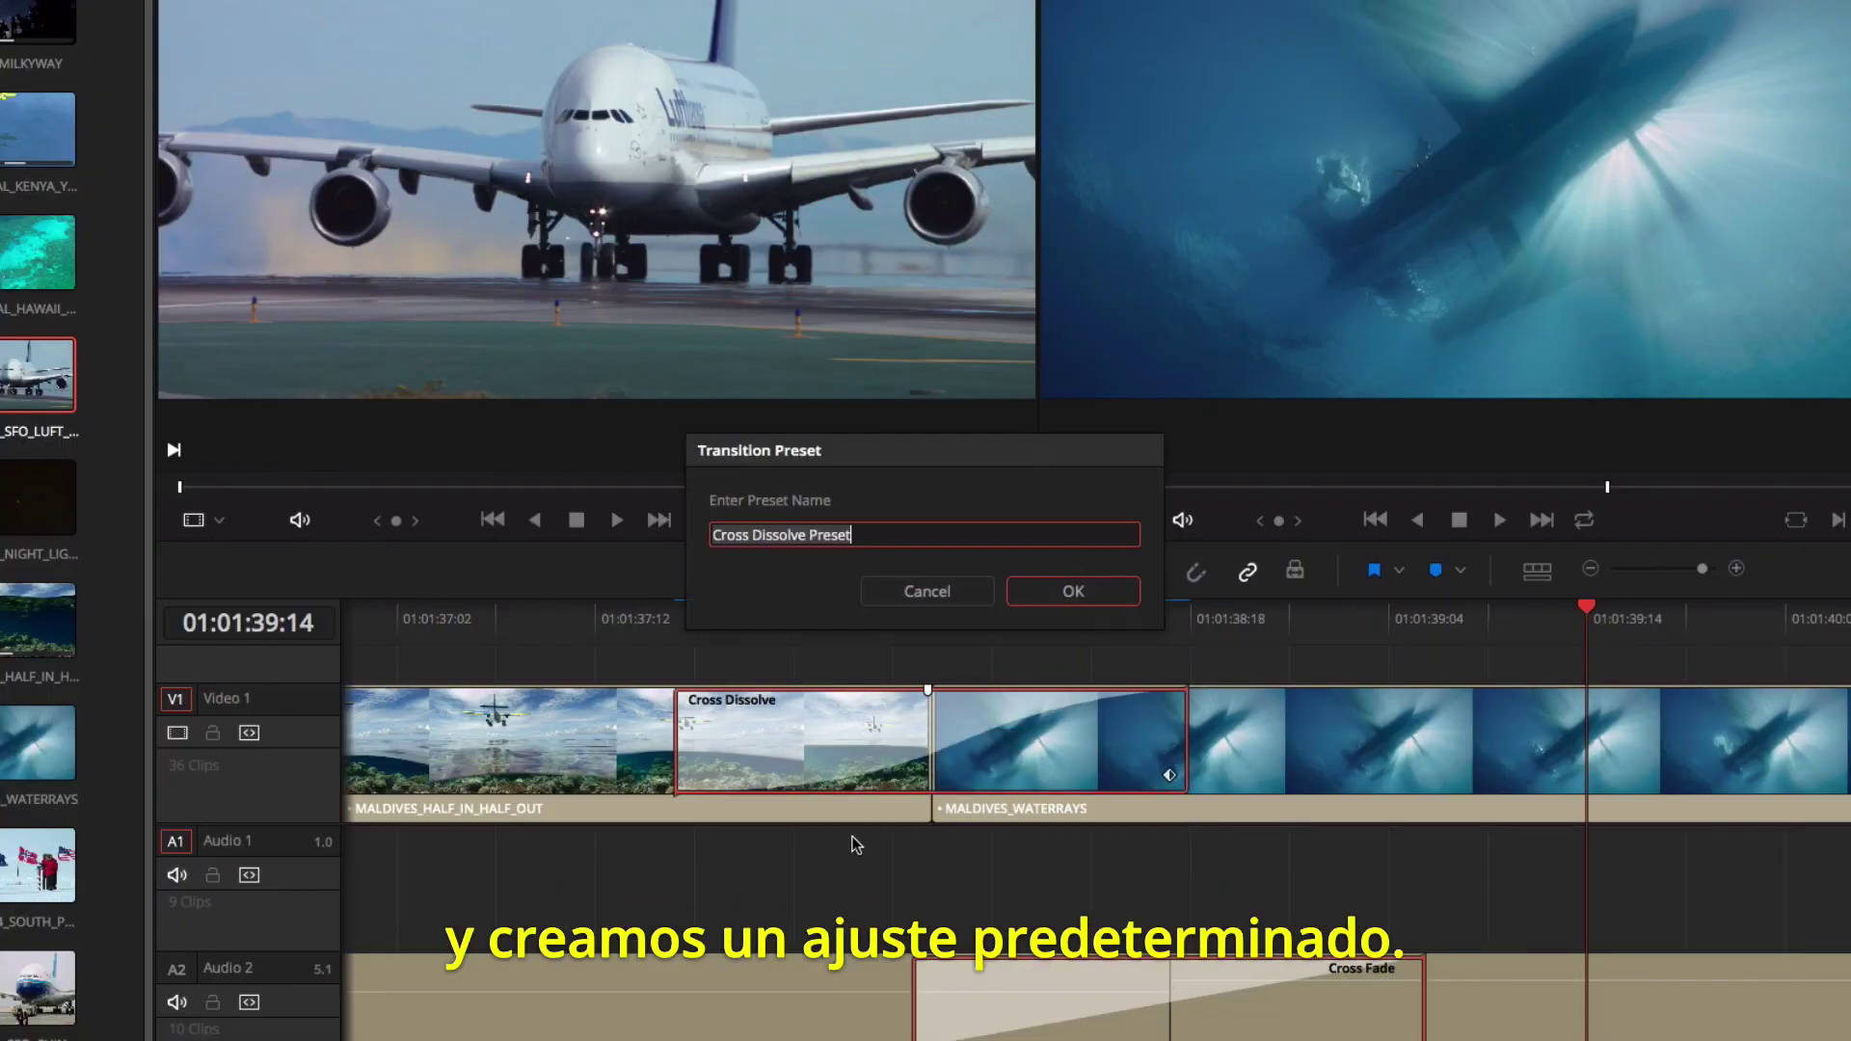
pyautogui.write('Film Dissolve')
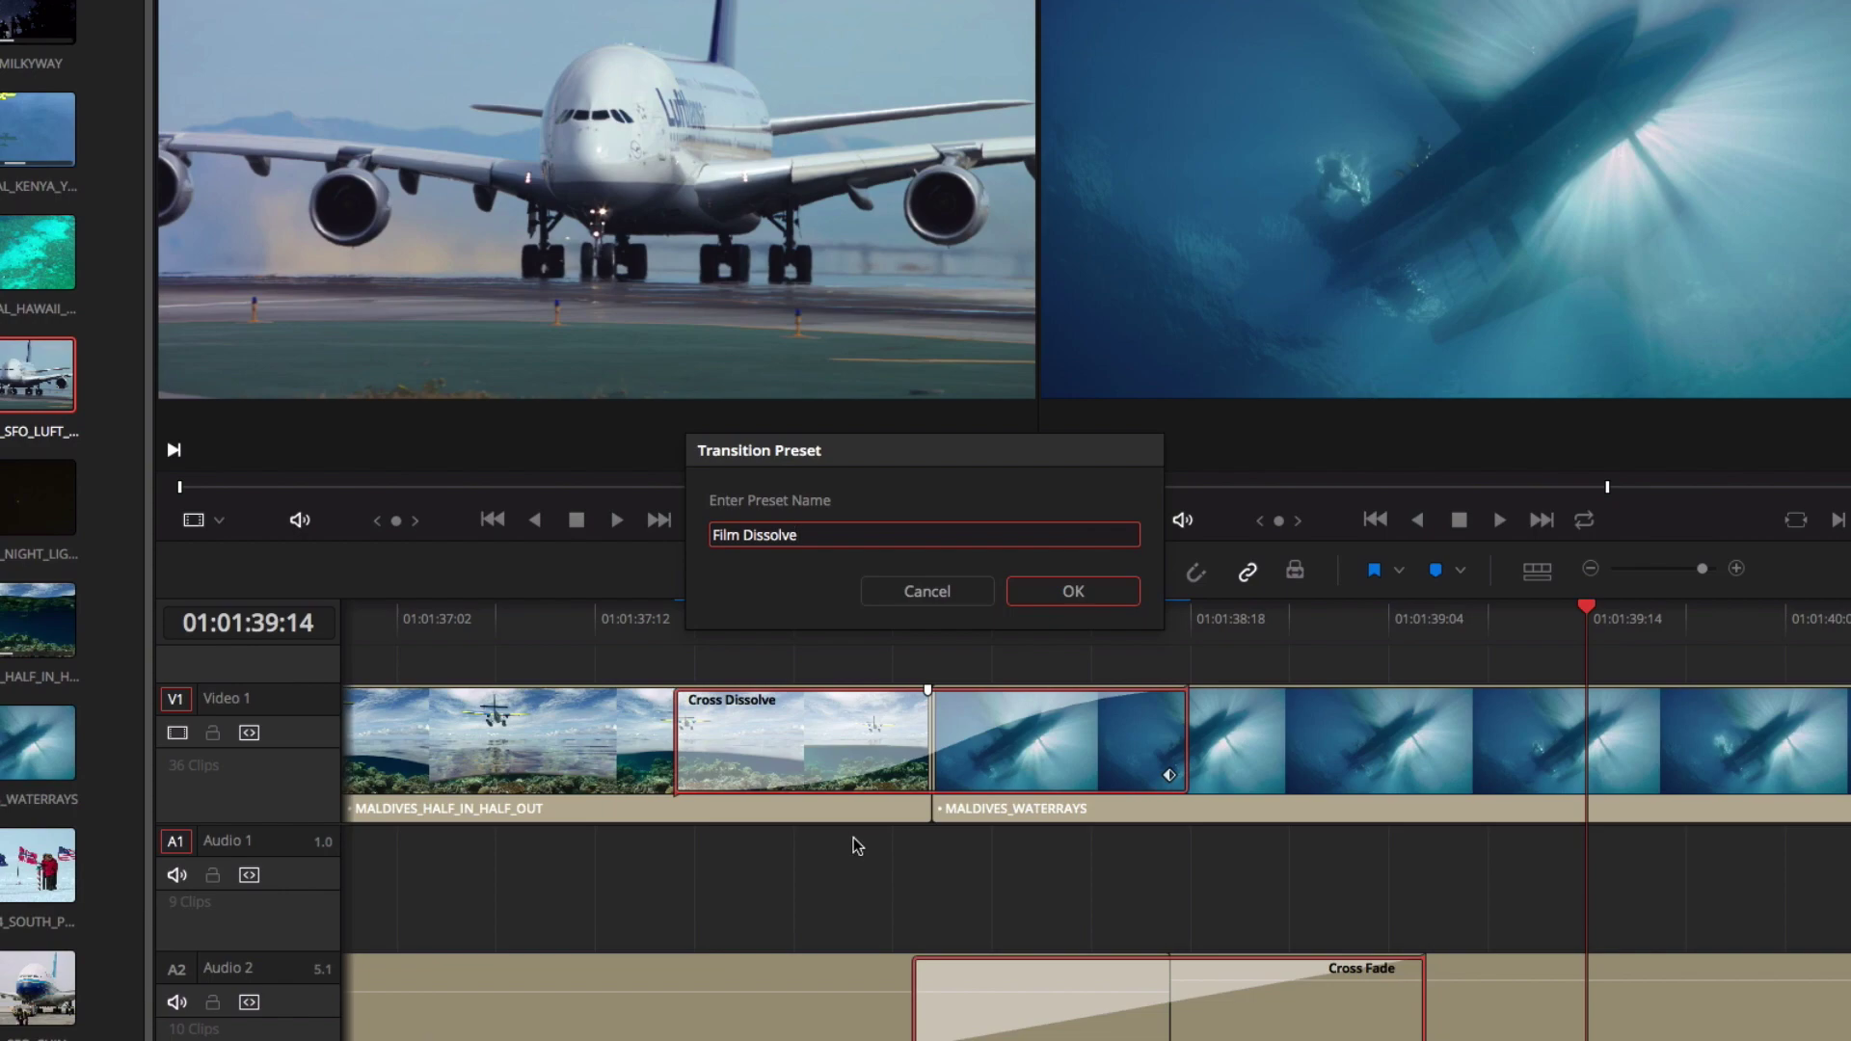
pyautogui.click(1061, 592)
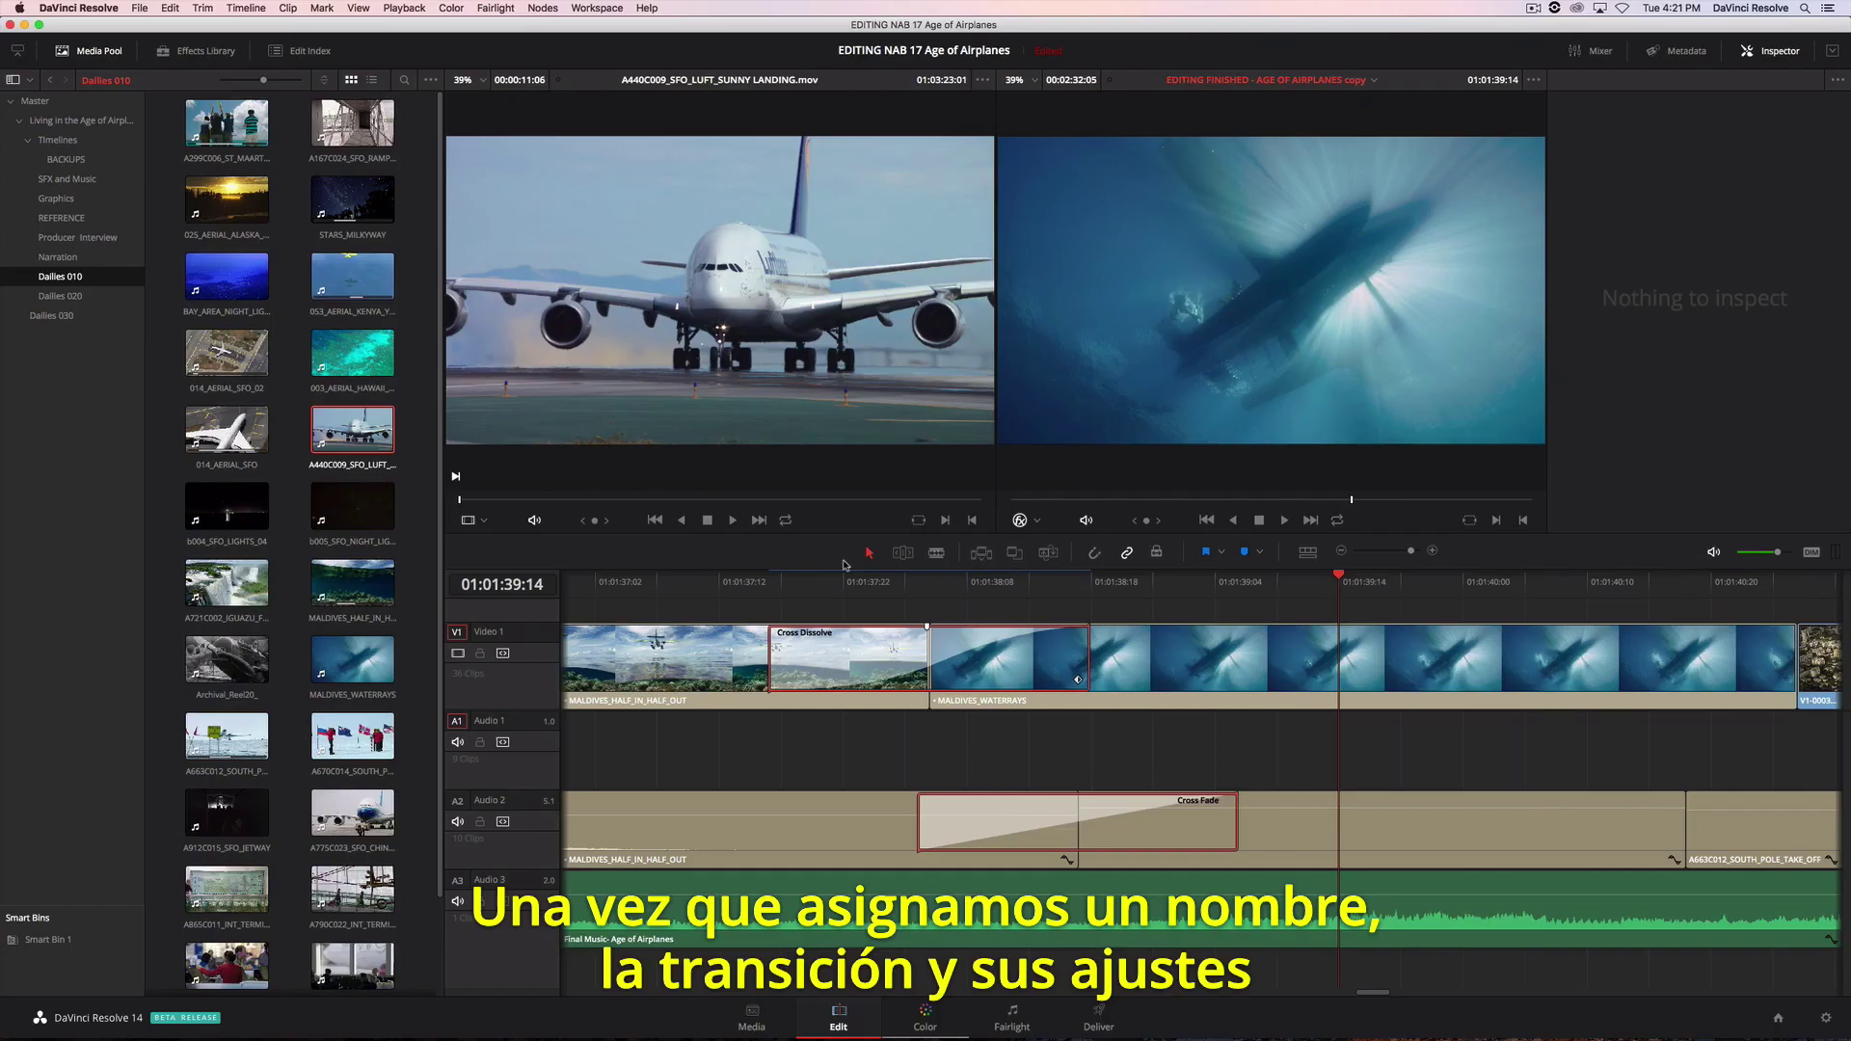
# Step: Find the Film Dissolve preset among the library's video transitions and browse the OpenFX filters
pyautogui.click(198, 53)
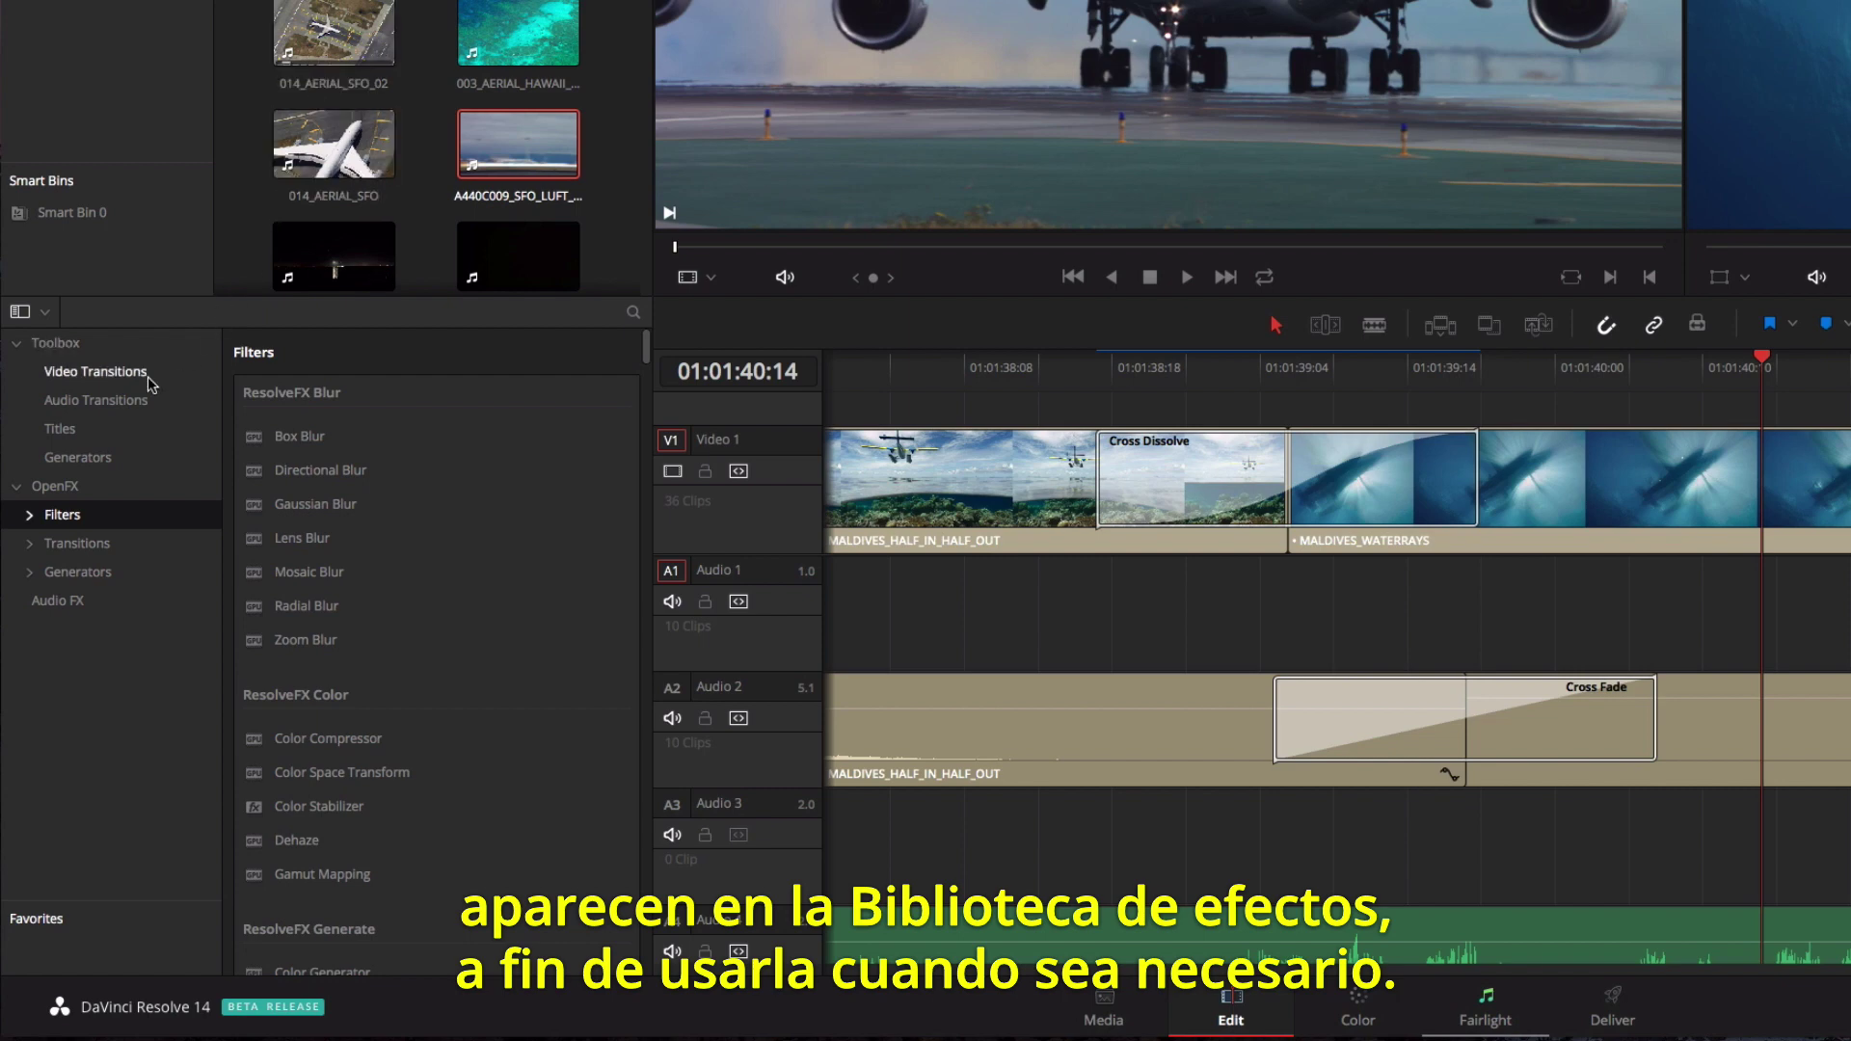
pyautogui.click(148, 380)
pyautogui.moveTo(645, 407); pyautogui.dragTo(632, 546)
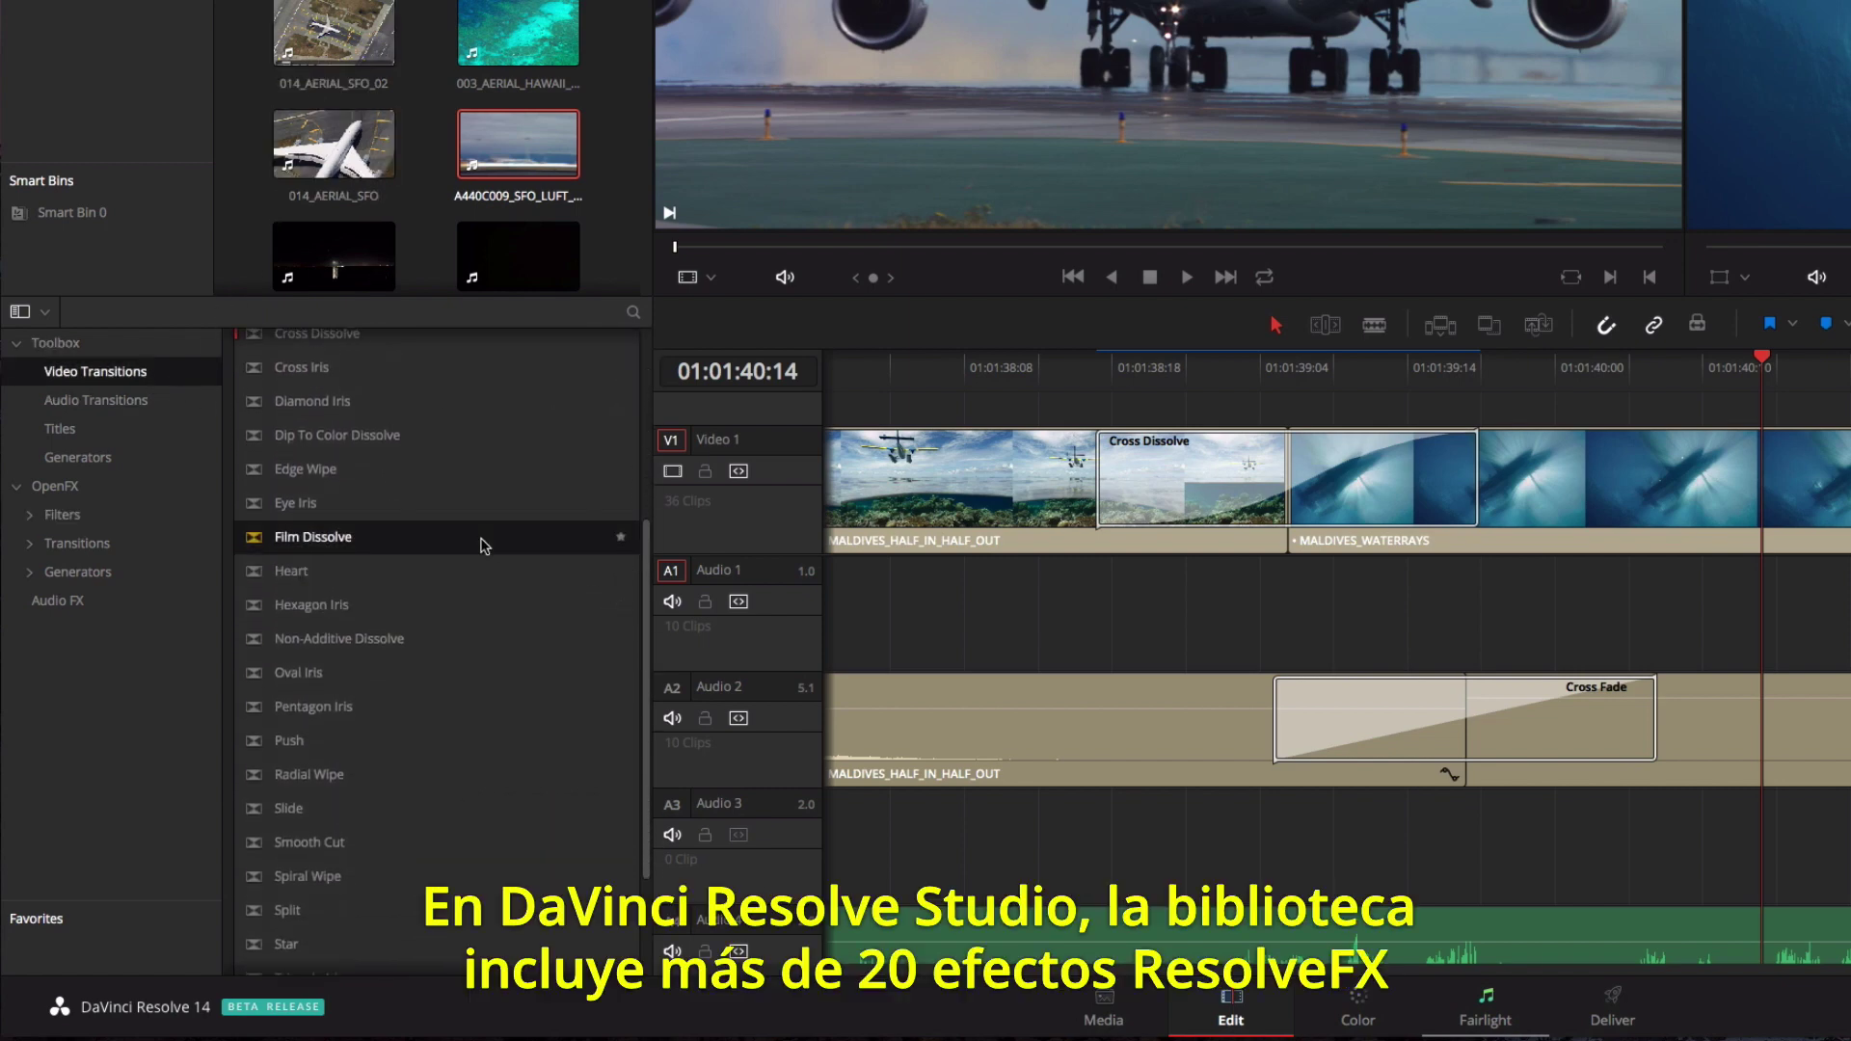
pyautogui.click(187, 517)
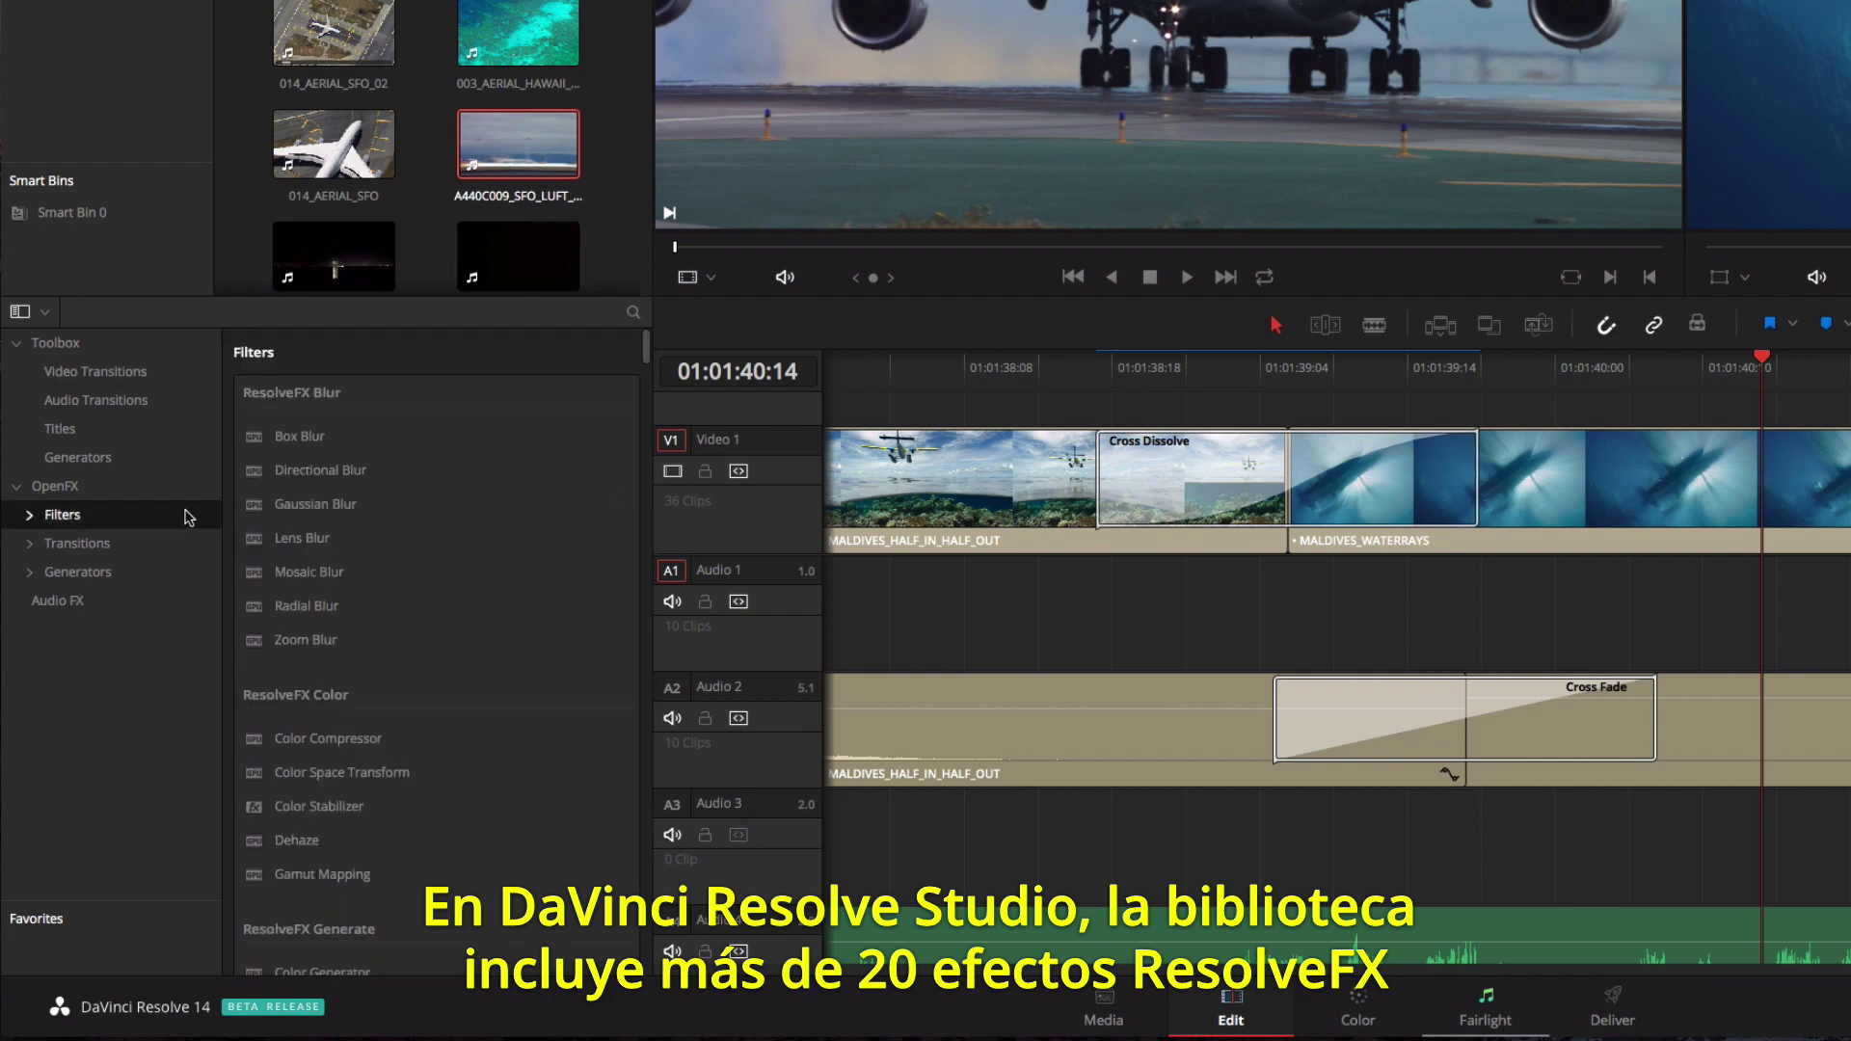
pyautogui.moveTo(643, 352); pyautogui.dragTo(636, 431)
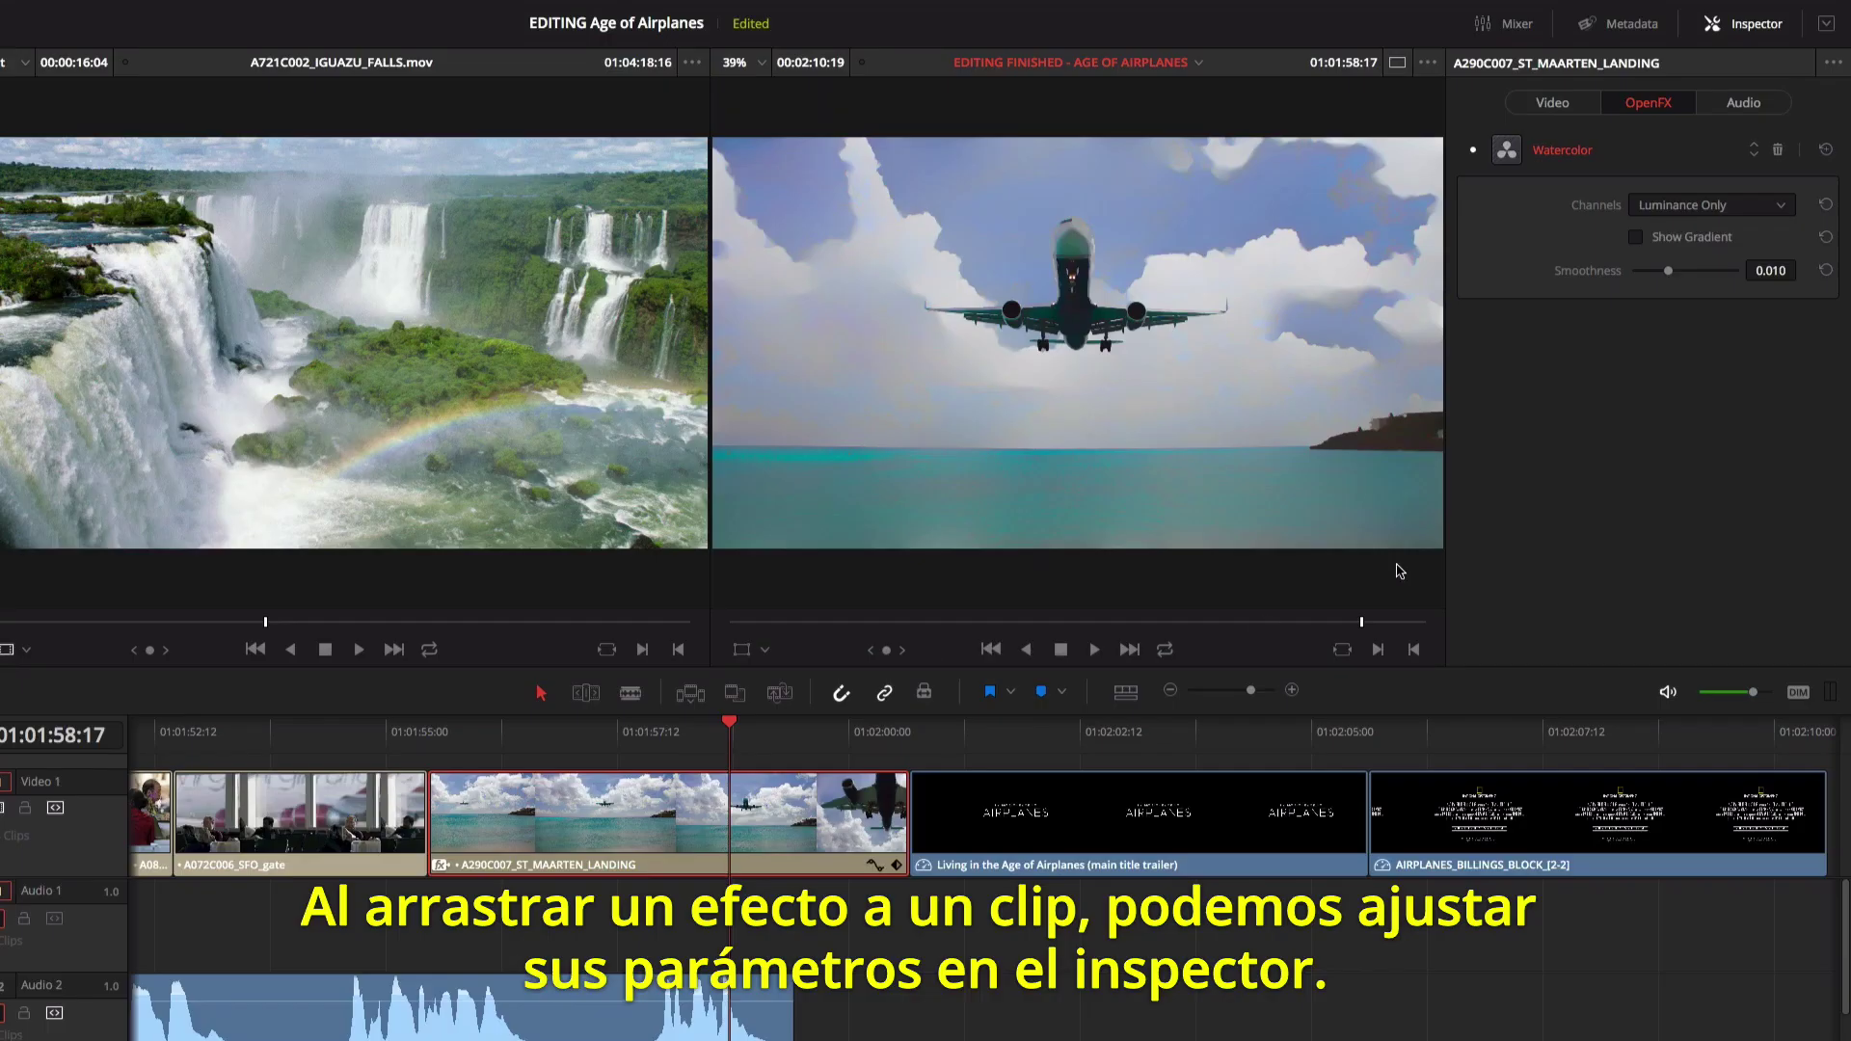
# Step: Set the Watercolor smoothness on the A290C007_ST_MAARTEN_LANDING clip to 0.017 and toggle Show Gradient on and off
pyautogui.moveTo(1666, 279)
pyautogui.mouseDown()
pyautogui.moveTo(1639, 277)
pyautogui.moveTo(1695, 279)
pyautogui.mouseUp()
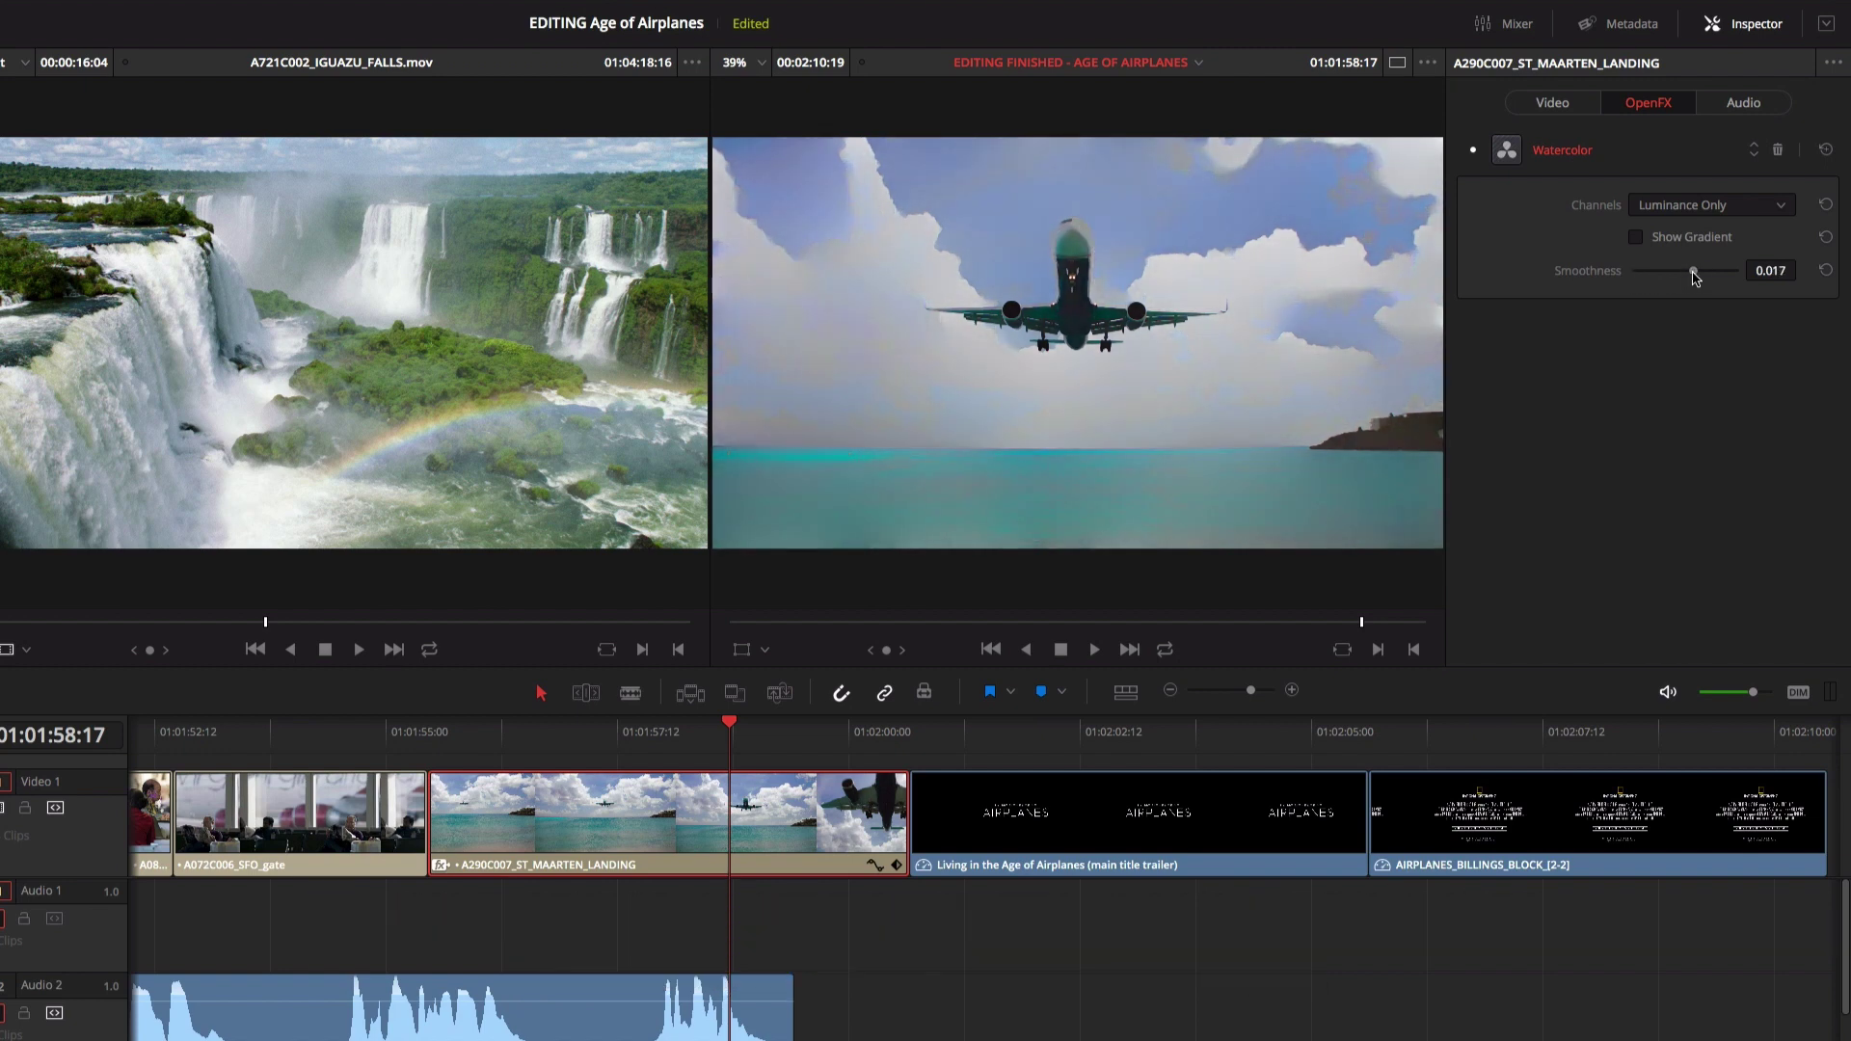
pyautogui.click(1643, 243)
pyautogui.click(1645, 249)
# Step: At the start of the Living in the Age of Airplanes title, keyframe its transform with zoom 0.710 and Y position -194
pyautogui.click(910, 737)
pyautogui.click(968, 792)
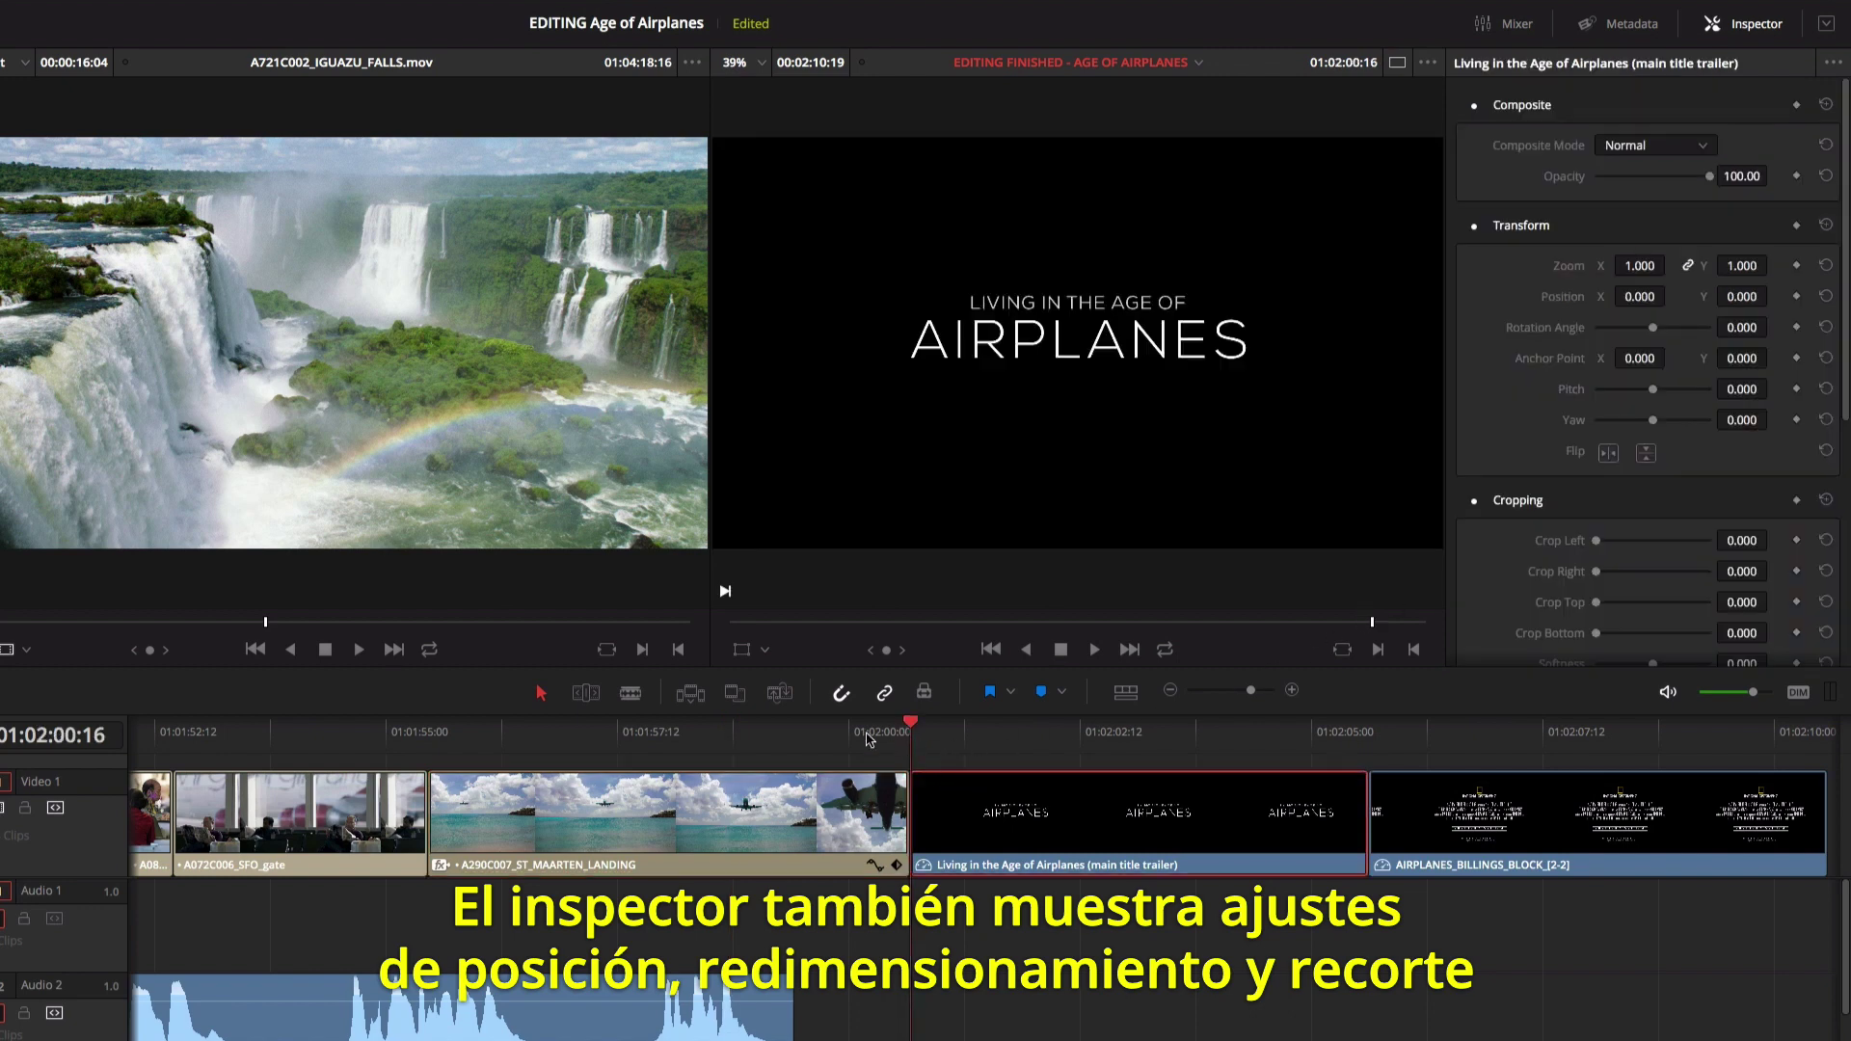
pyautogui.click(741, 649)
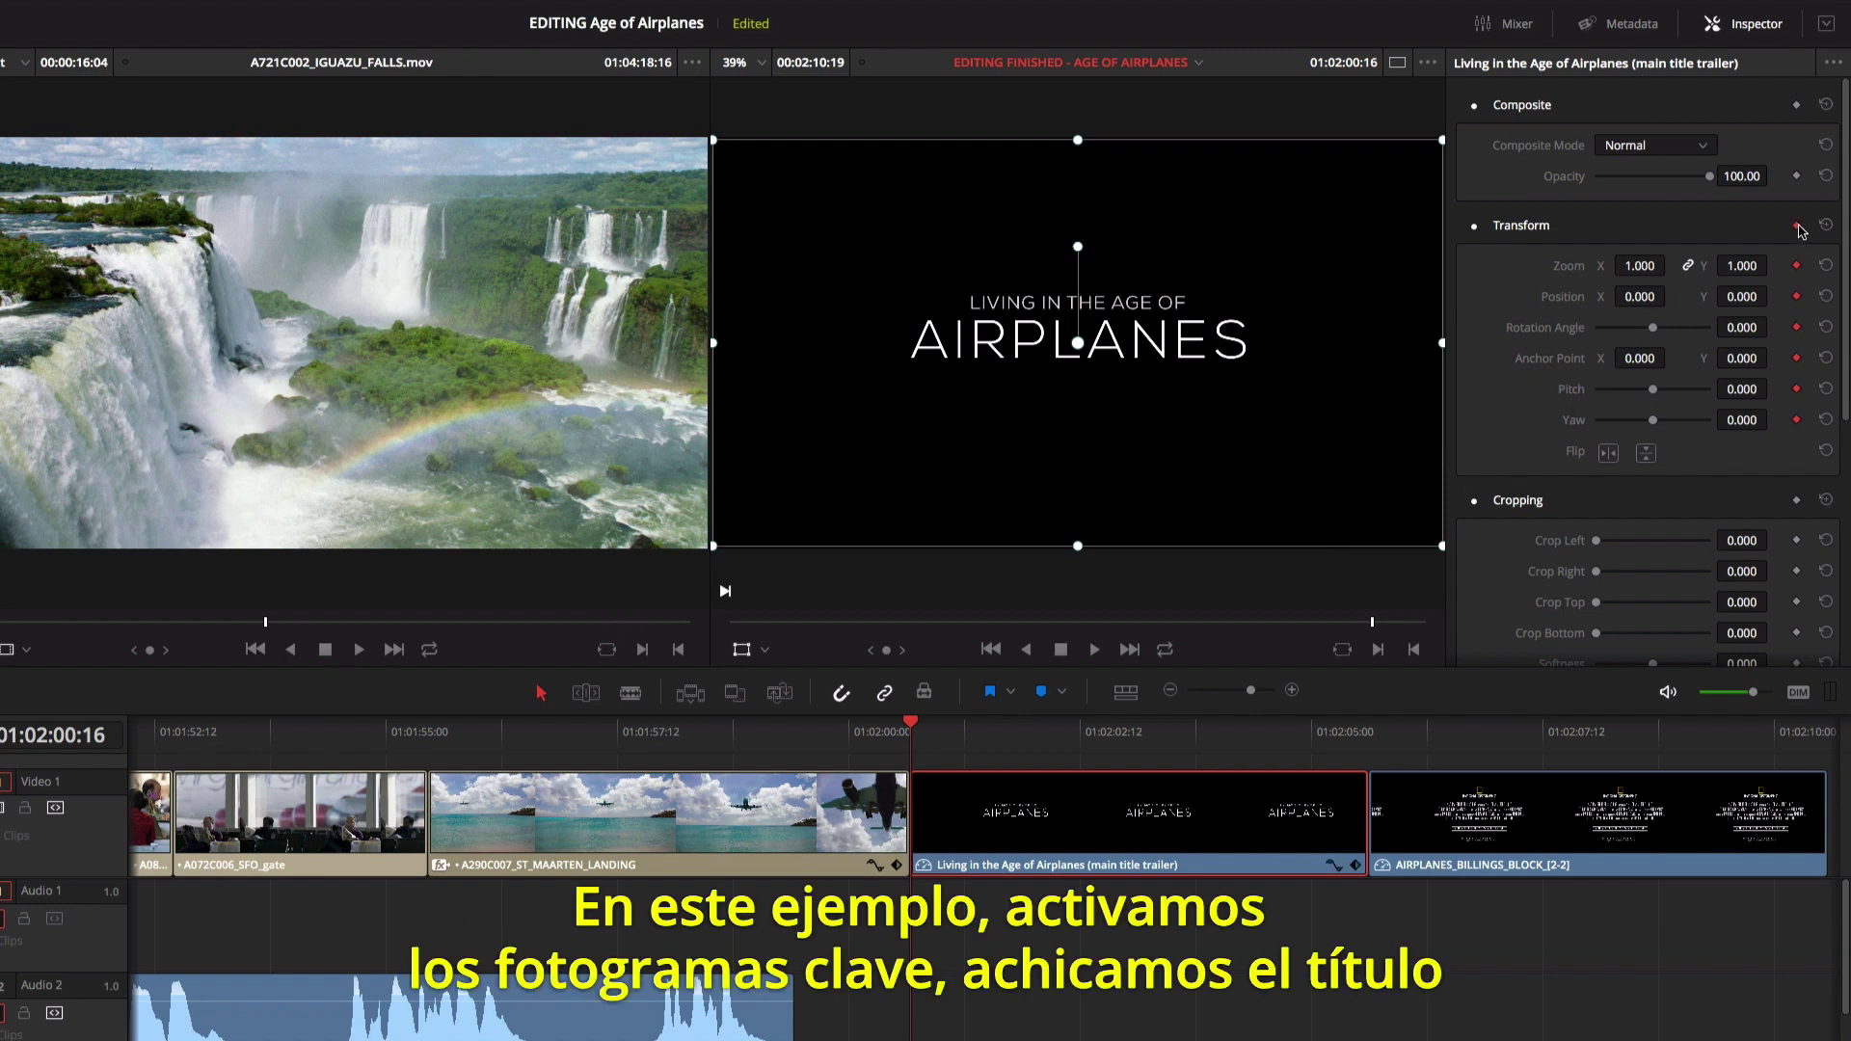
pyautogui.moveTo(1641, 270); pyautogui.dragTo(1744, 296)
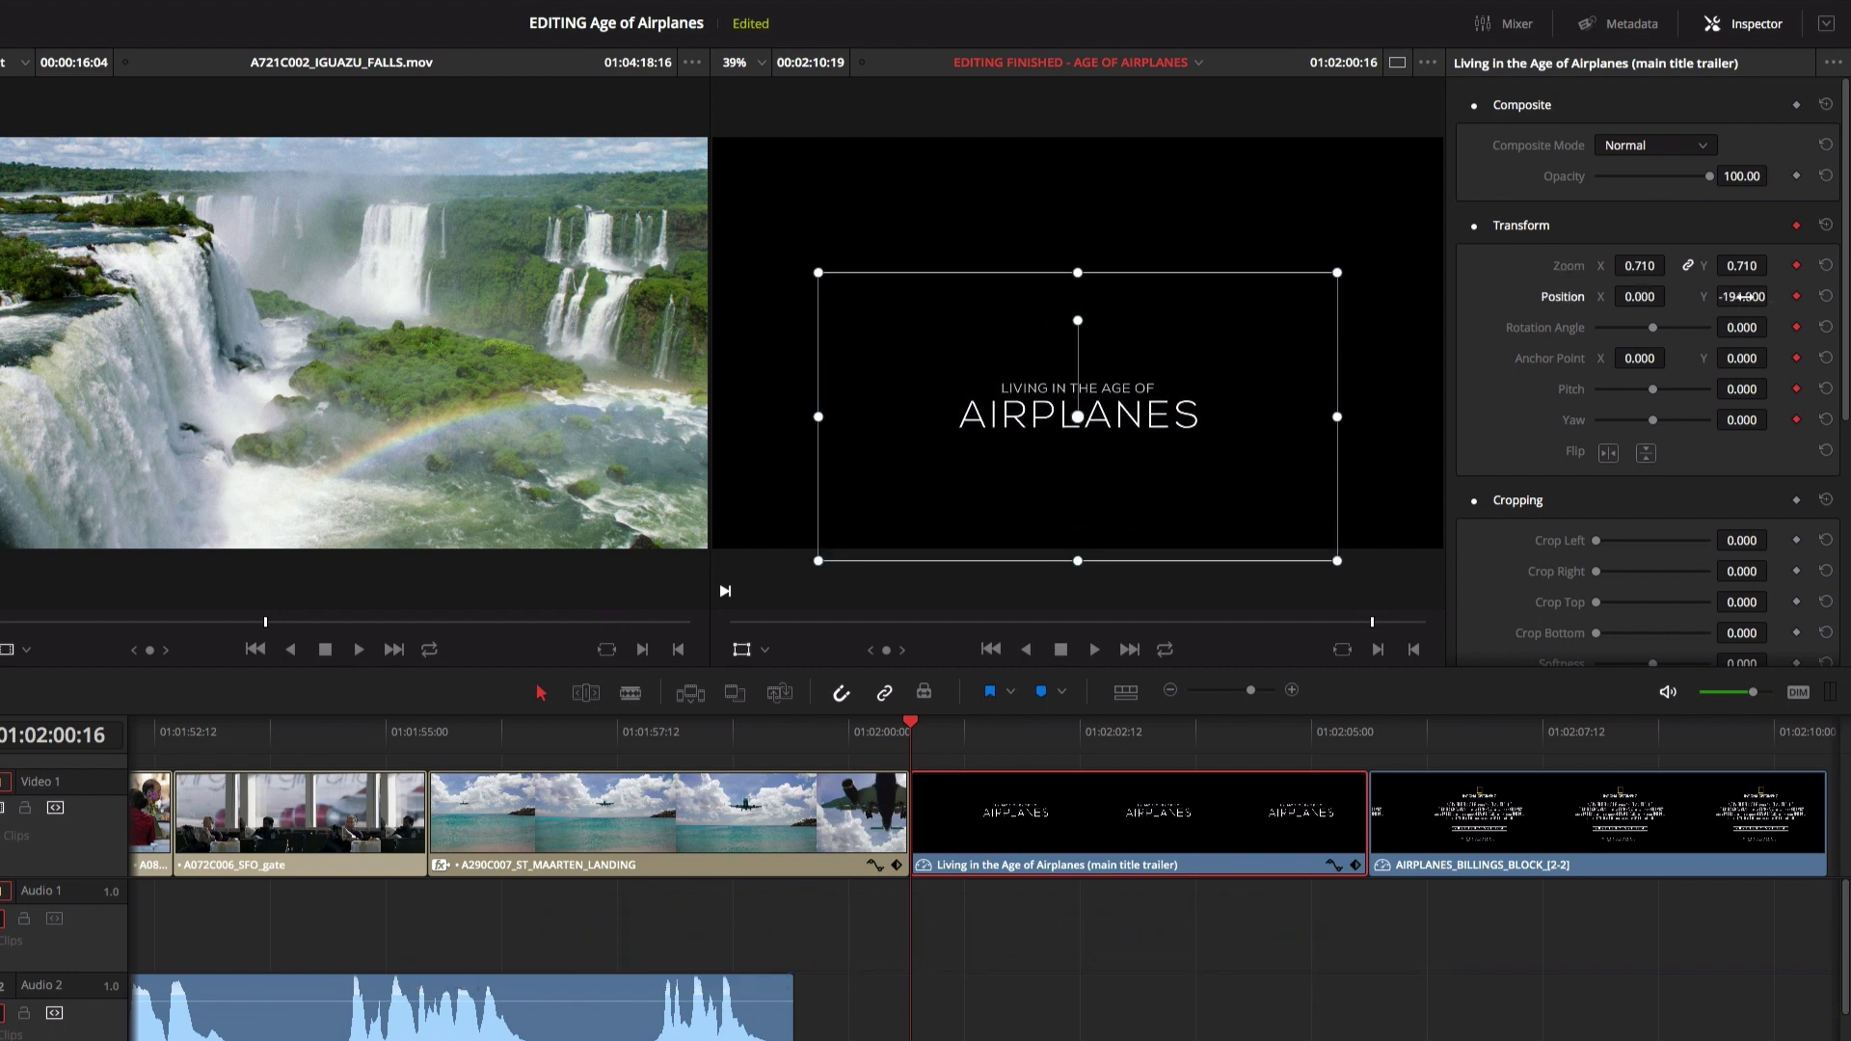
# Step: At the title clip's end, add transform keyframes with zoom 0.970 and Y position 10
pyautogui.moveTo(916, 725); pyautogui.dragTo(1357, 745)
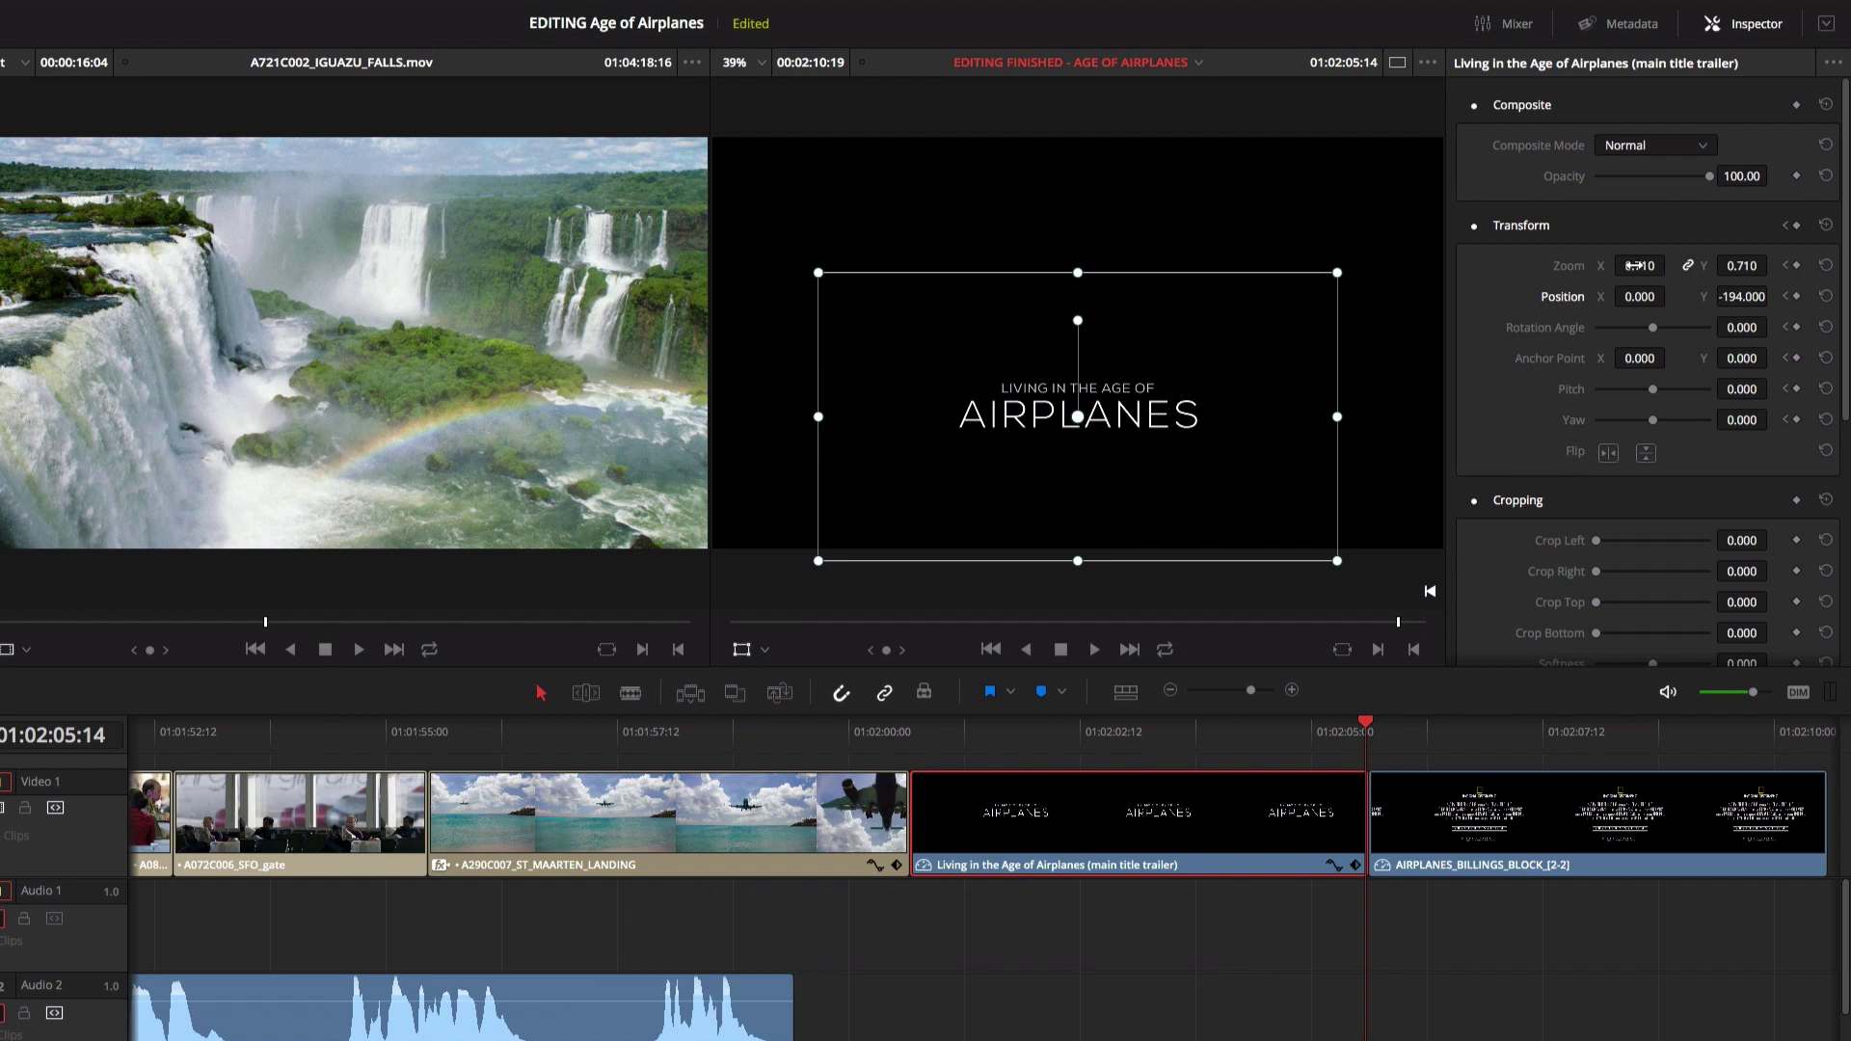
pyautogui.moveTo(1637, 265); pyautogui.dragTo(1729, 298)
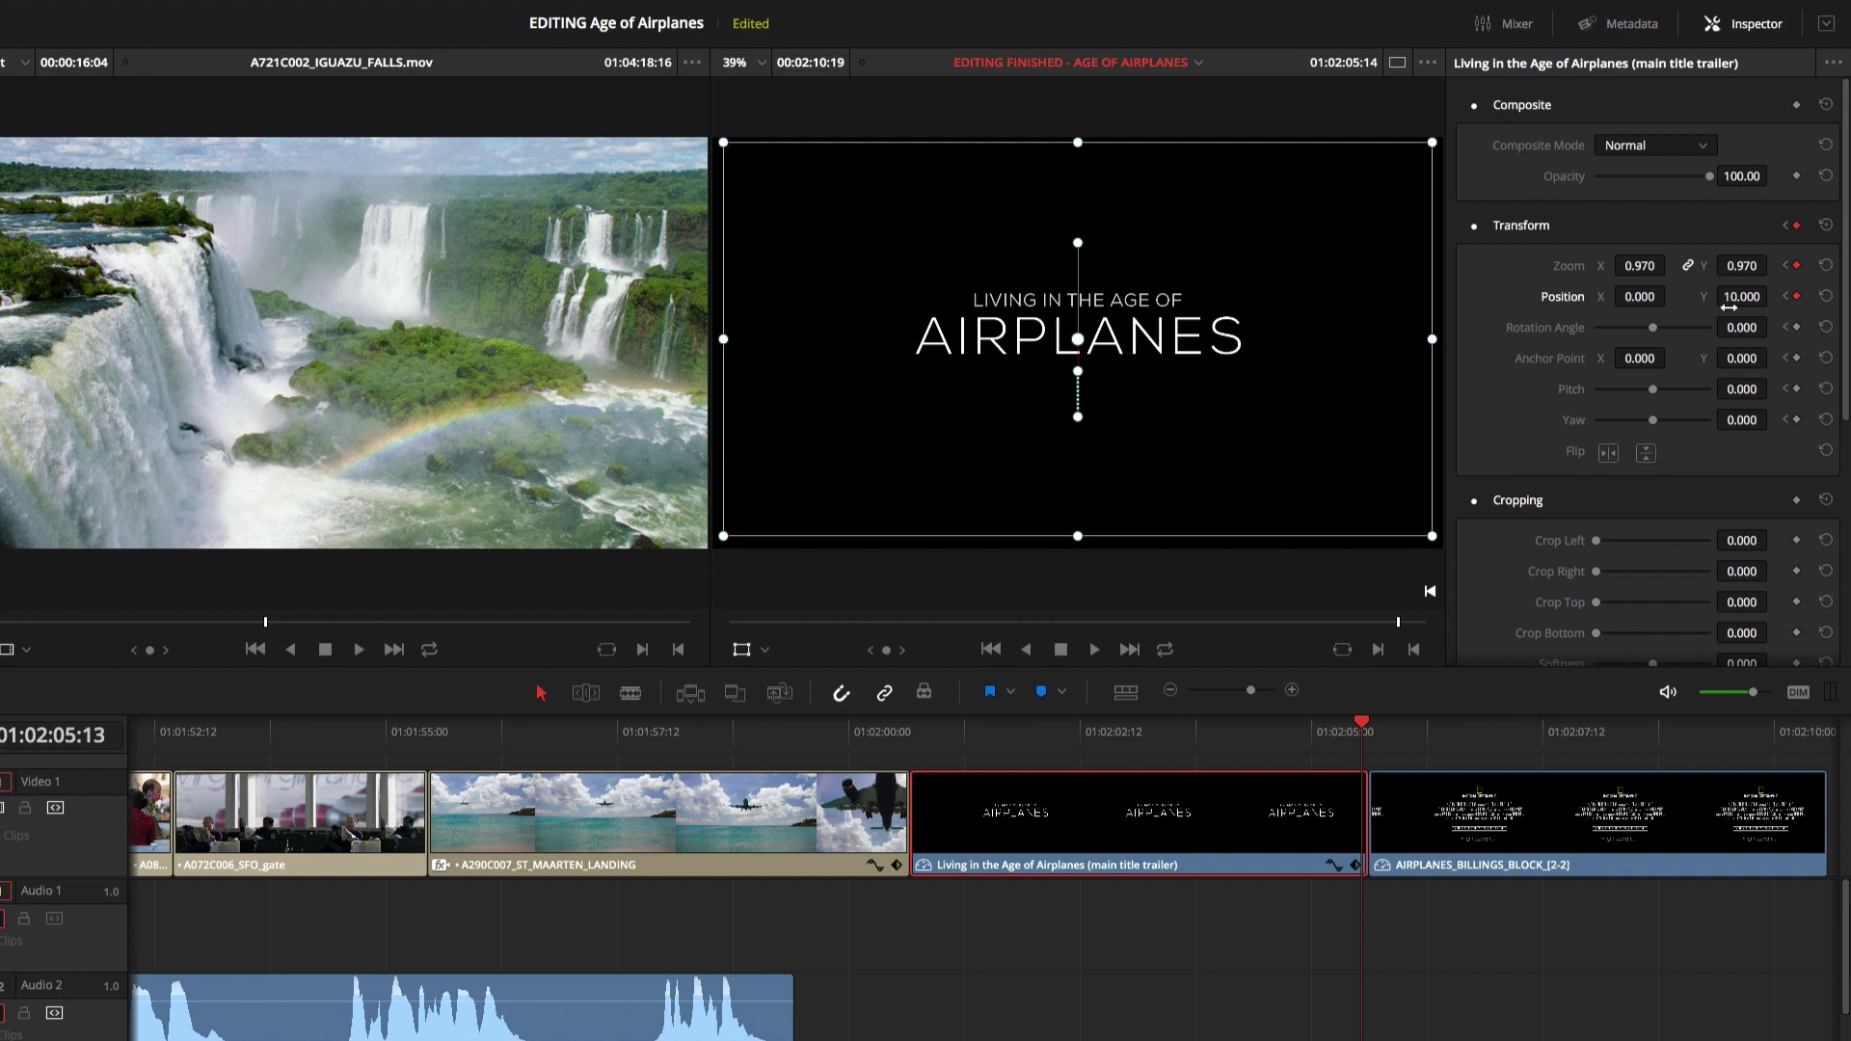
# Step: Set both keyframes on the title's motion path to Smooth and reshape the path by moving the title in the viewer
pyautogui.rightClick(1080, 420)
pyautogui.click(1142, 459)
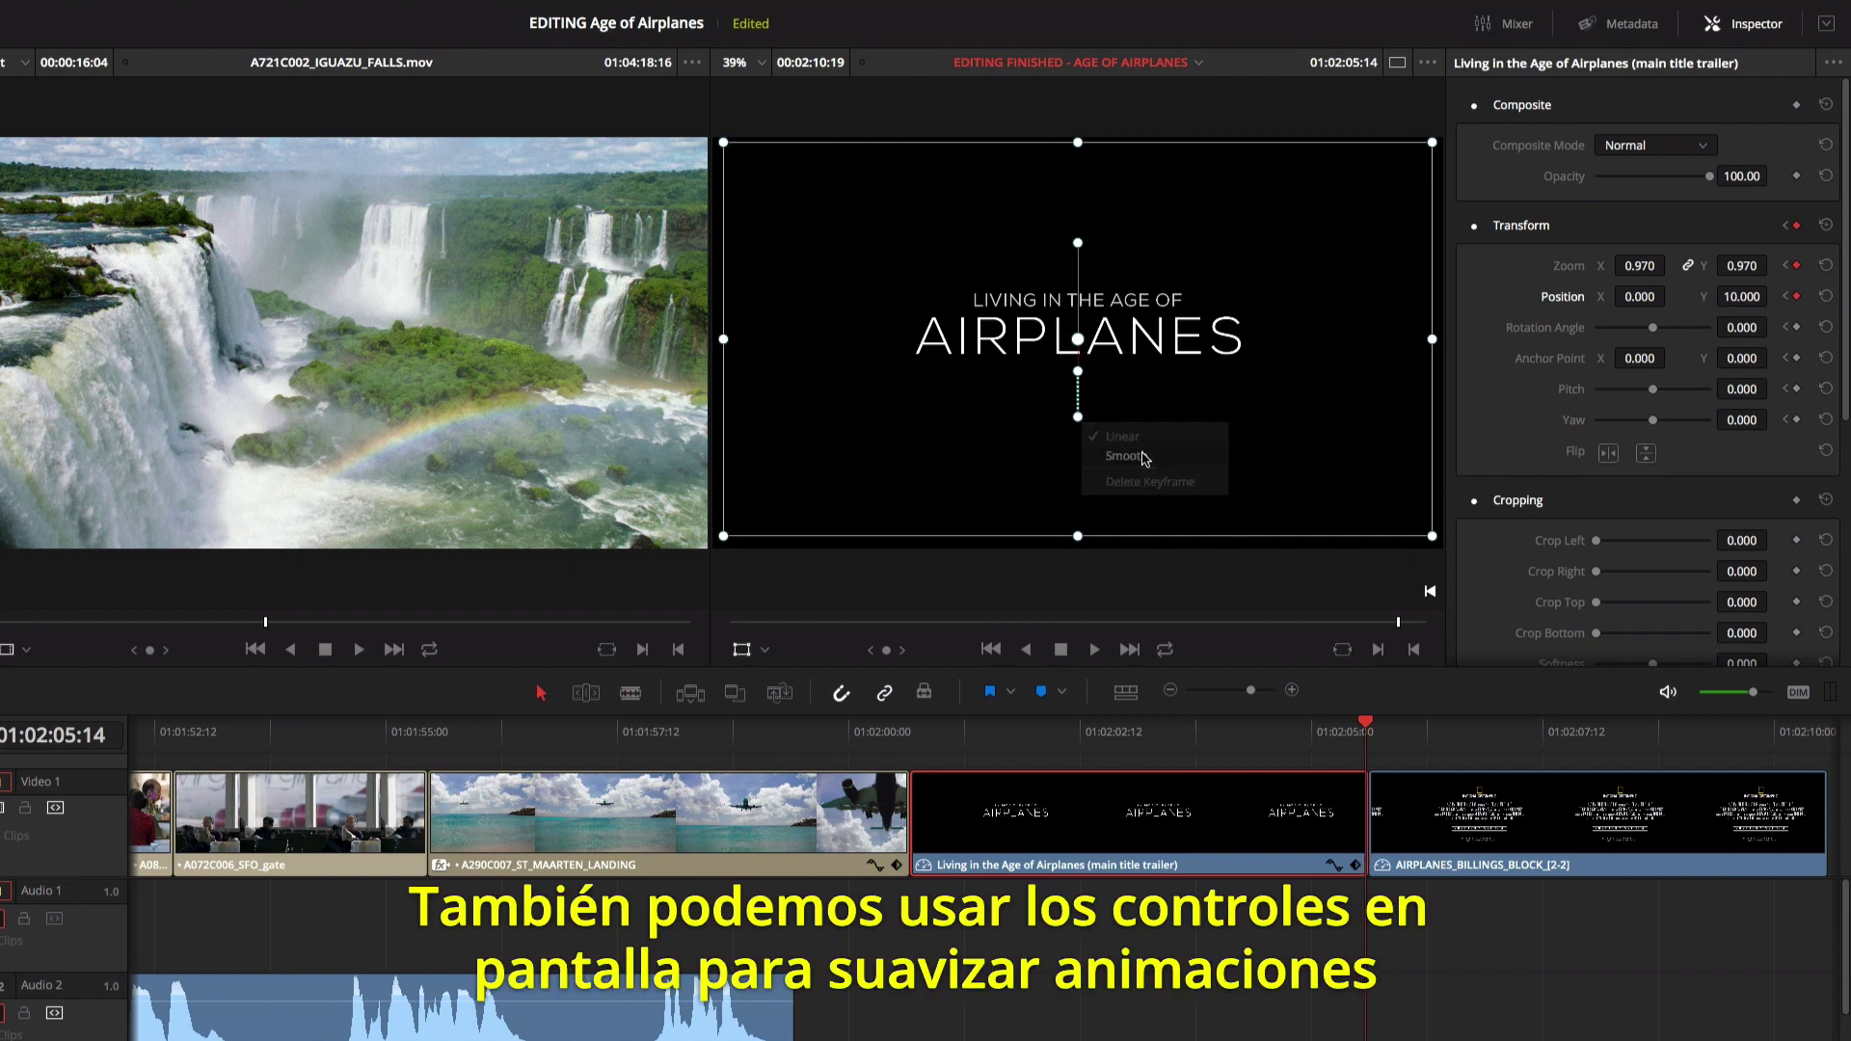
pyautogui.rightClick(1080, 379)
pyautogui.click(1106, 389)
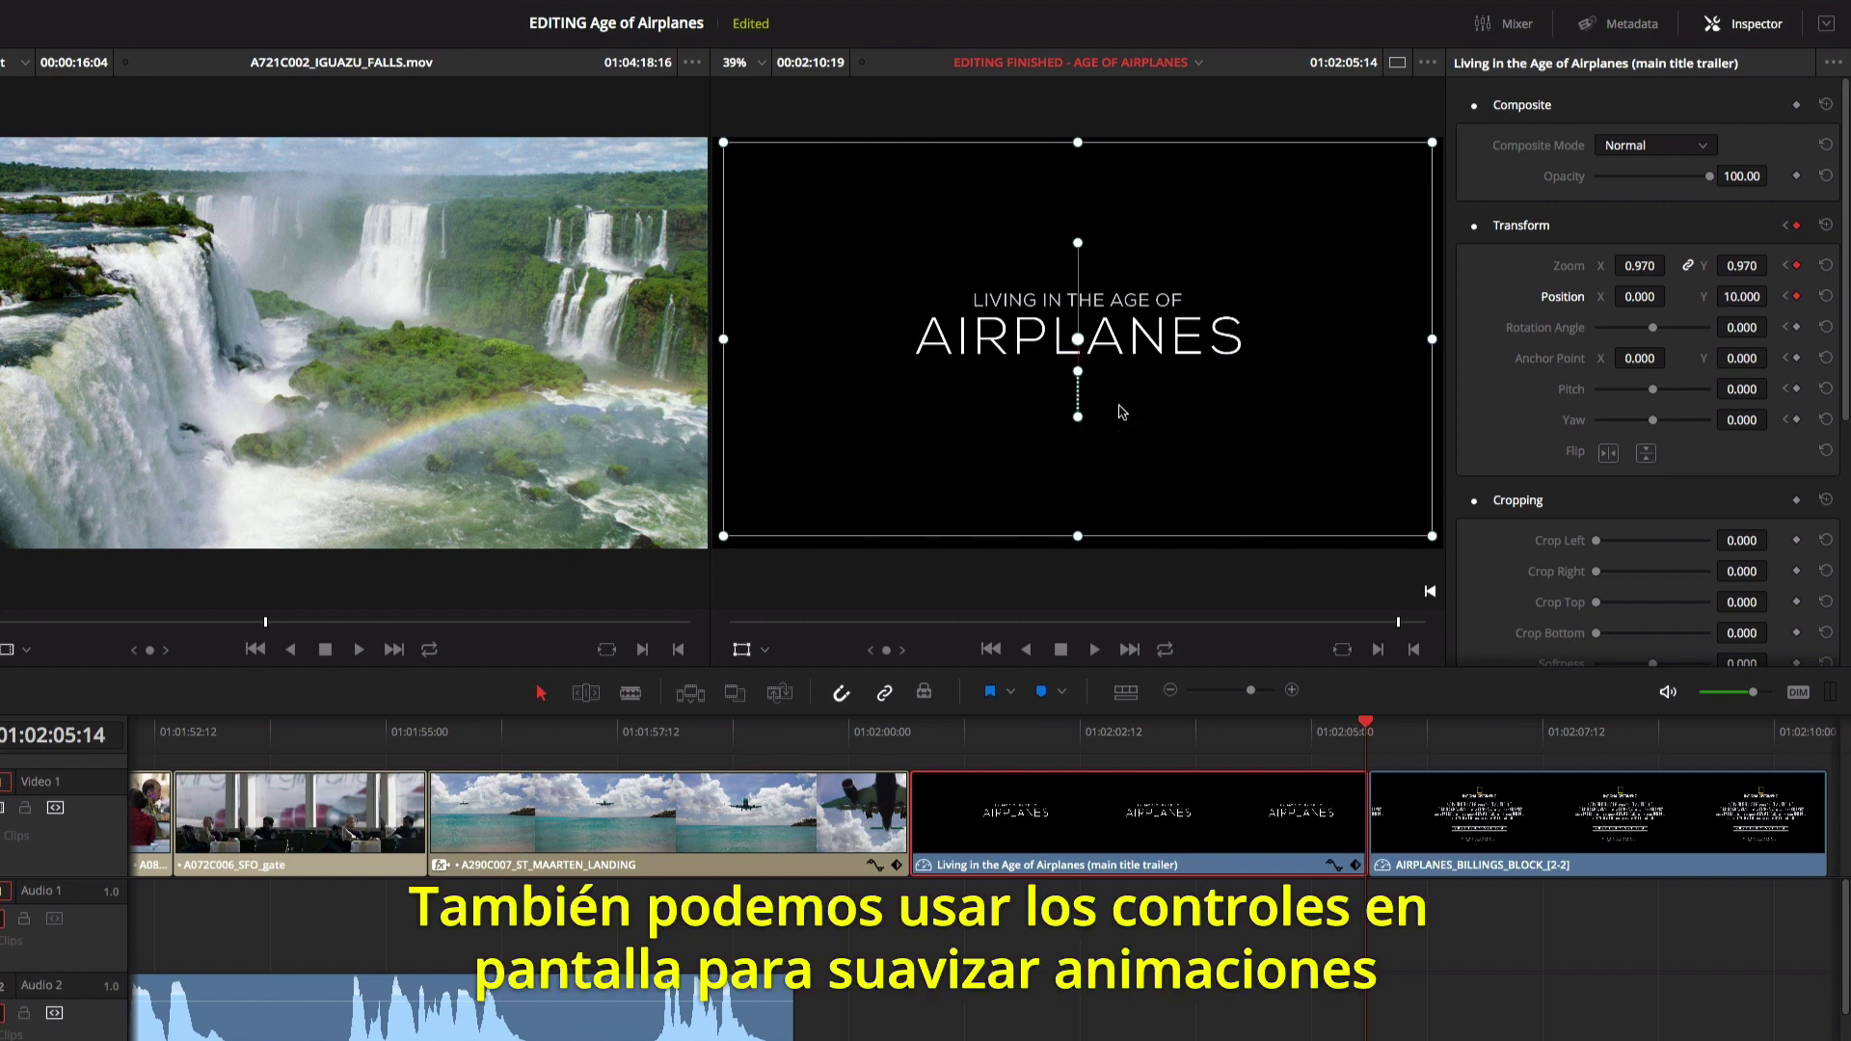
pyautogui.moveTo(1080, 339); pyautogui.dragTo(931, 280)
pyautogui.moveTo(931, 186)
pyautogui.mouseDown()
pyautogui.moveTo(957, 187)
pyautogui.moveTo(931, 195)
pyautogui.mouseUp()
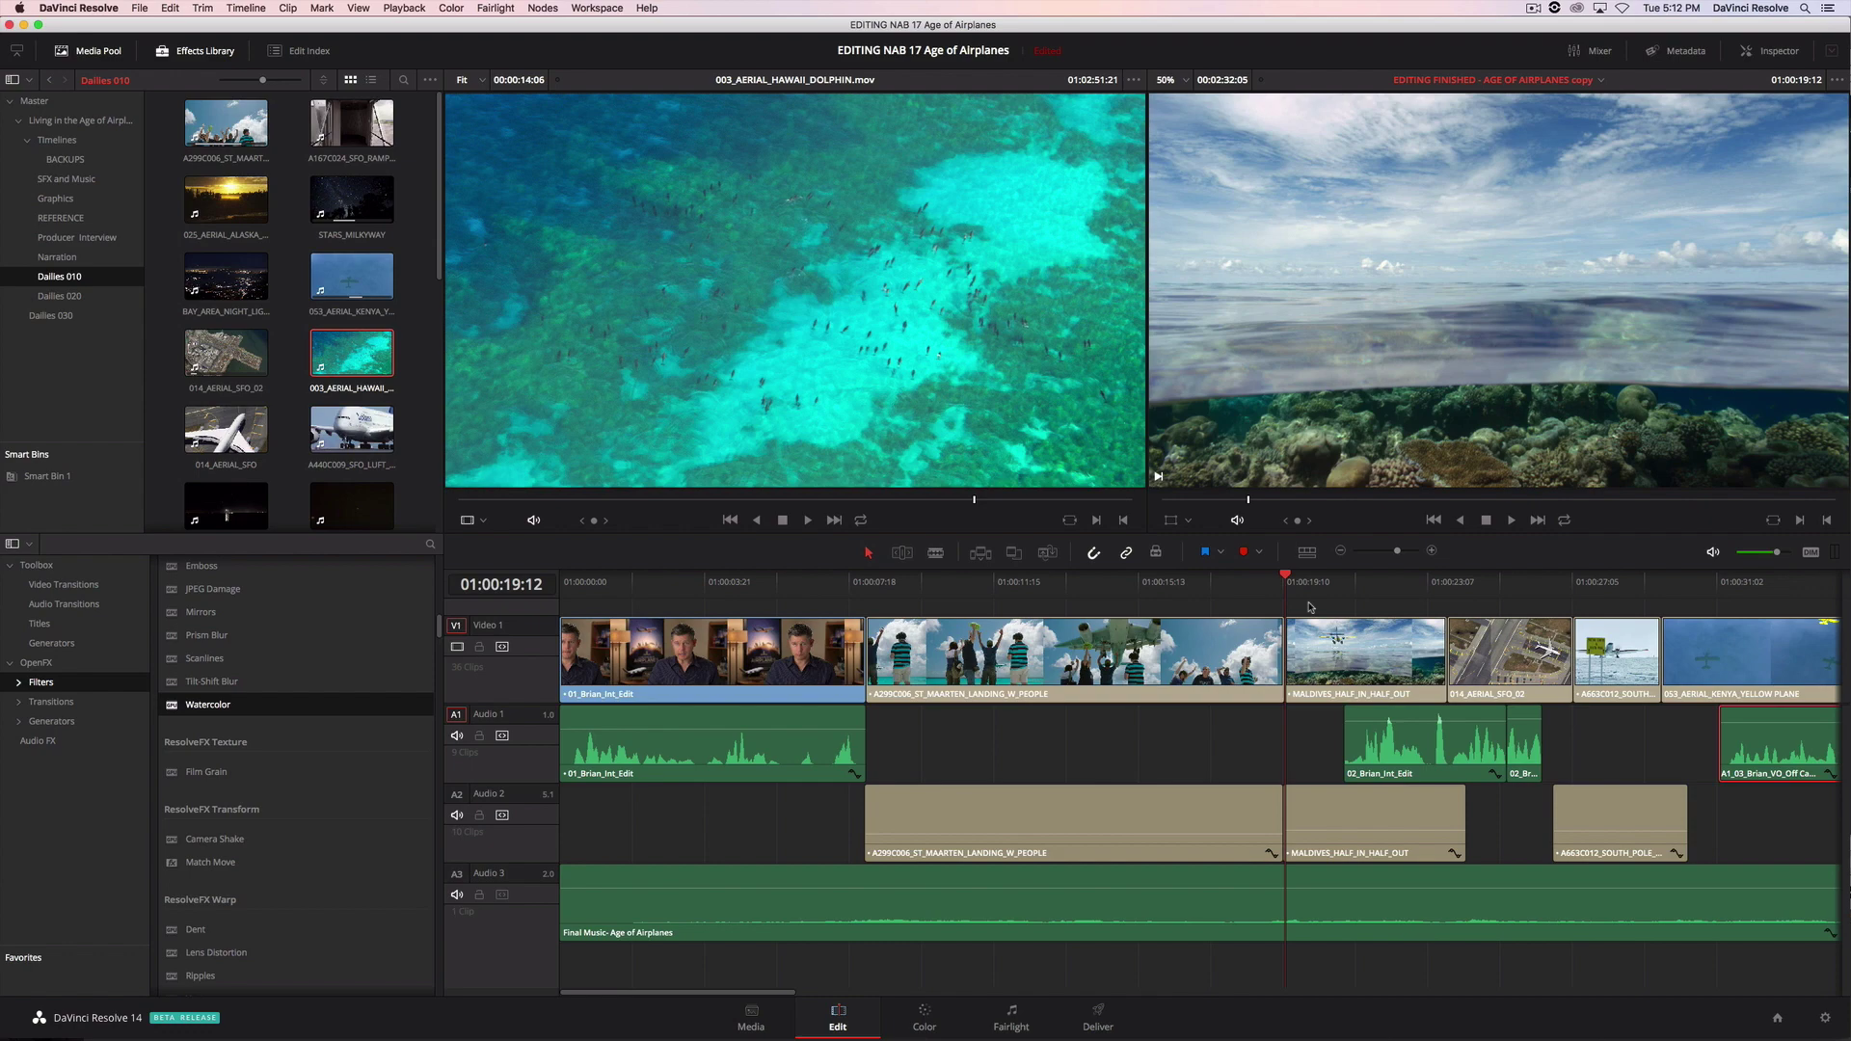
# Step: Play the MALDIVES_HALF_IN_HALF_OUT clip, change its speed to 50%, and play it again from its start
pyautogui.press('space')
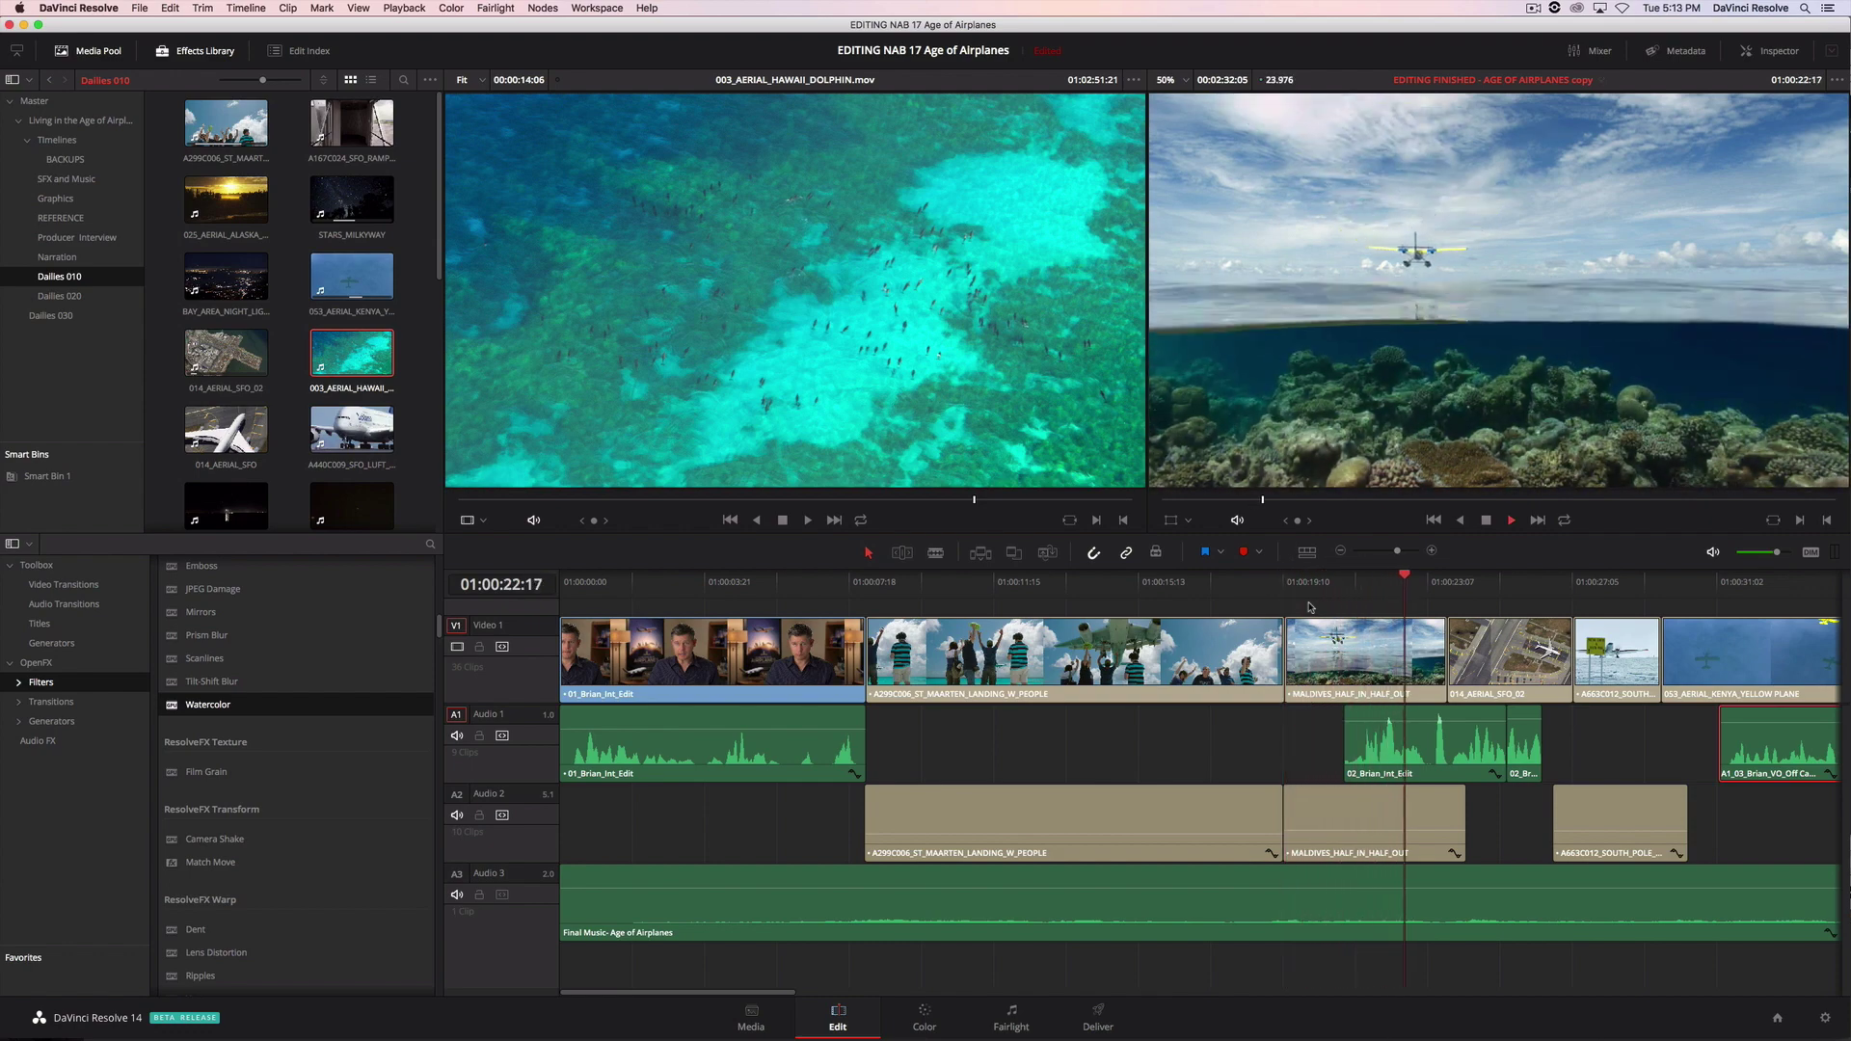
pyautogui.rightClick(1331, 642)
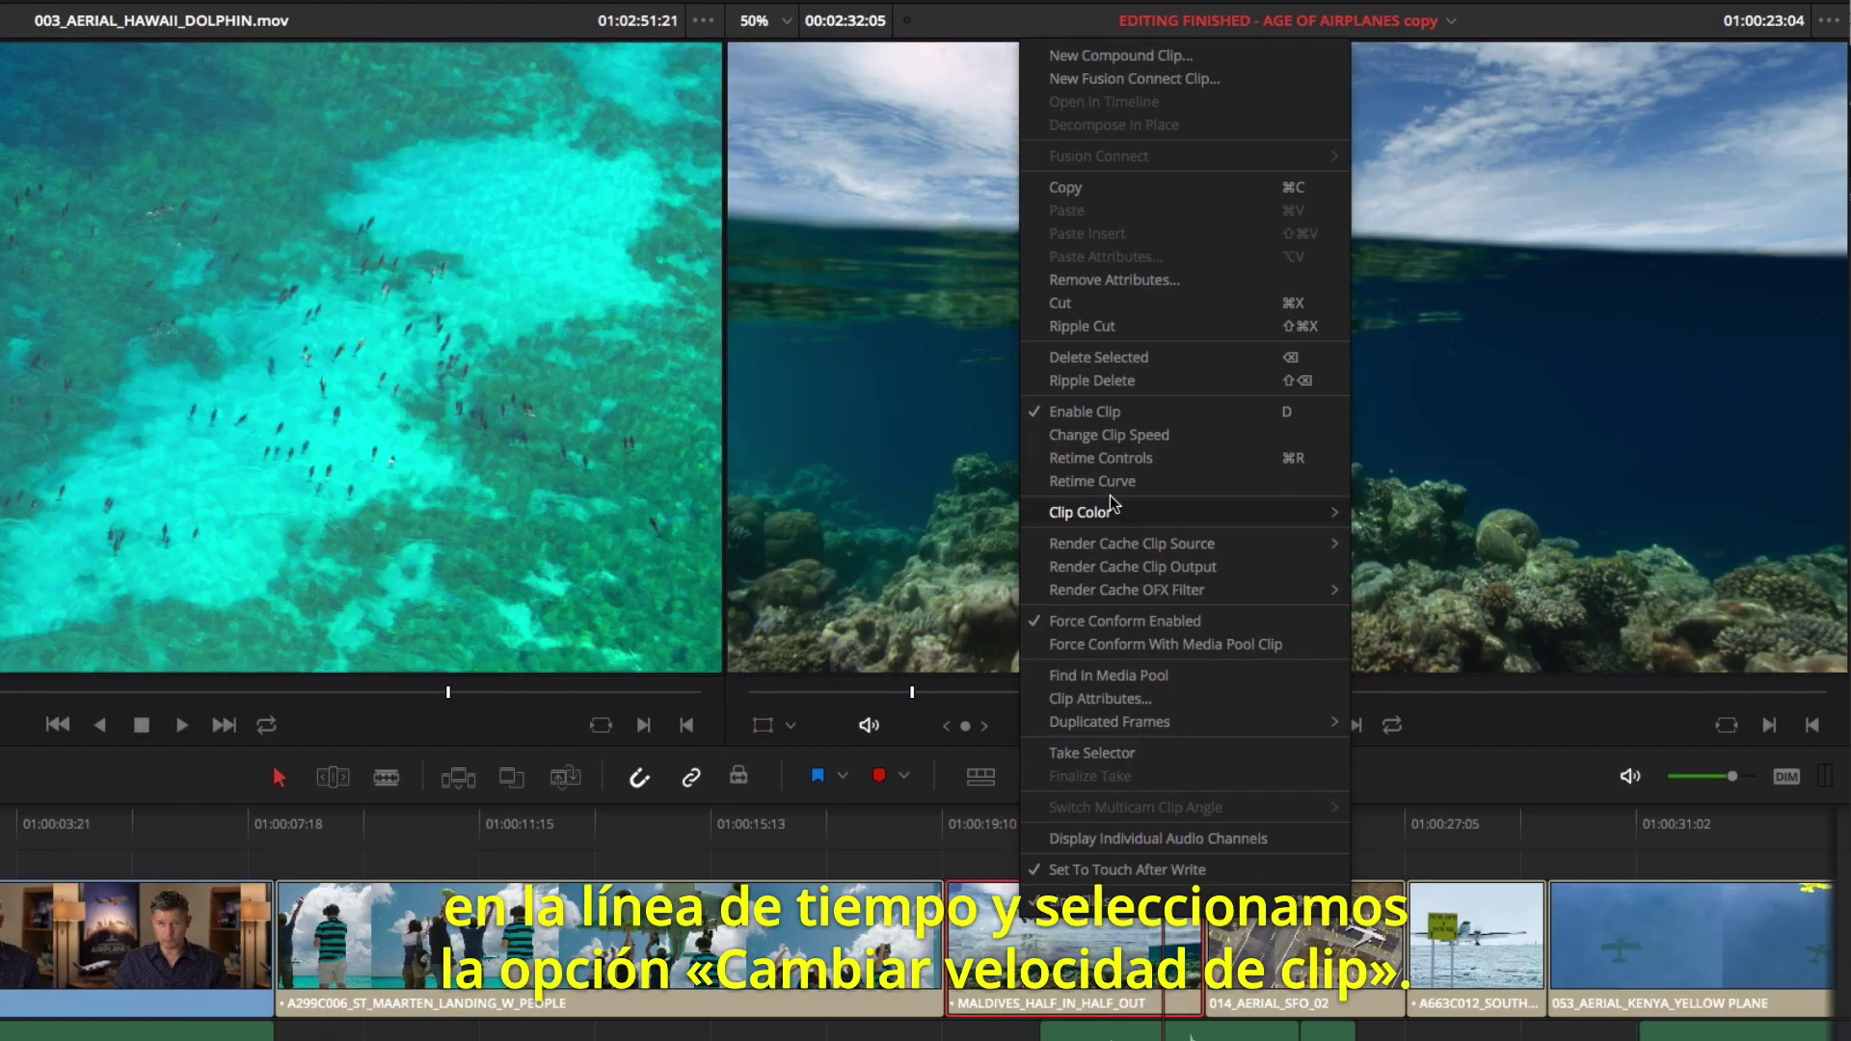
pyautogui.click(1109, 436)
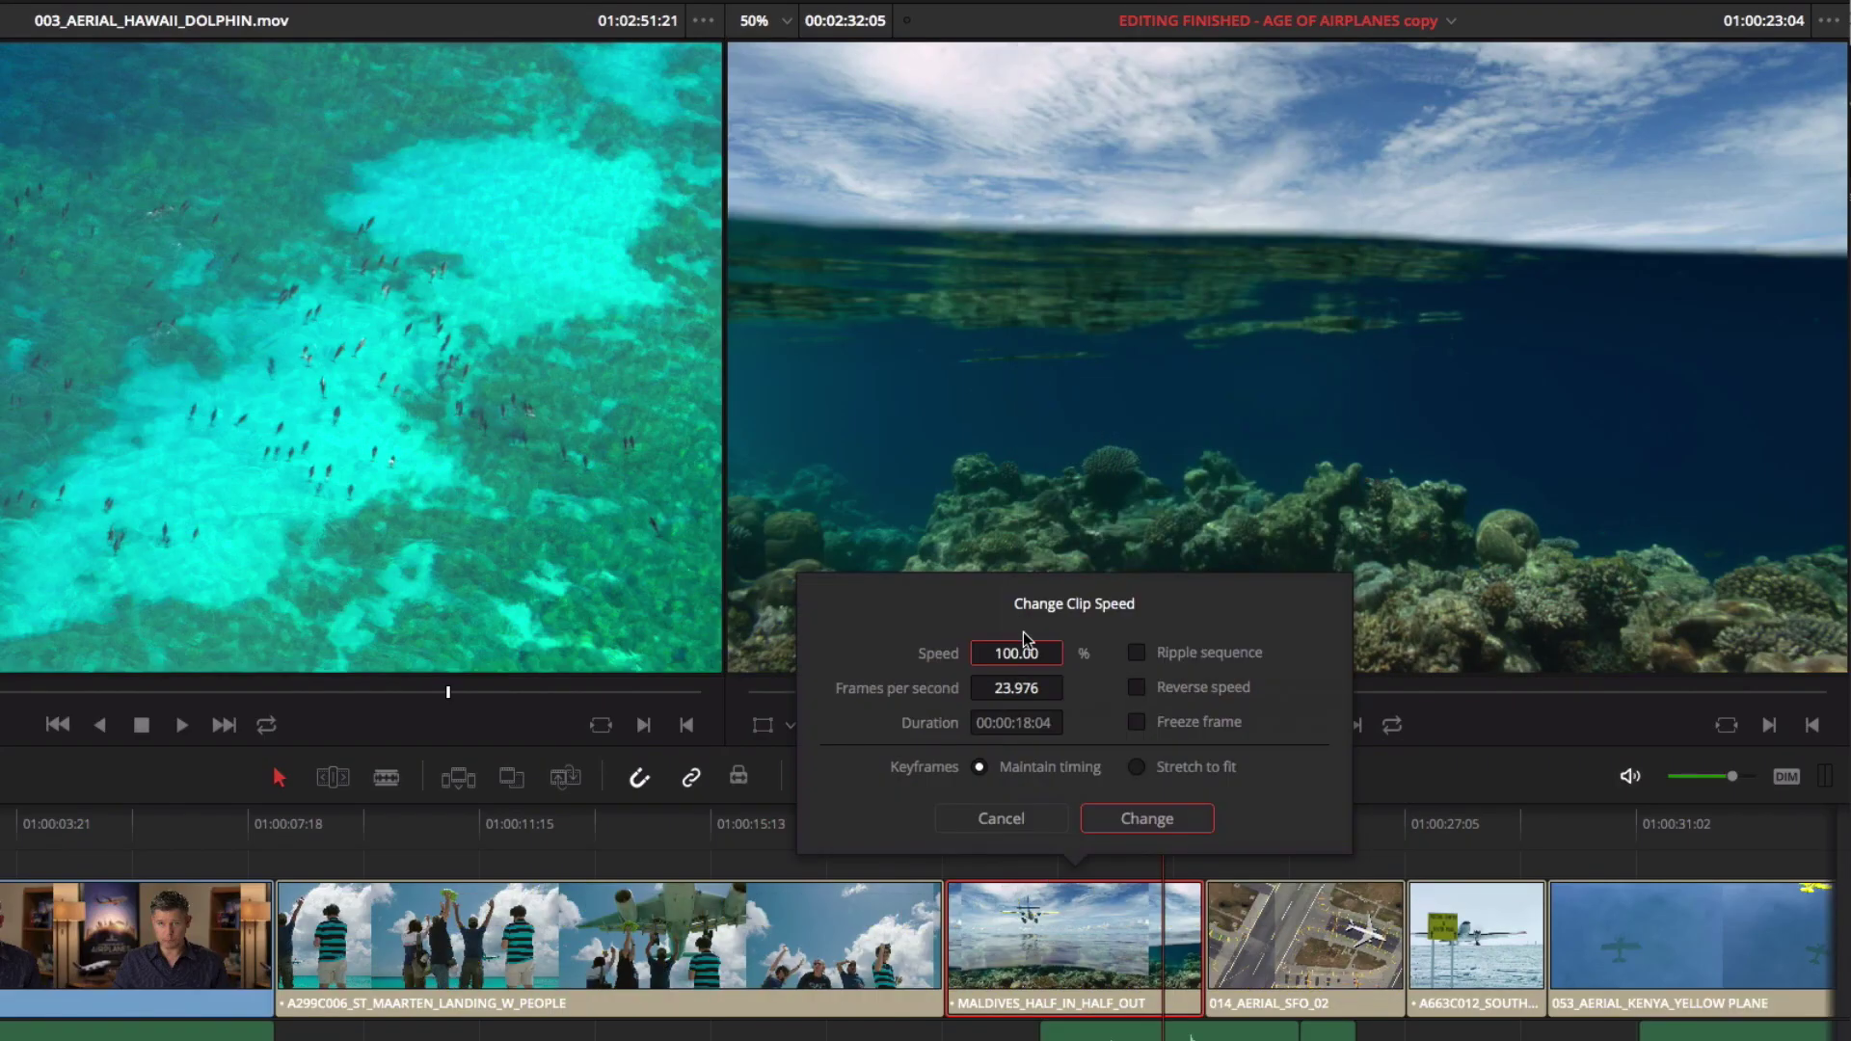
pyautogui.doubleClick(1015, 653)
pyautogui.write('50')
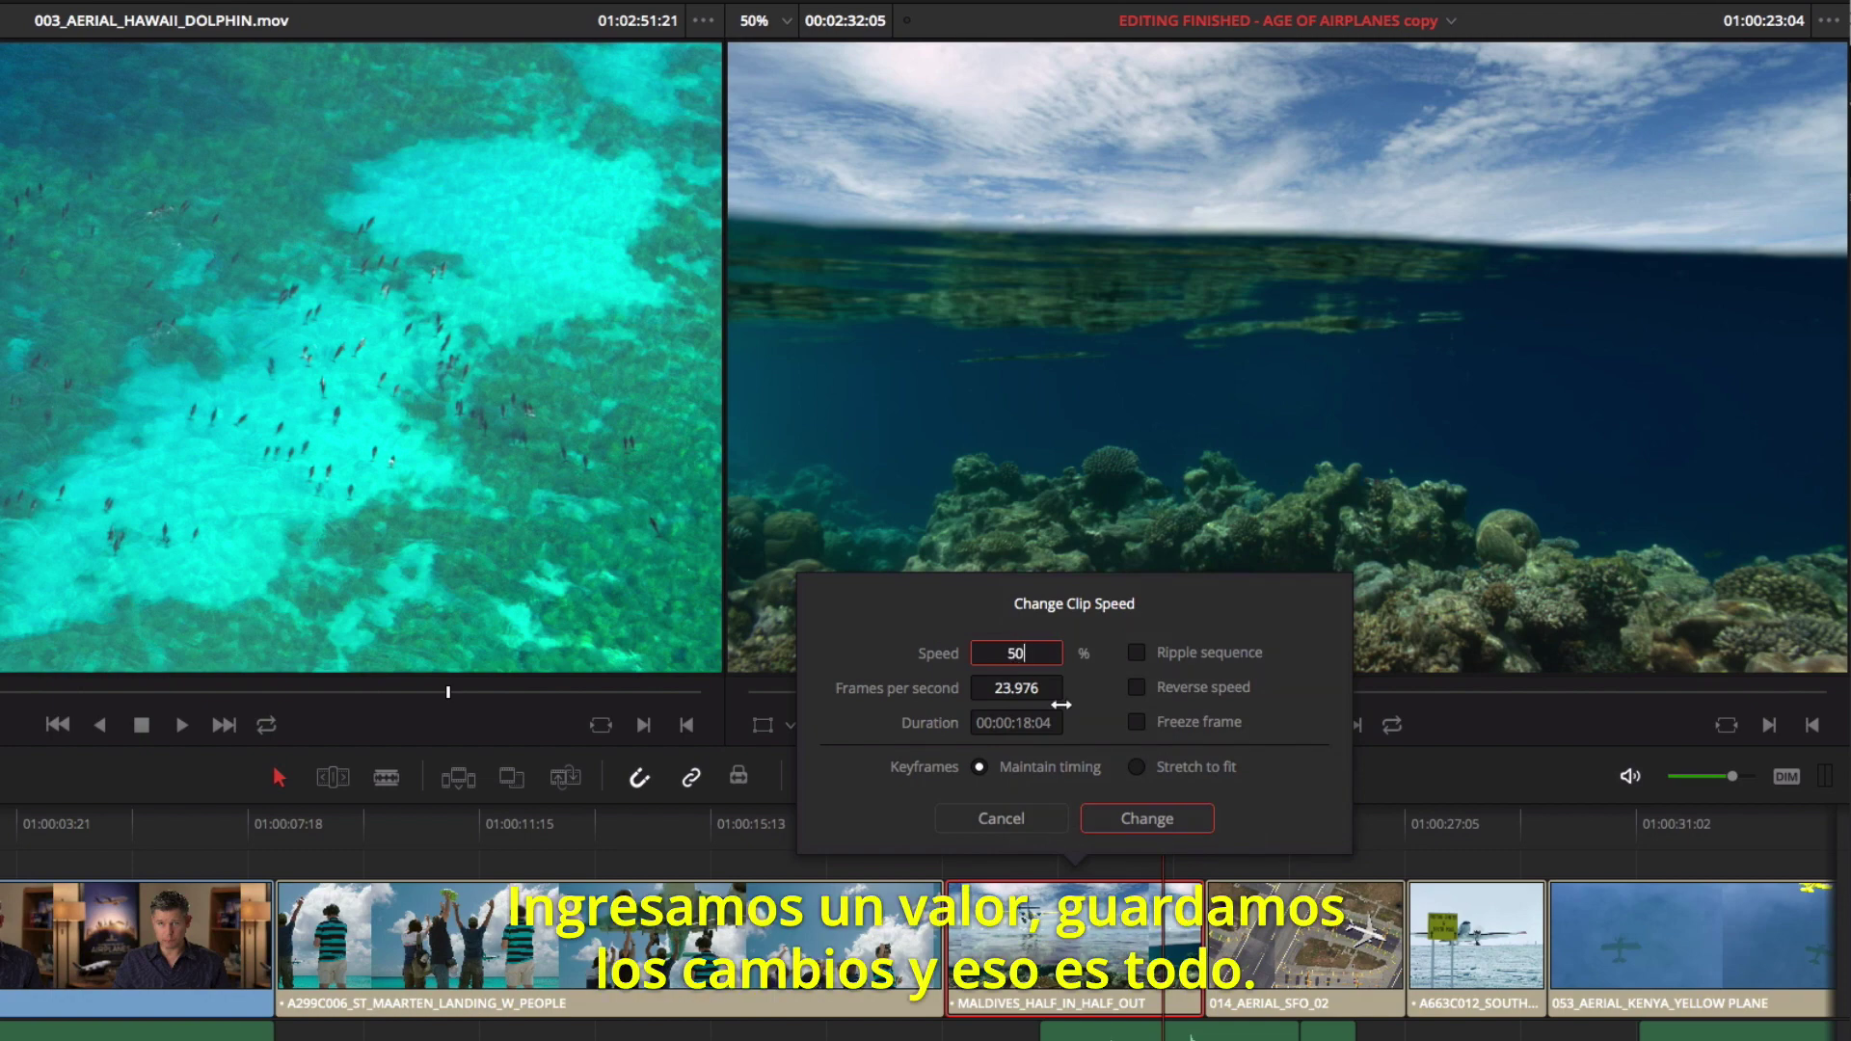
pyautogui.click(1146, 819)
pyautogui.click(953, 822)
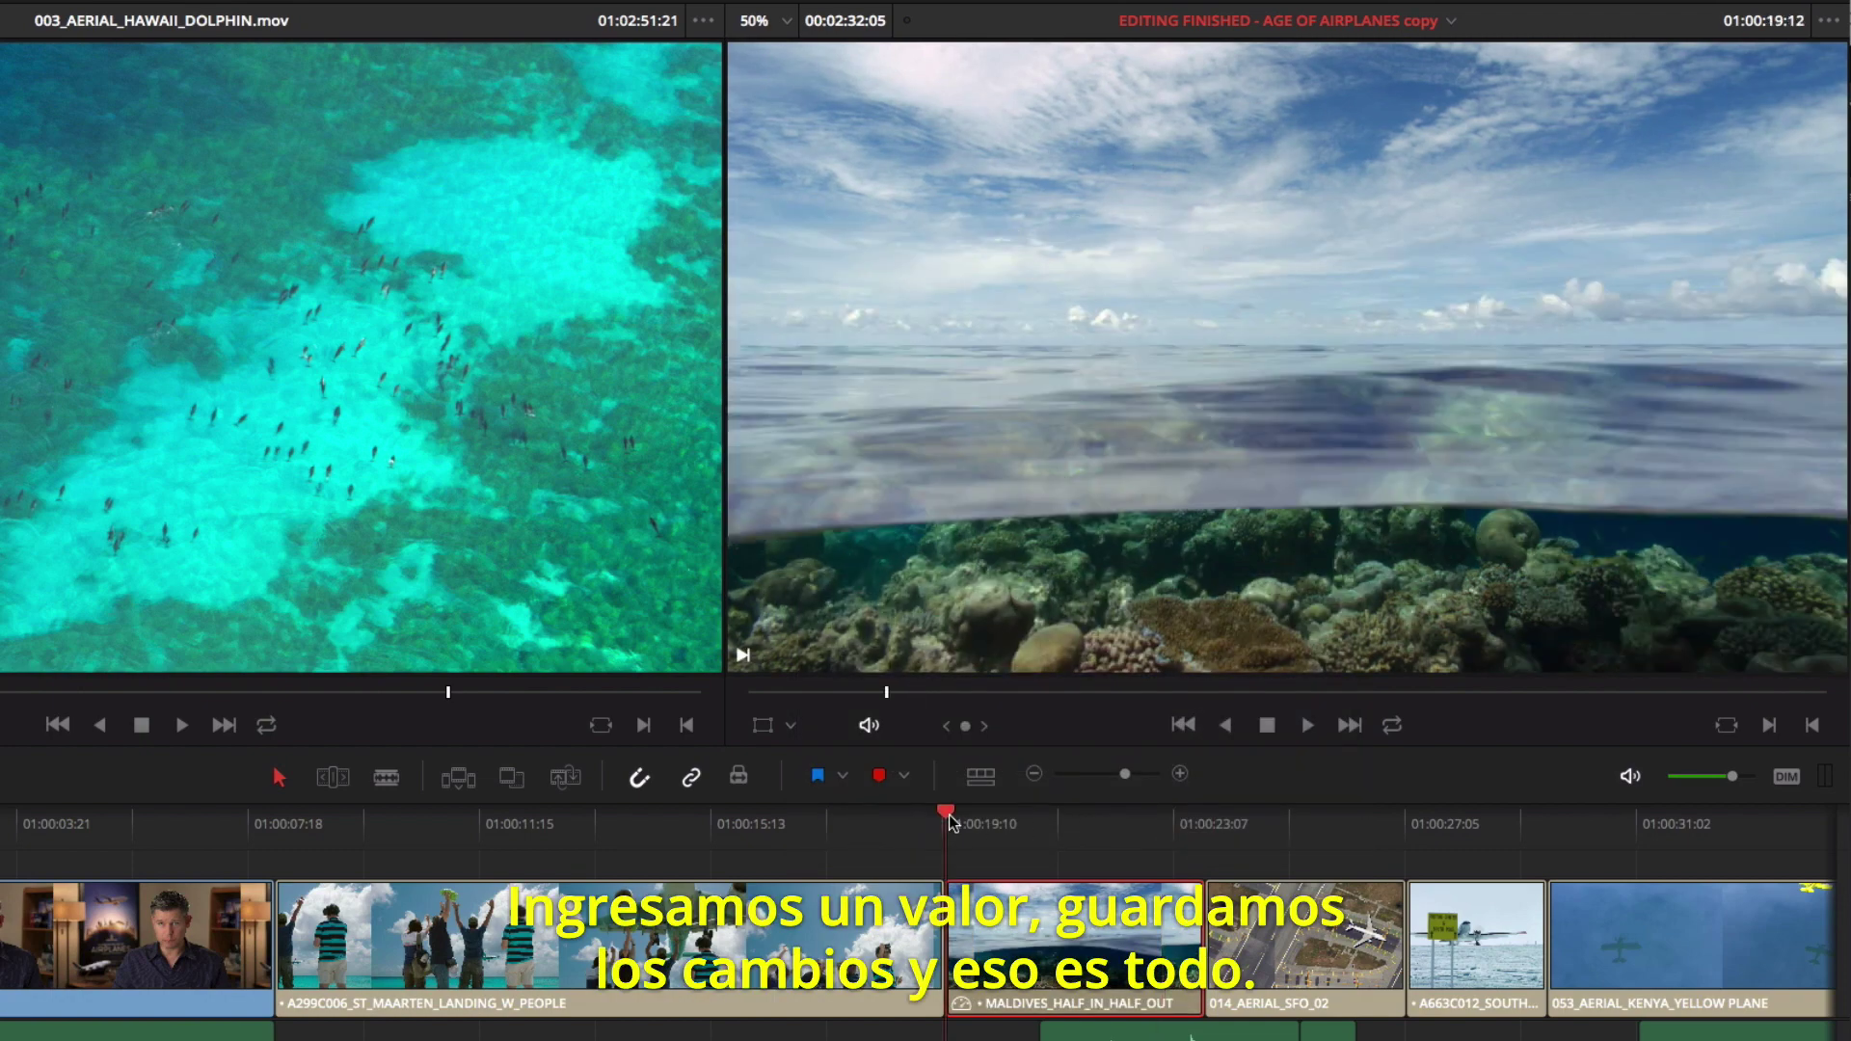
pyautogui.press('space')
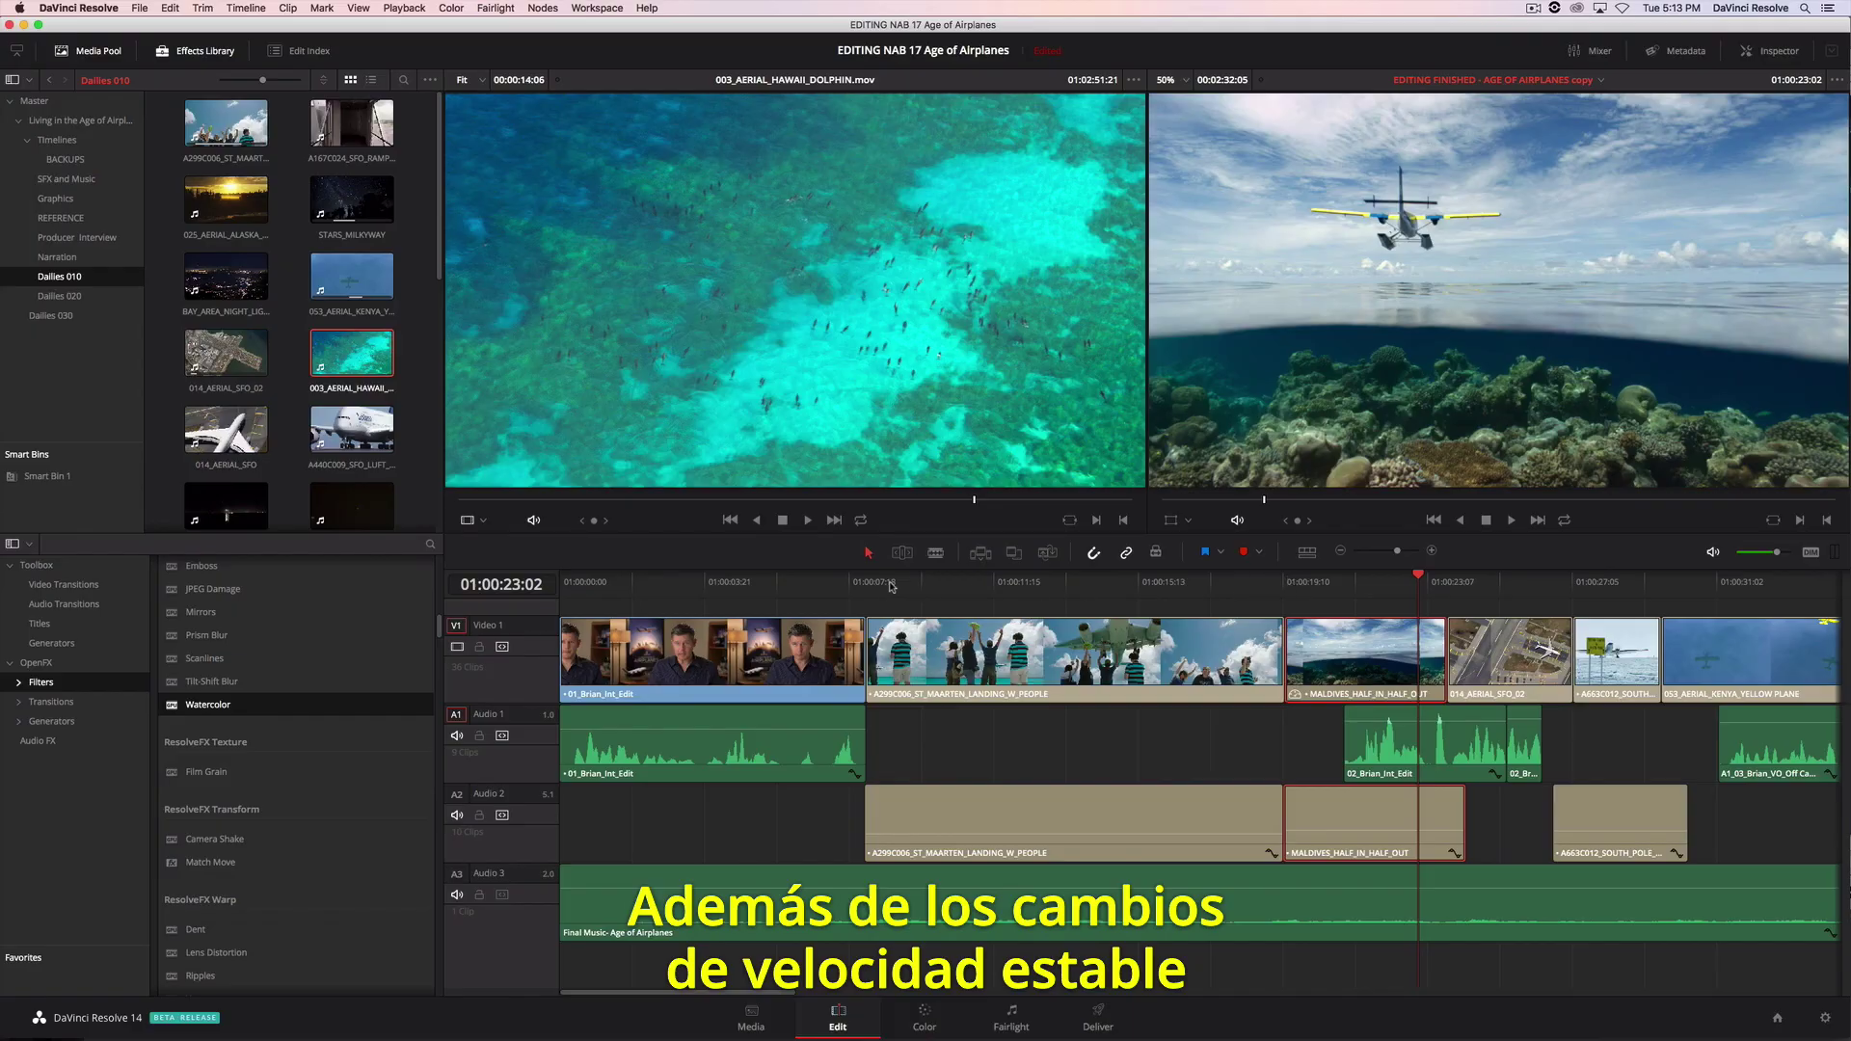
# Step: Play the A299C006_ST_MAARTEN_LANDING_W_PEOPLE clip up to 01:00:13:11 and display its retime controls
pyautogui.click(891, 585)
pyautogui.press('space')
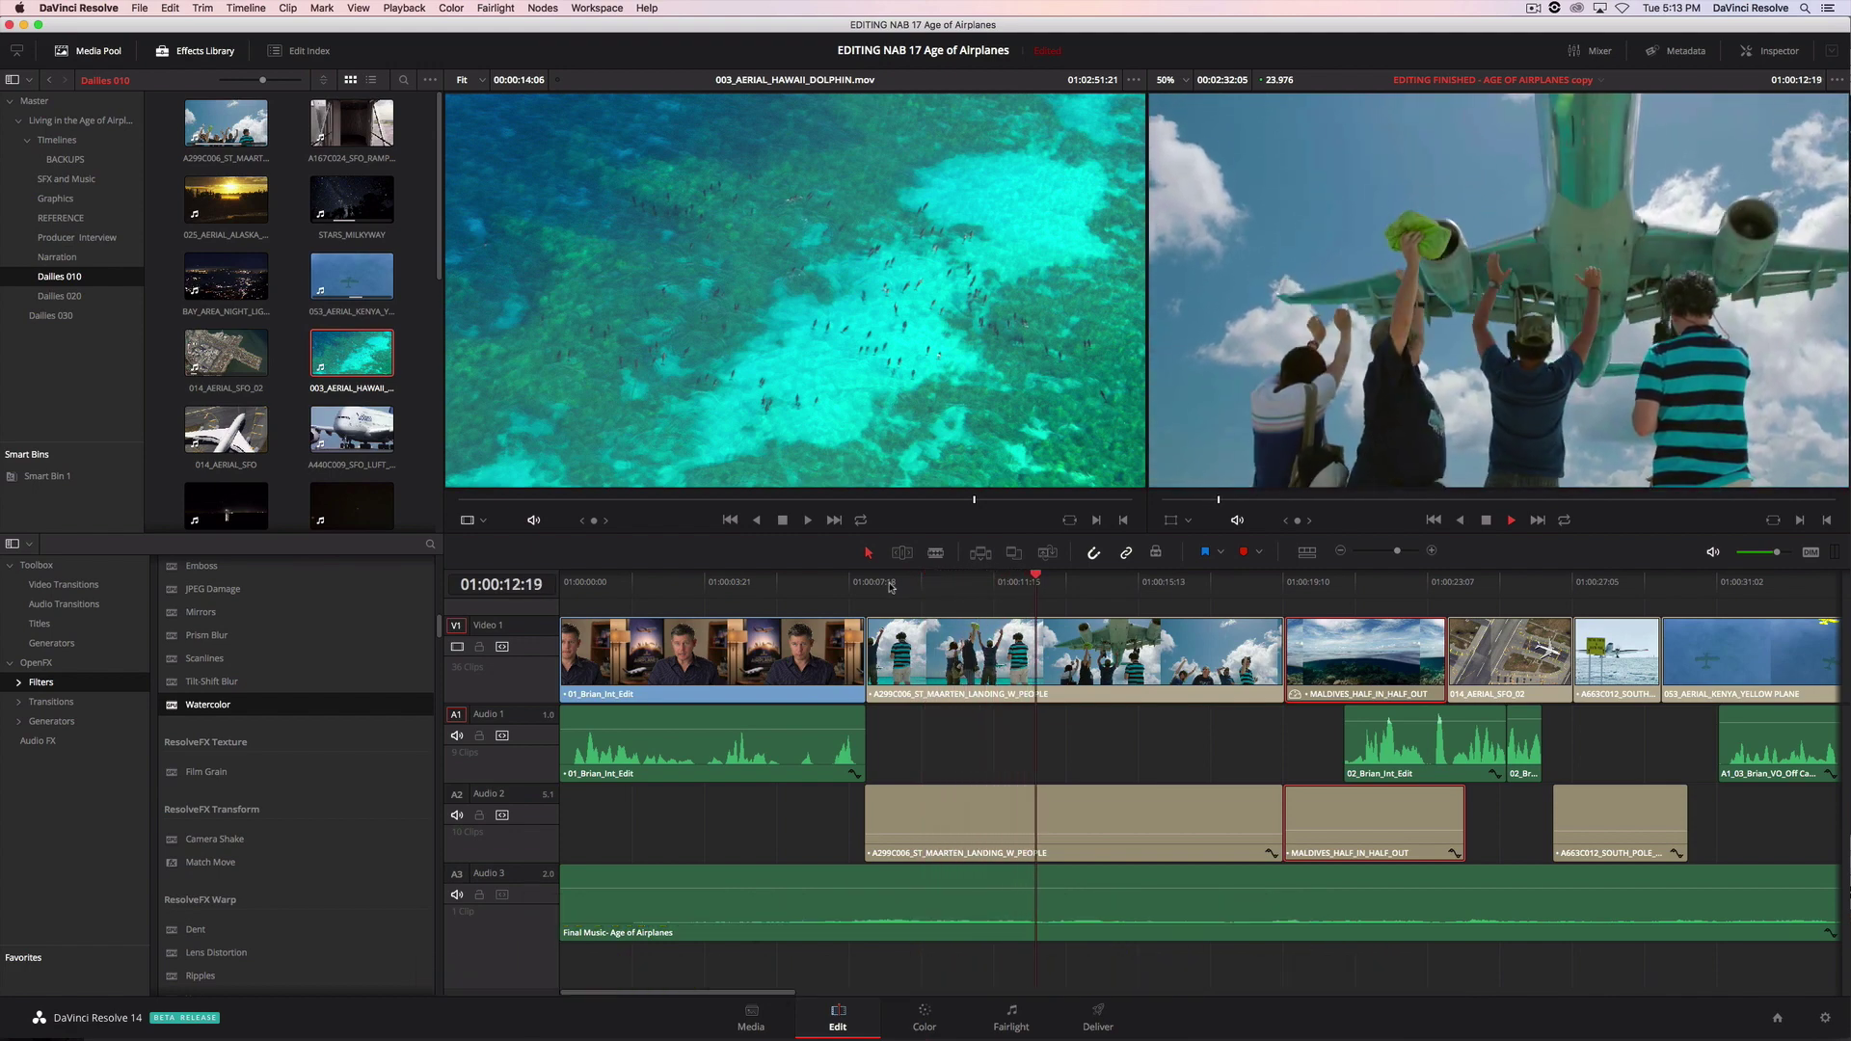
pyautogui.press('space')
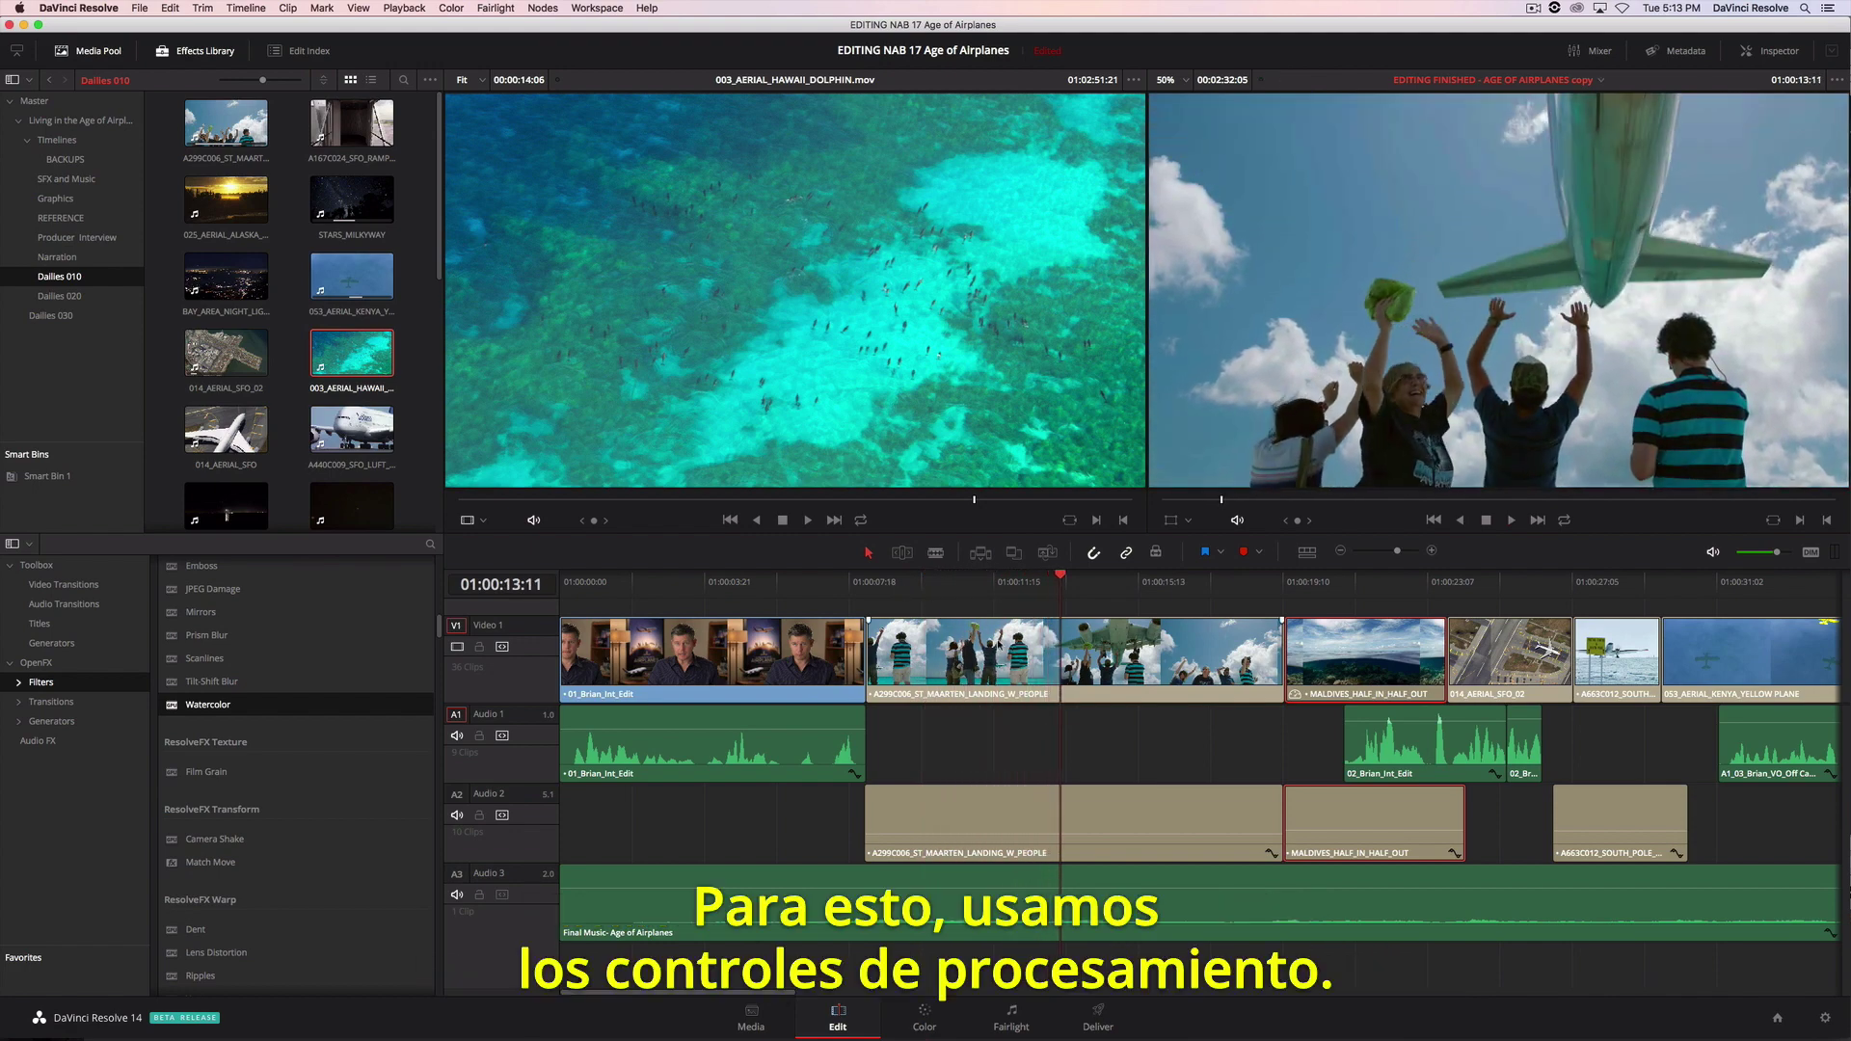
pyautogui.rightClick(1005, 656)
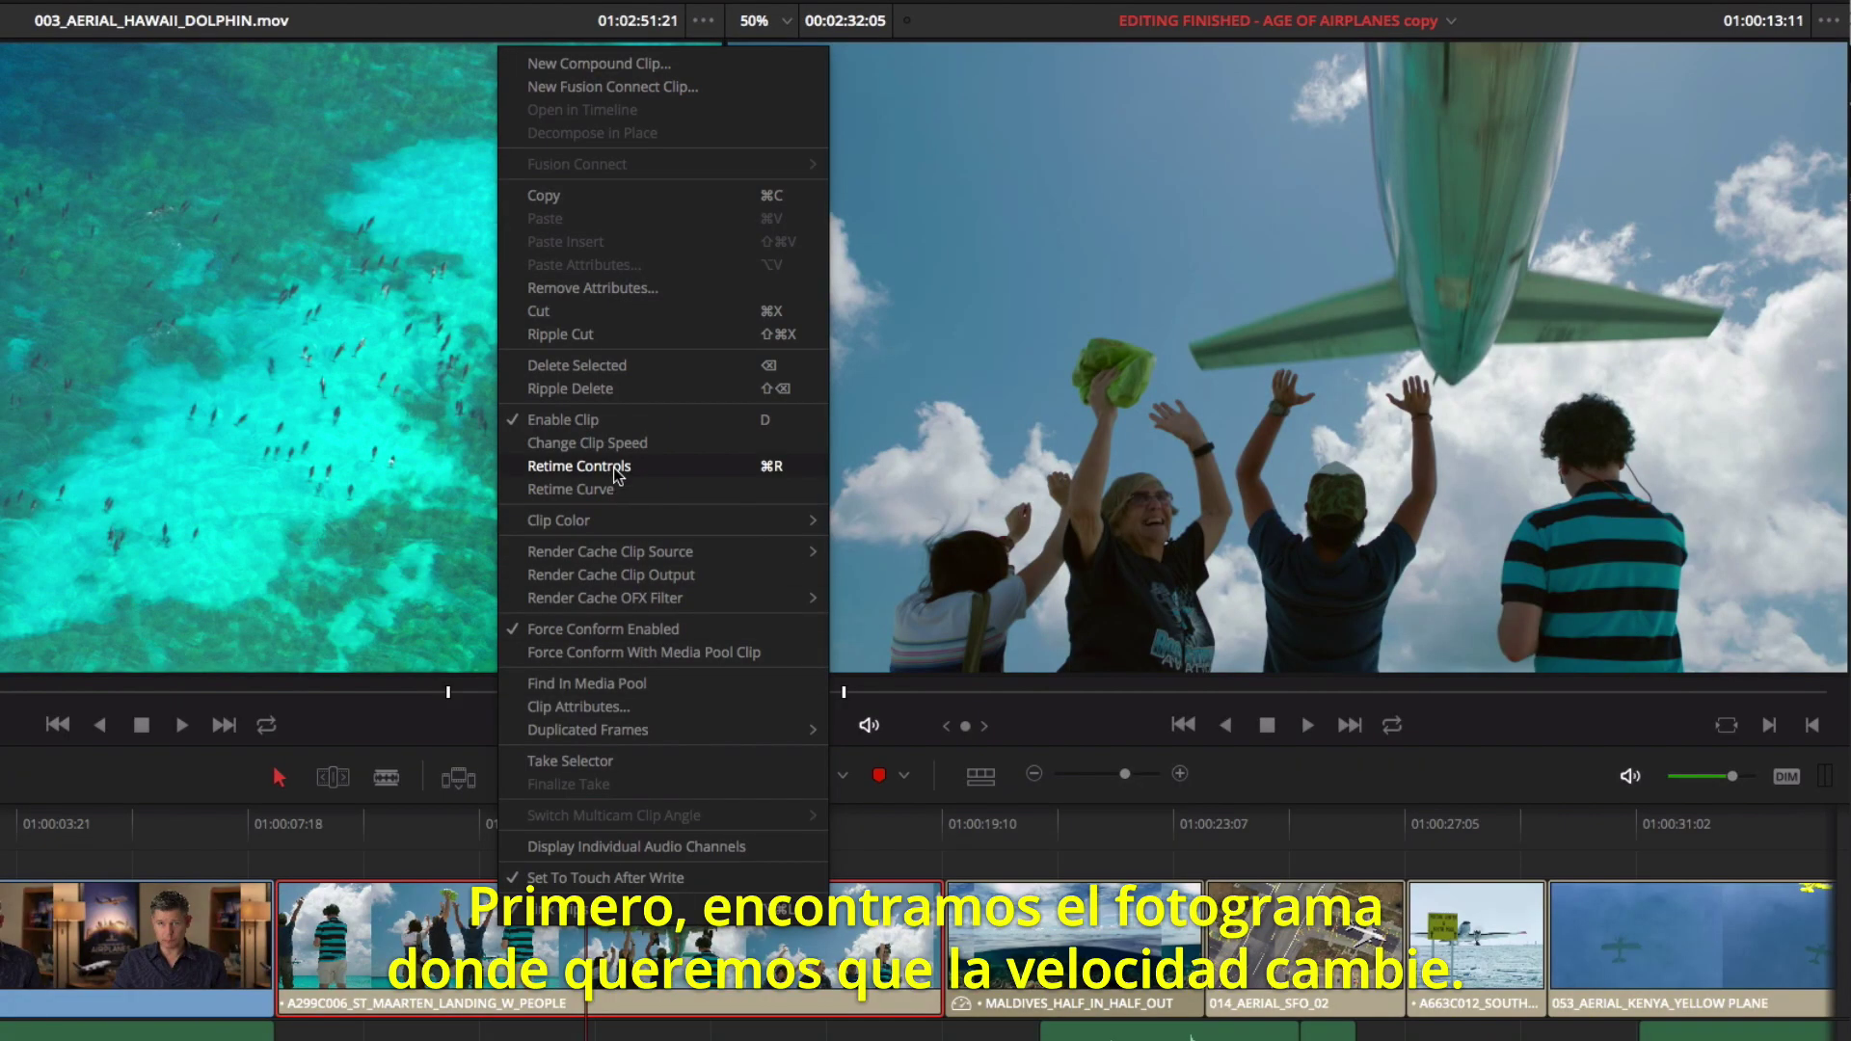
pyautogui.click(613, 464)
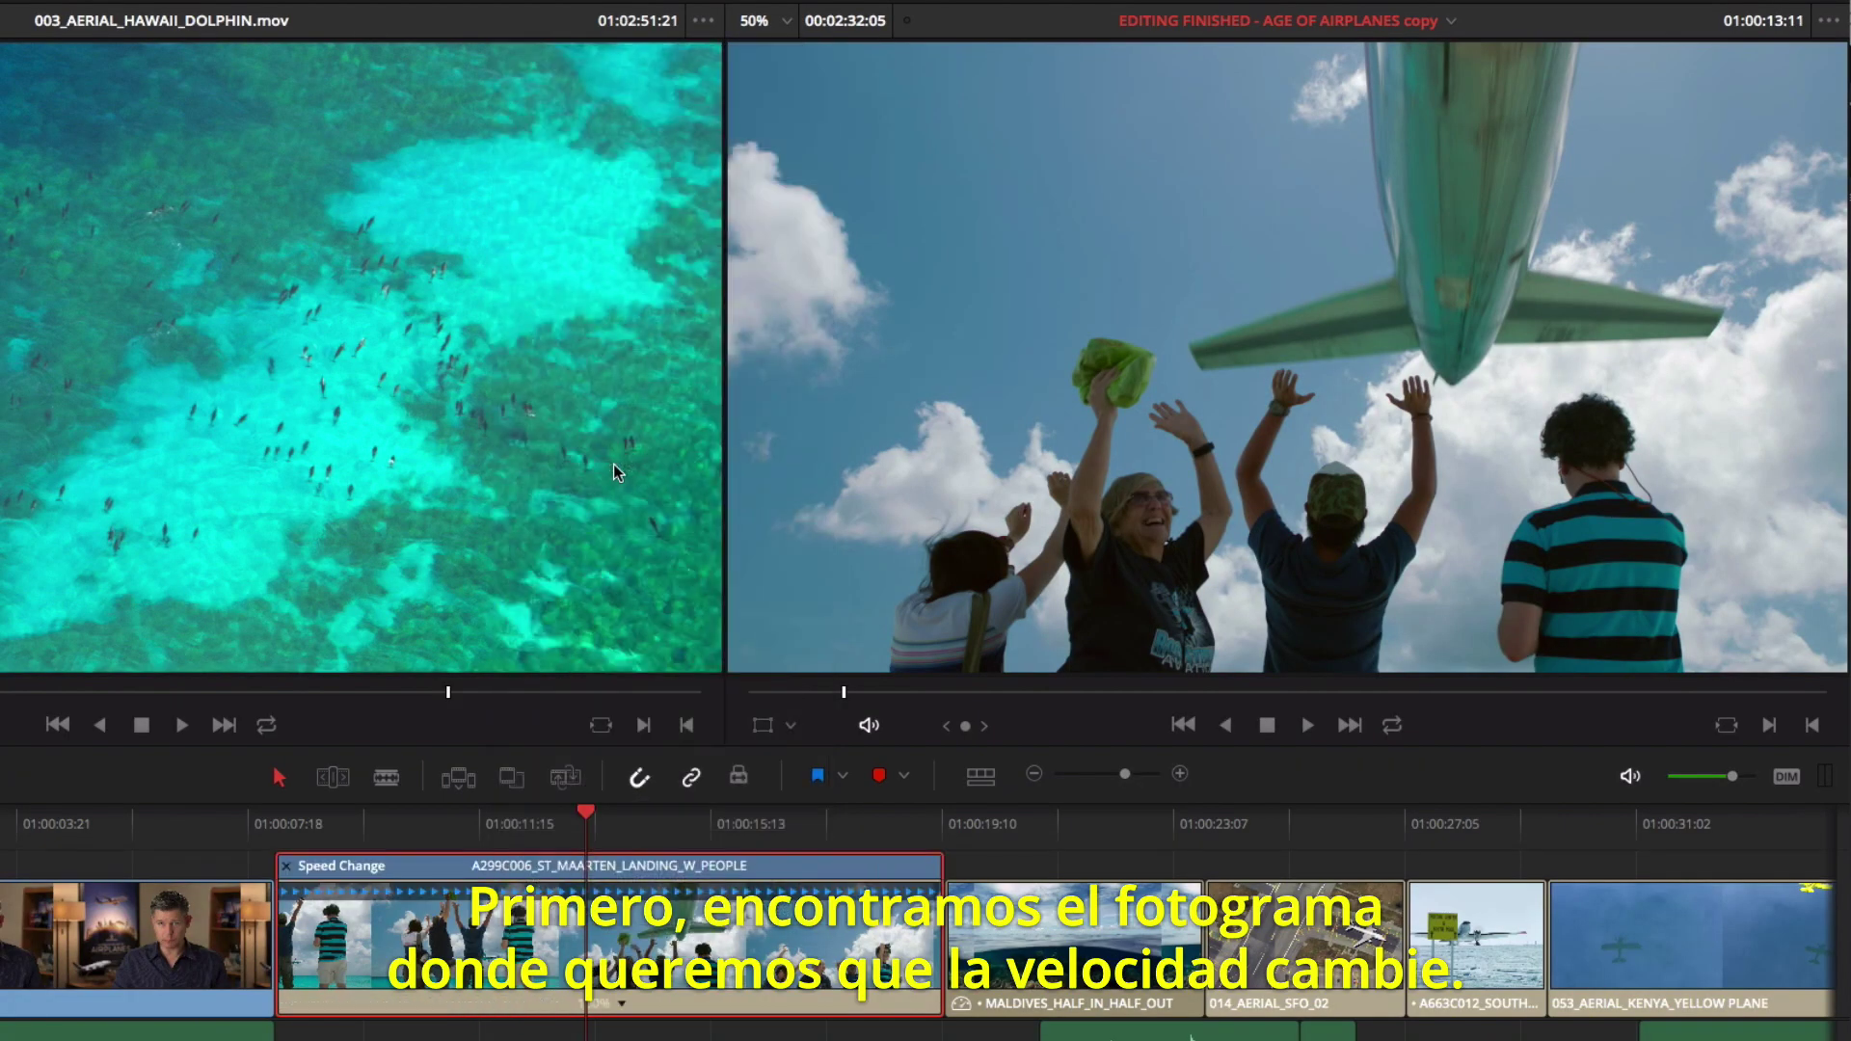
# Step: Add a speed point to the A299C006_ST_MAARTEN_LANDING_W_PEOPLE clip at 01:00:12:00
pyautogui.moveTo(299, 820); pyautogui.dragTo(502, 825)
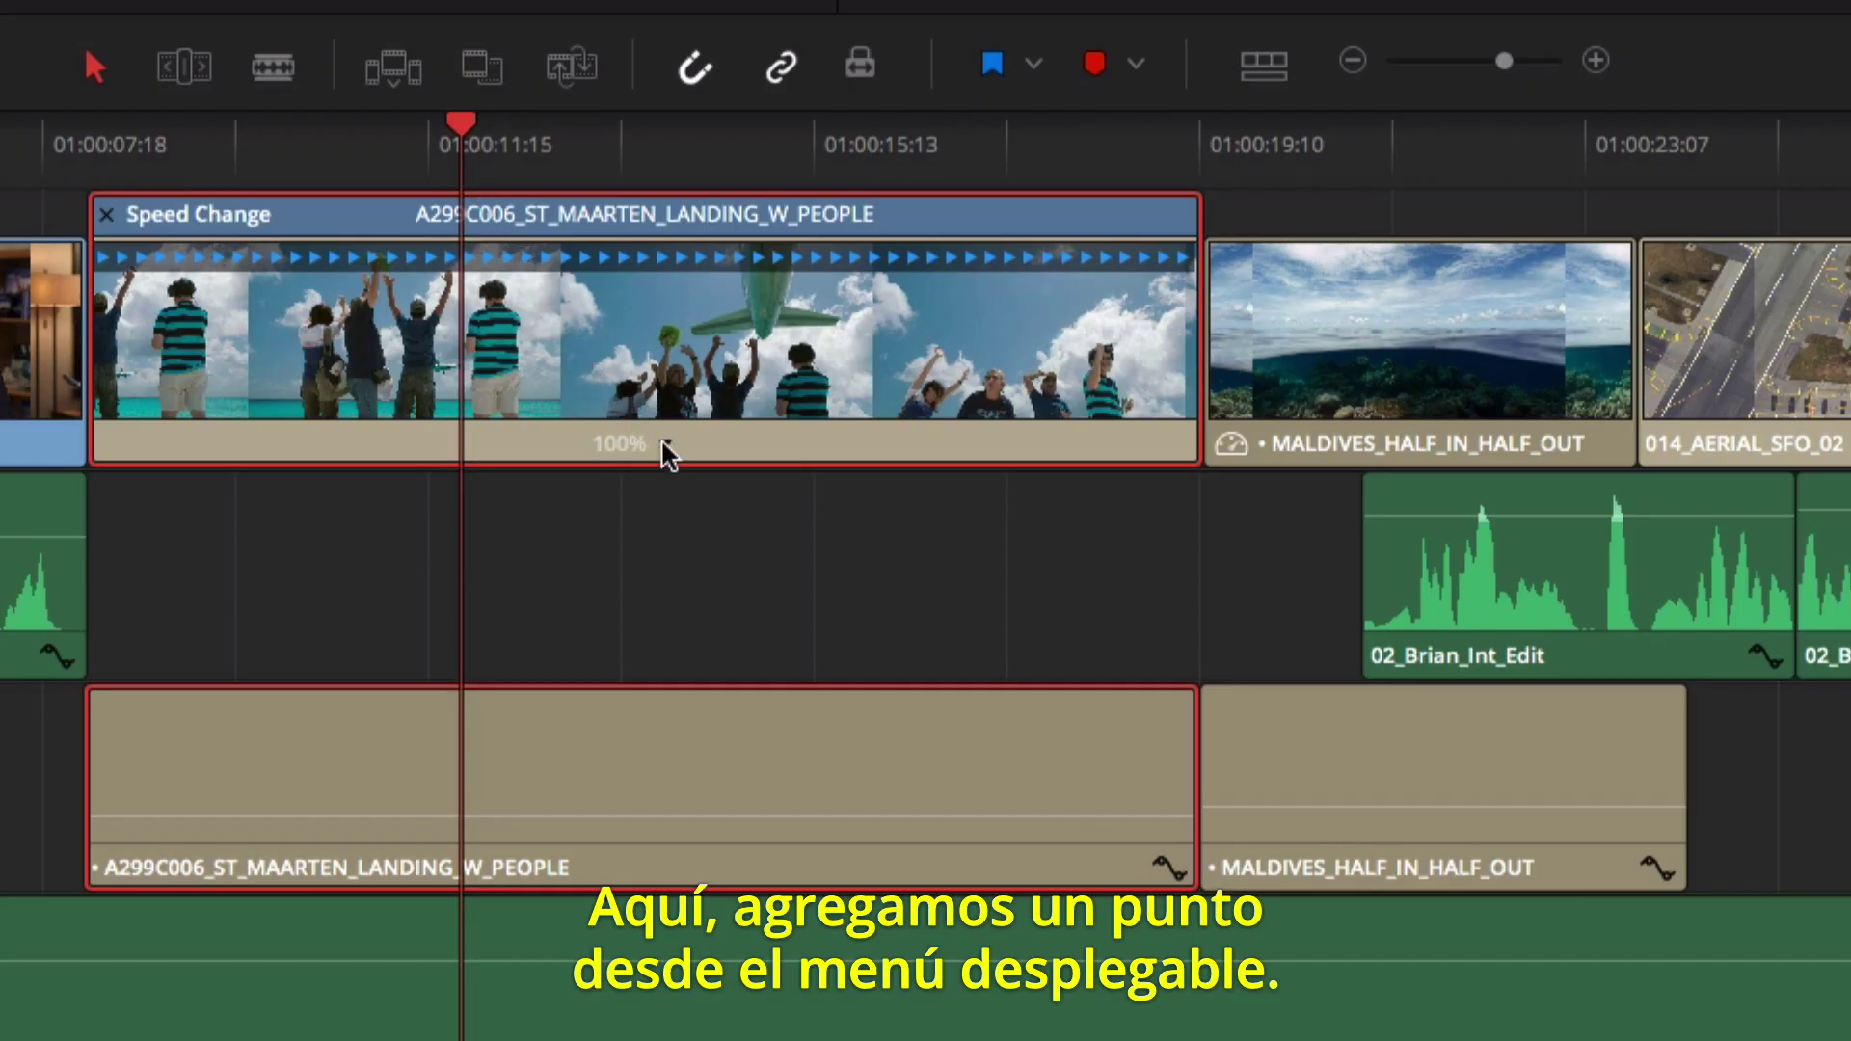
pyautogui.click(665, 446)
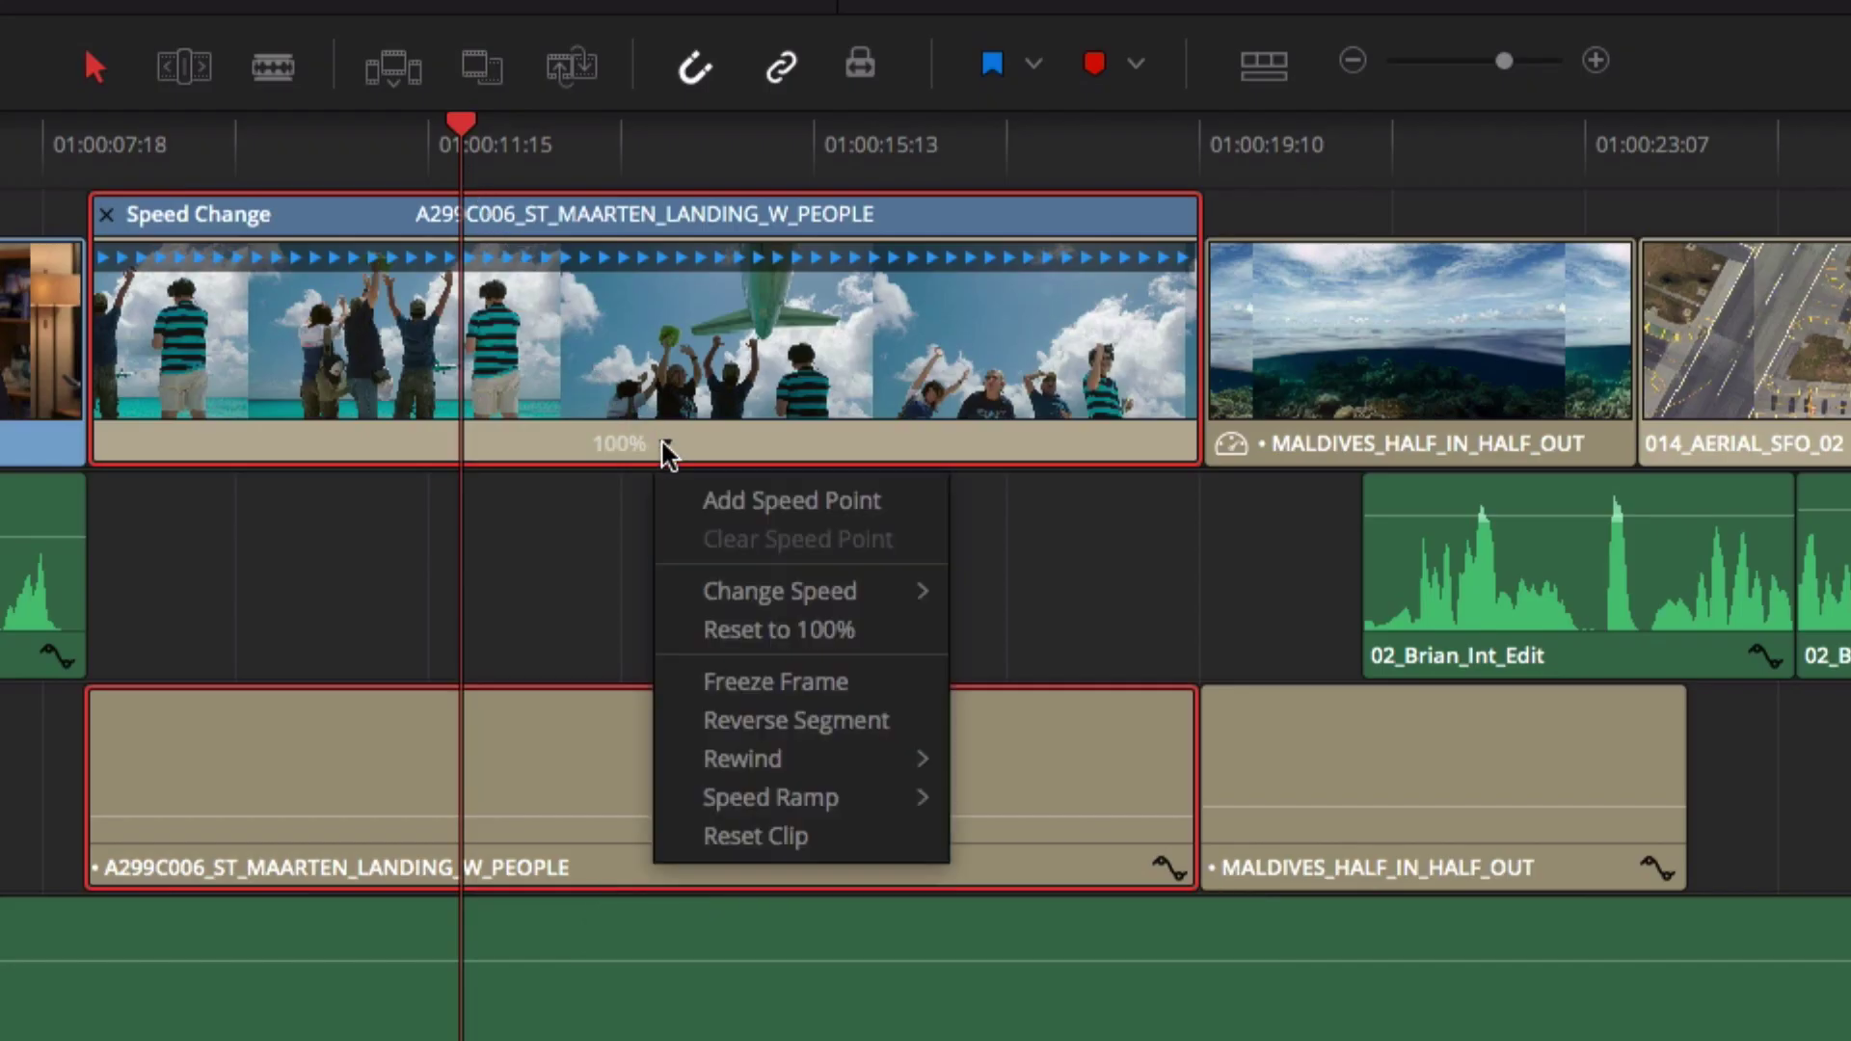
pyautogui.click(776, 501)
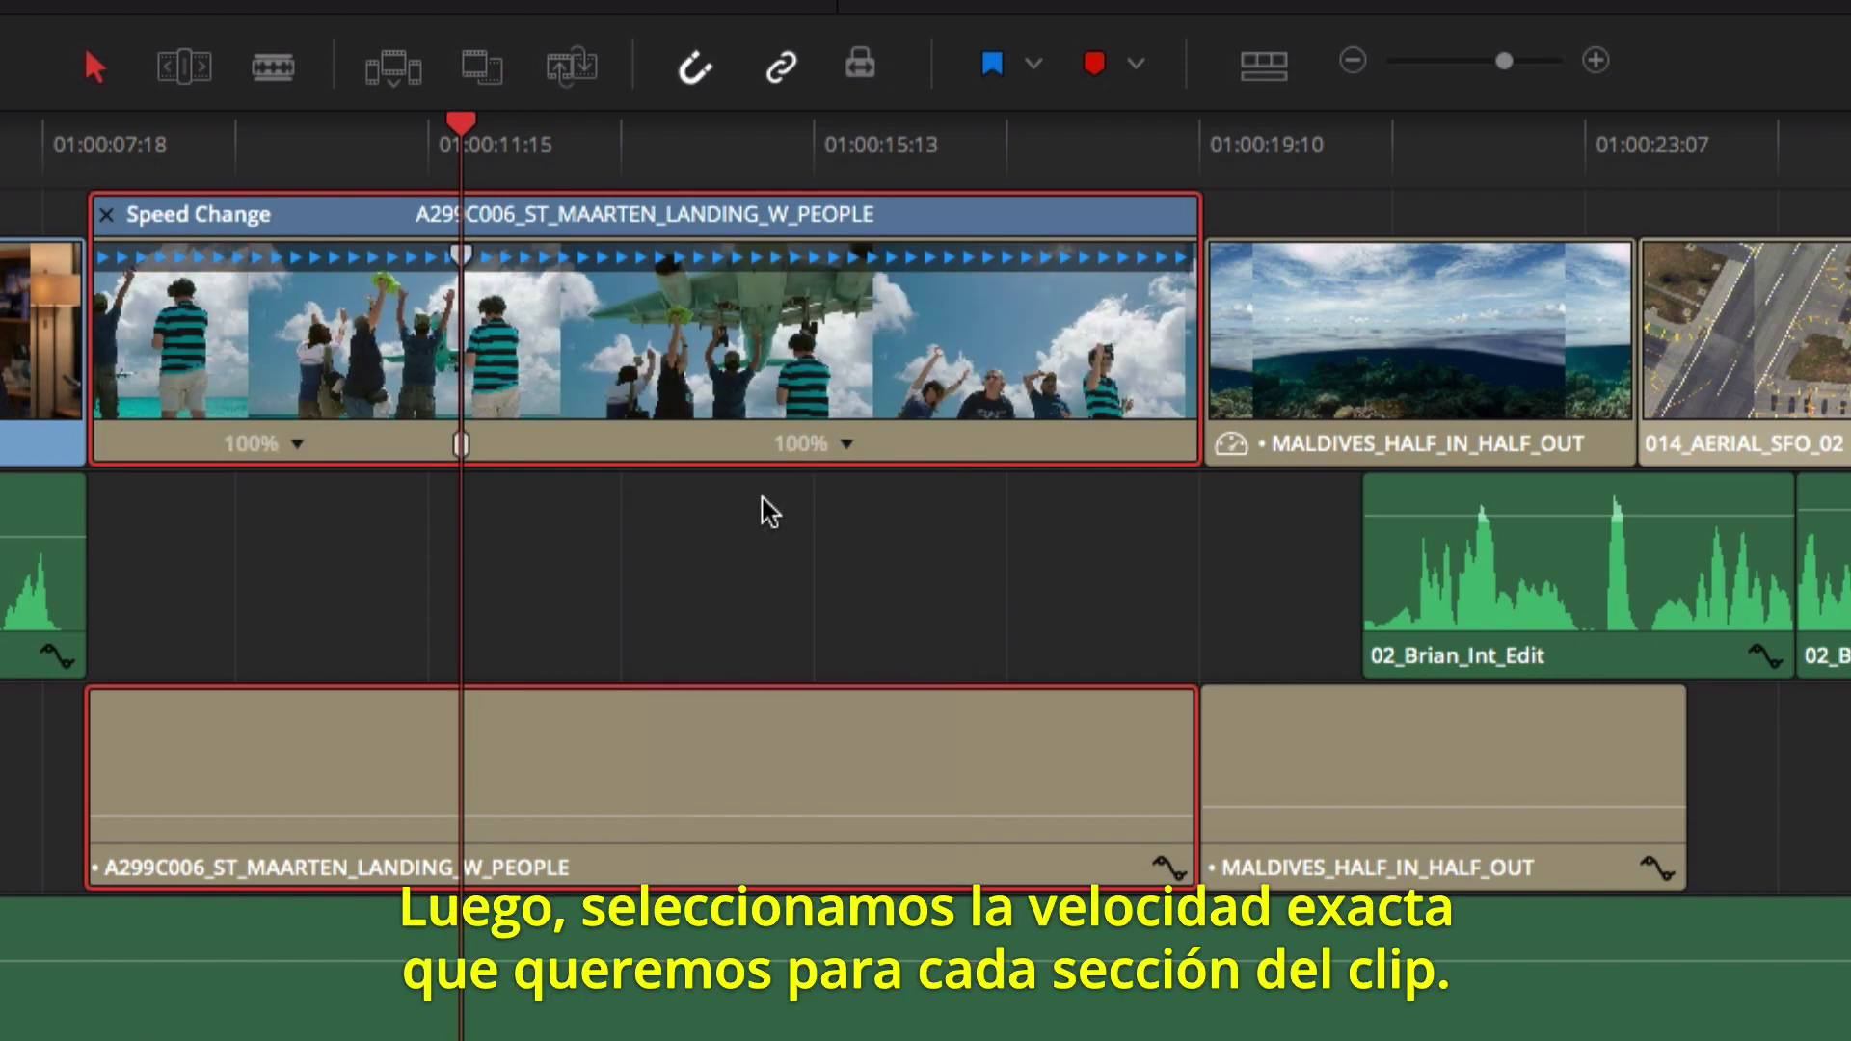
# Step: In trim edit mode, change the speed of the clip segment before the speed point to 200%
pyautogui.click(202, 65)
pyautogui.click(297, 443)
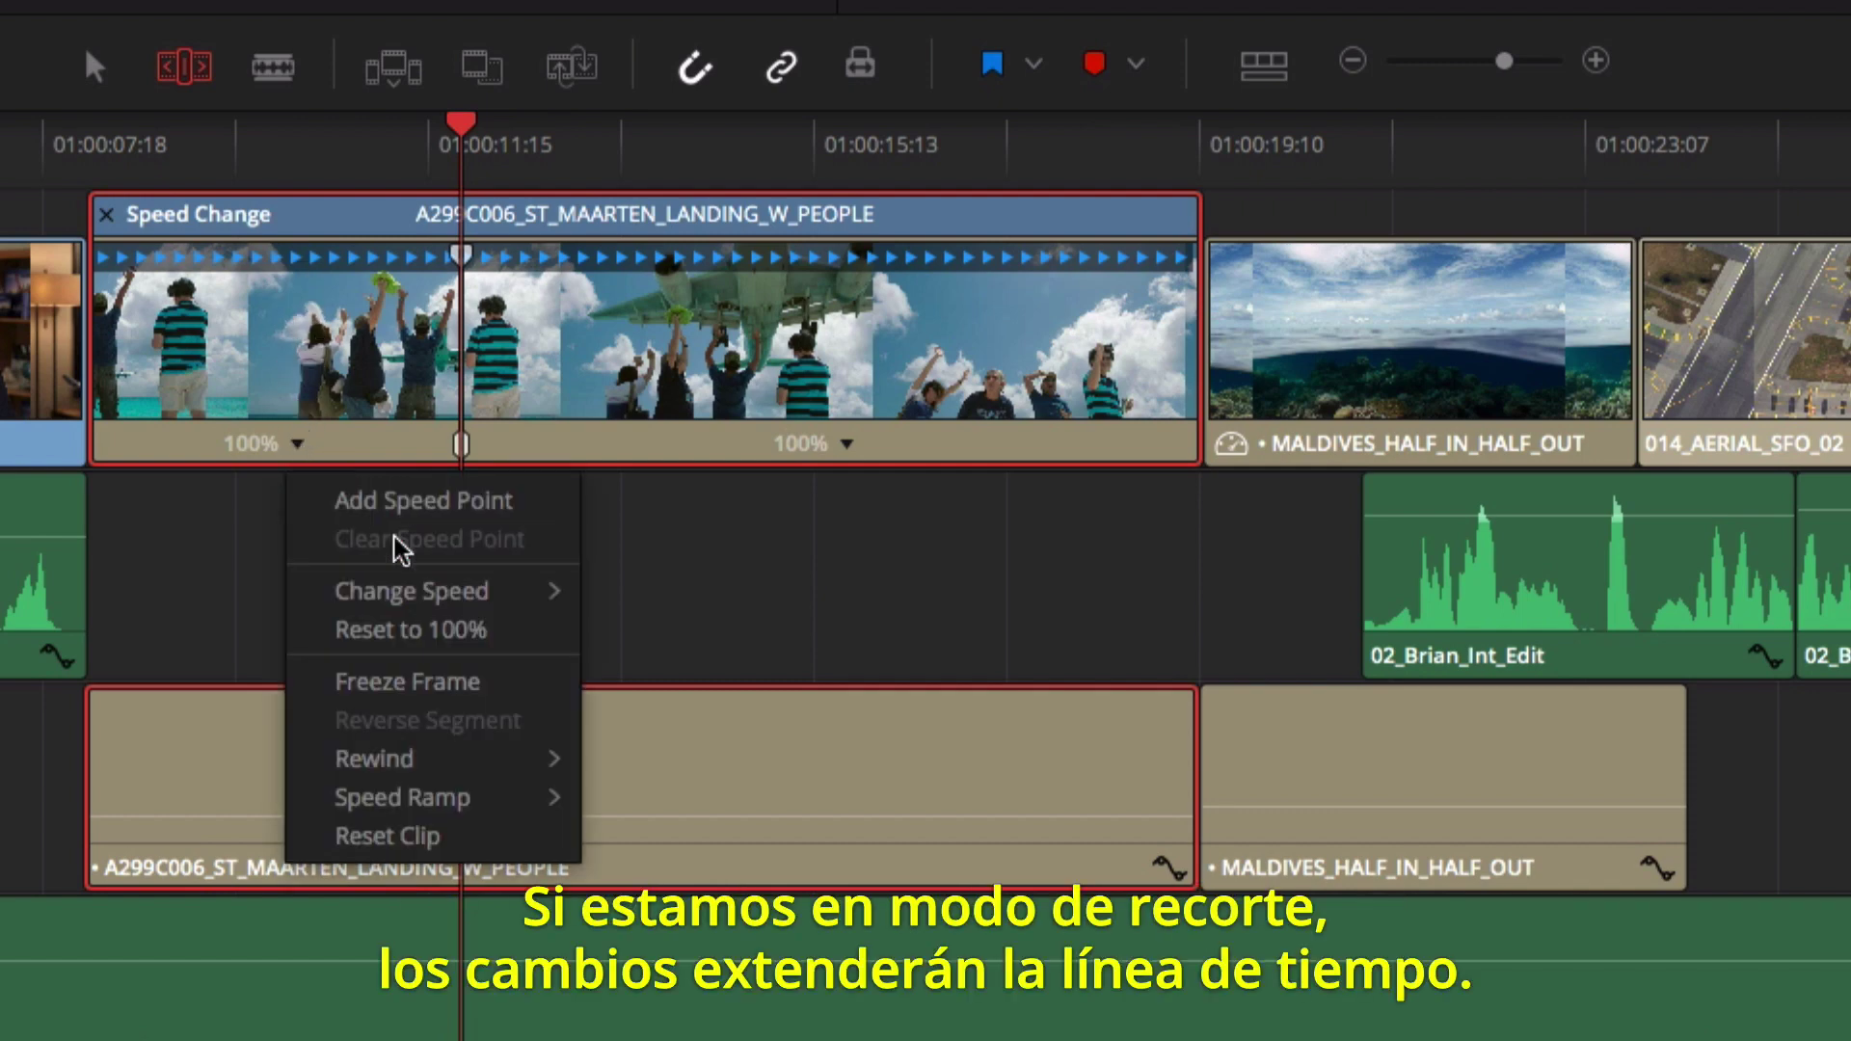
pyautogui.moveTo(415, 591)
pyautogui.click(655, 893)
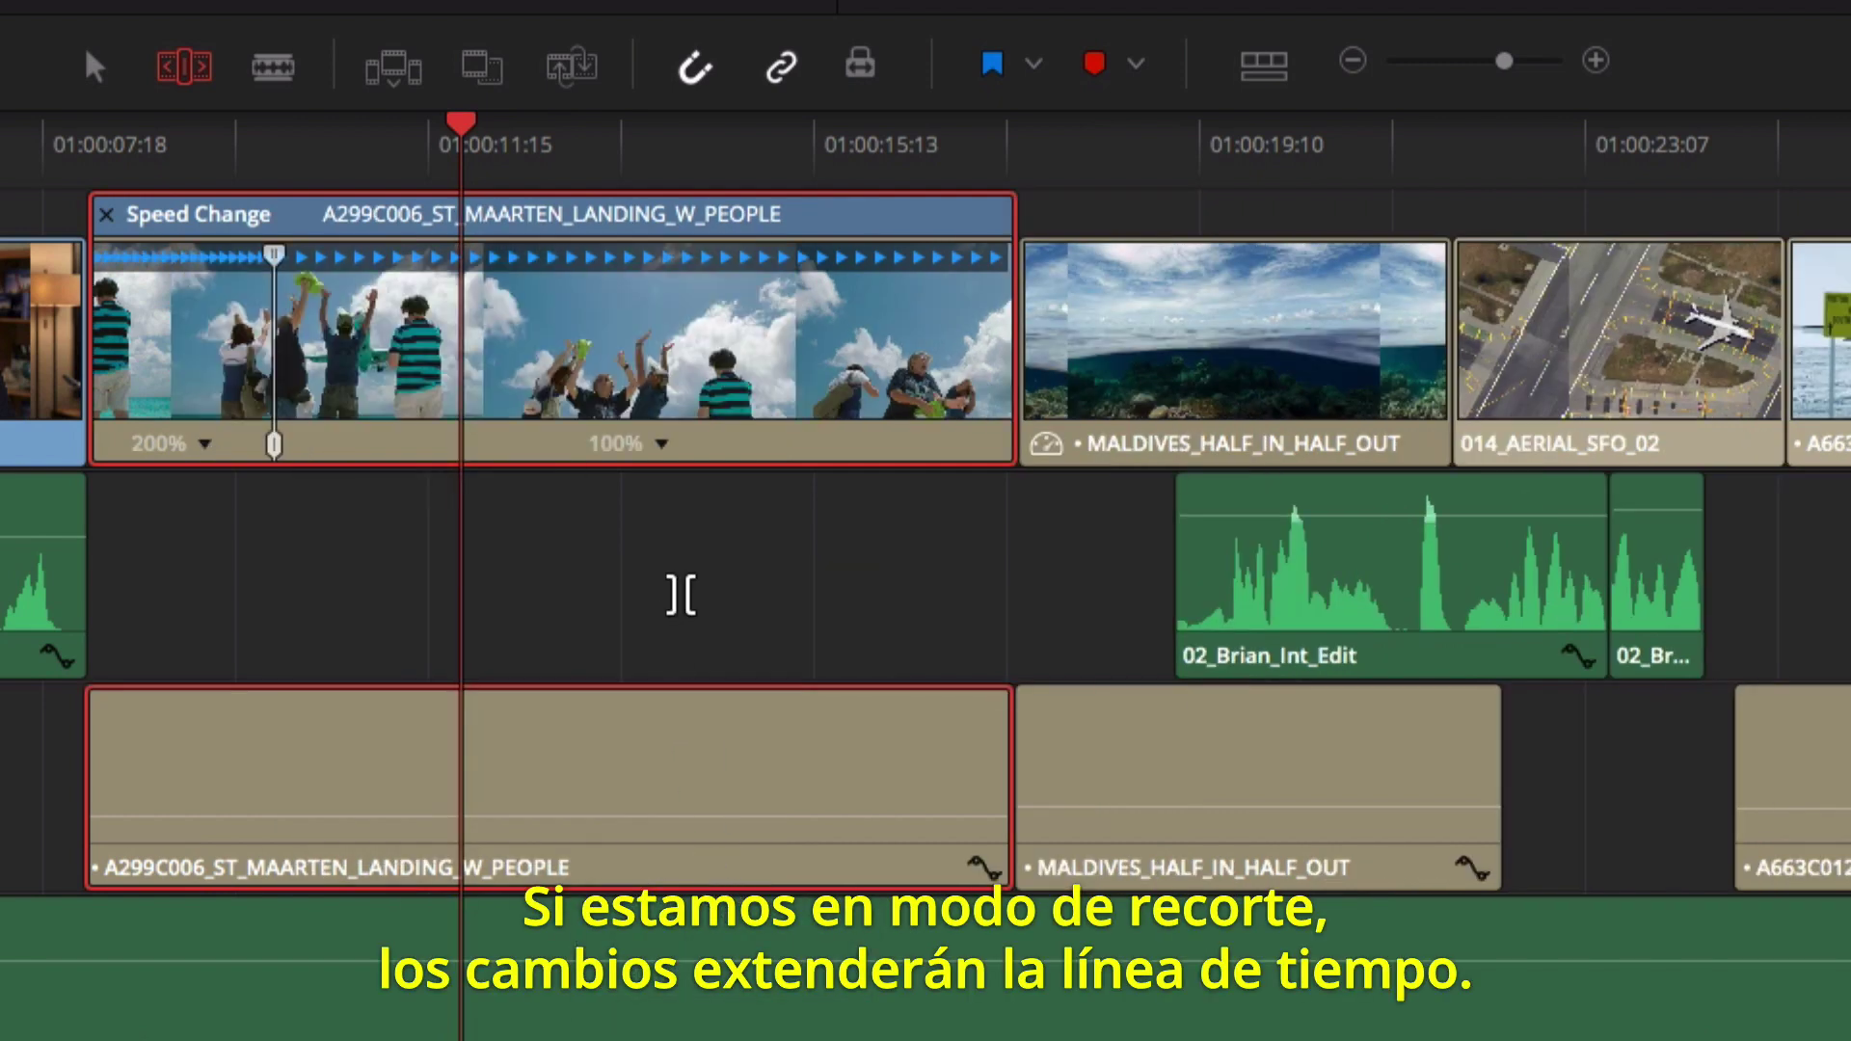
# Step: Change the speed of the segment after the speed point to 50% and play the clip from its start
pyautogui.click(664, 445)
pyautogui.moveTo(735, 603)
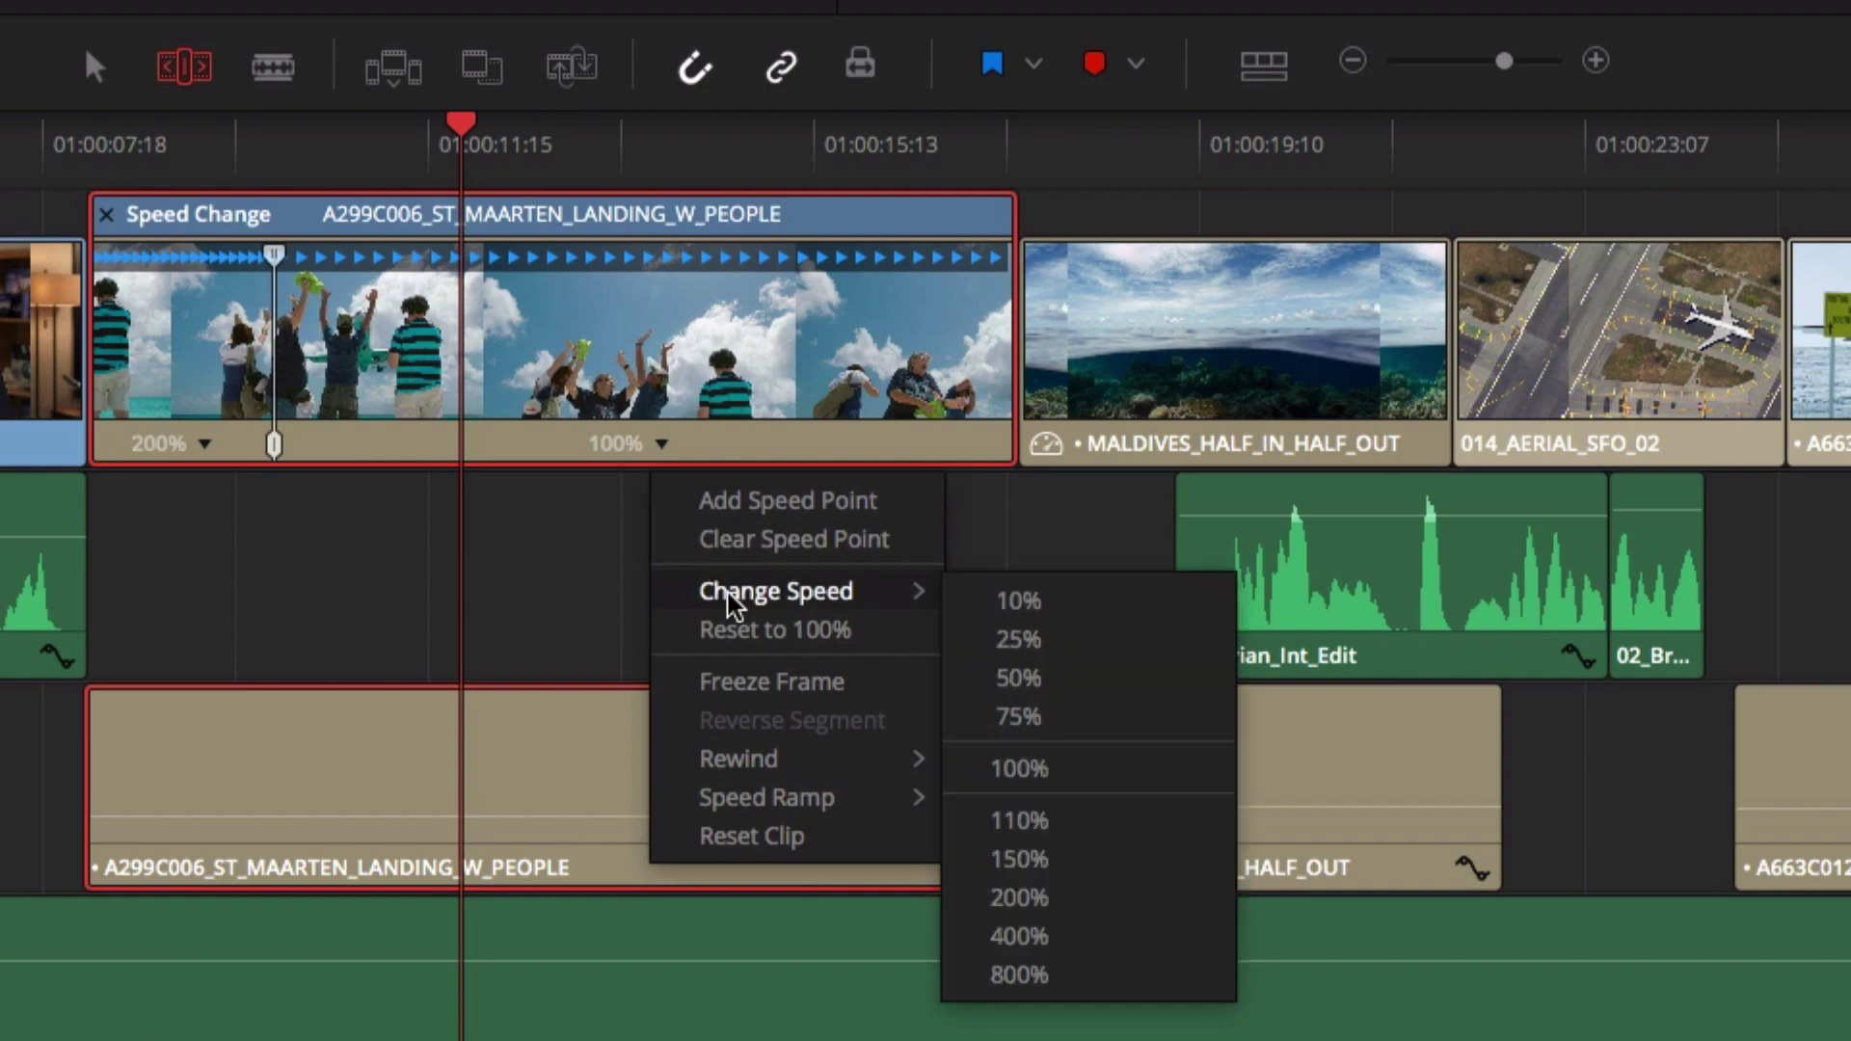
pyautogui.click(1035, 679)
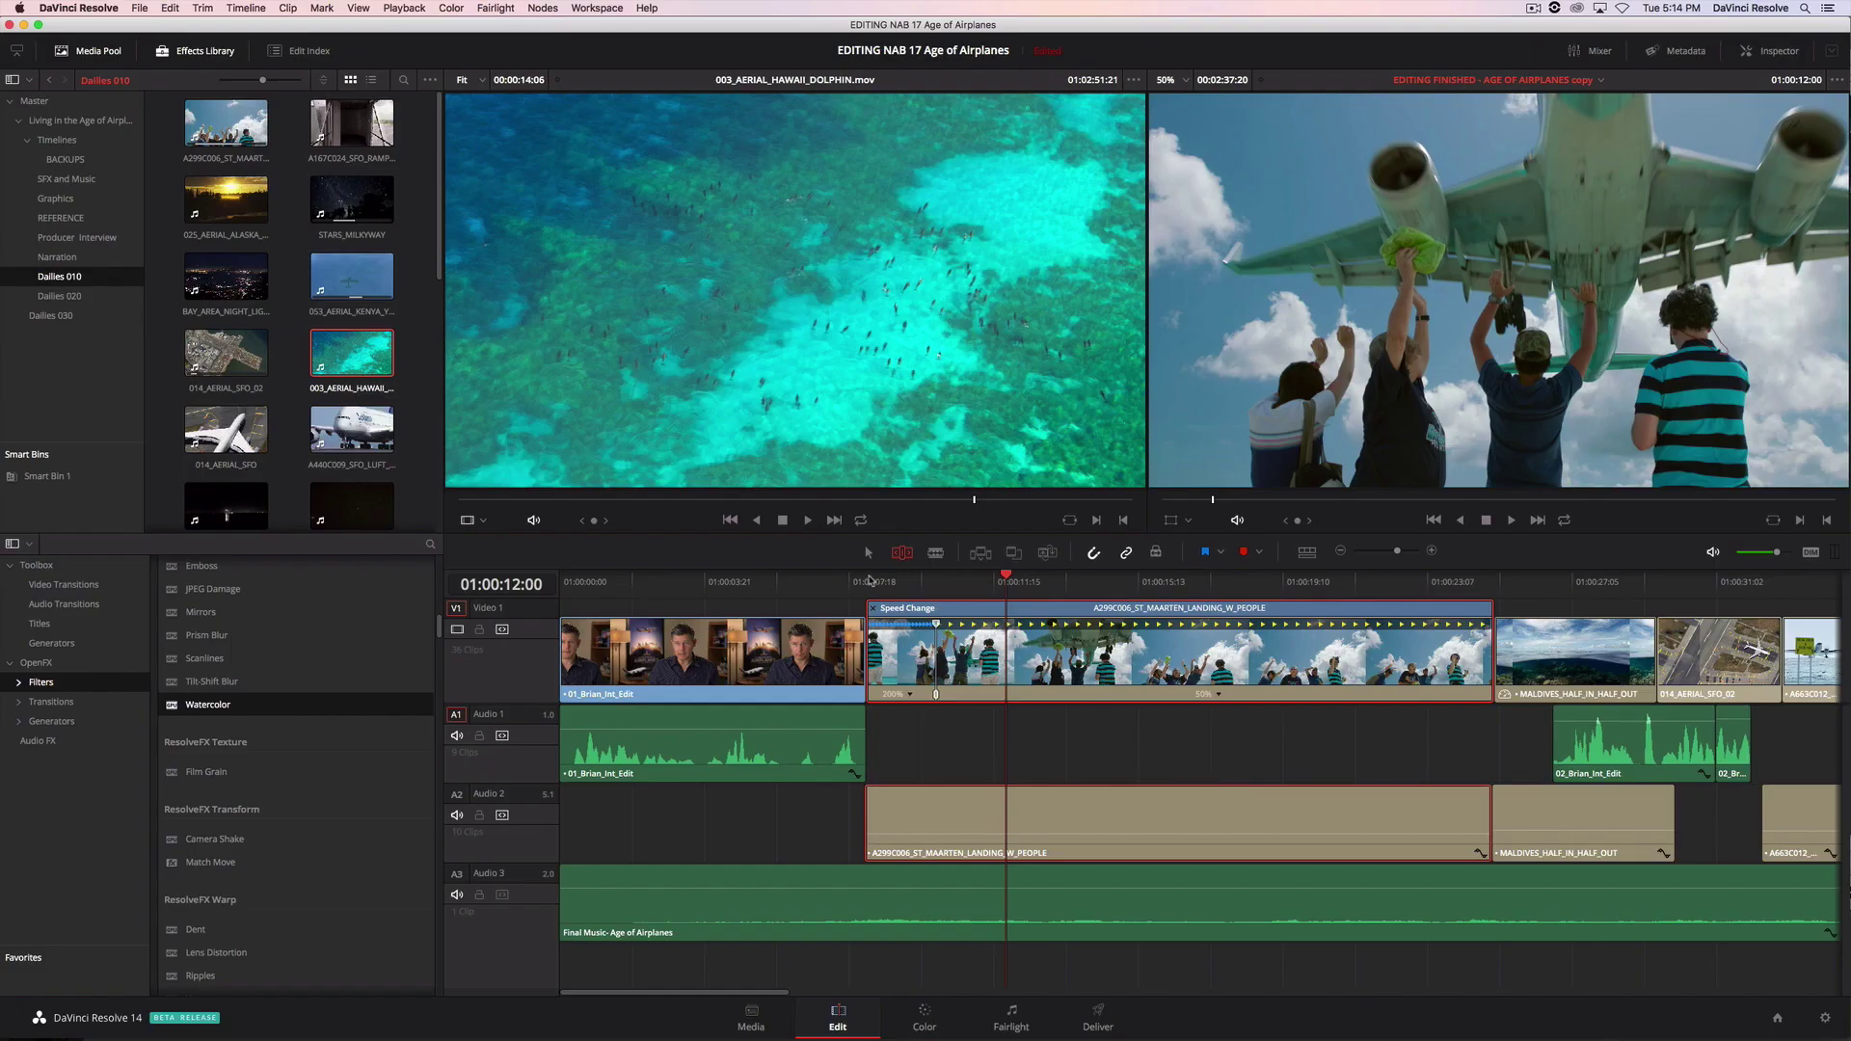
pyautogui.click(870, 579)
pyautogui.press('space')
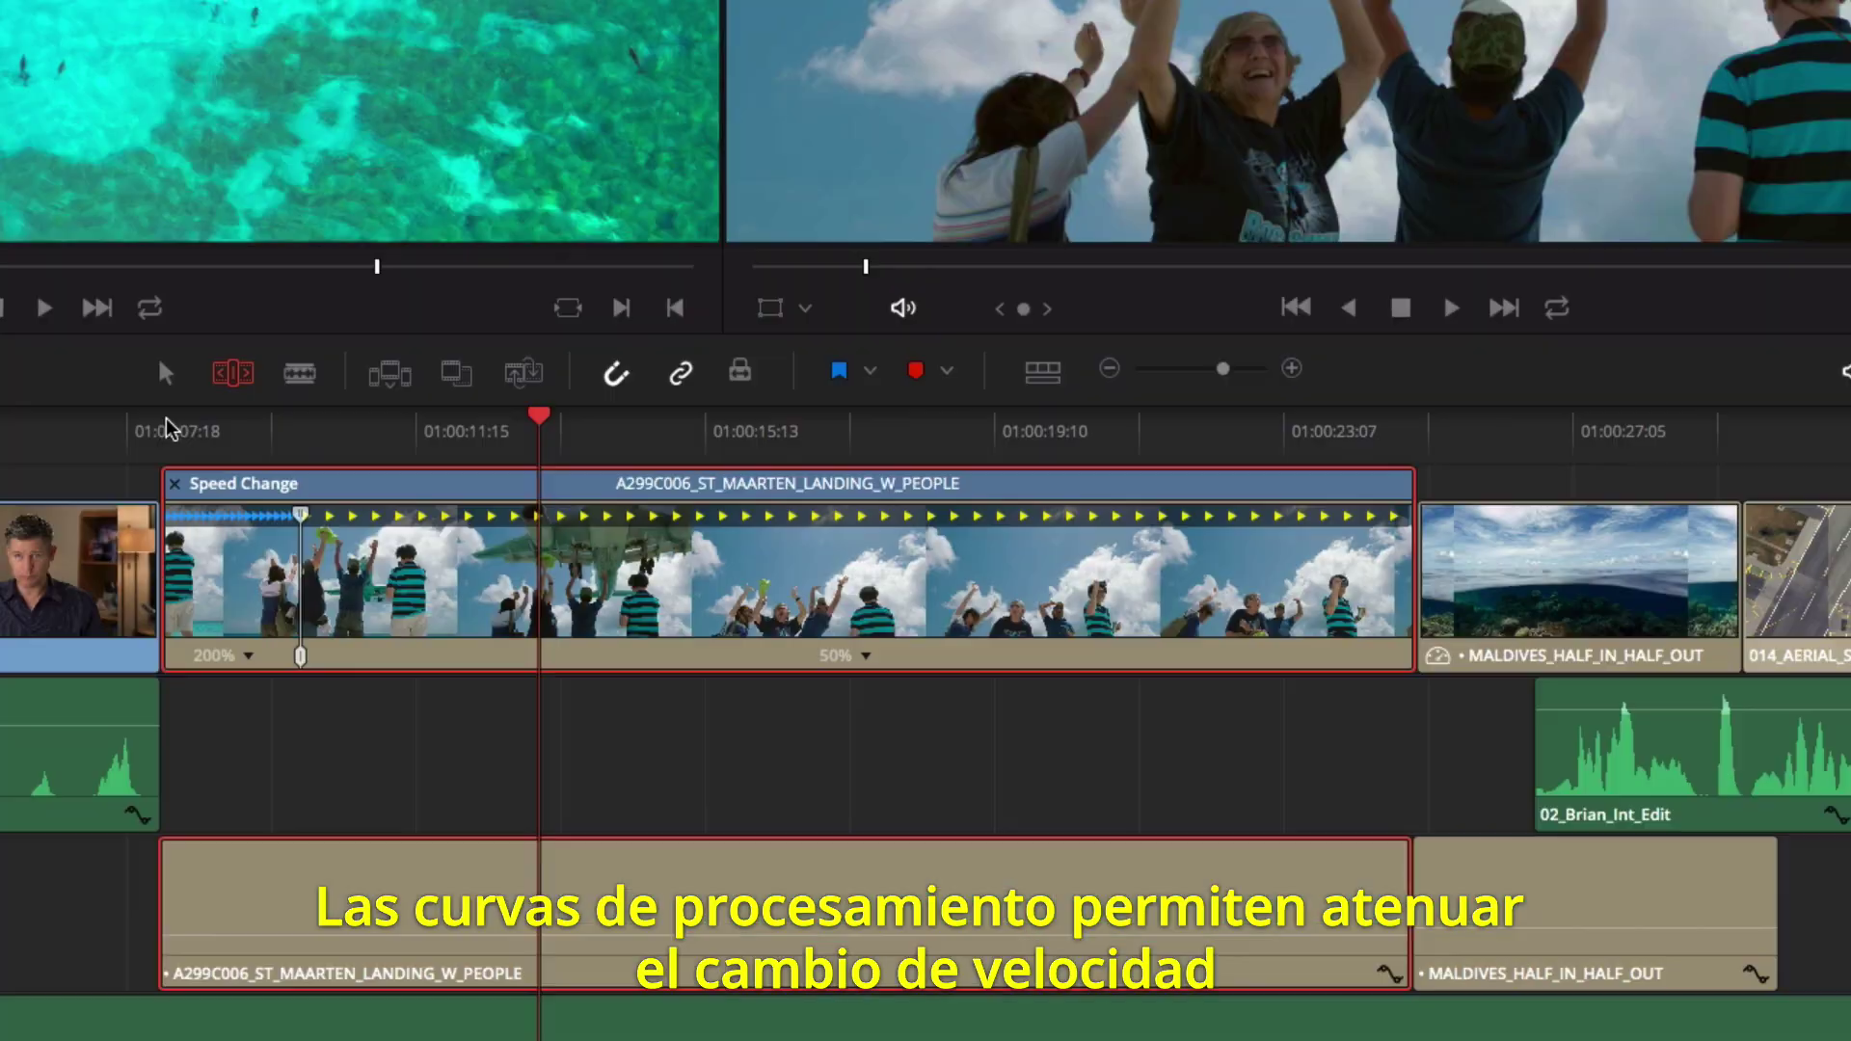
# Step: Display the retime curve of the A299C006_ST_MAARTEN_LANDING_W_PEOPLE clip and smooth its speed point
pyautogui.rightClick(964, 649)
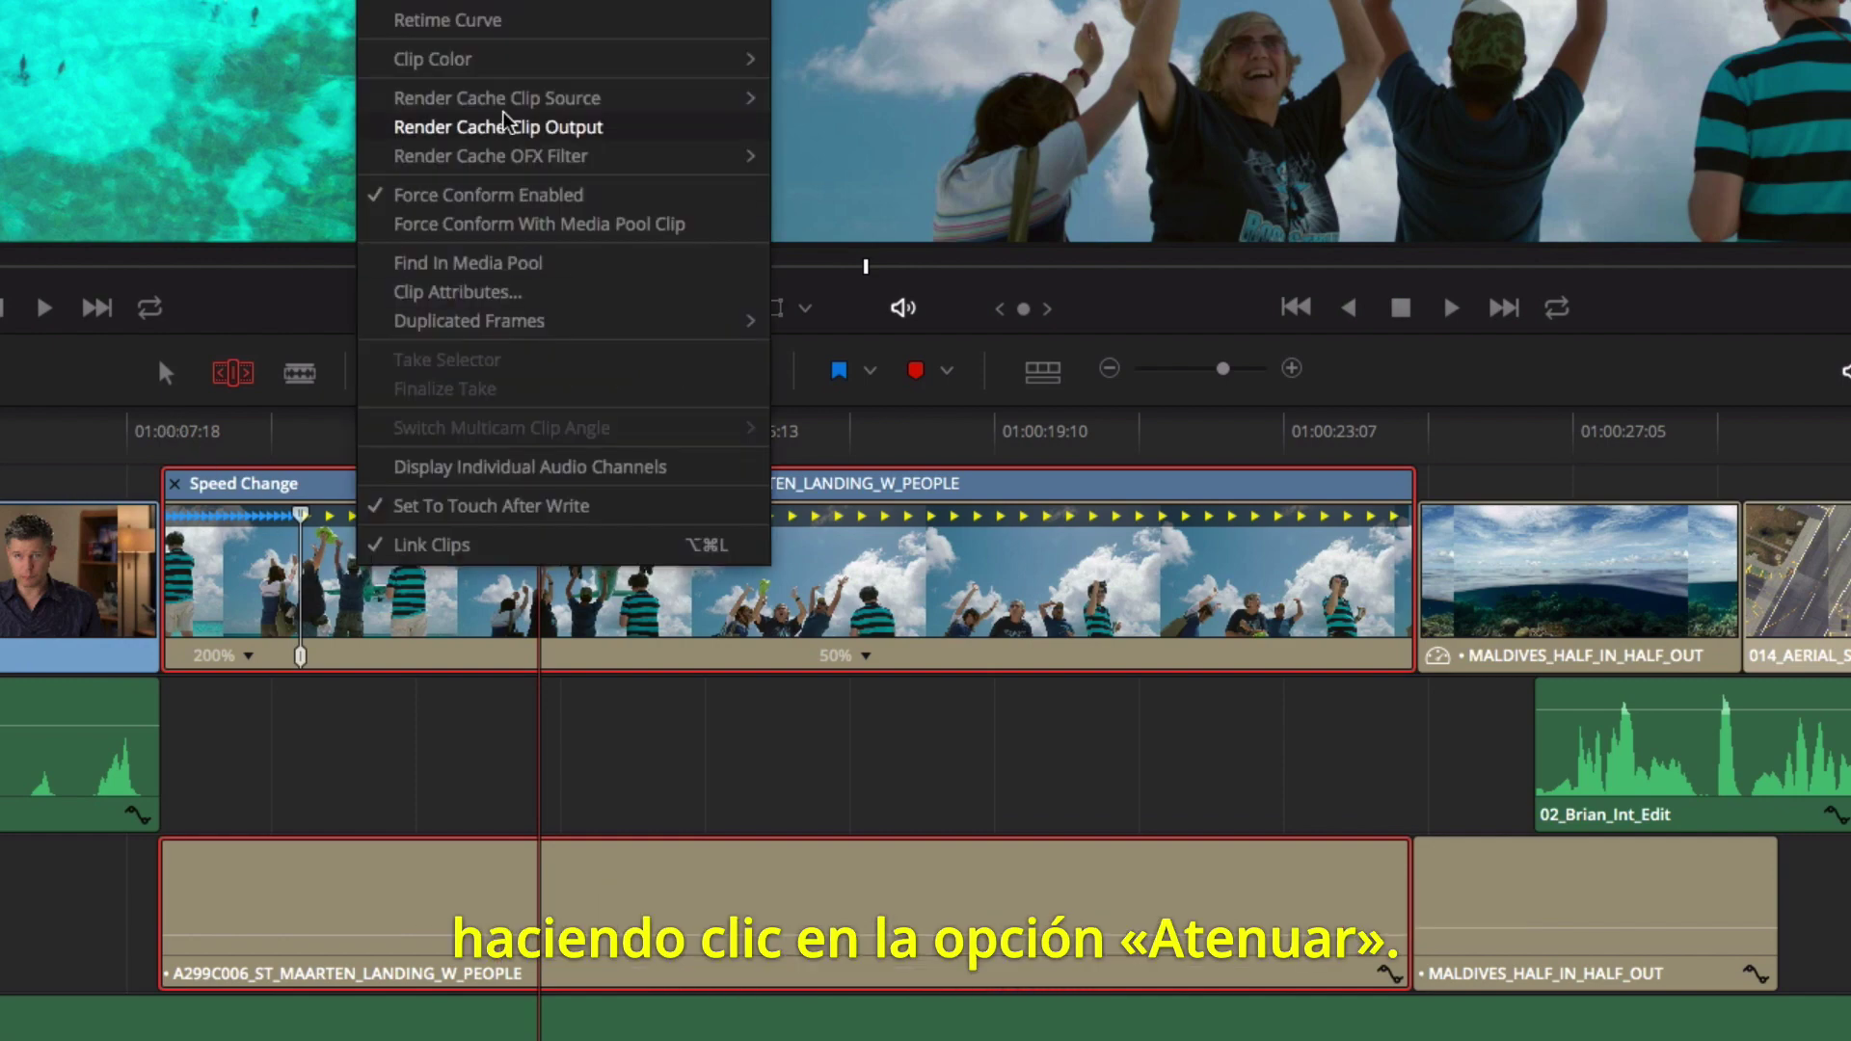
pyautogui.click(497, 24)
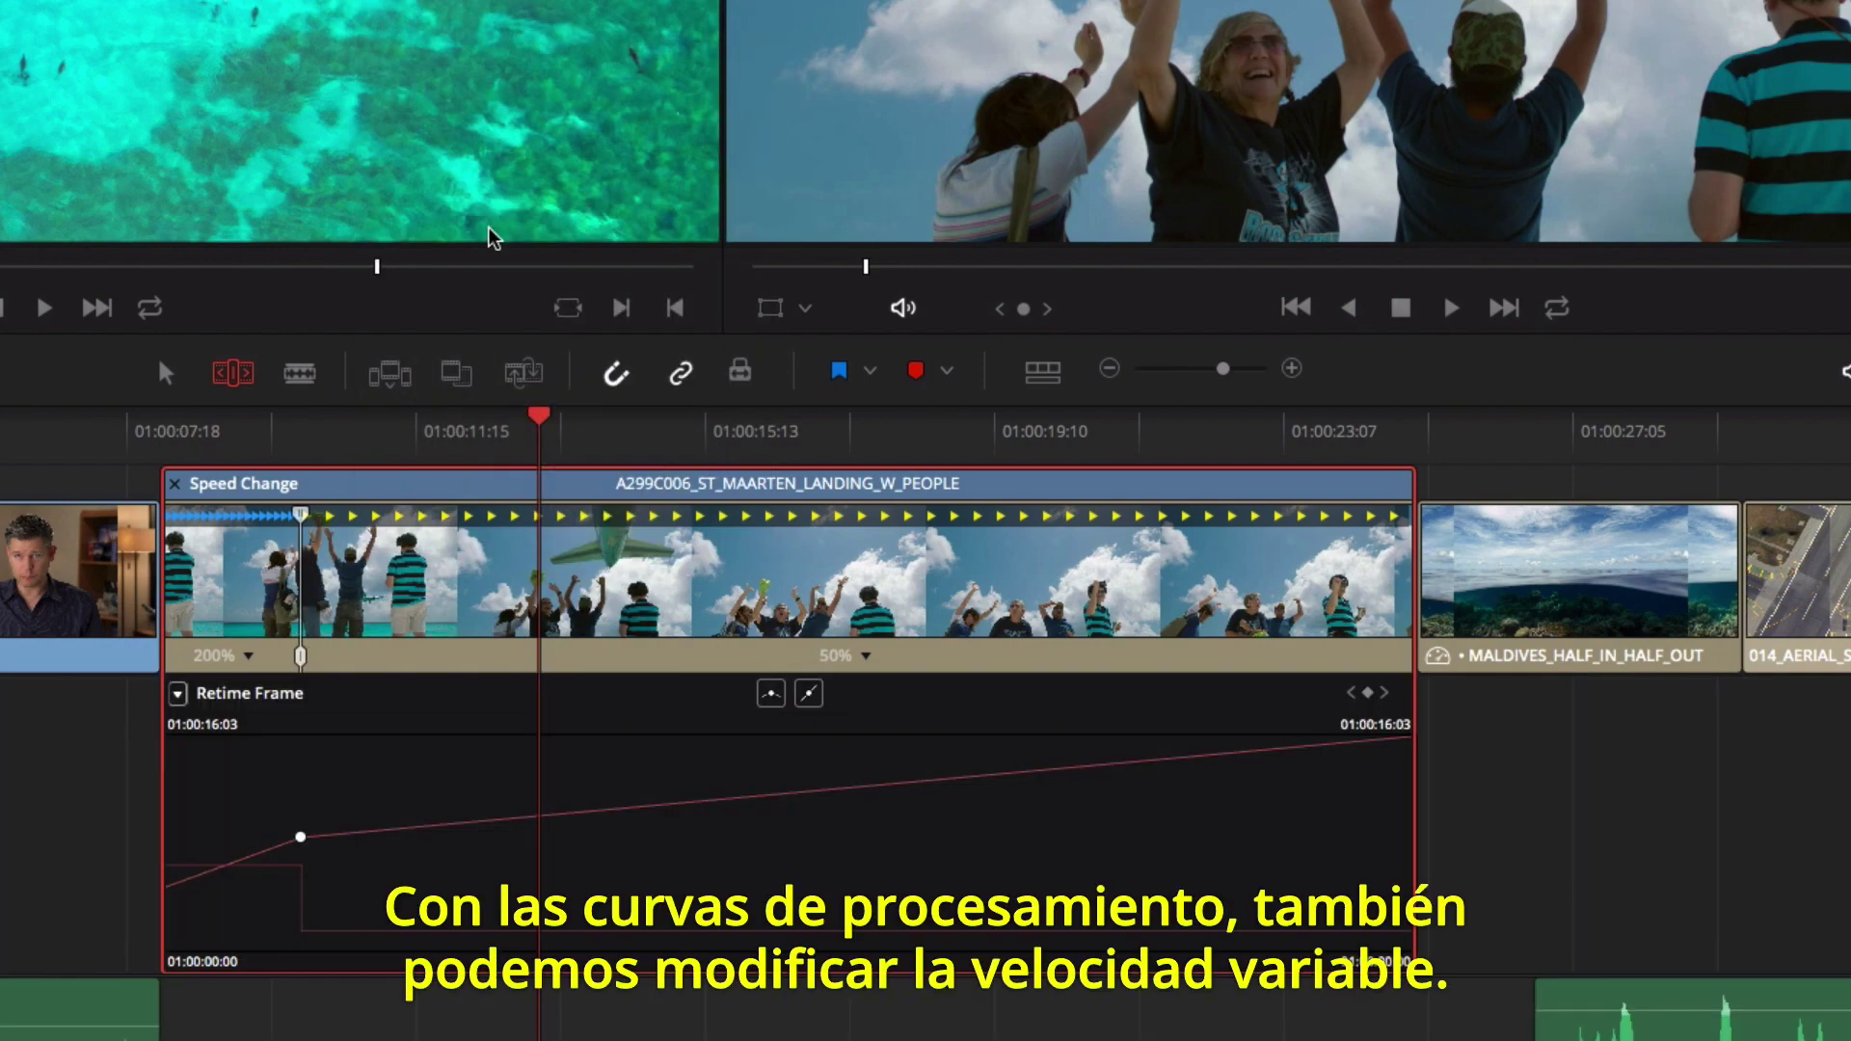
pyautogui.click(301, 838)
pyautogui.click(771, 693)
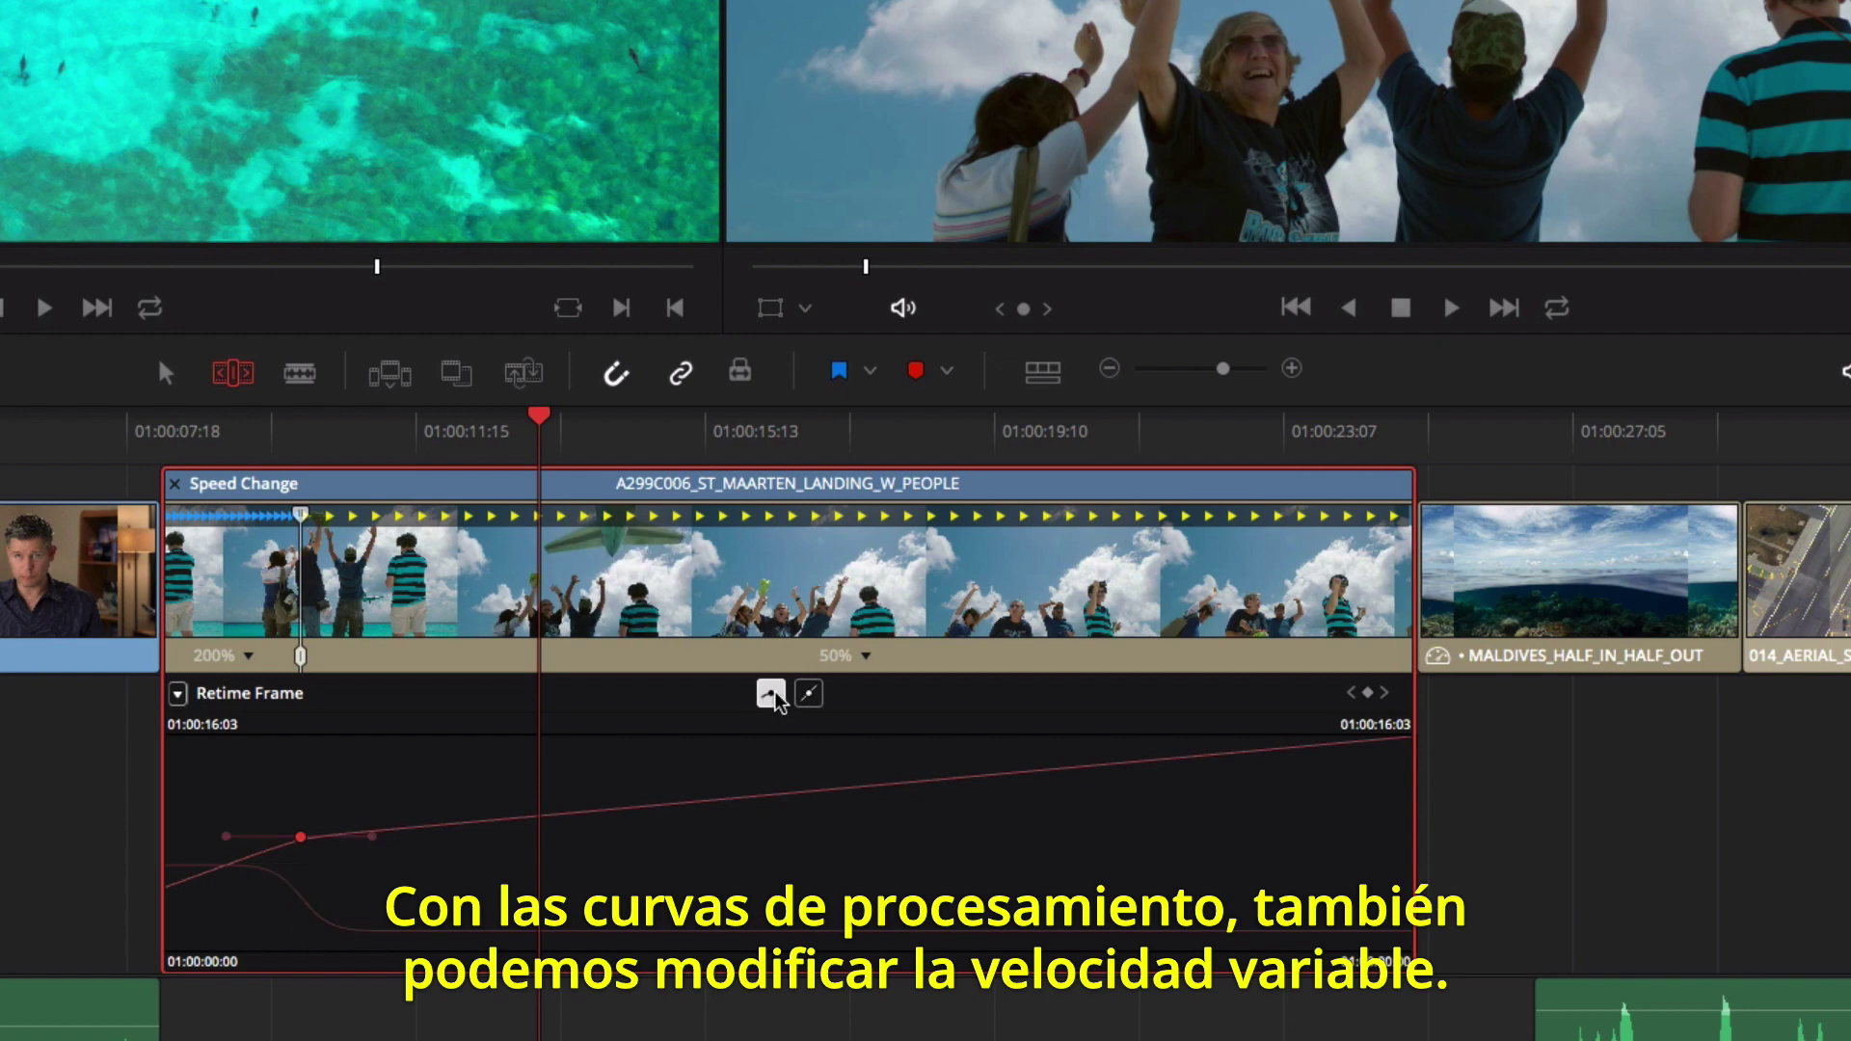
# Step: Lengthen the speed point's curve handles and adjust the speeds on both sides of it on the Retime Speed curve
pyautogui.moveTo(365, 841); pyautogui.dragTo(405, 837)
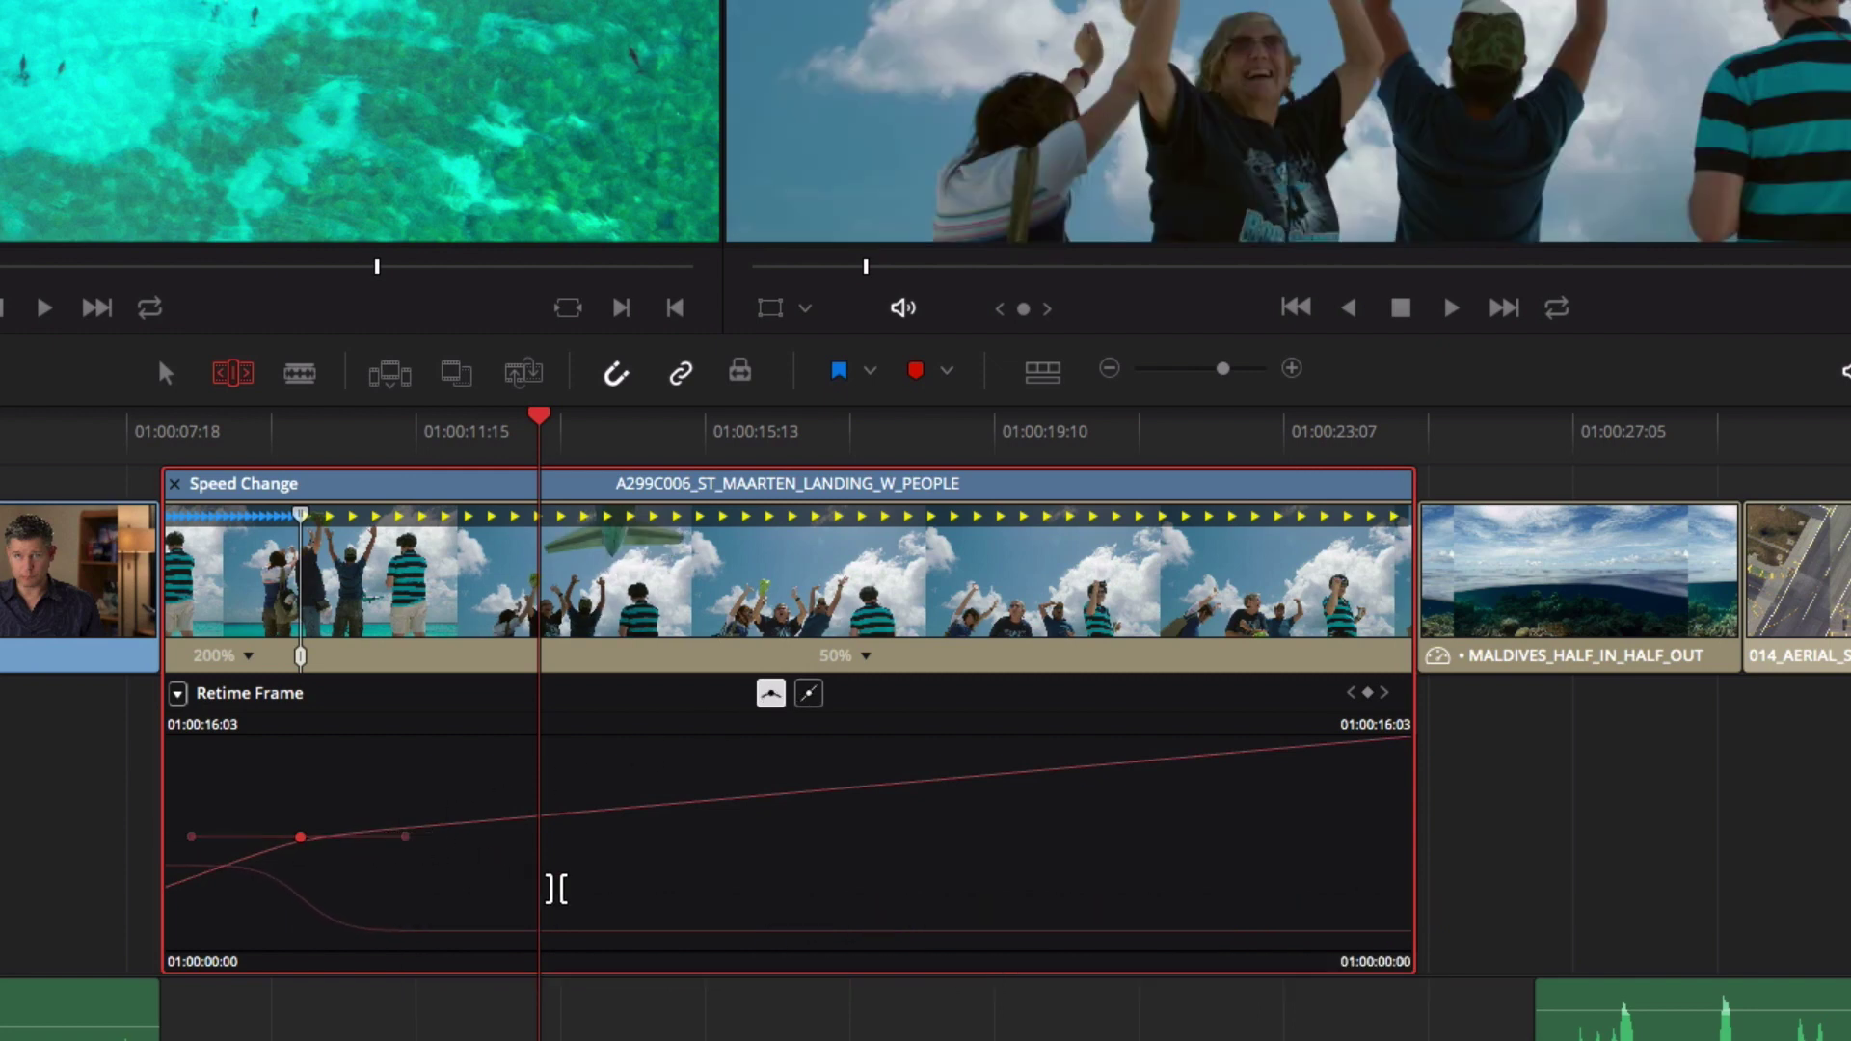
pyautogui.moveTo(598, 935); pyautogui.dragTo(593, 920)
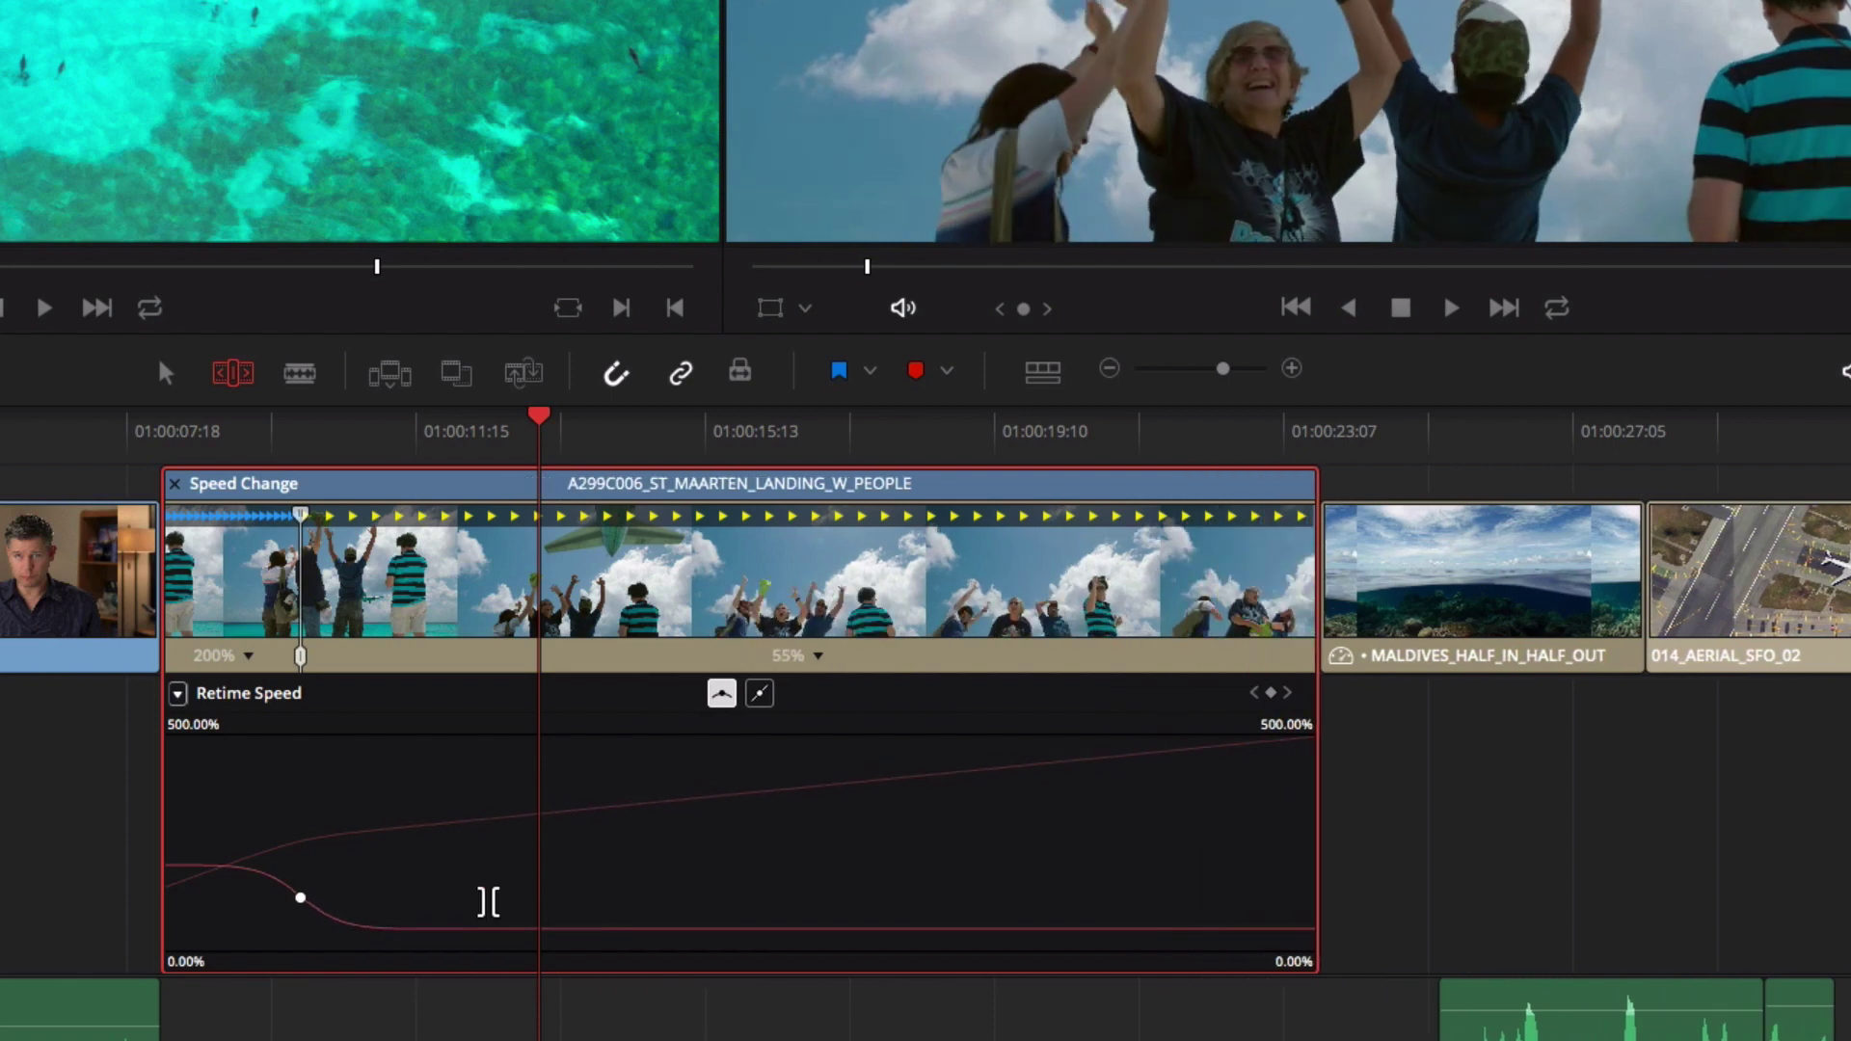
pyautogui.moveTo(215, 866); pyautogui.dragTo(215, 839)
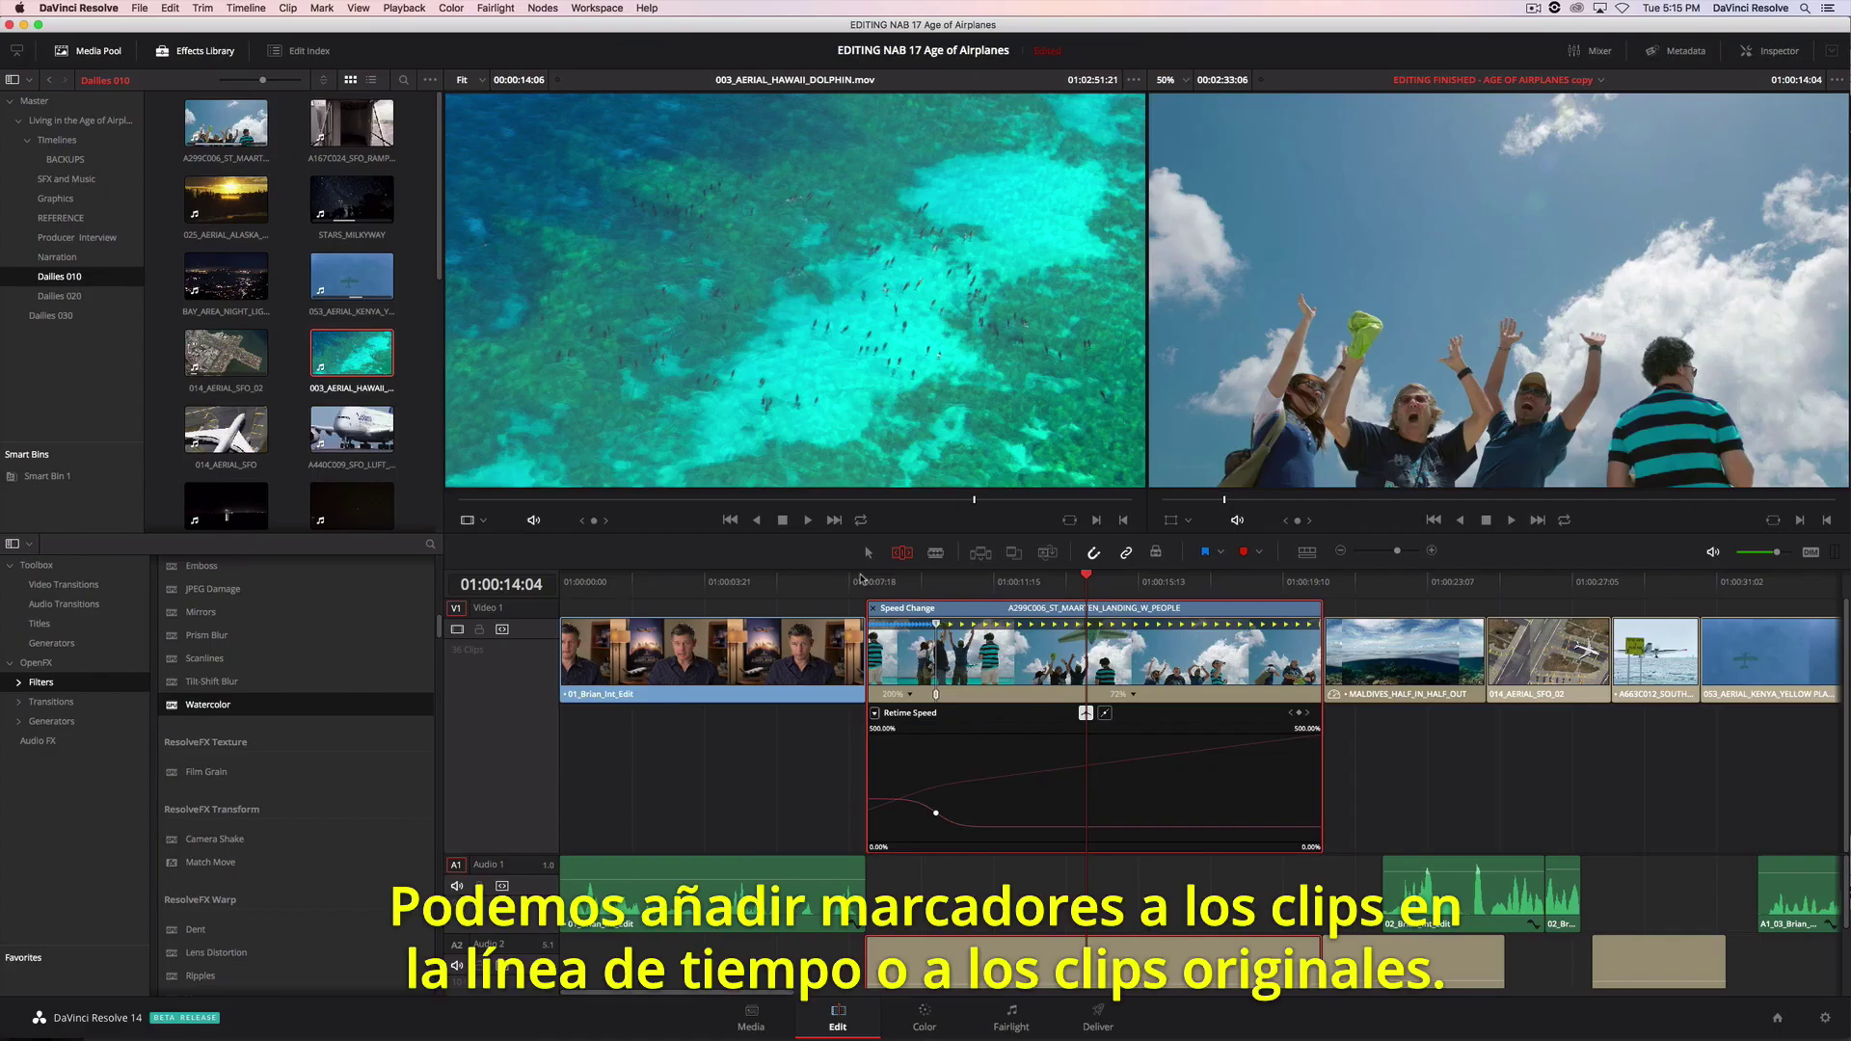
# Step: Load BAY_AREA_NIGHT_LIGHTS.mov in the source viewer and select its Needs SFX marker in the bin's list view
pyautogui.doubleClick(226, 277)
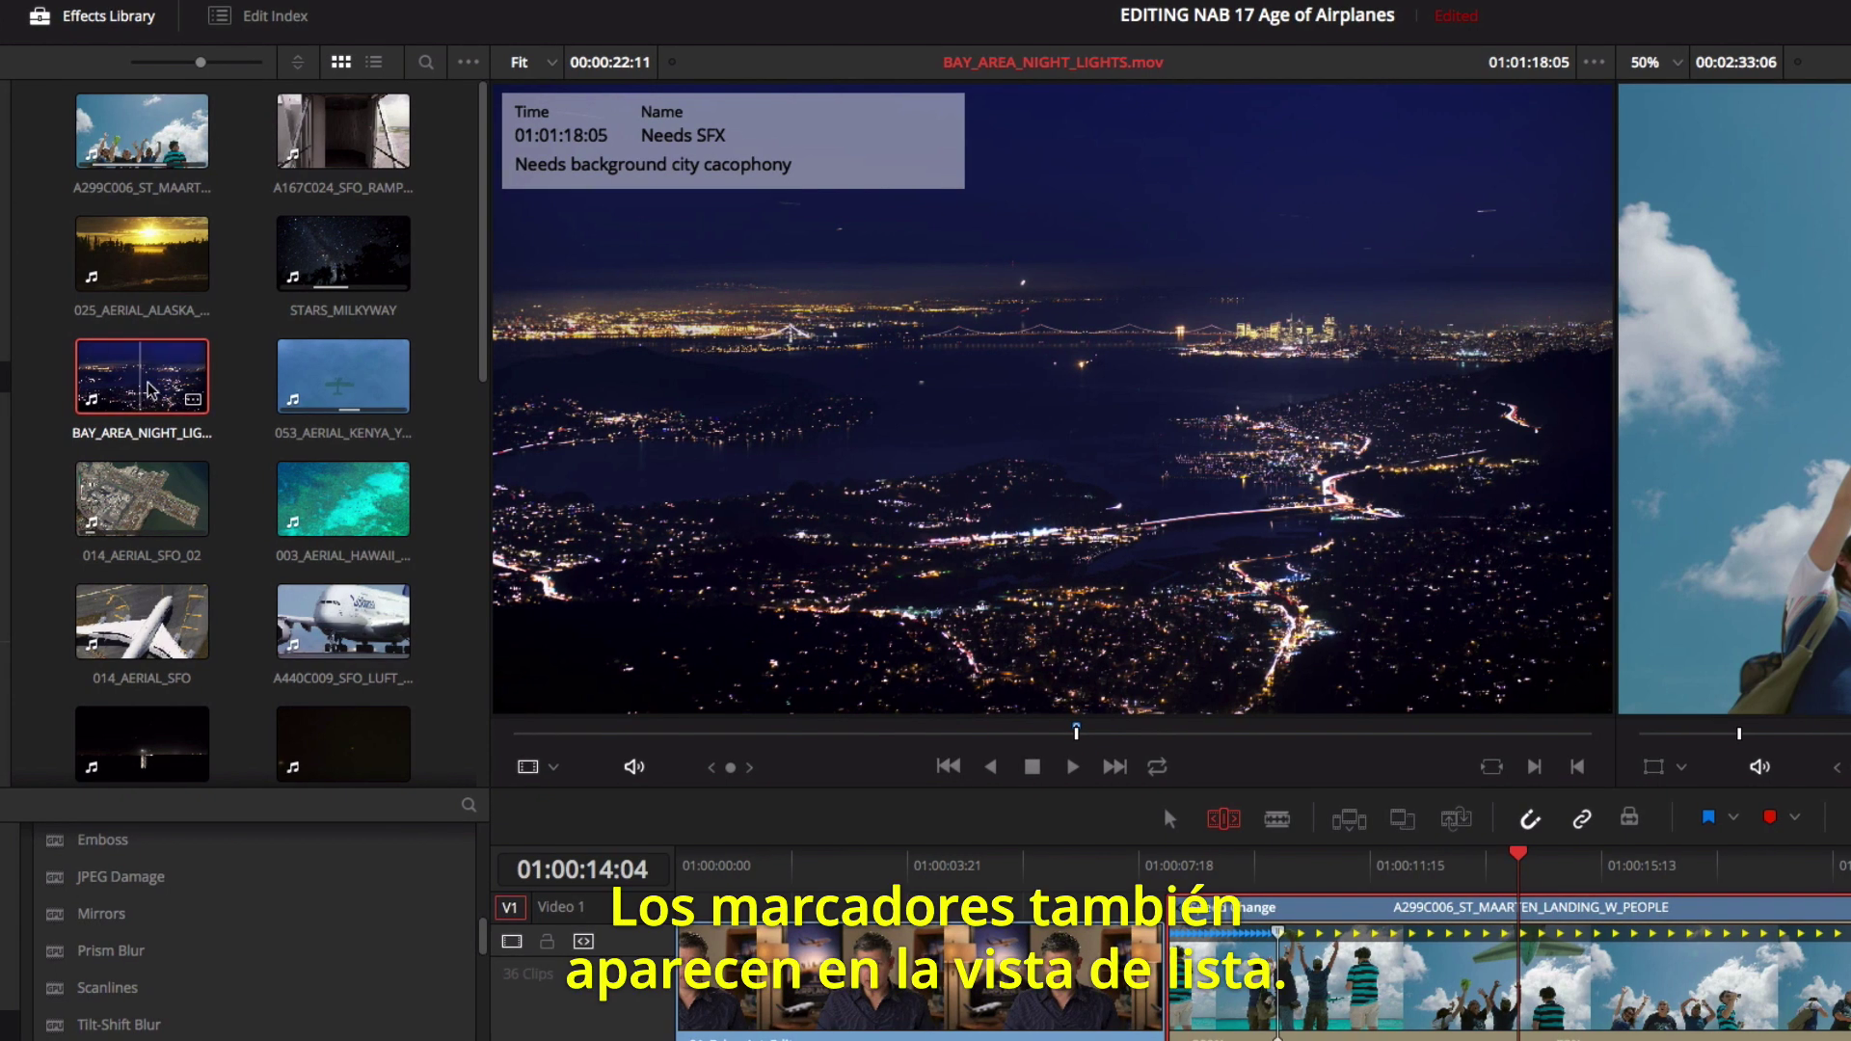
pyautogui.click(375, 63)
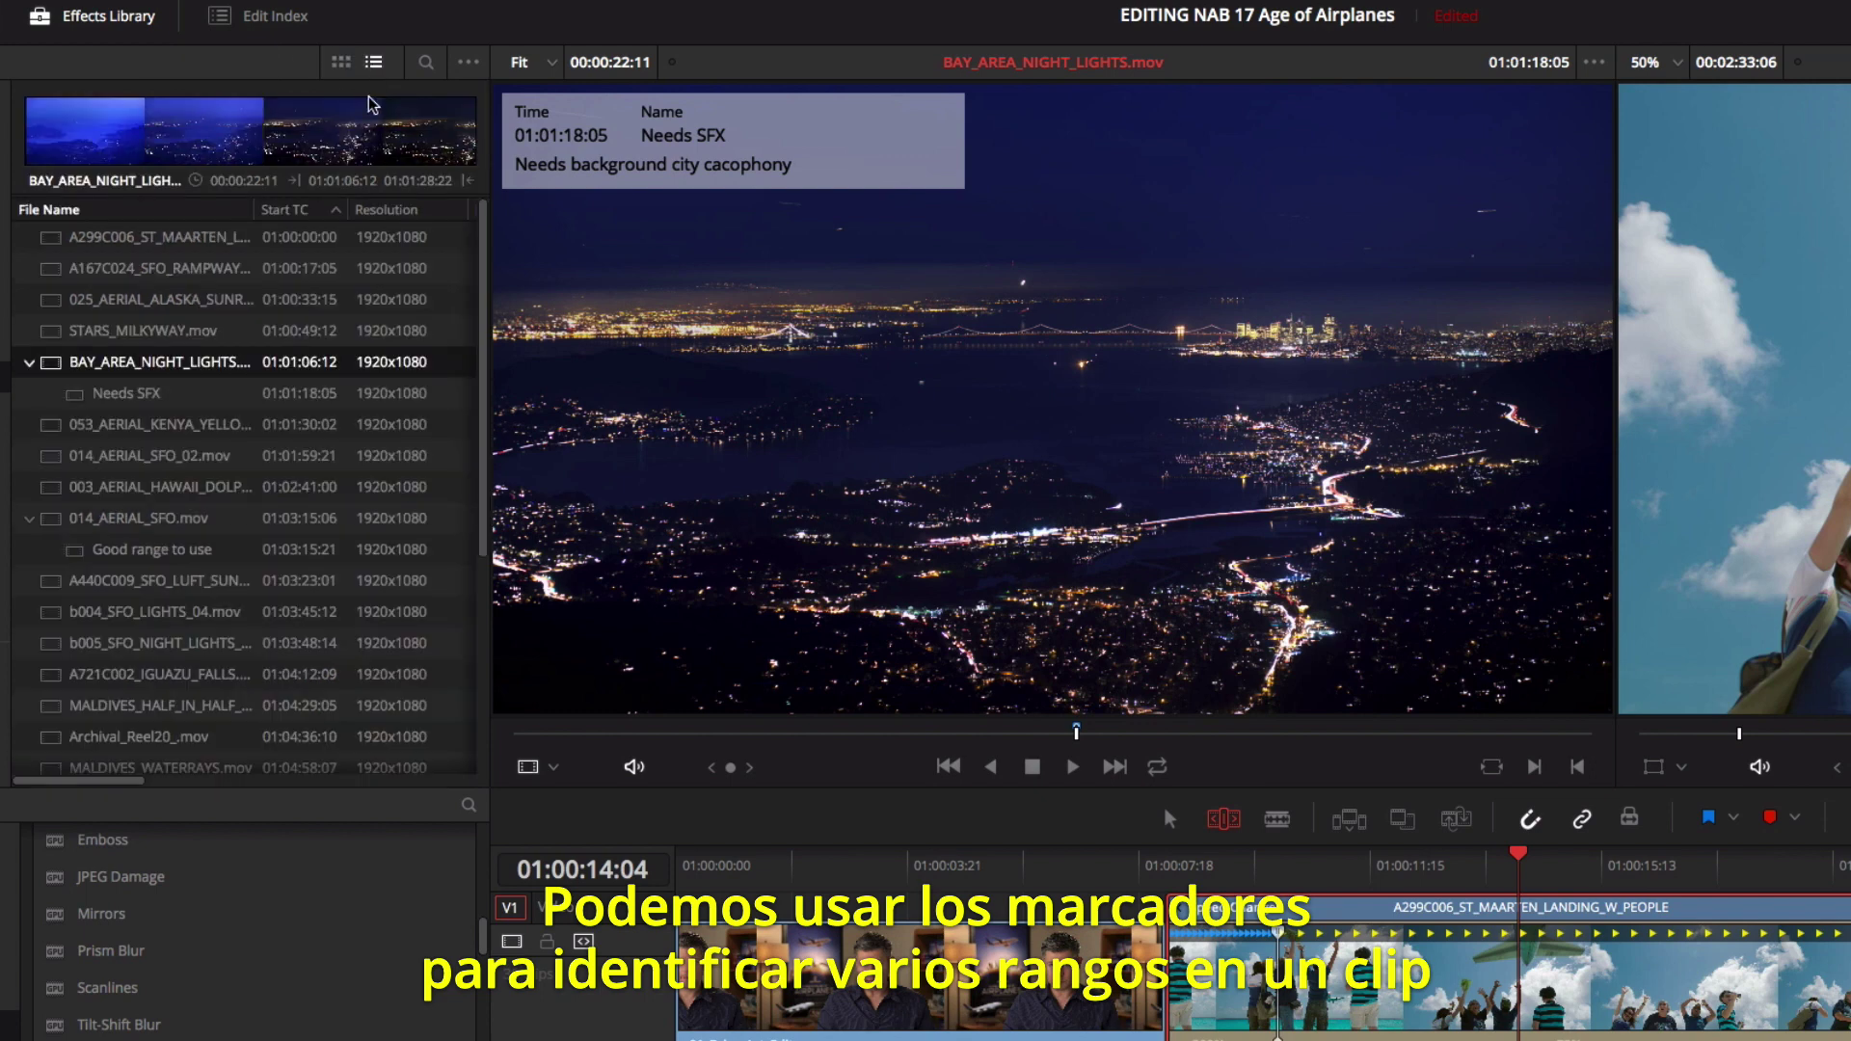
pyautogui.click(195, 395)
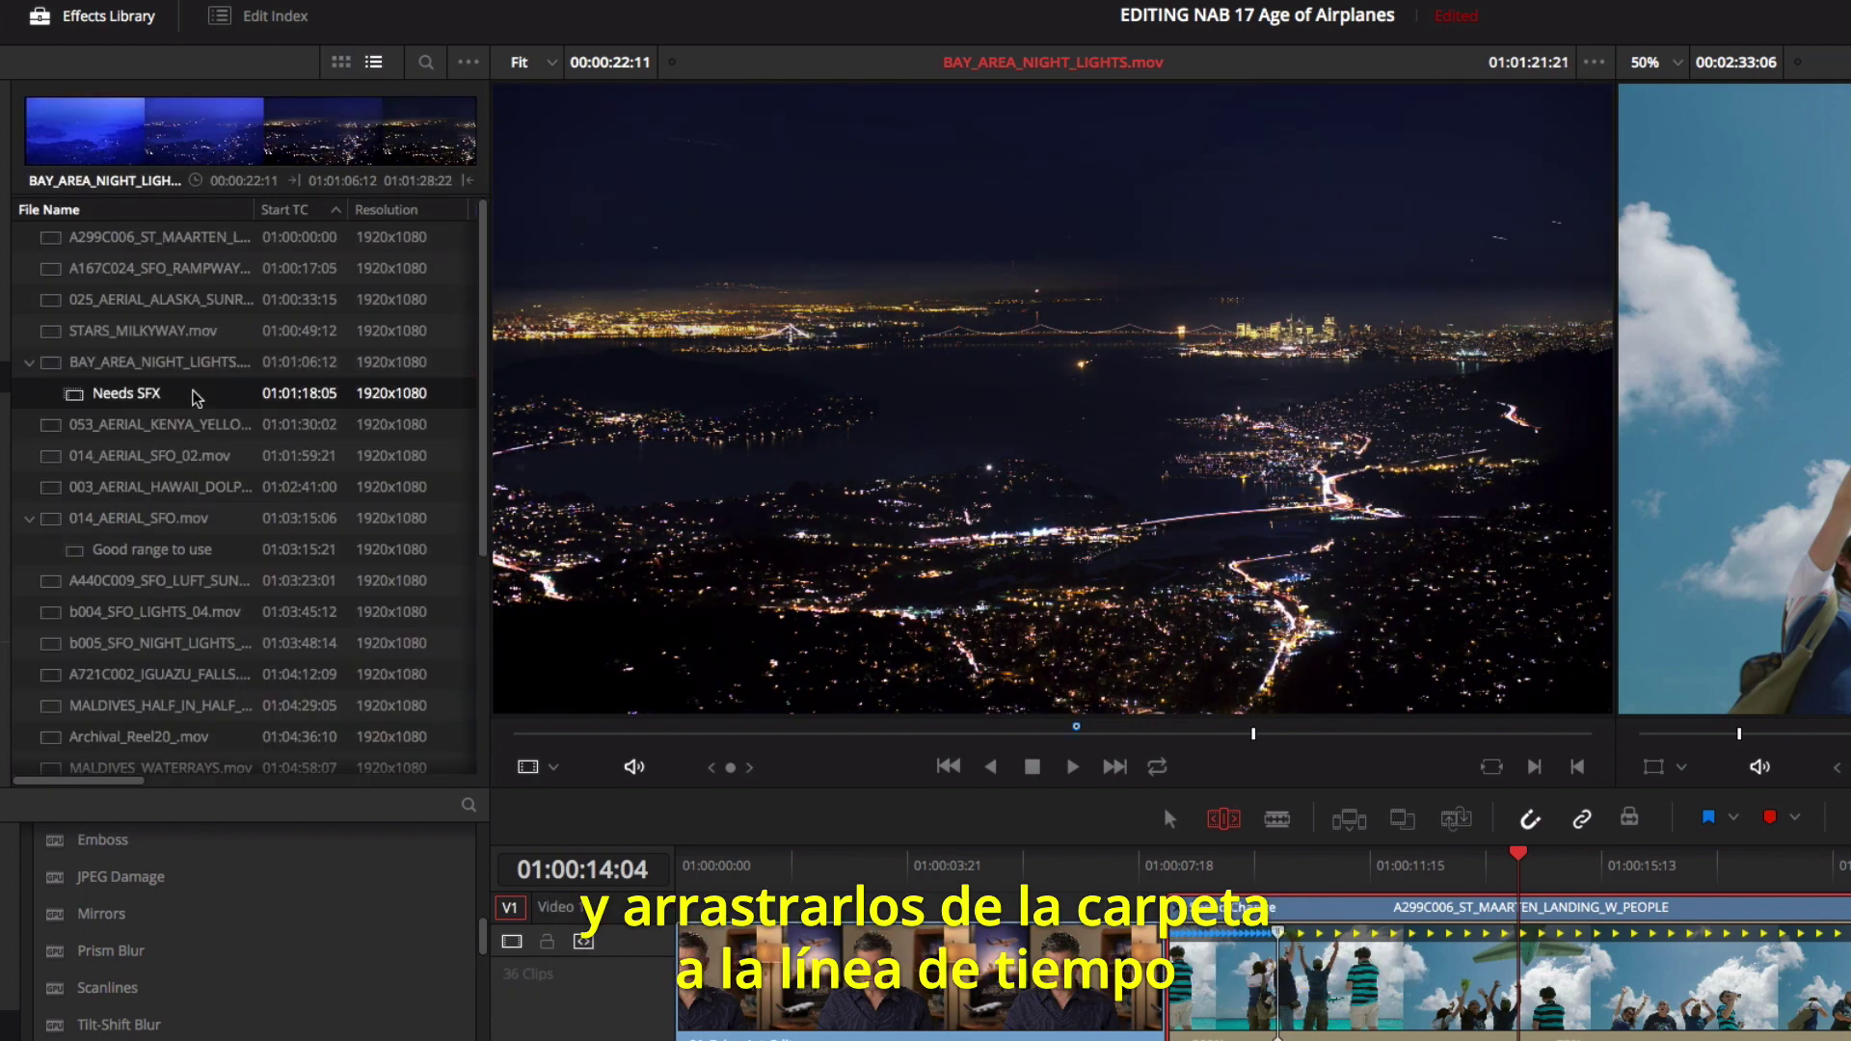
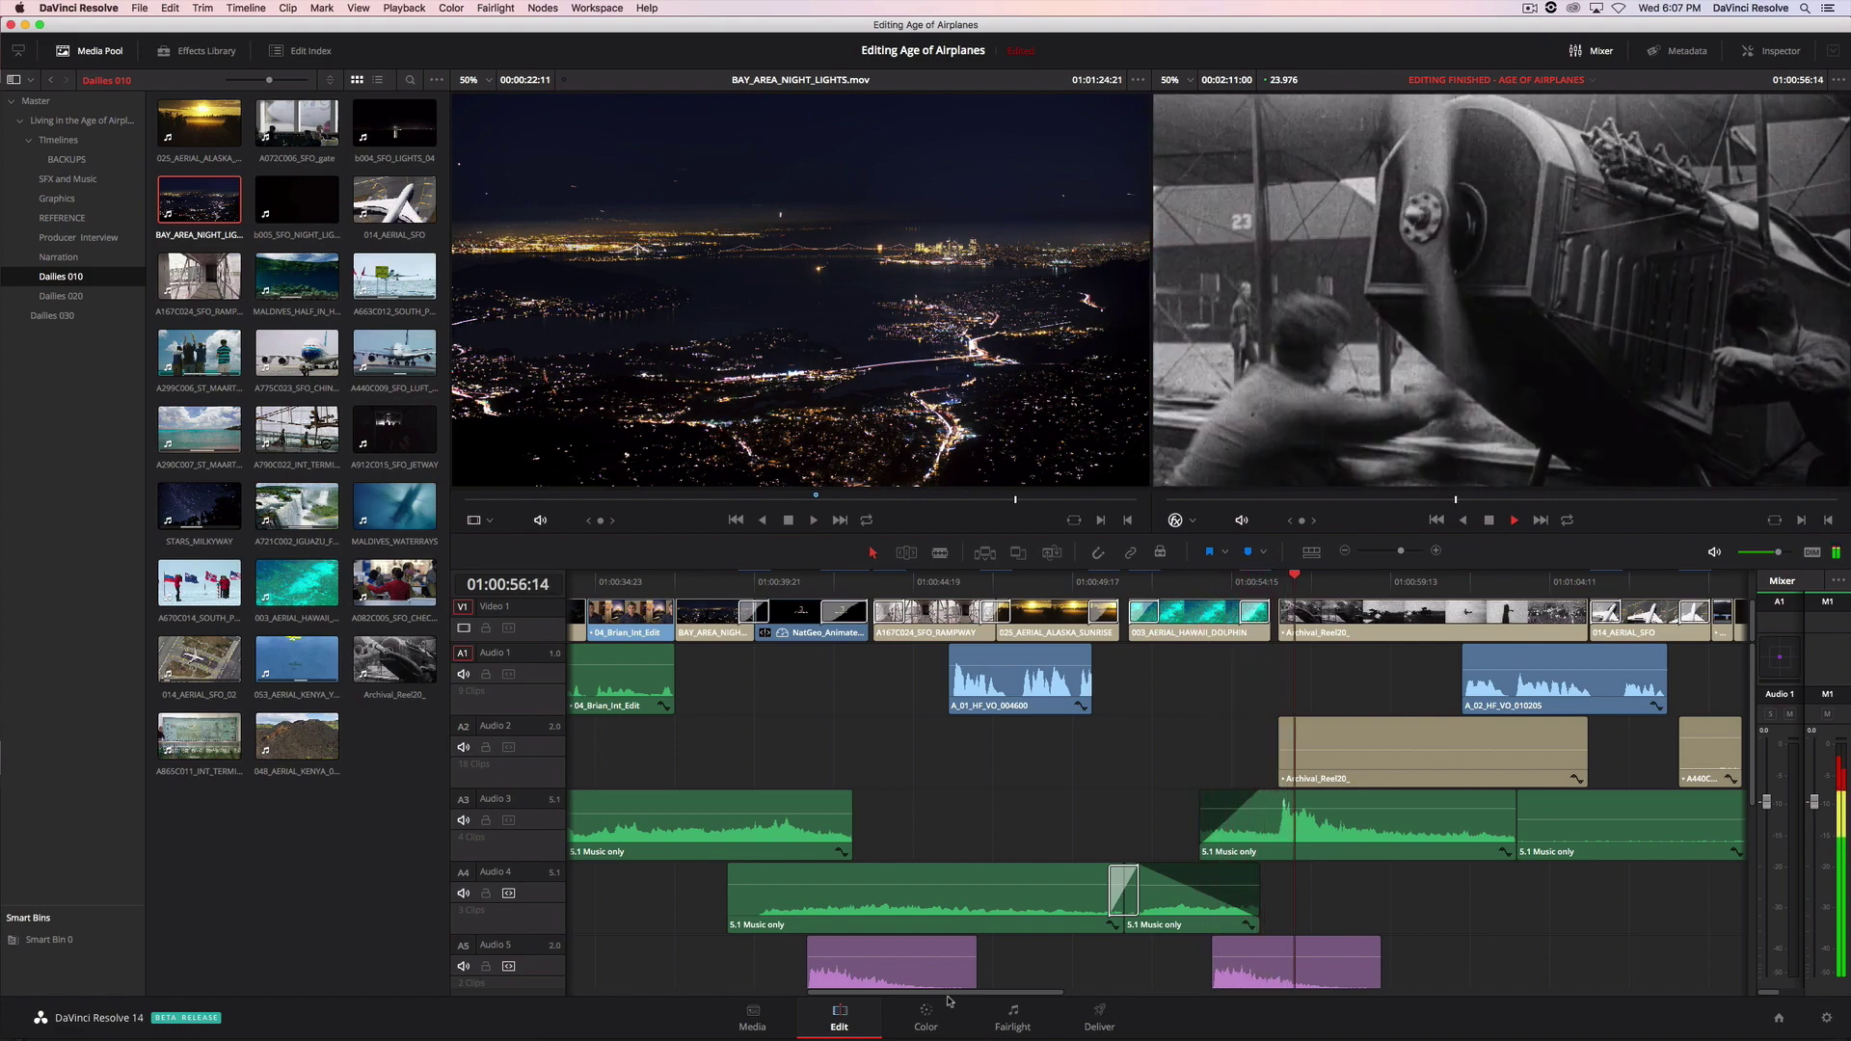
# Step: Stop playback, place the playhead at 01:00:50:20 and extend the end of the A_01_HF_VO_004600 audio clip to it
pyautogui.press('space')
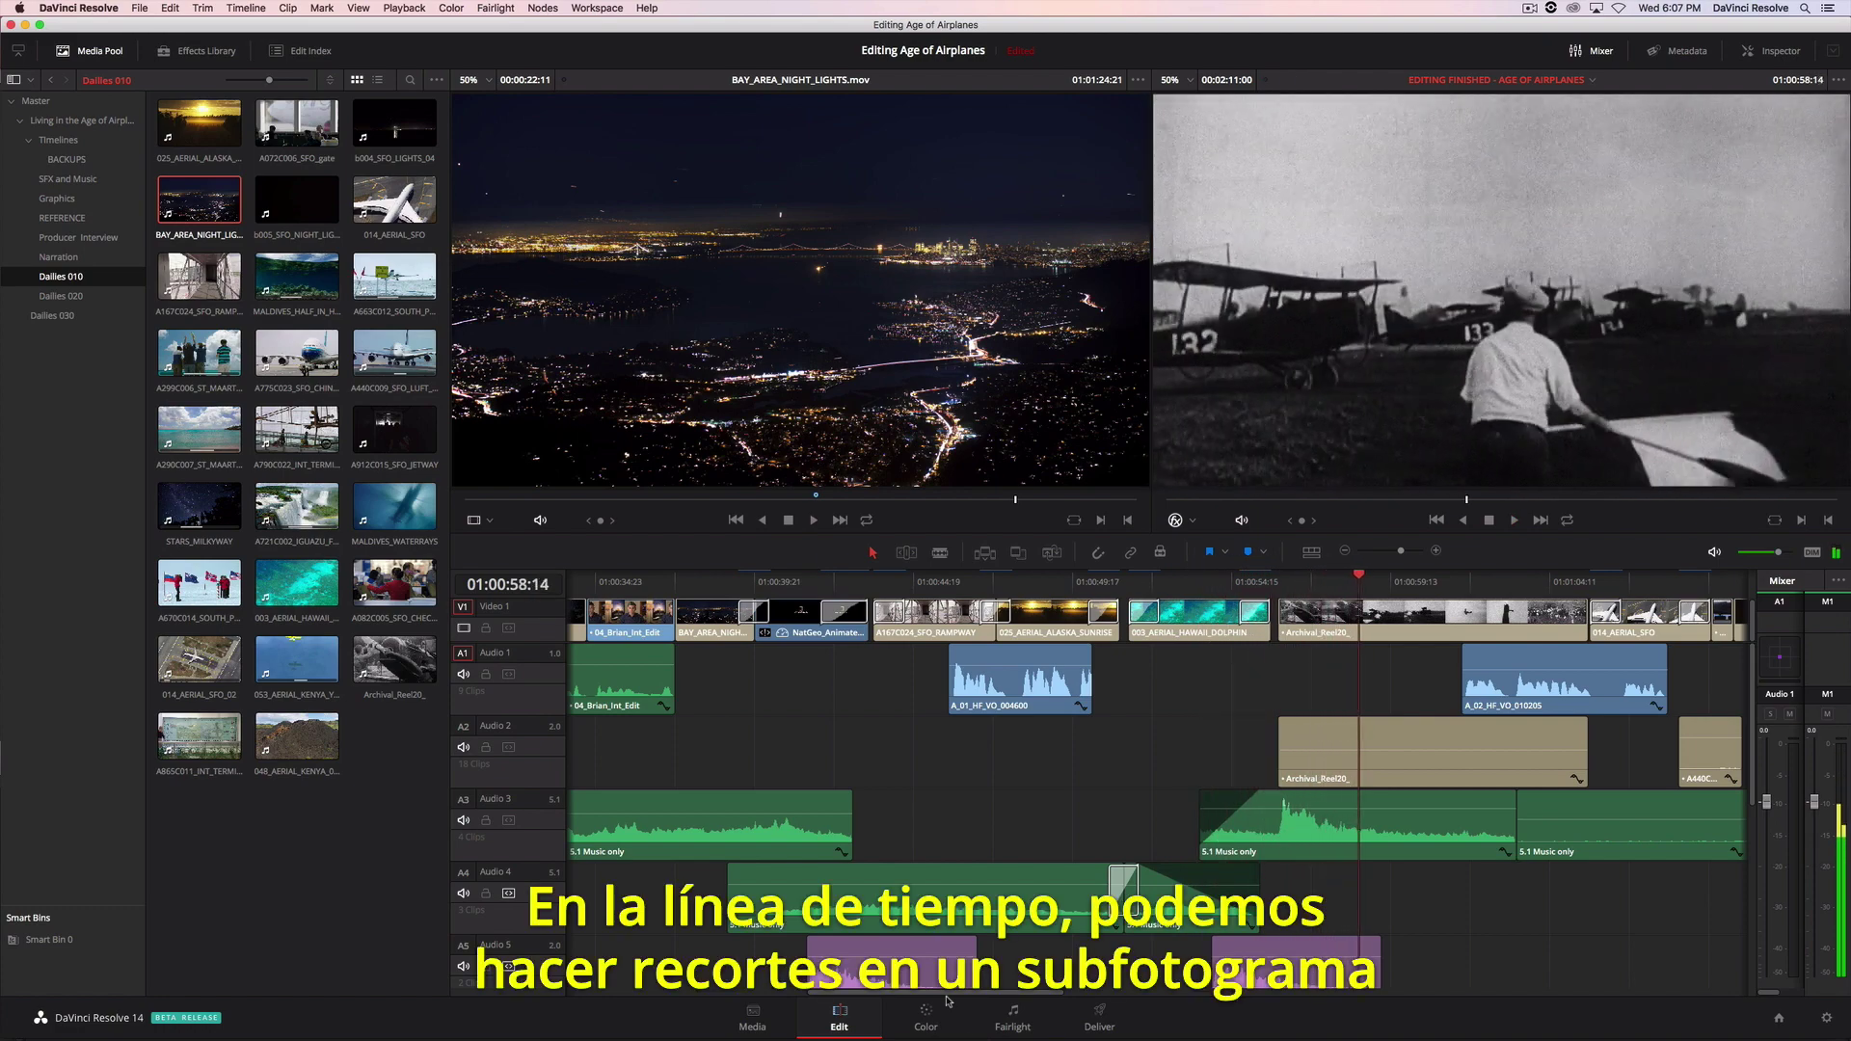
pyautogui.press('Right')
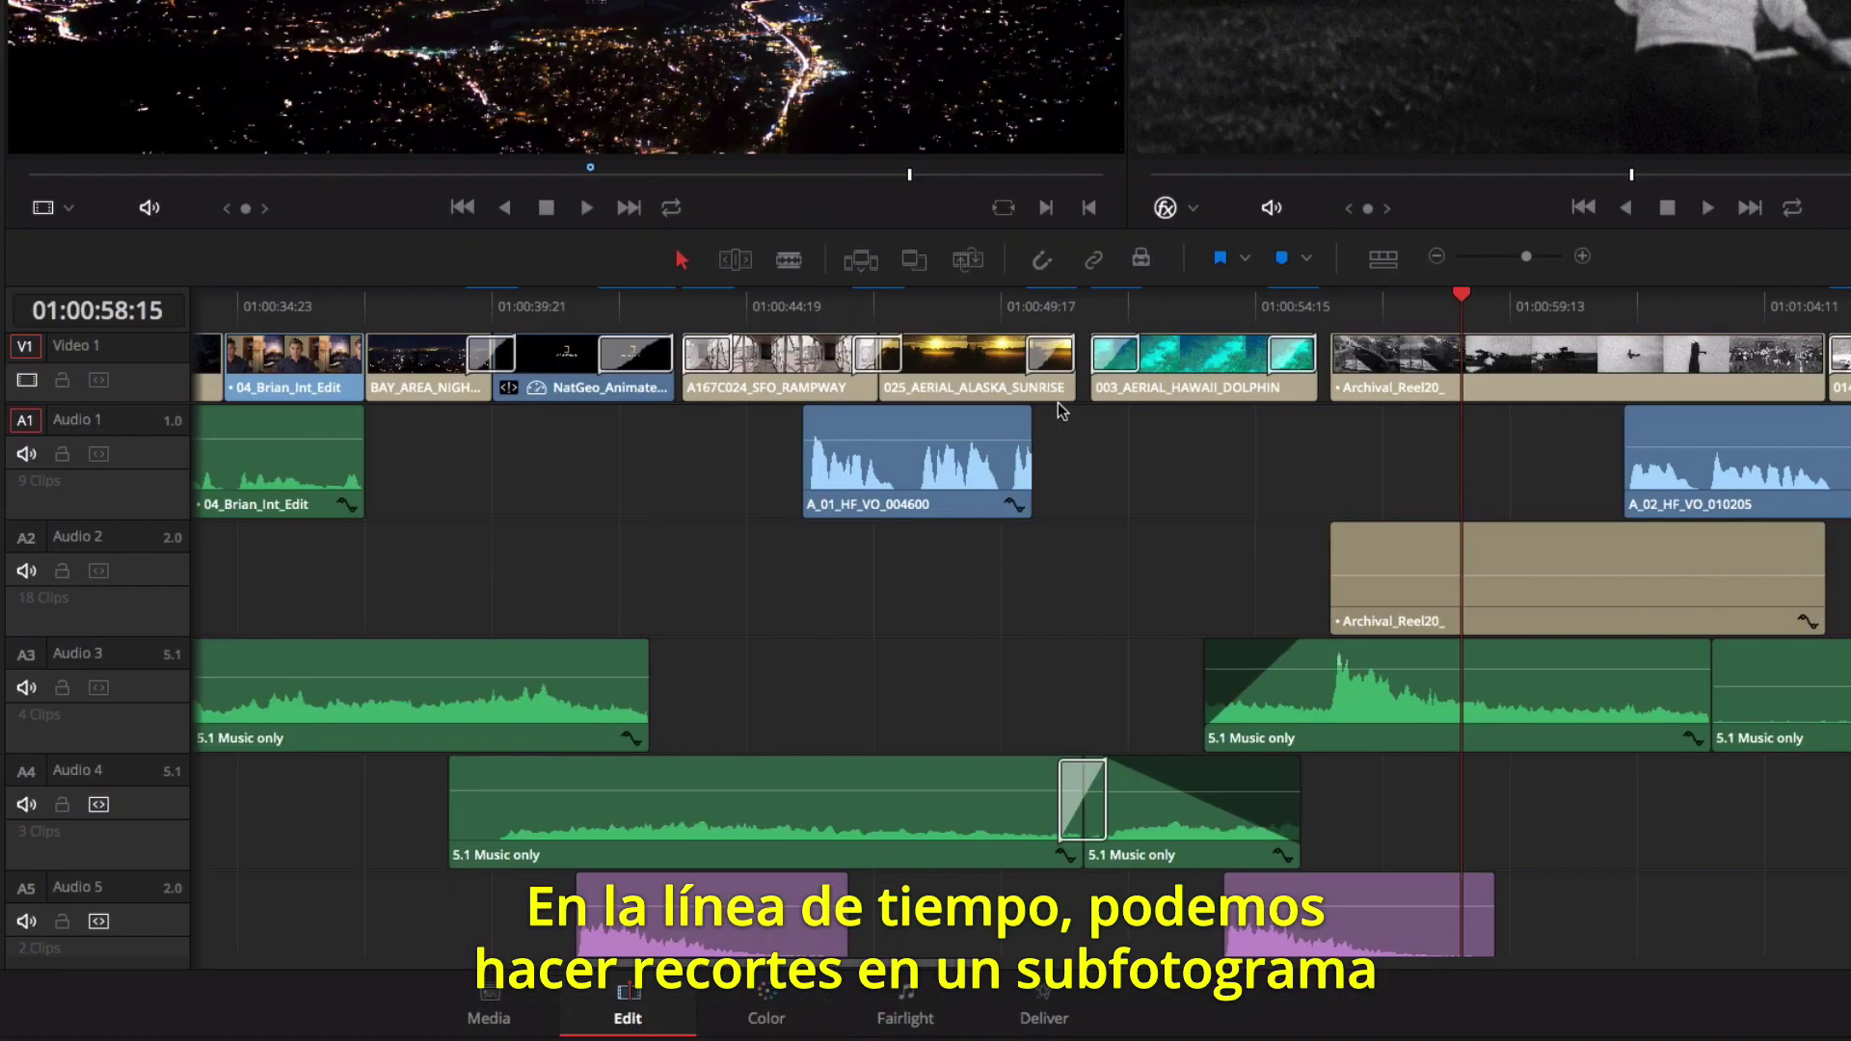
pyautogui.click(1059, 307)
pyautogui.click(1582, 255)
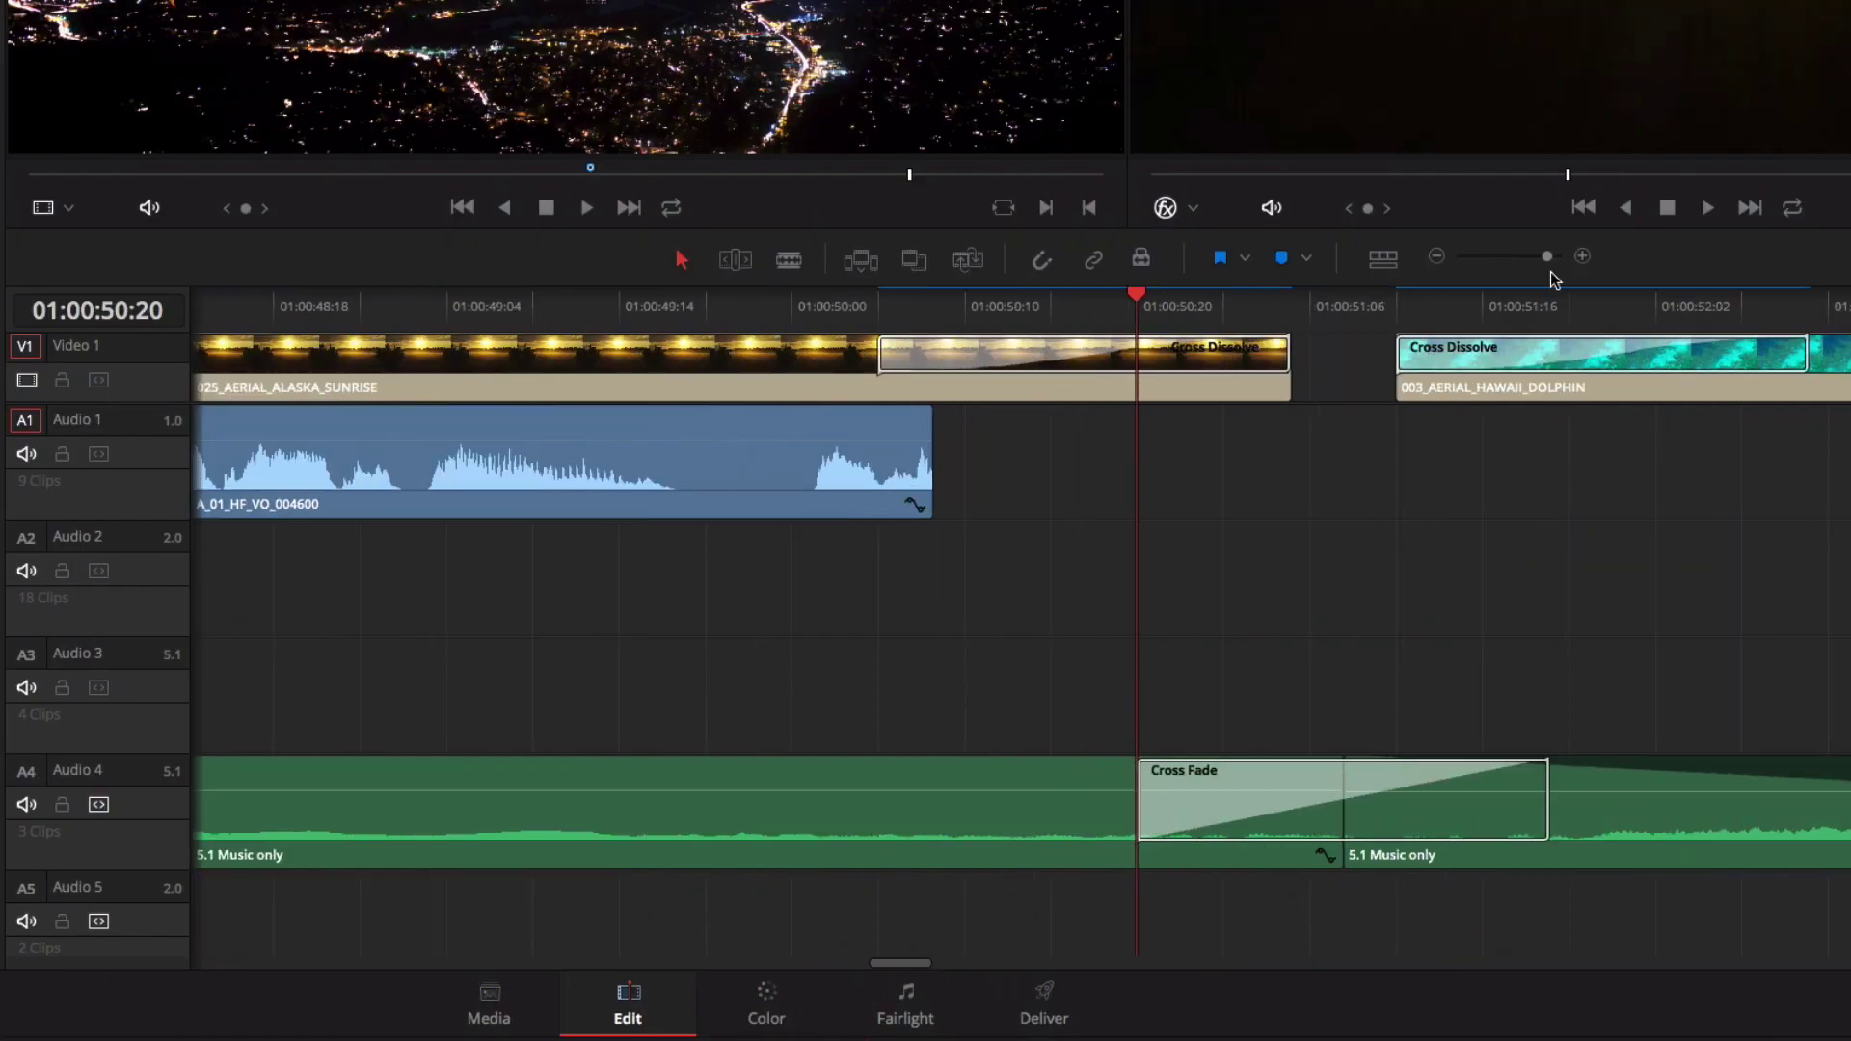
pyautogui.moveTo(937, 467); pyautogui.dragTo(1116, 467)
# Step: Raise the volume of the Archival_Reel20_ audio clip on Audio 2 to about 9.01
pyautogui.click(1436, 256)
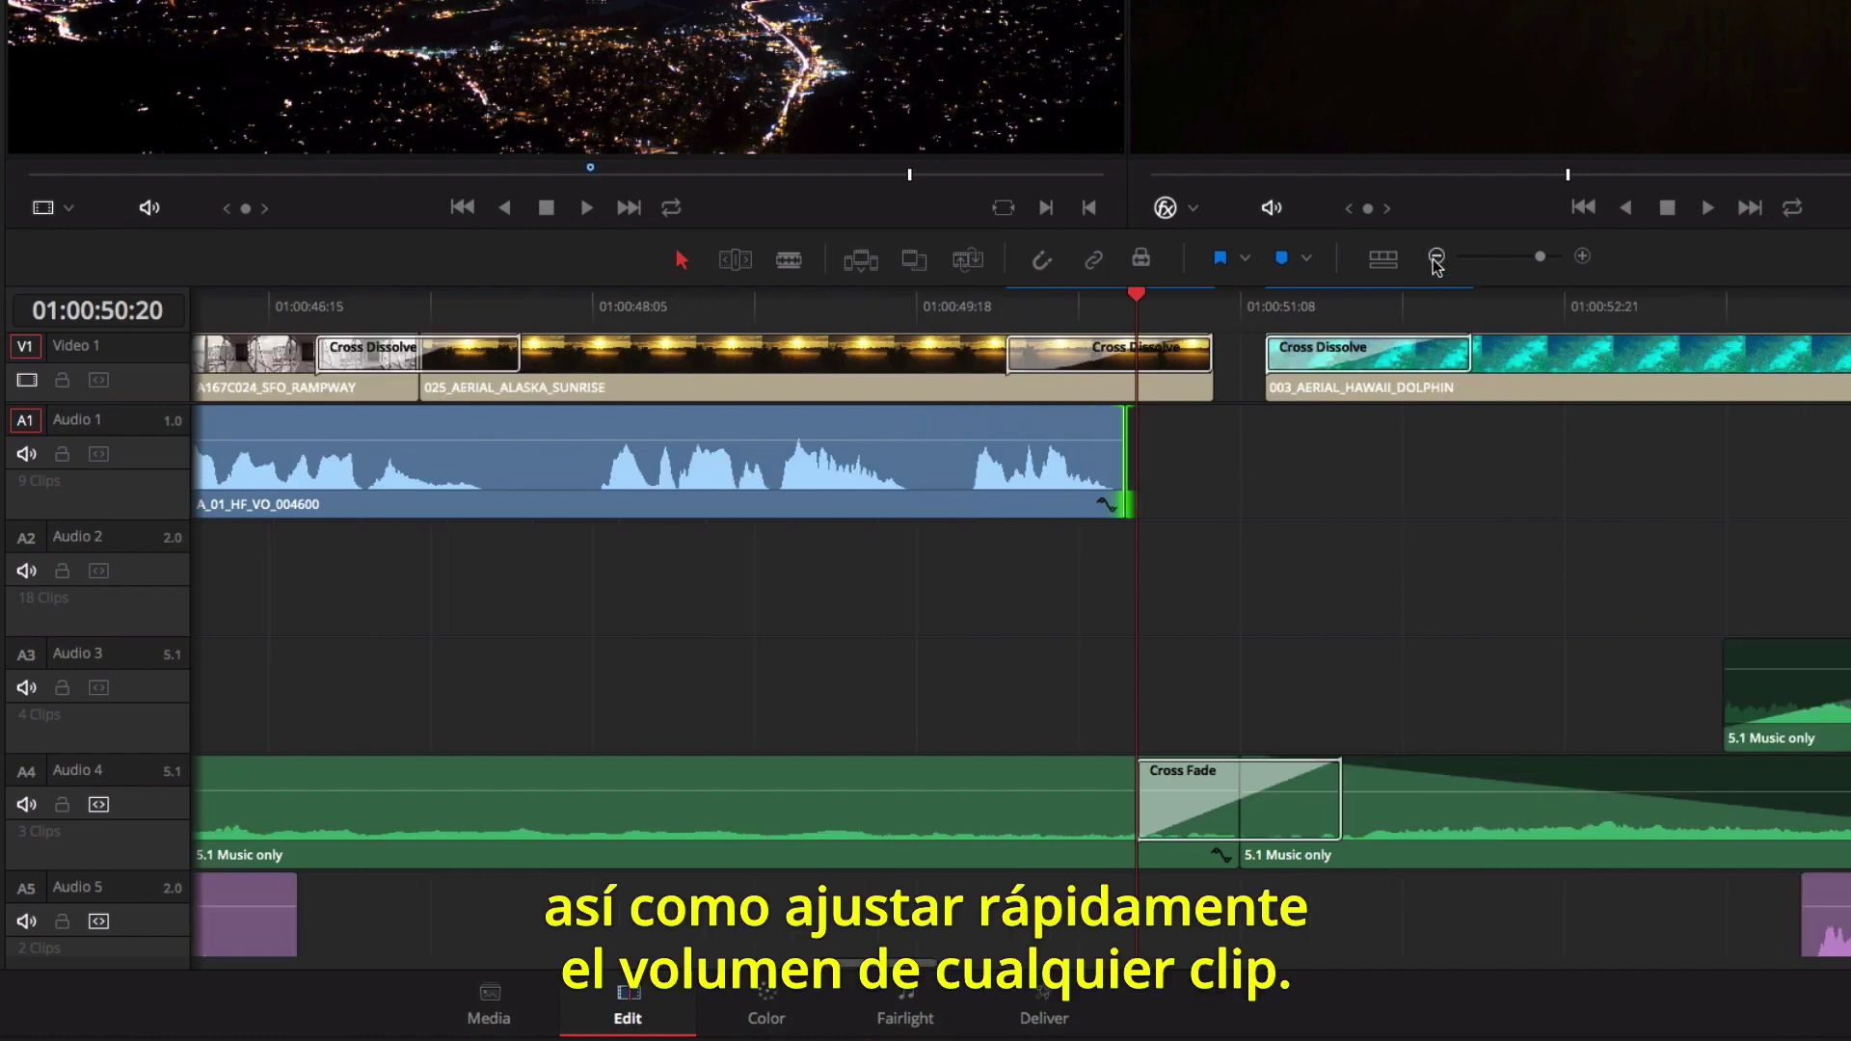
pyautogui.click(1437, 257)
pyautogui.click(1437, 257)
pyautogui.moveTo(1464, 545)
pyautogui.mouseDown()
pyautogui.moveTo(1464, 612)
pyautogui.moveTo(1458, 548)
pyautogui.mouseUp()
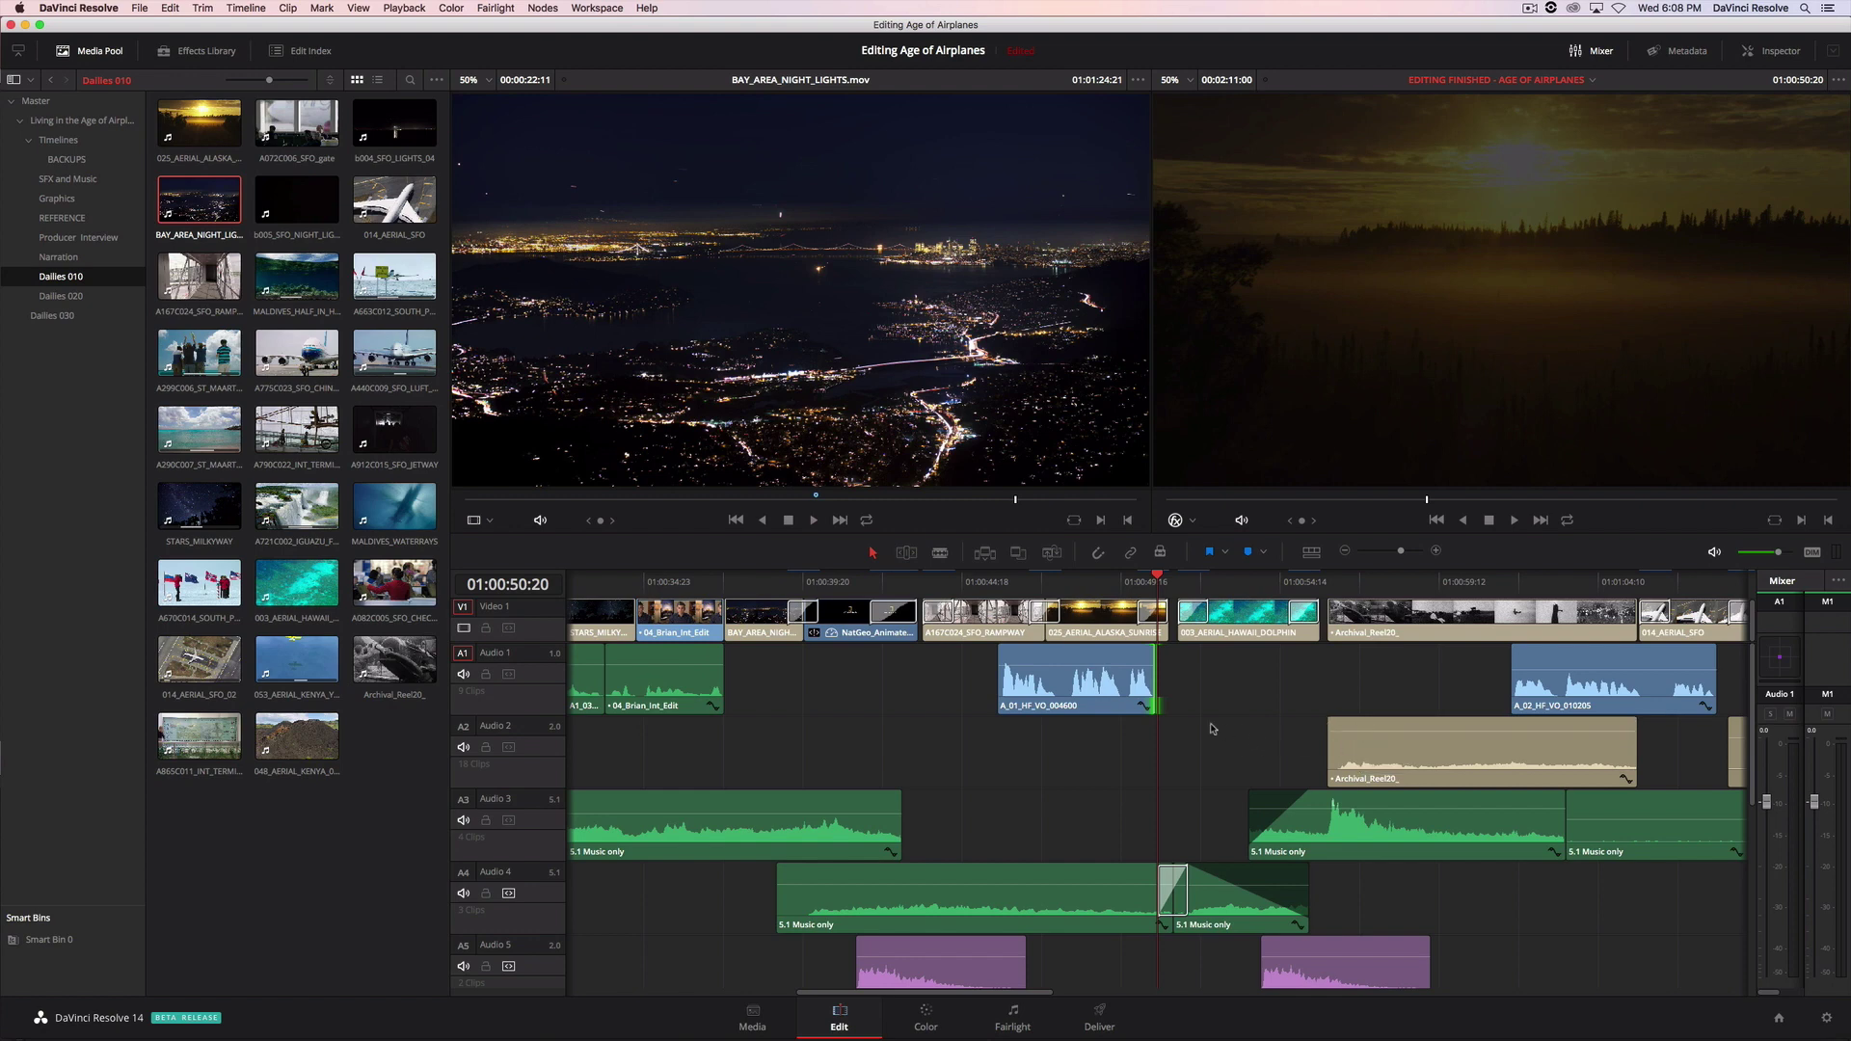
# Step: Play the timeline from the start of the A_01_HF_VO_004600 clip and widen the mixer to show more tracks
pyautogui.click(996, 582)
pyautogui.press('space')
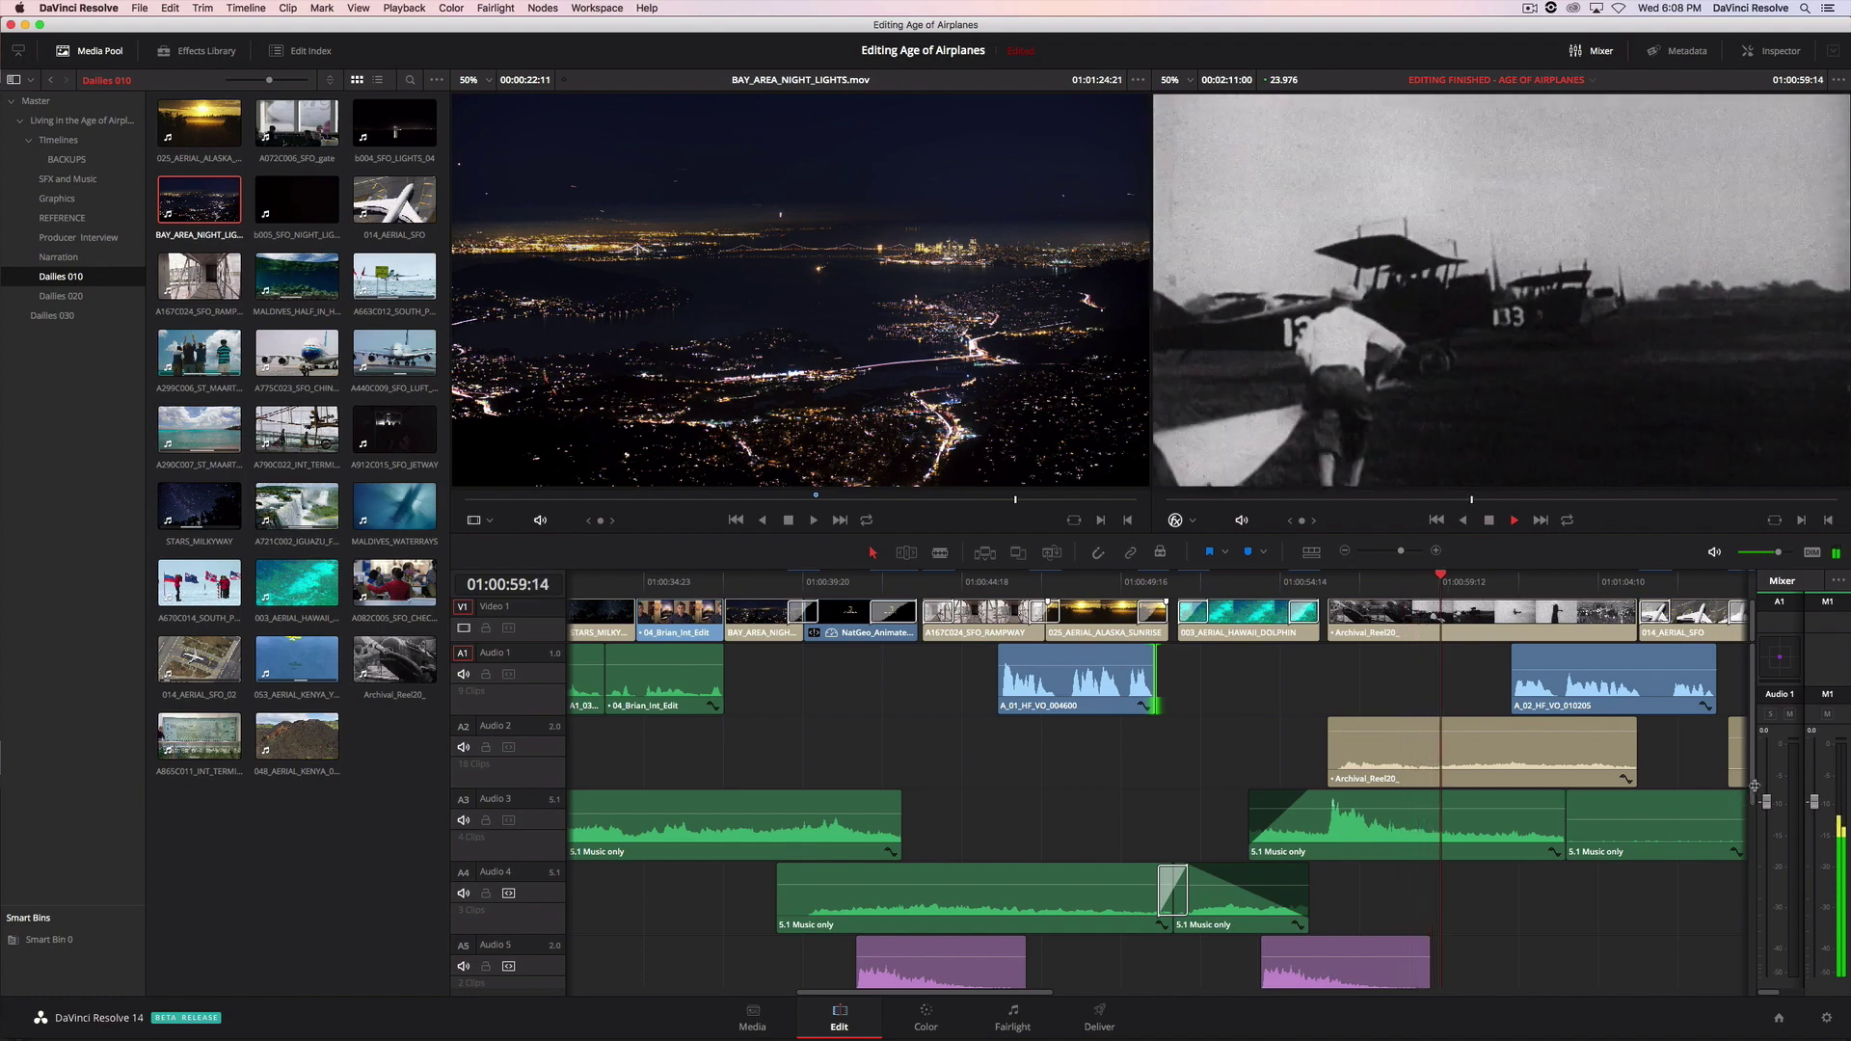
pyautogui.moveTo(1754, 786); pyautogui.dragTo(1493, 797)
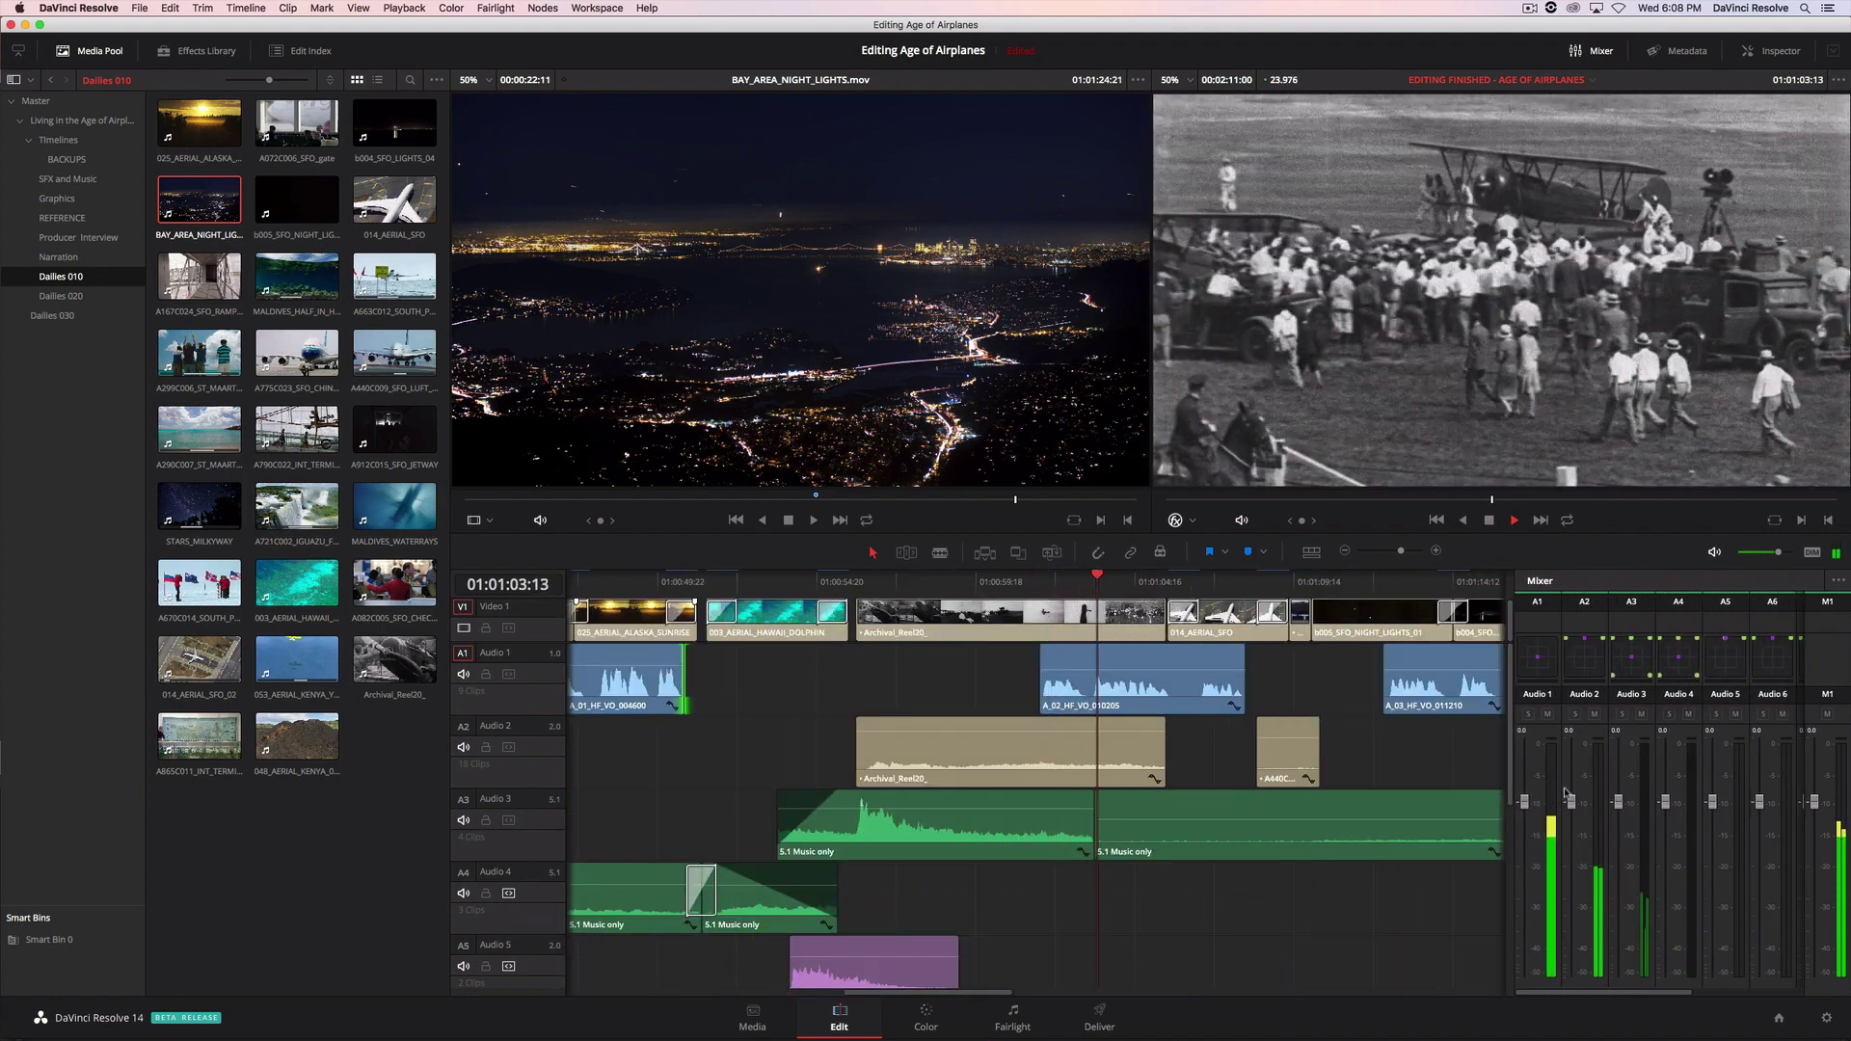
# Step: Pan the Audio 3 track toward the front left in its surround pan window, then close the window
pyautogui.doubleClick(1636, 663)
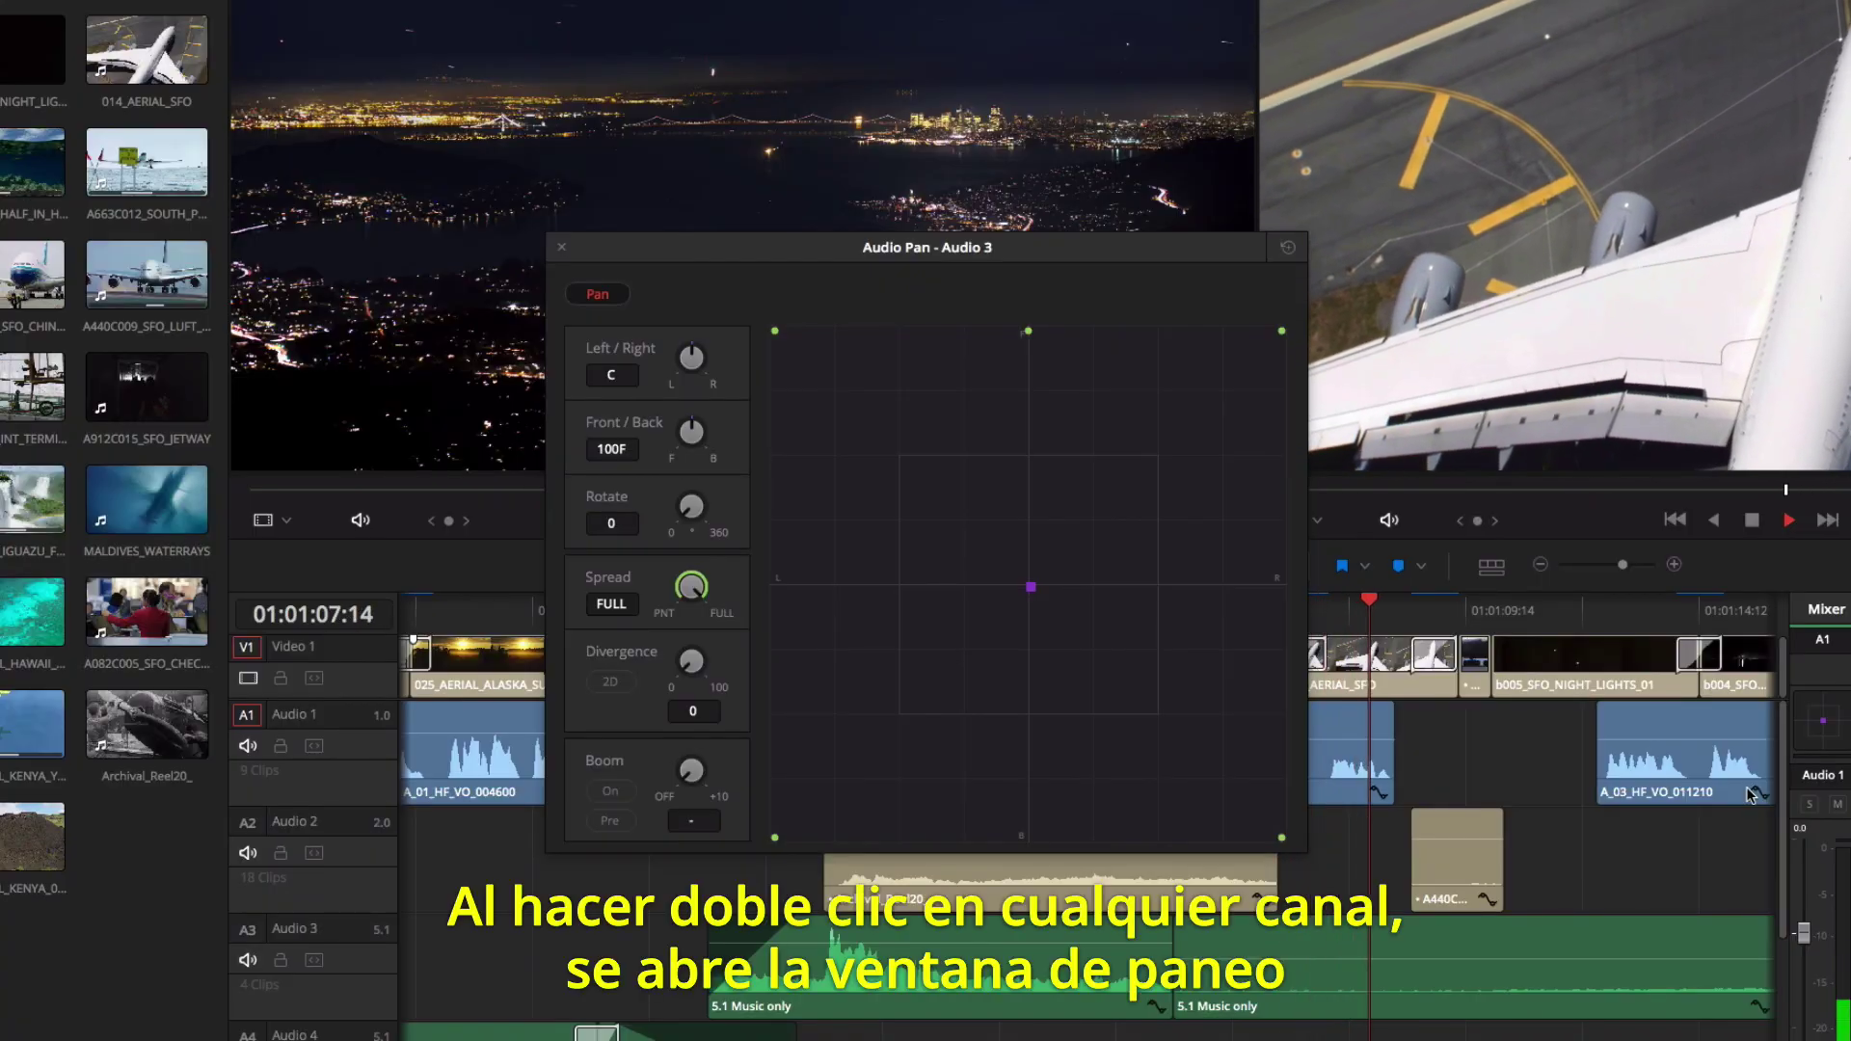
pyautogui.moveTo(1032, 591); pyautogui.dragTo(949, 488)
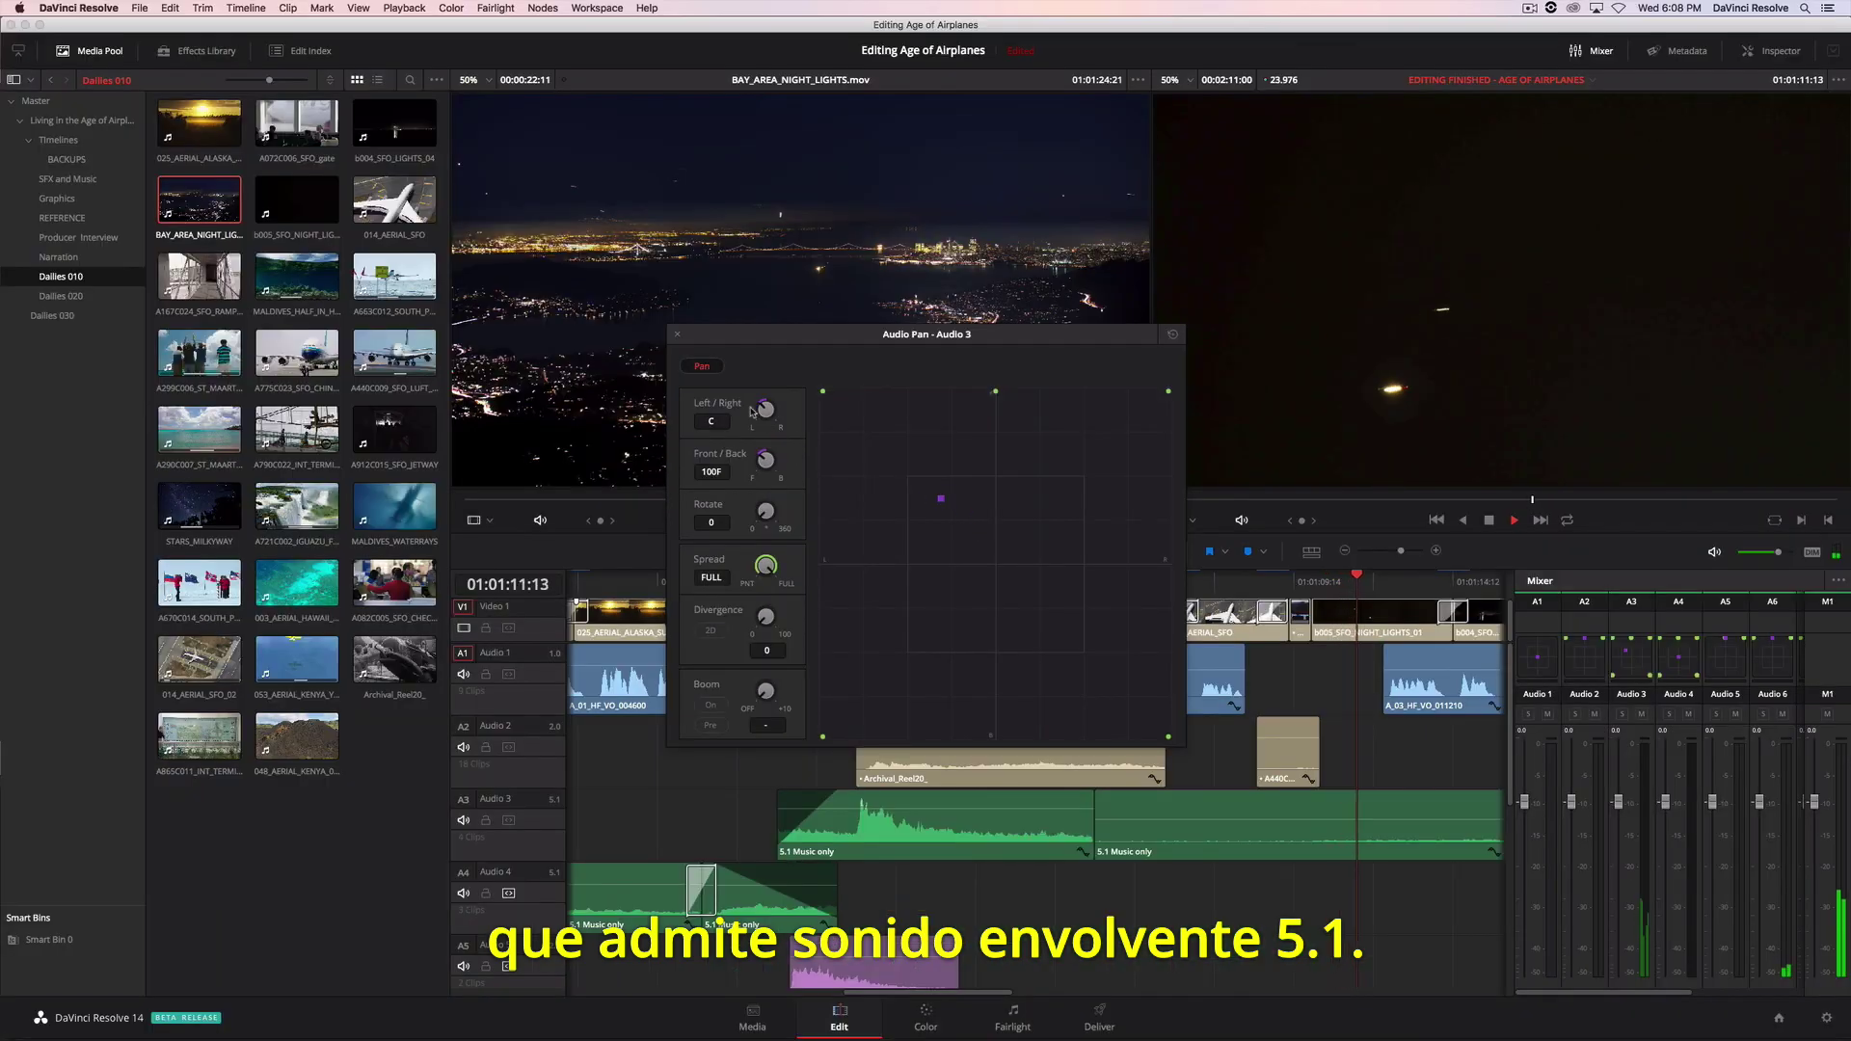
pyautogui.click(677, 335)
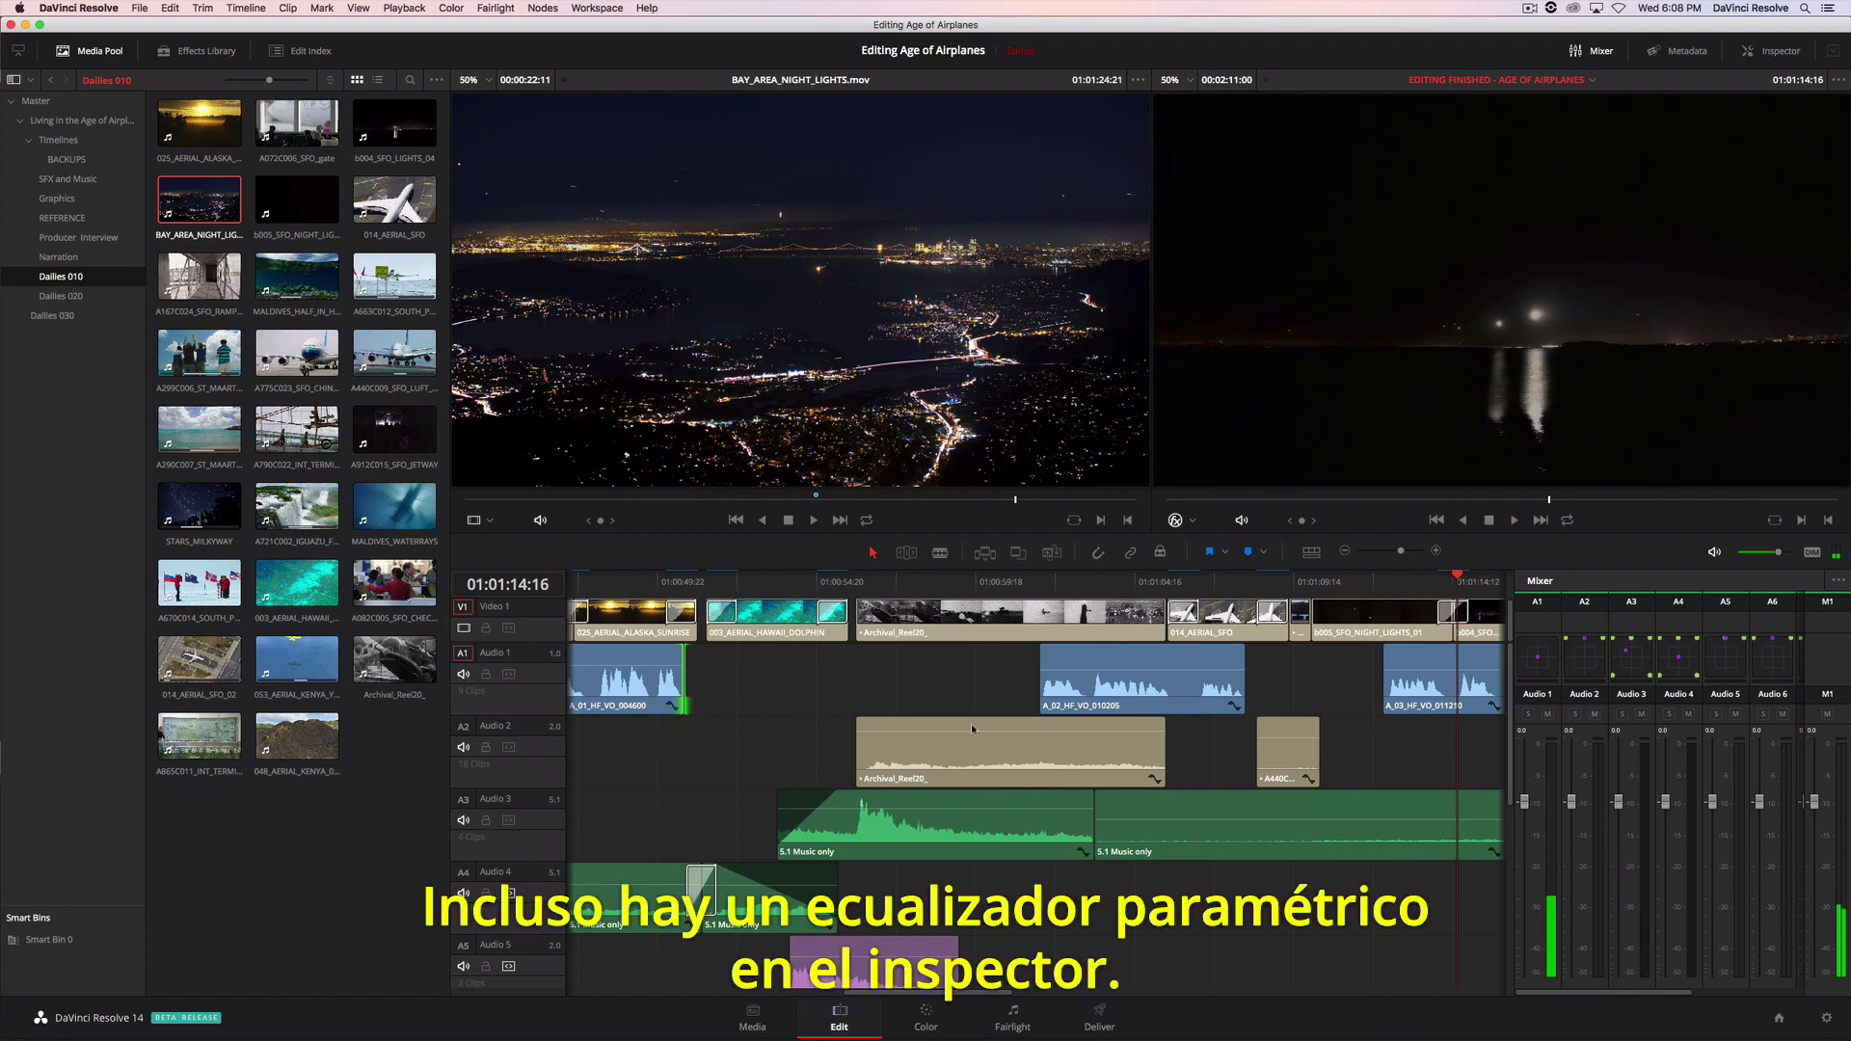
# Step: In the Archival_Reel20_ audio clip's equalizer, boost Band 2 to about +7.6 at 466 Hz and Band 3 to about +6.7 at 3k87
pyautogui.click(994, 756)
pyautogui.click(1774, 51)
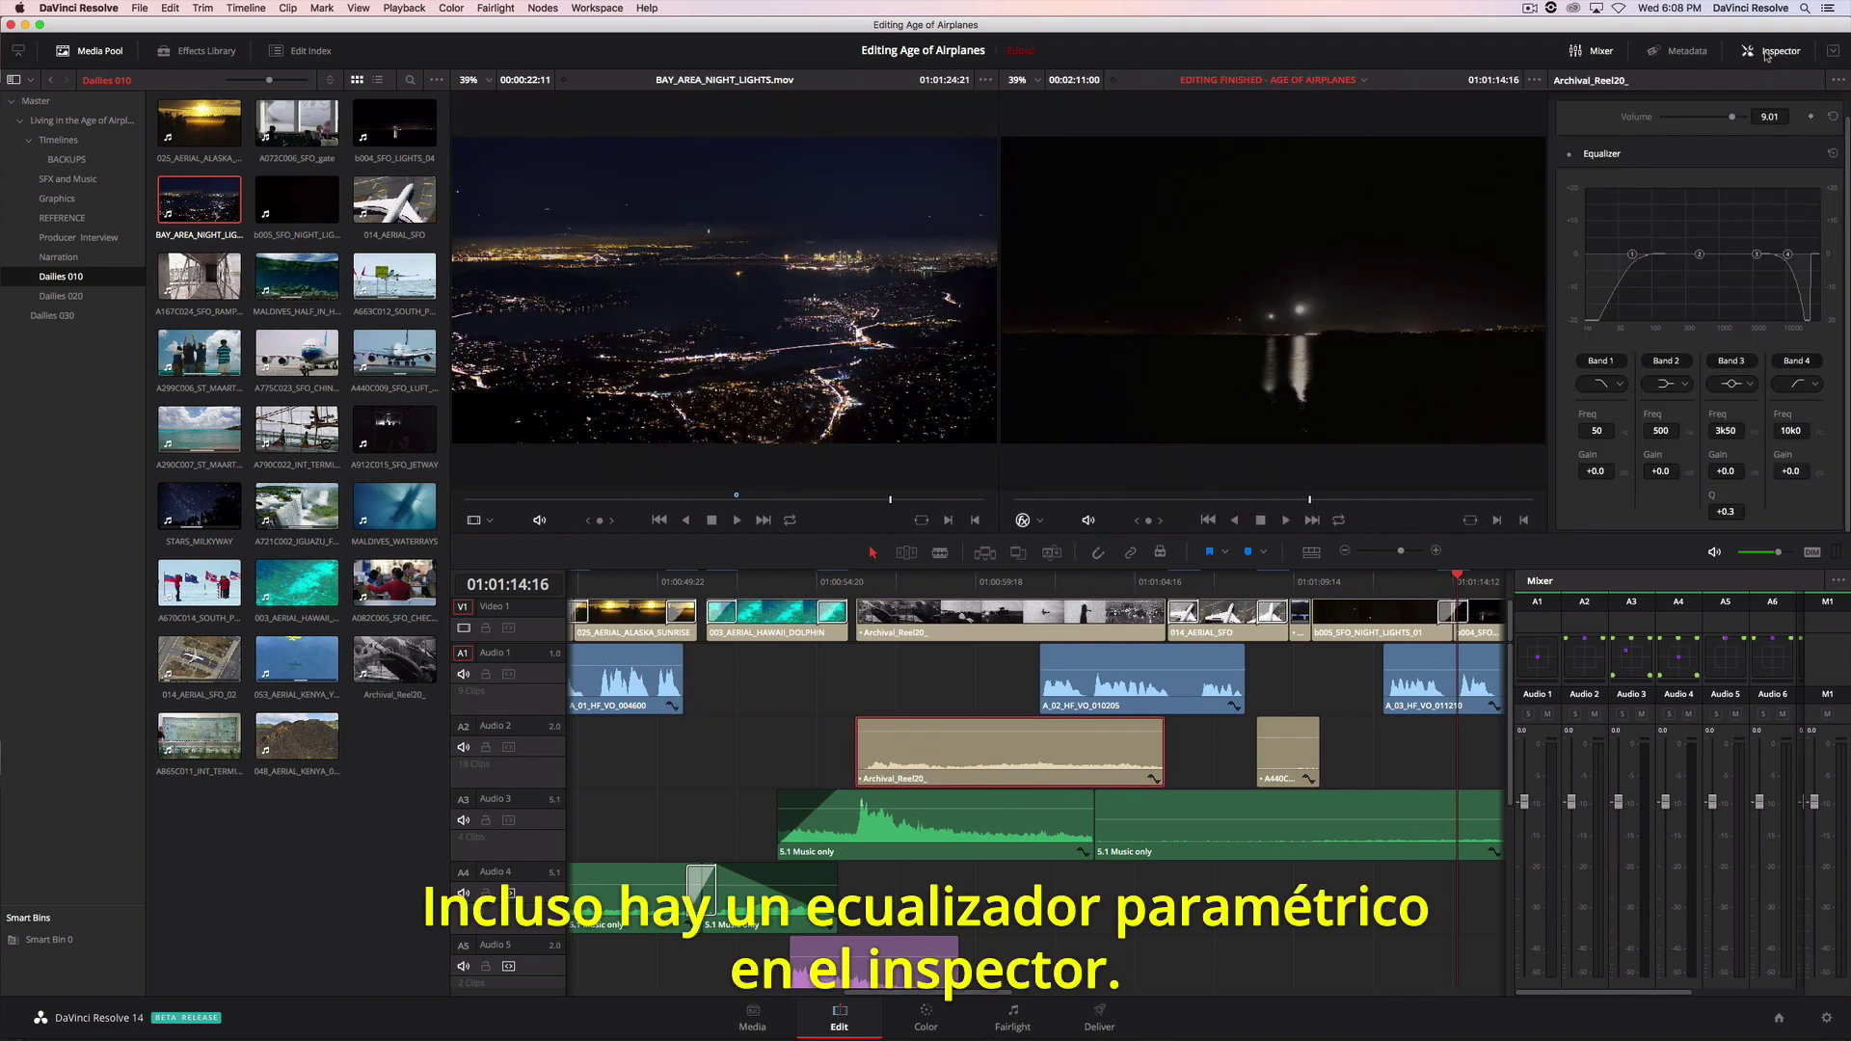
pyautogui.moveTo(1697, 239); pyautogui.dragTo(1697, 228)
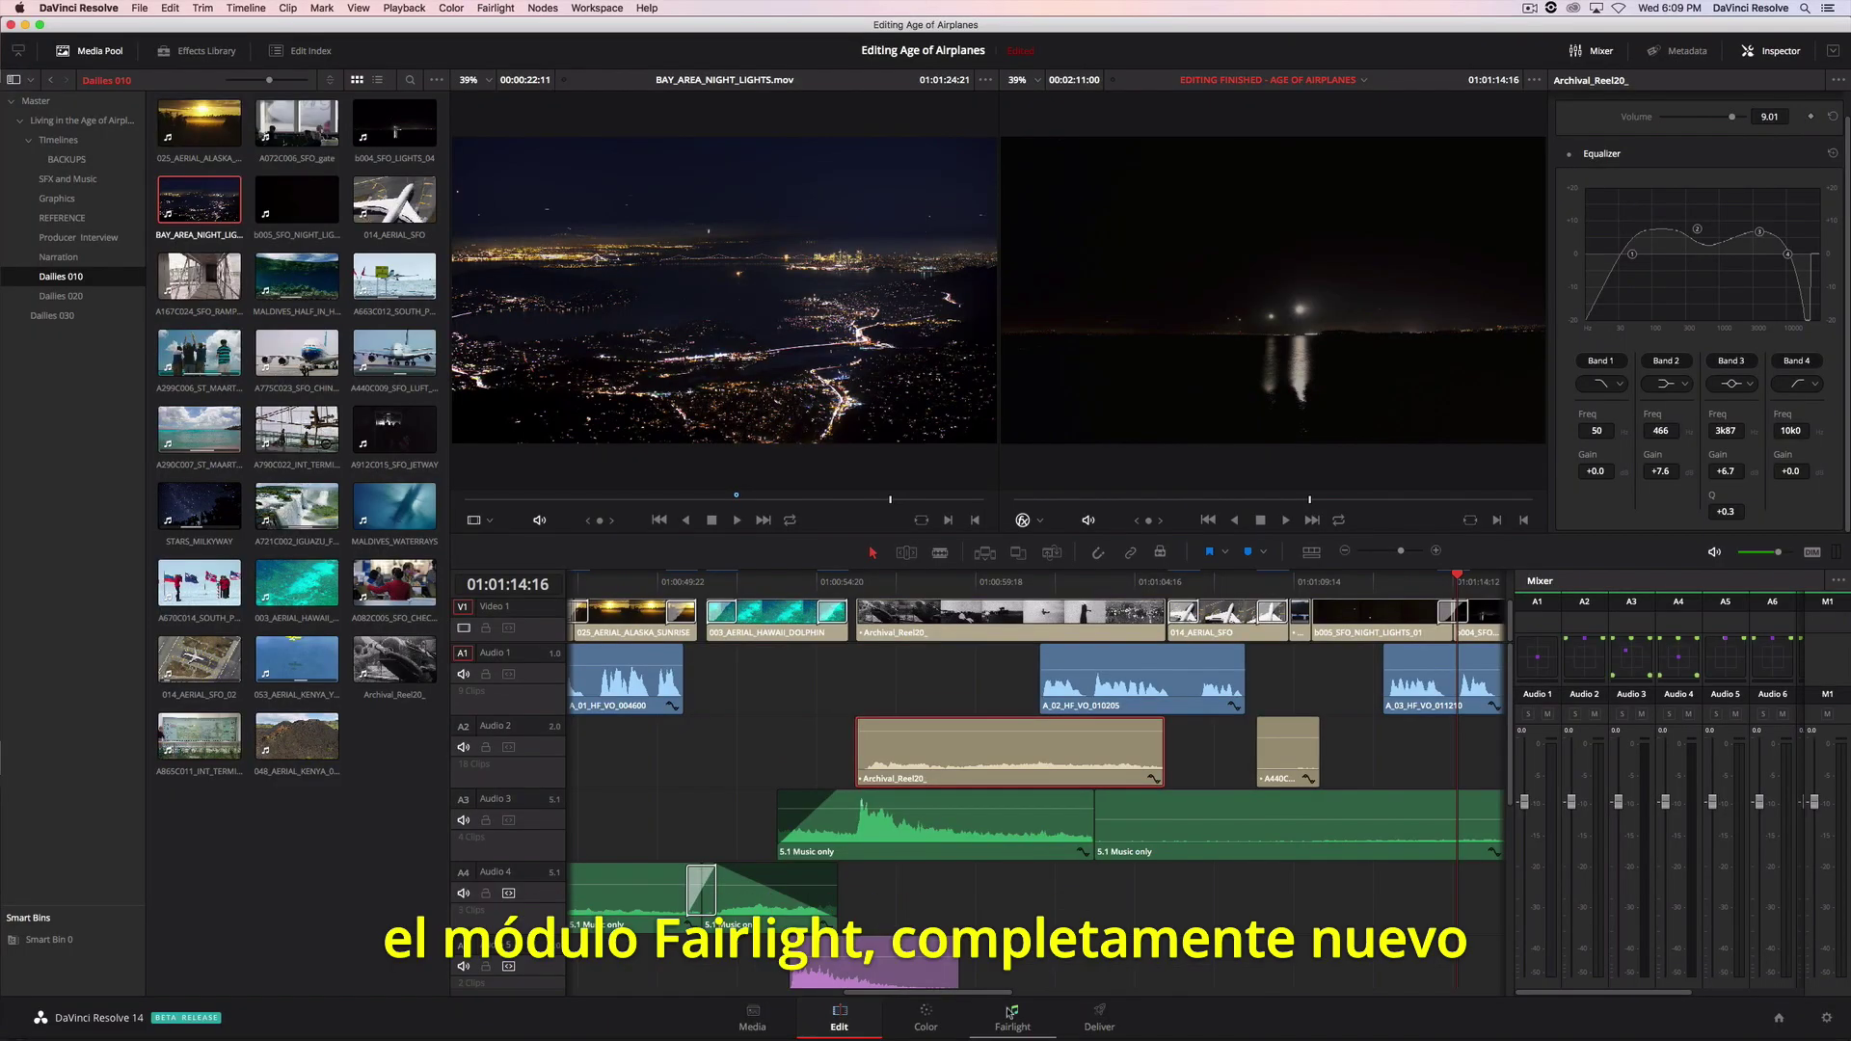
# Step: Switch to the Fairlight page, play the timeline and increase the height of the audio tracks
pyautogui.click(1010, 1013)
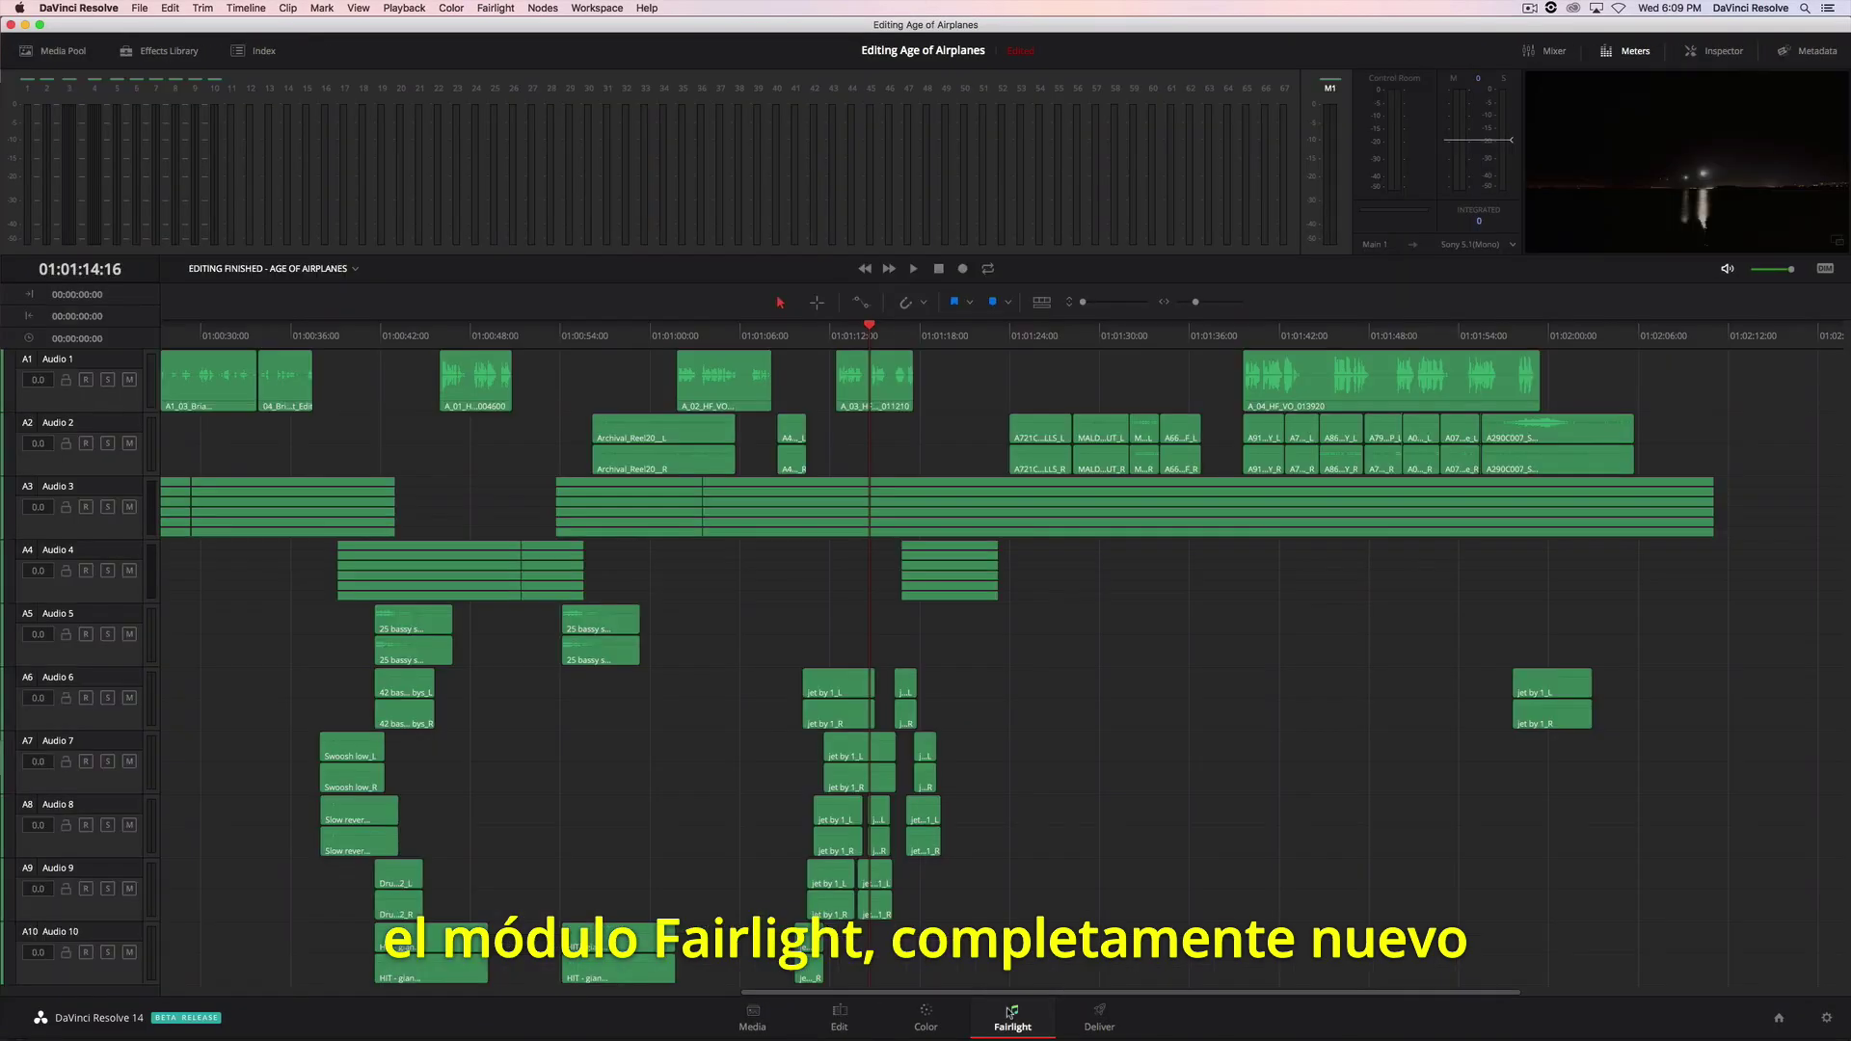
pyautogui.press('space')
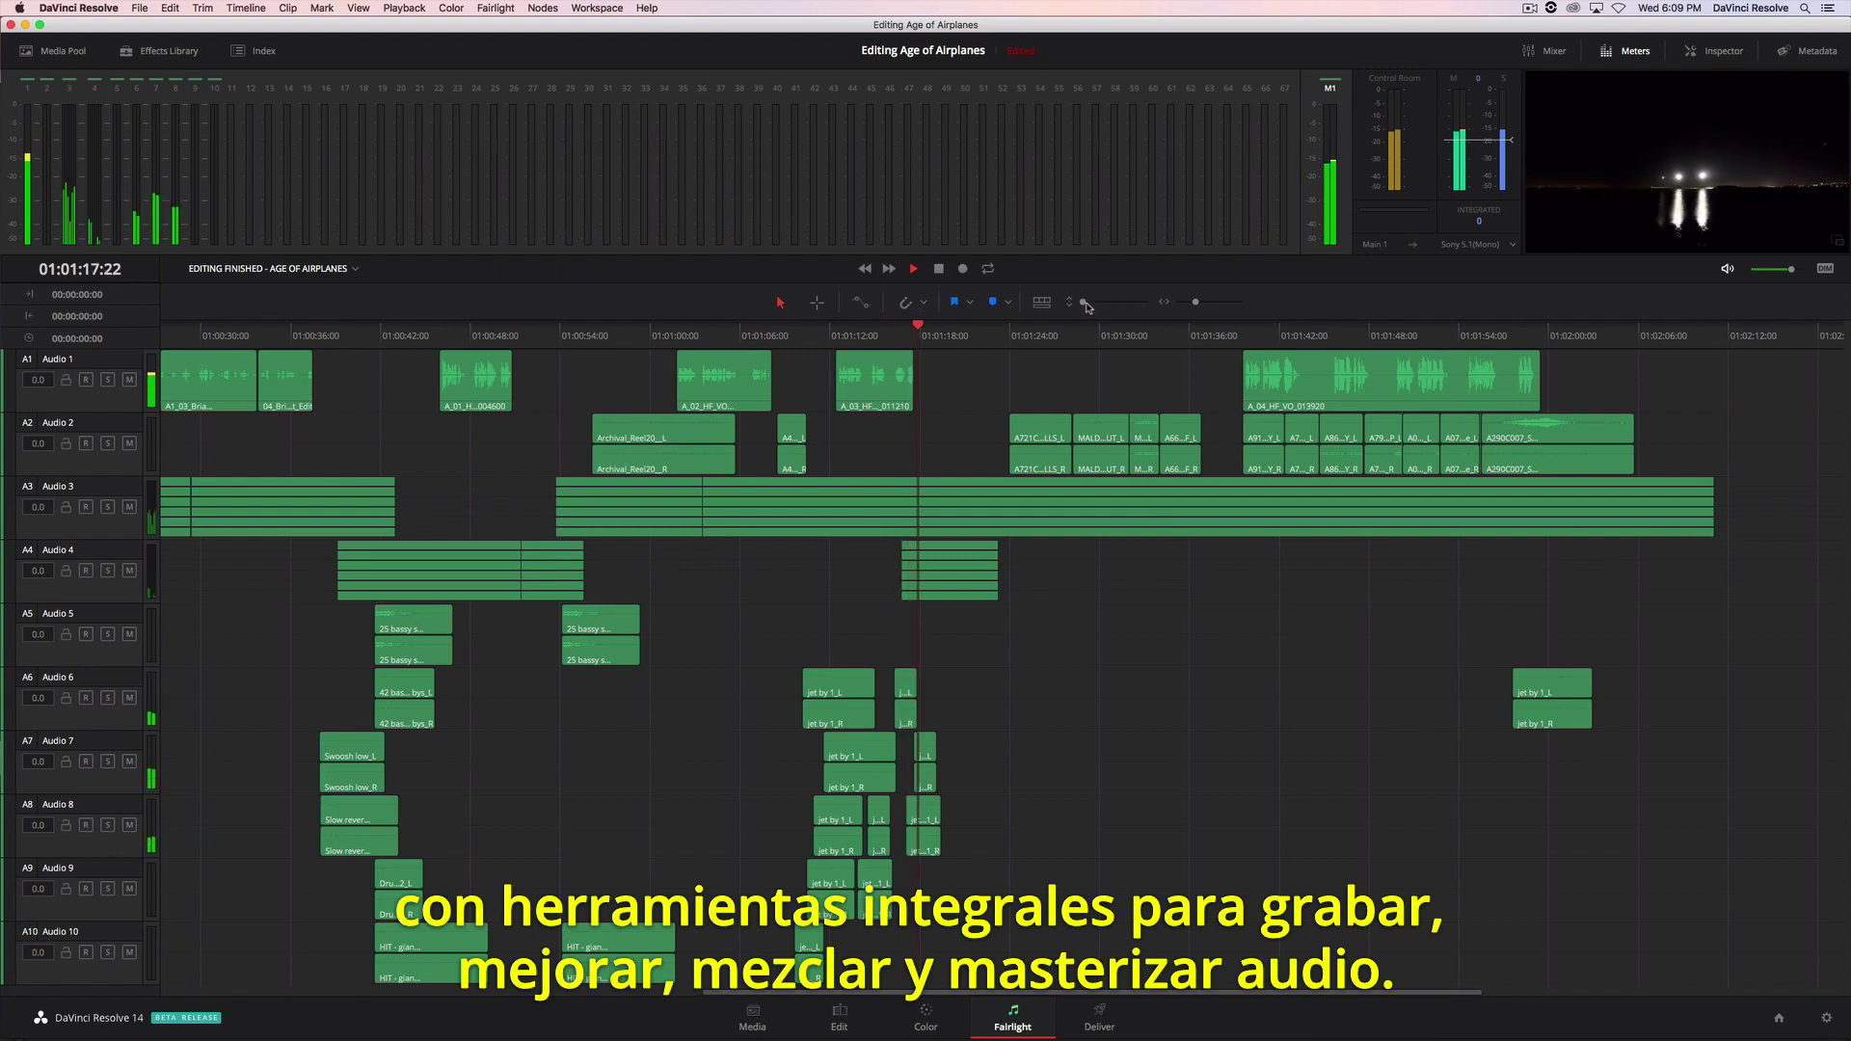
pyautogui.moveTo(1082, 302); pyautogui.dragTo(1197, 305)
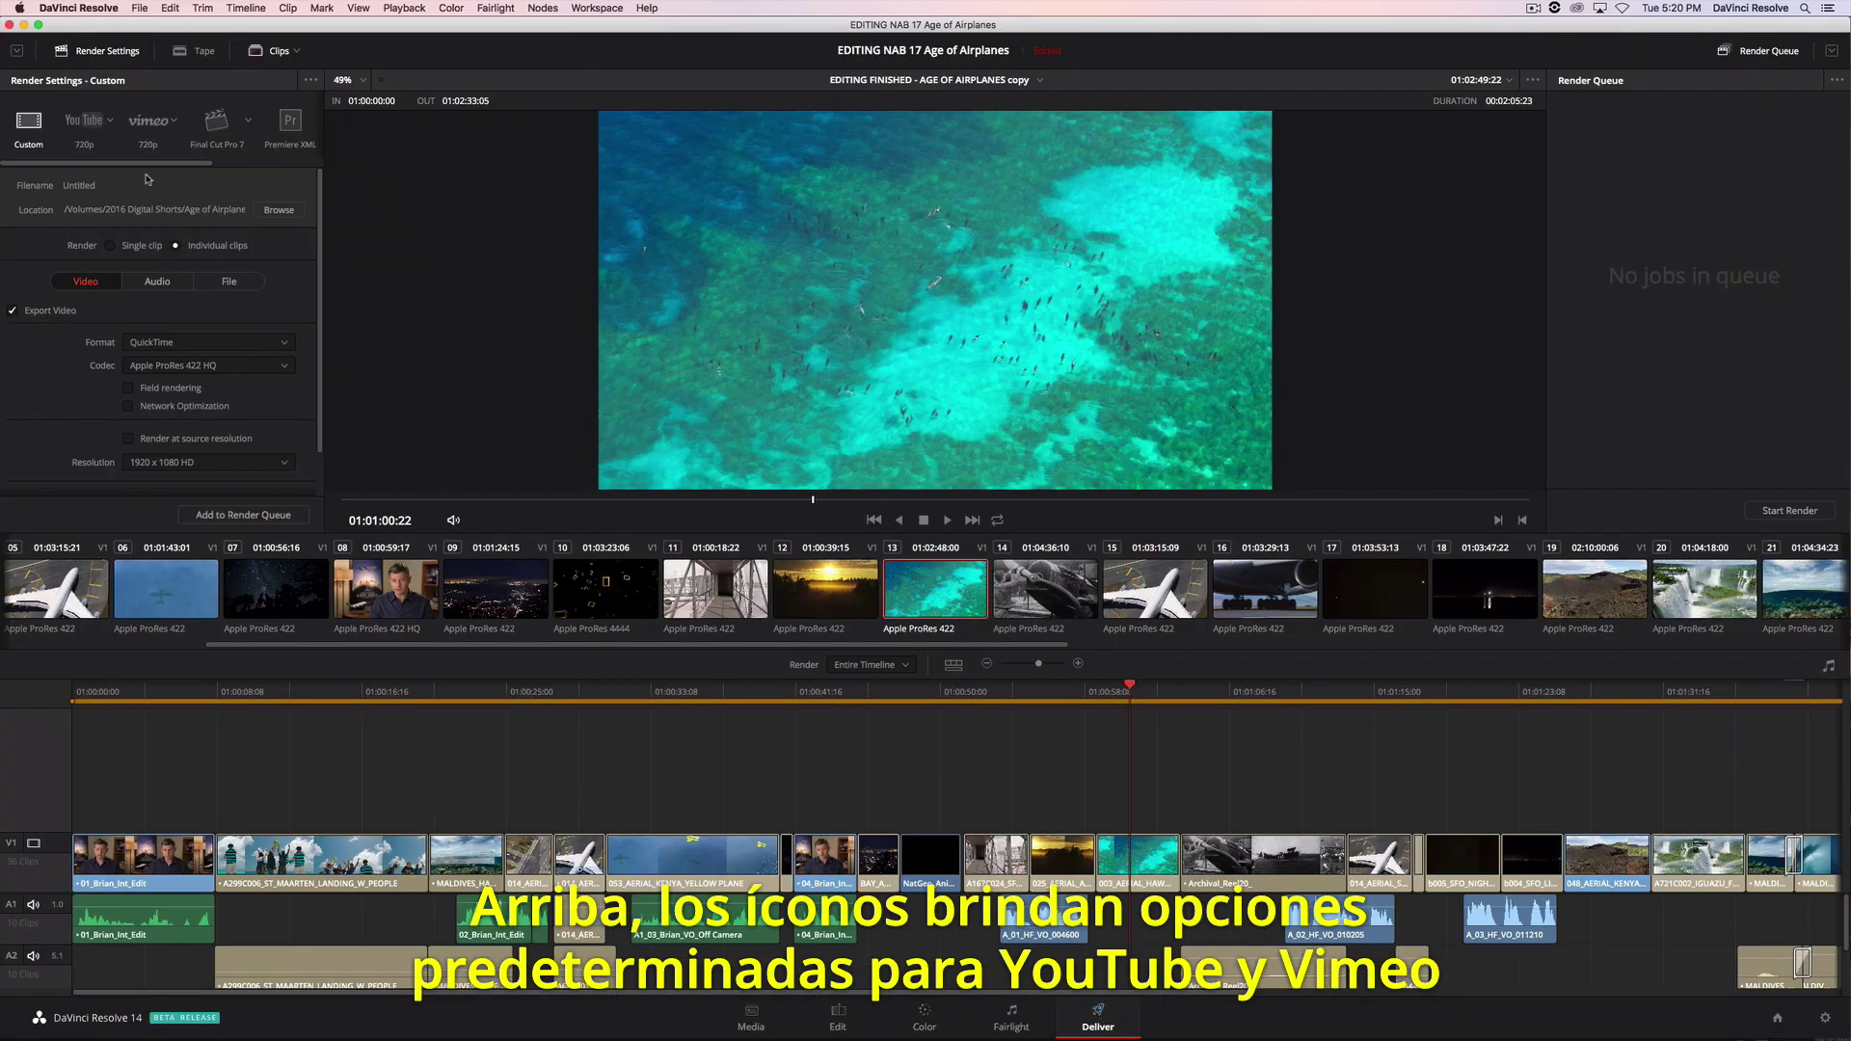
# Step: Browse the render presets and choose the Vimeo preset at 1080p
pyautogui.moveTo(148, 167); pyautogui.dragTo(232, 167)
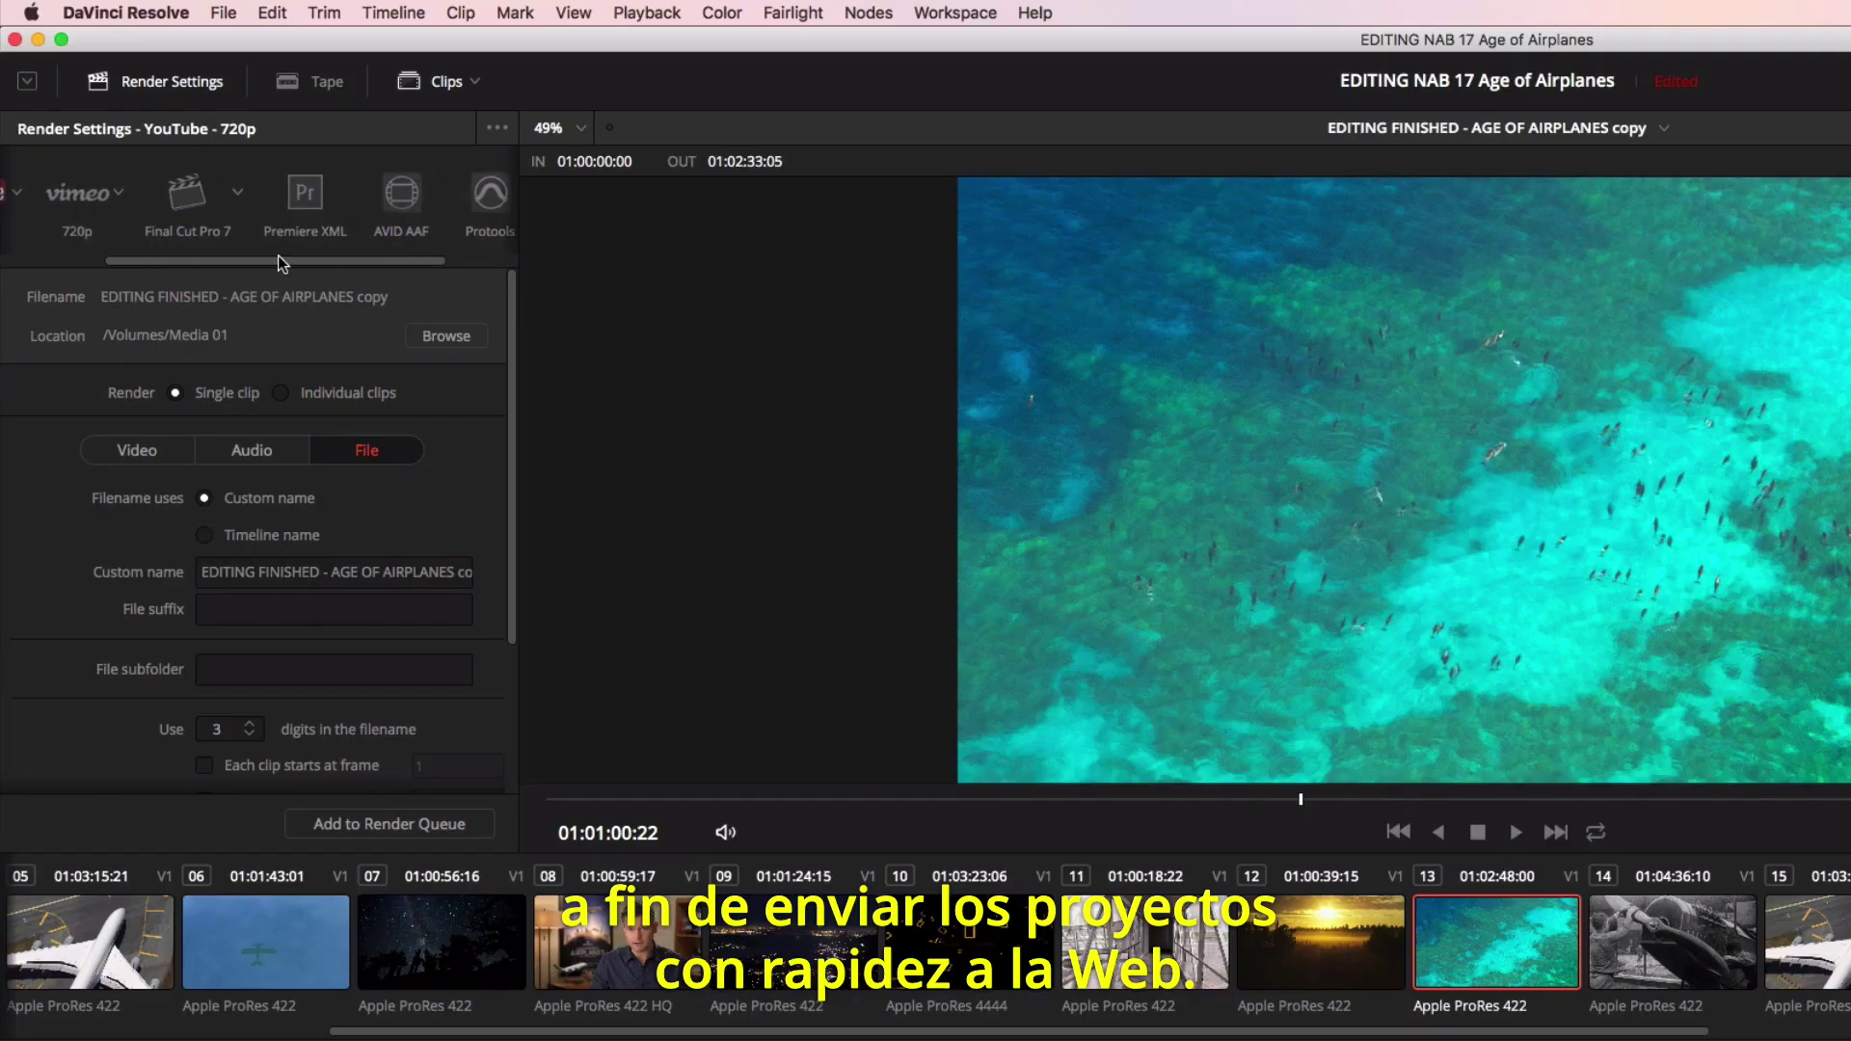
pyautogui.moveTo(173, 160); pyautogui.dragTo(110, 163)
pyautogui.click(276, 192)
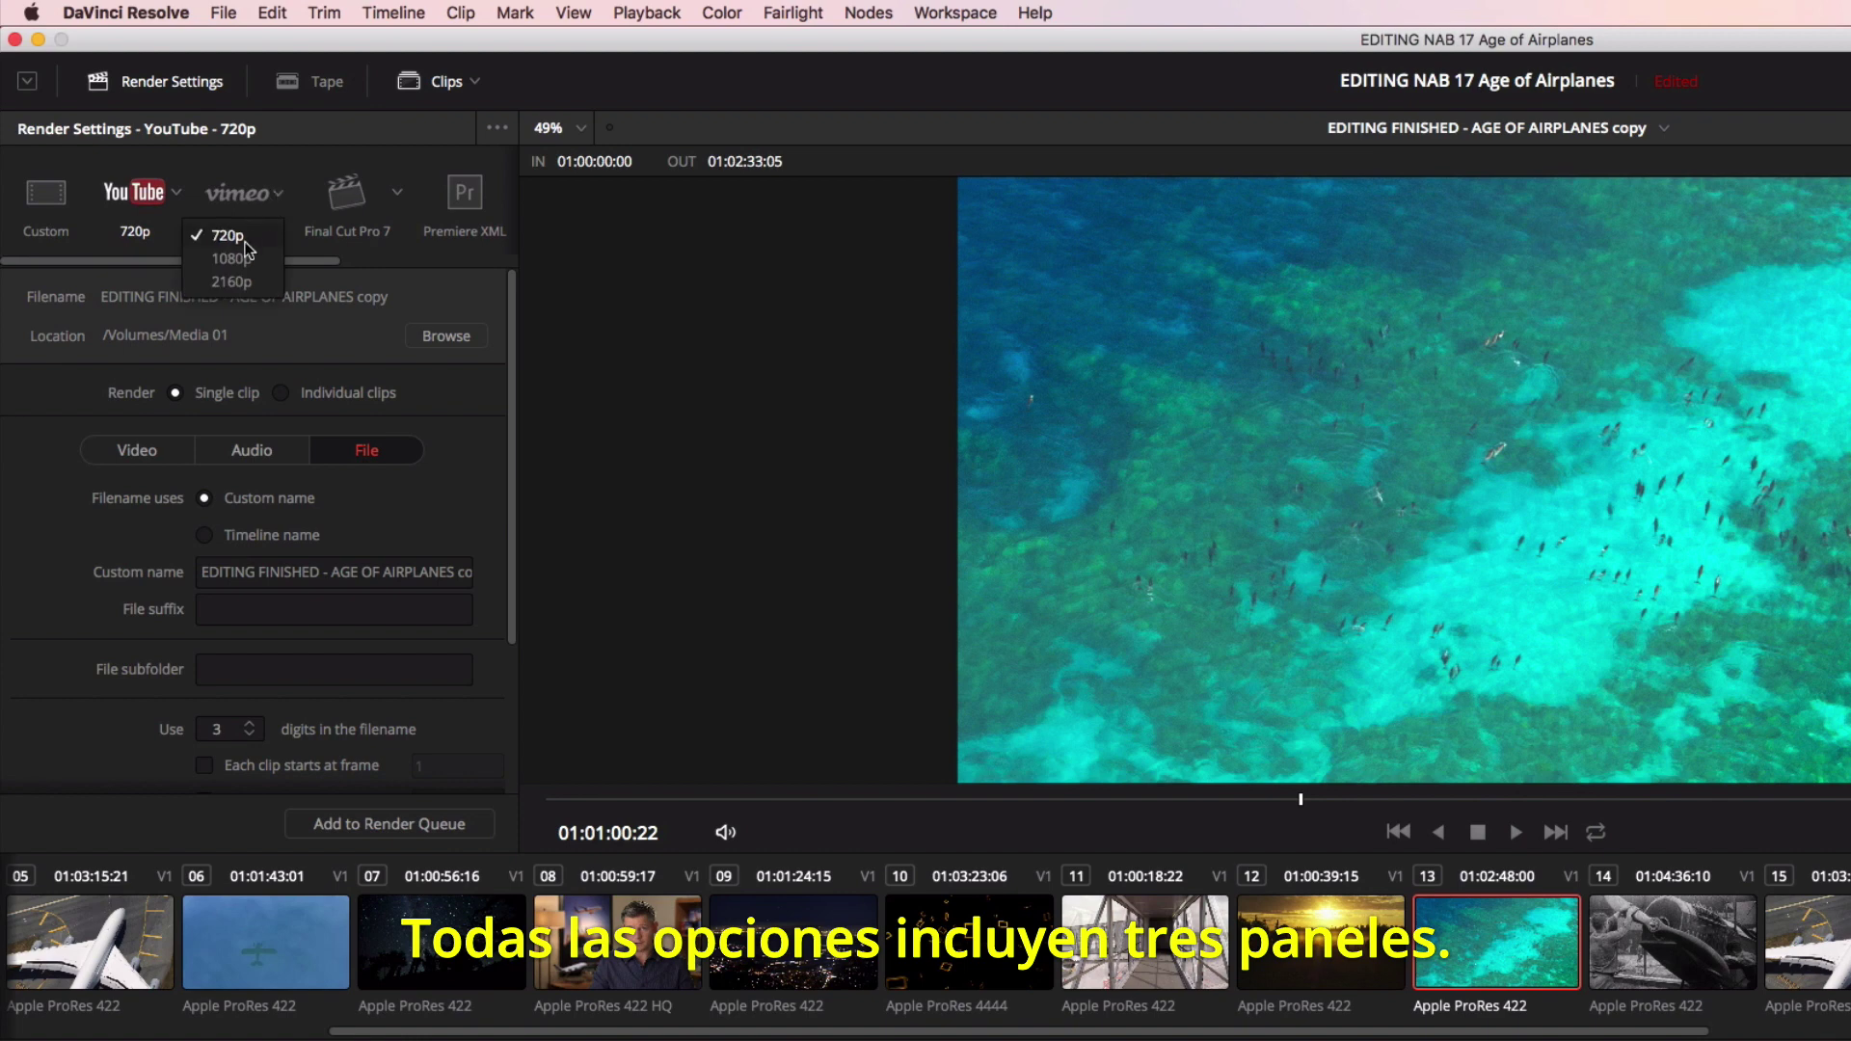
pyautogui.click(247, 260)
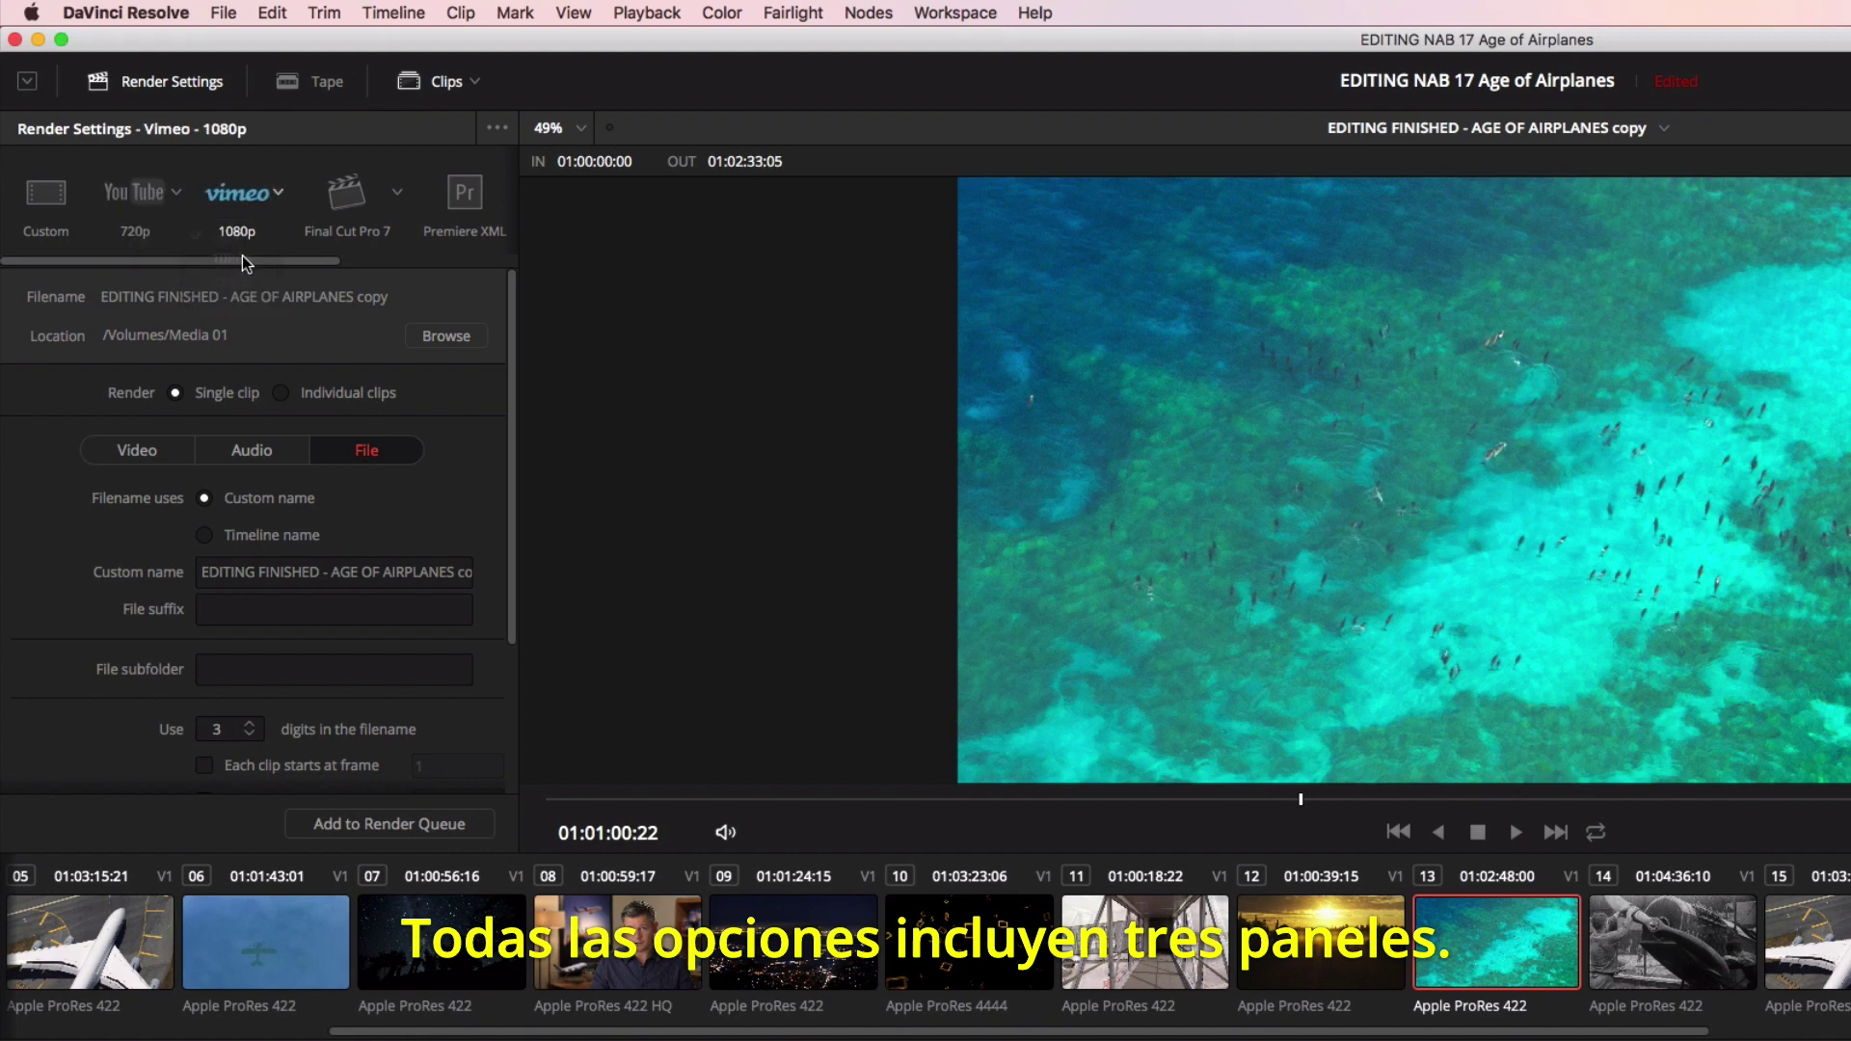
# Step: Review the preset's video, audio and file settings and add the timeline to the render queue
pyautogui.click(167, 459)
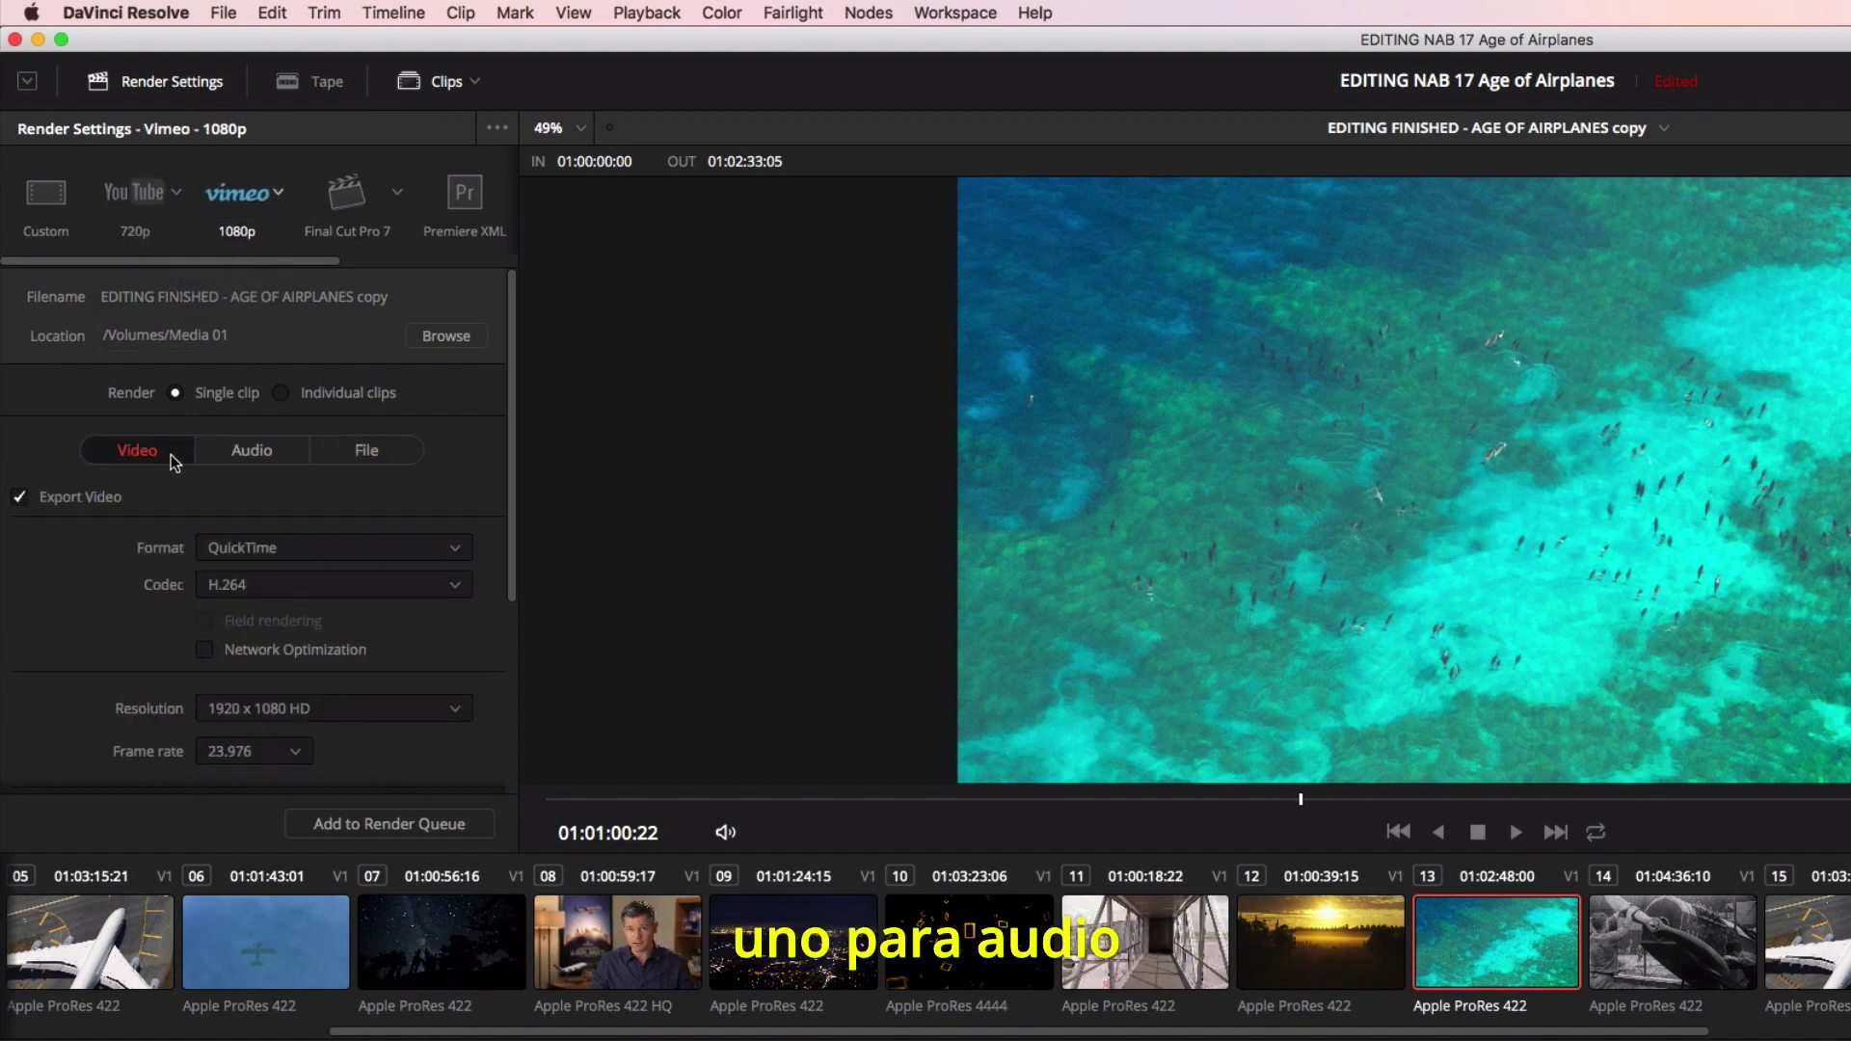
pyautogui.click(234, 460)
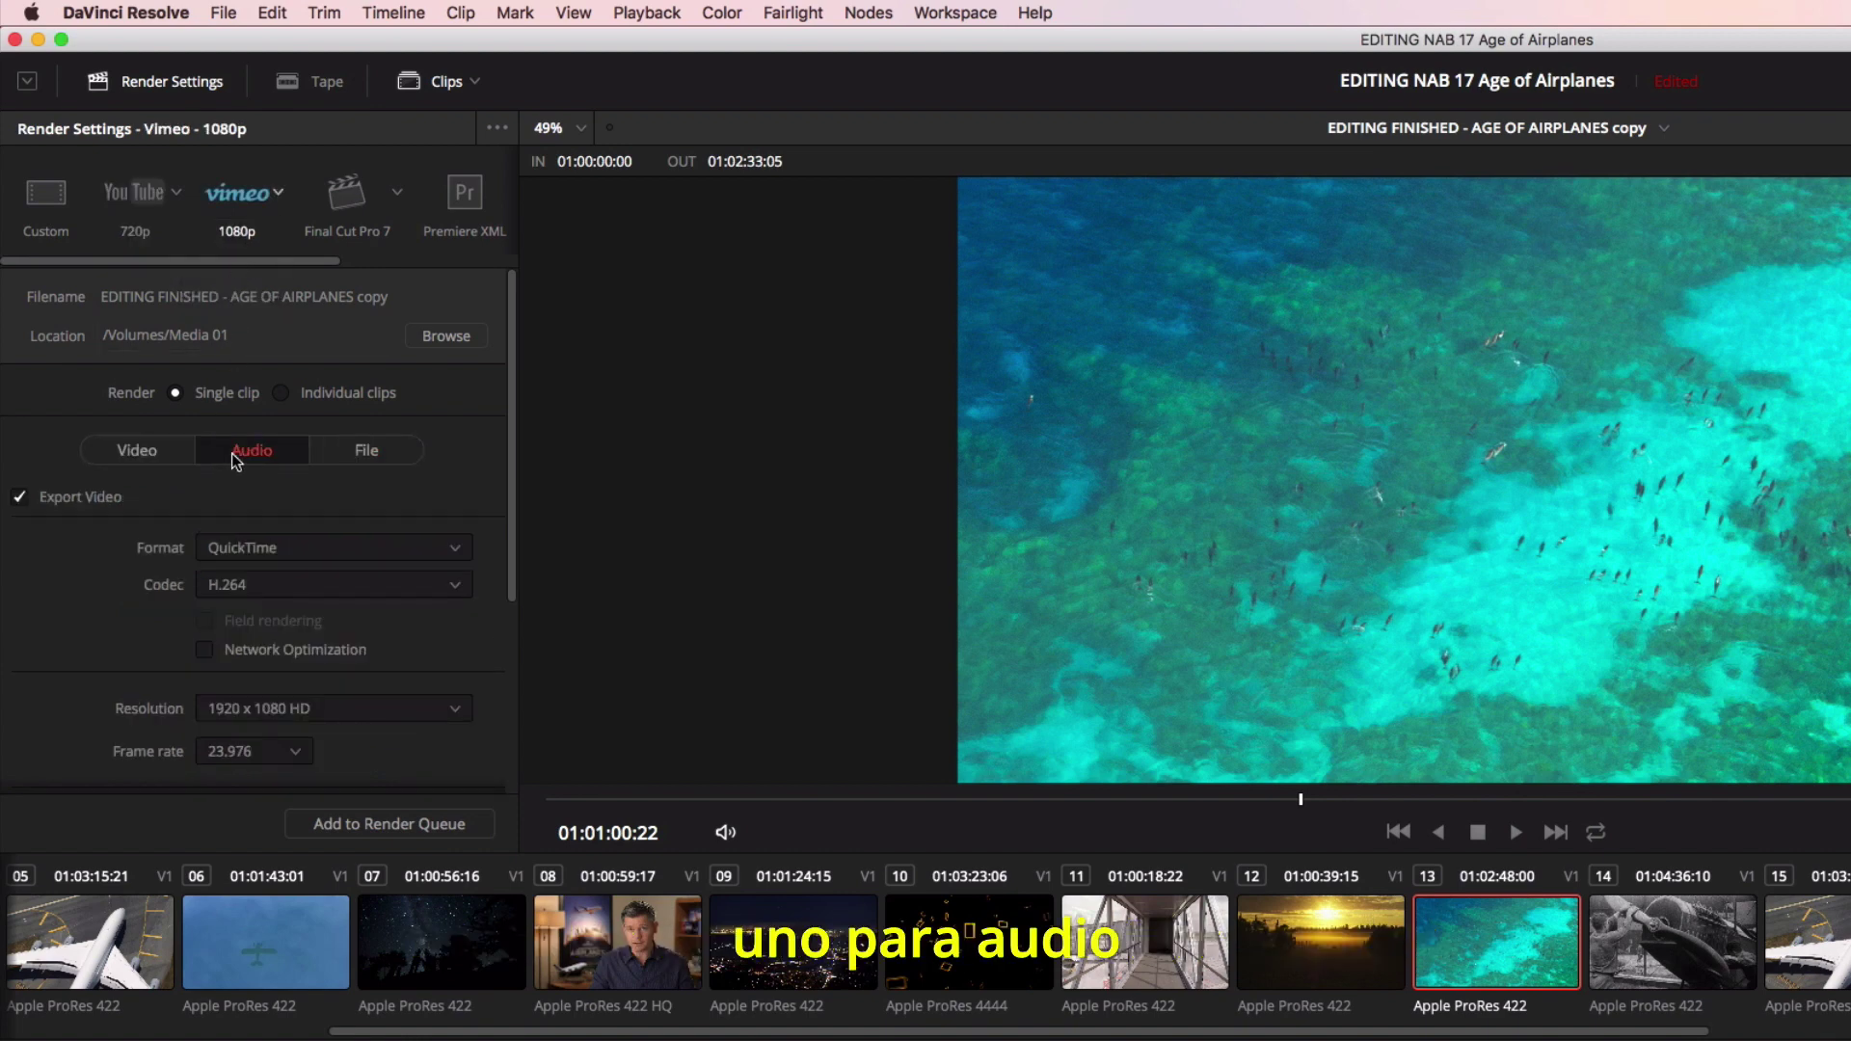
pyautogui.click(346, 449)
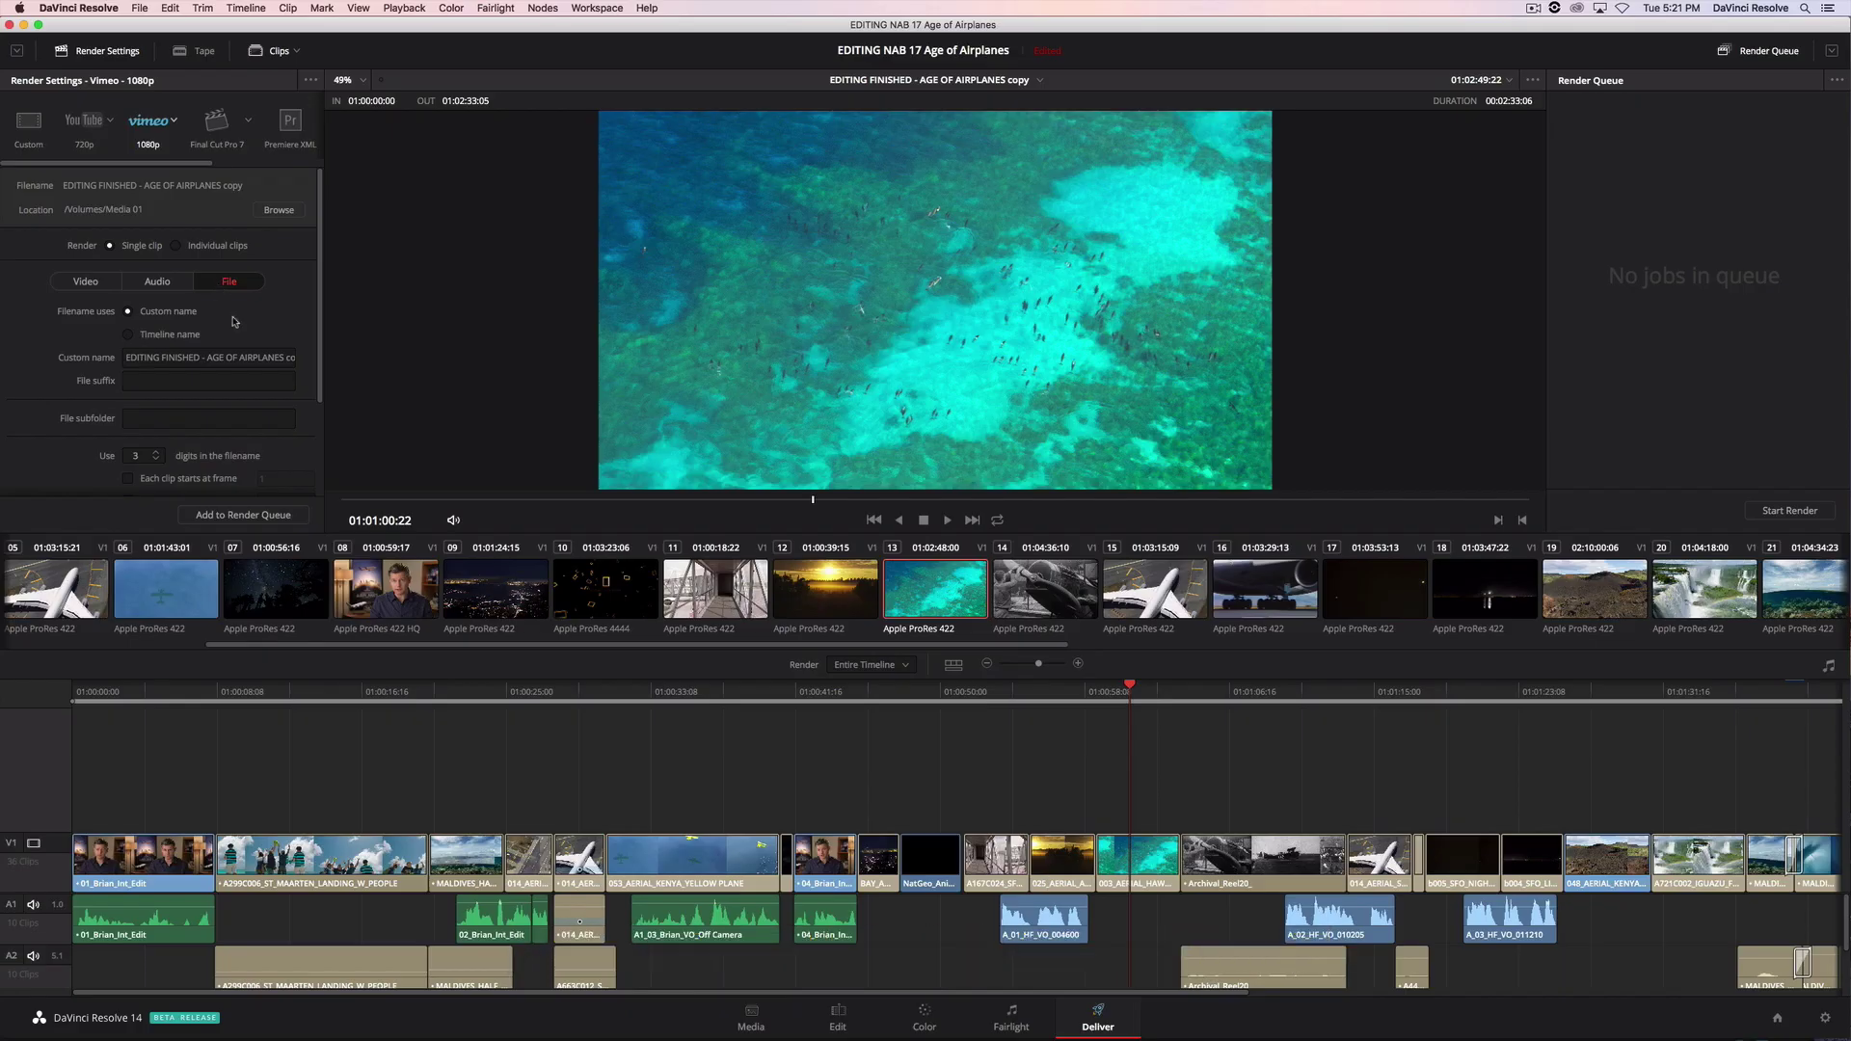
pyautogui.click(266, 515)
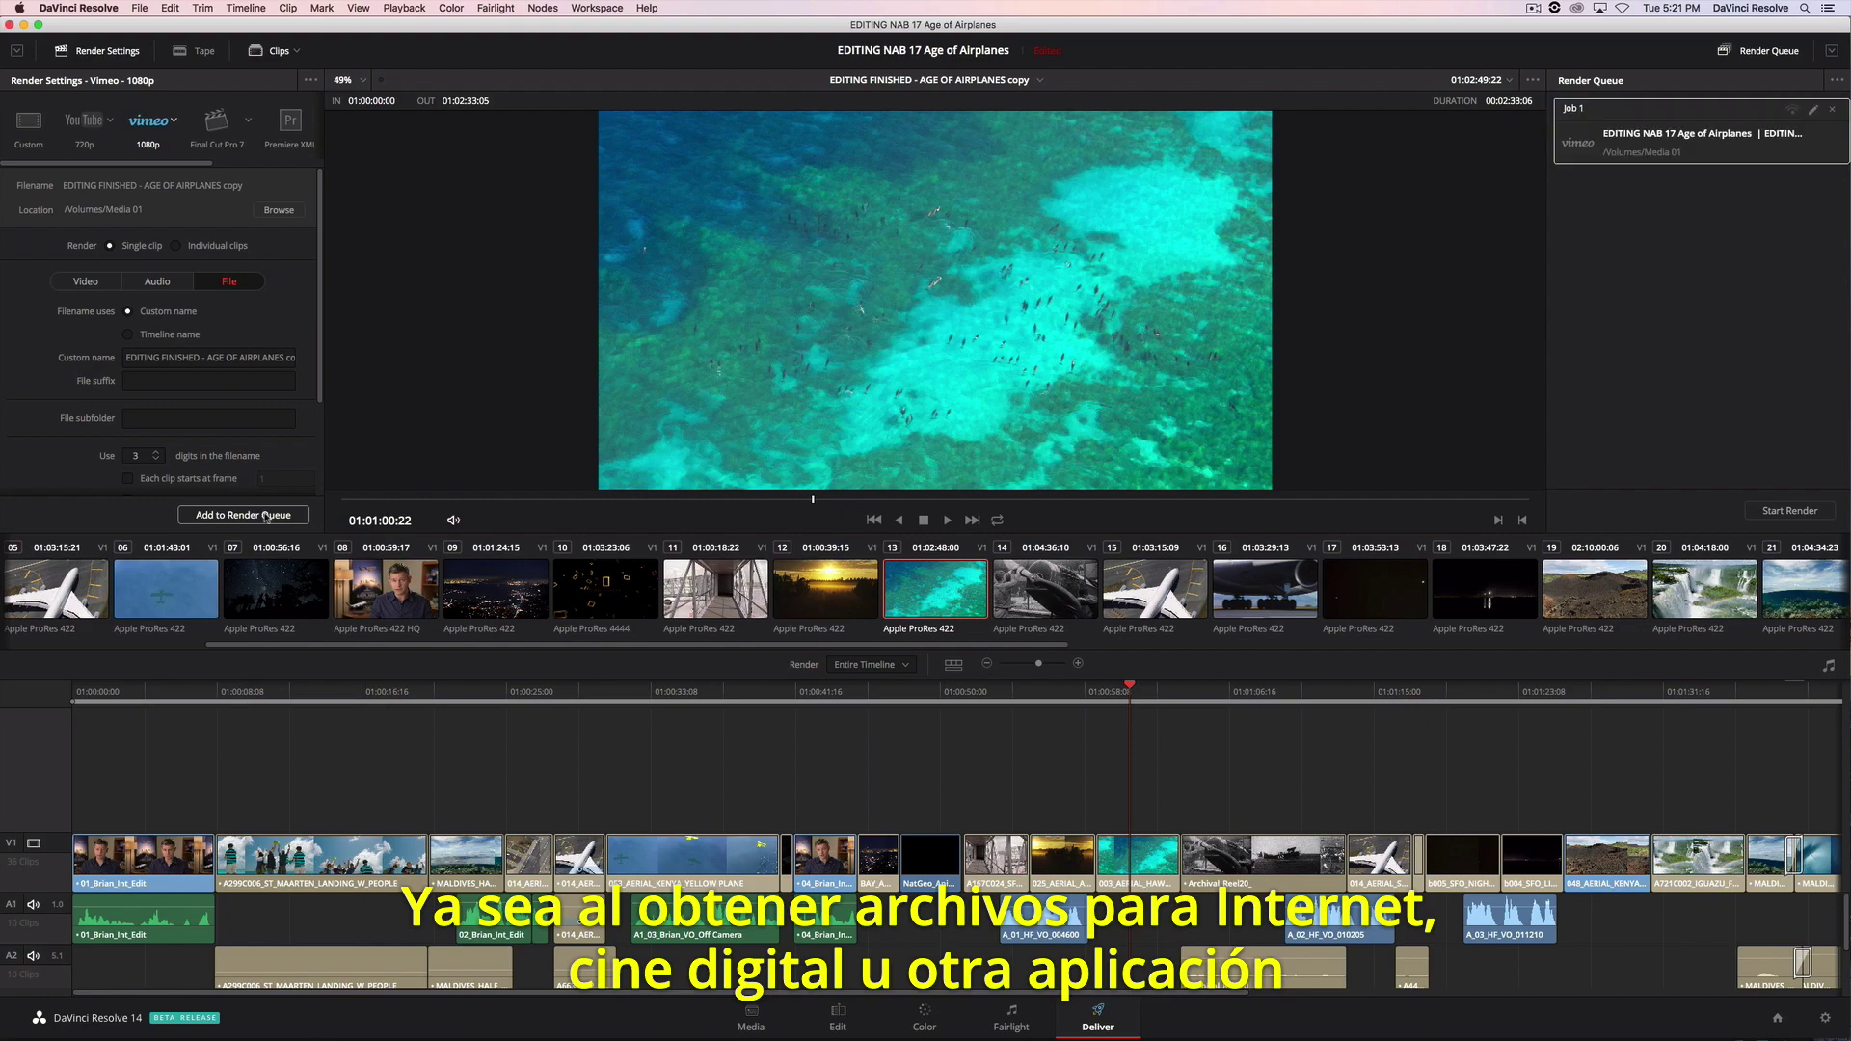